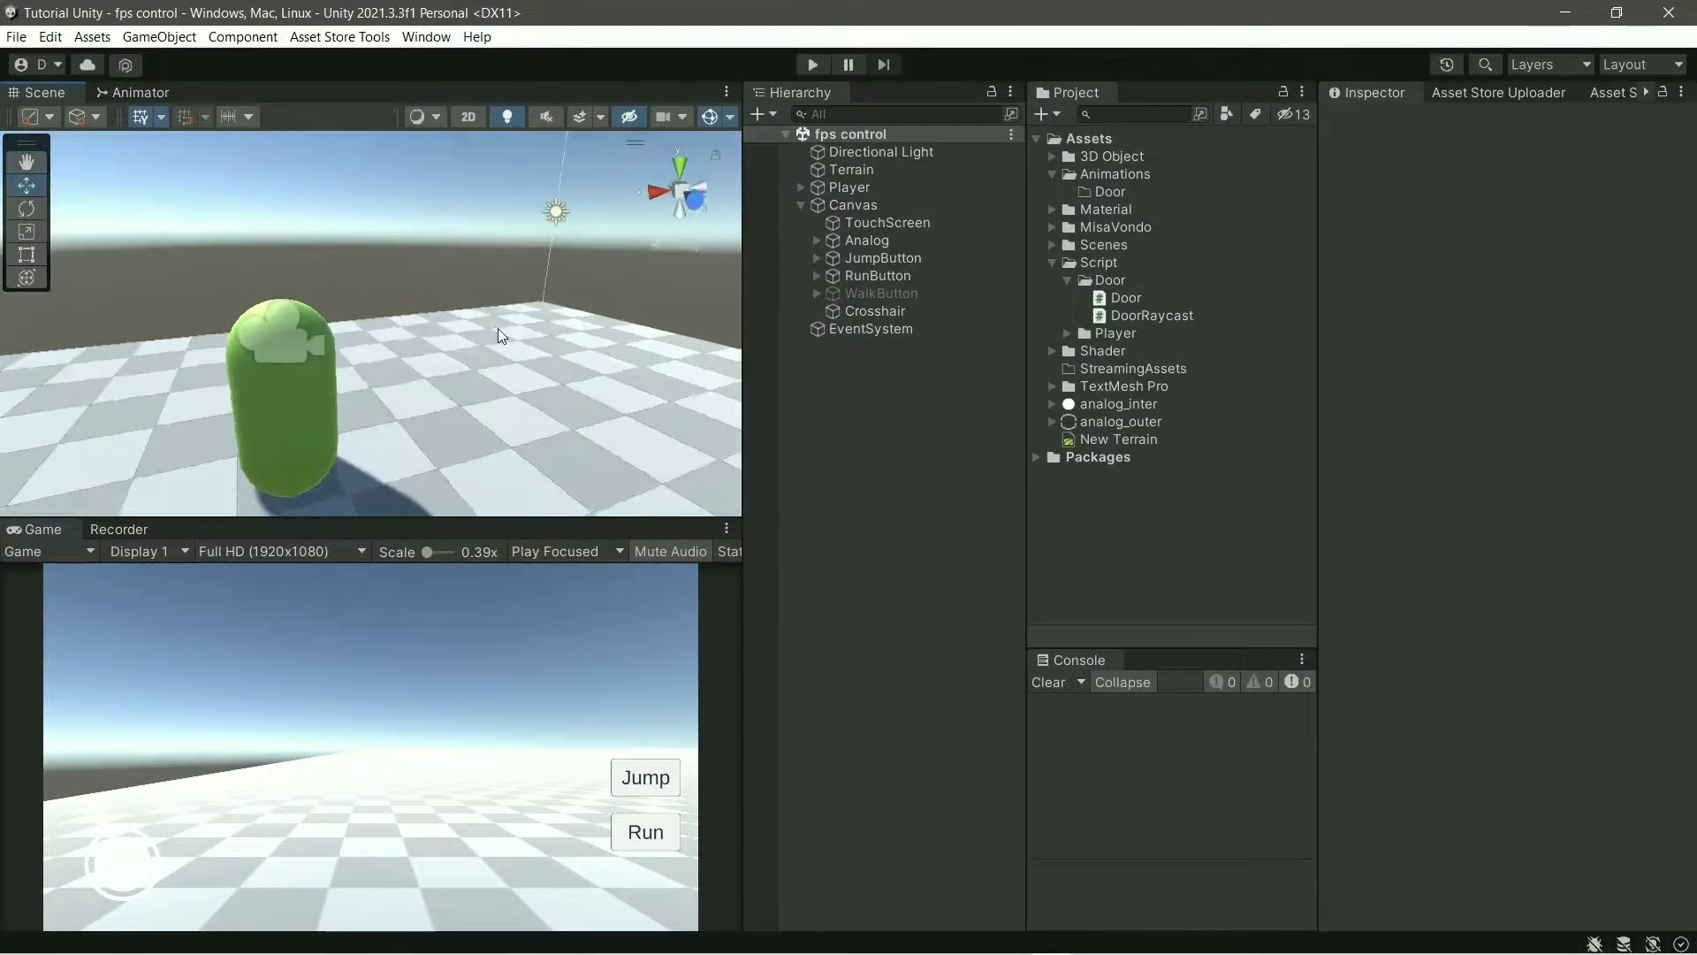
- Add a cube to the open floor in front of the player capsule
{"action": "middle_click_drag", "start_coordinate": [557, 208], "coordinate": [613, 320]}
{"action": "right_click_drag", "start_coordinate": [612, 320], "coordinate": [811, 342]}
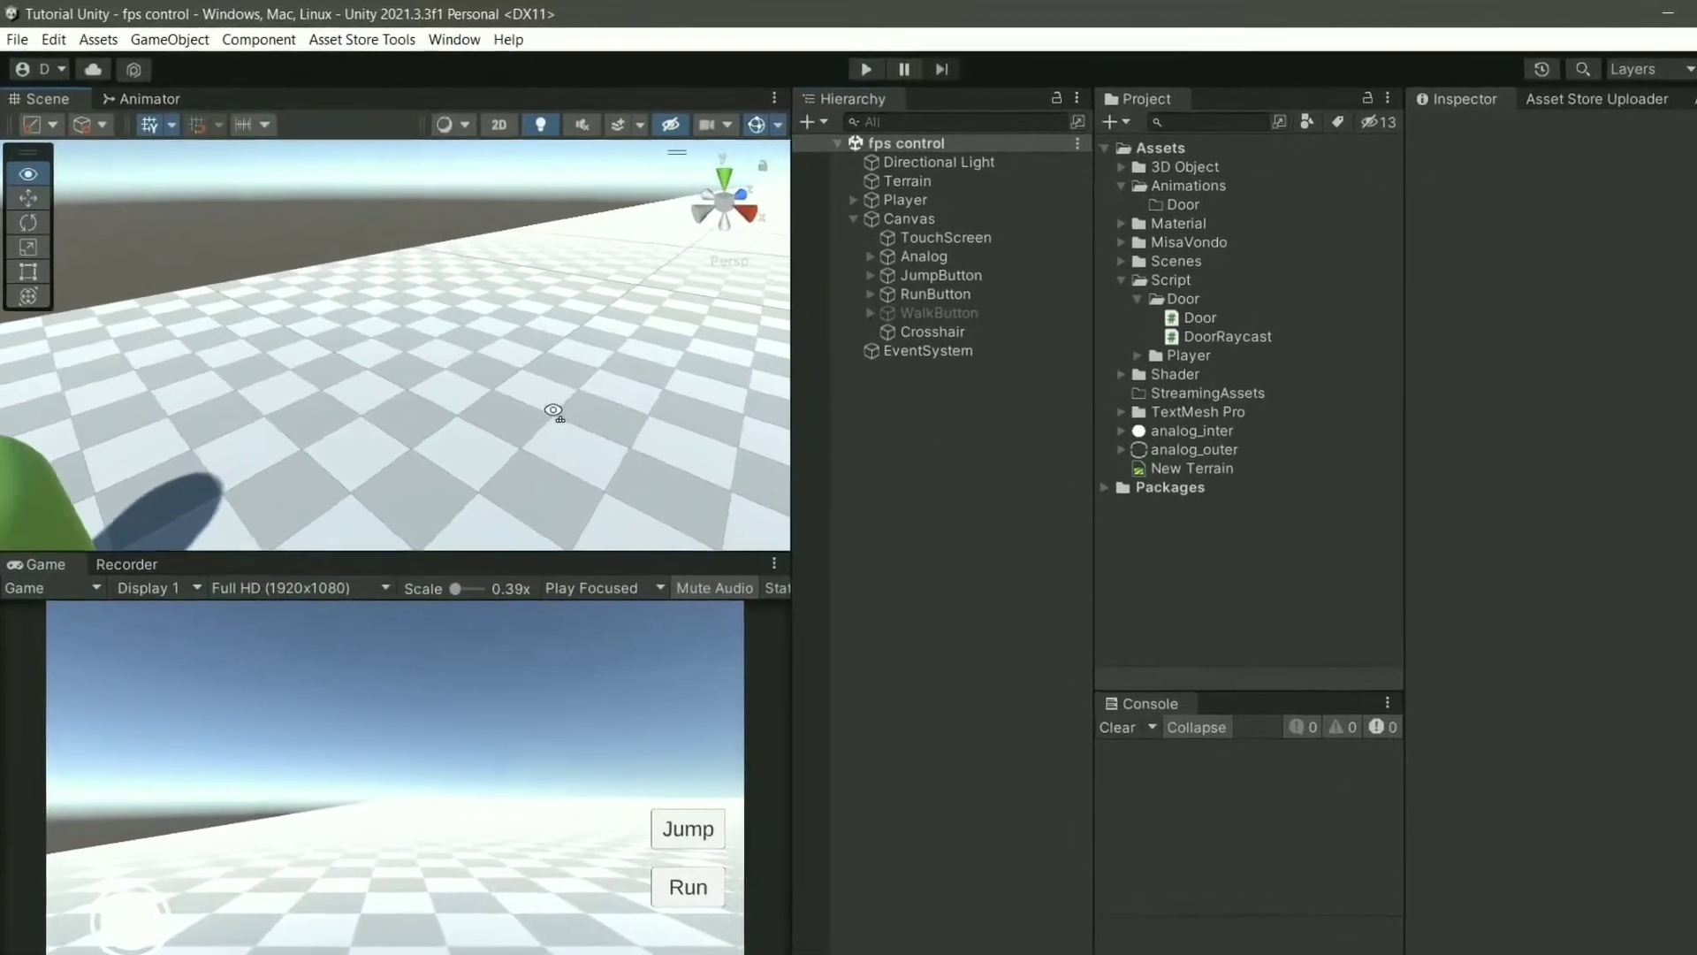
{"action": "right_click_drag", "start_coordinate": [811, 342], "coordinate": [337, 413]}
{"action": "right_click_drag", "start_coordinate": [408, 503], "coordinate": [675, 587]}
{"action": "right_click", "coordinate": [1332, 601]}
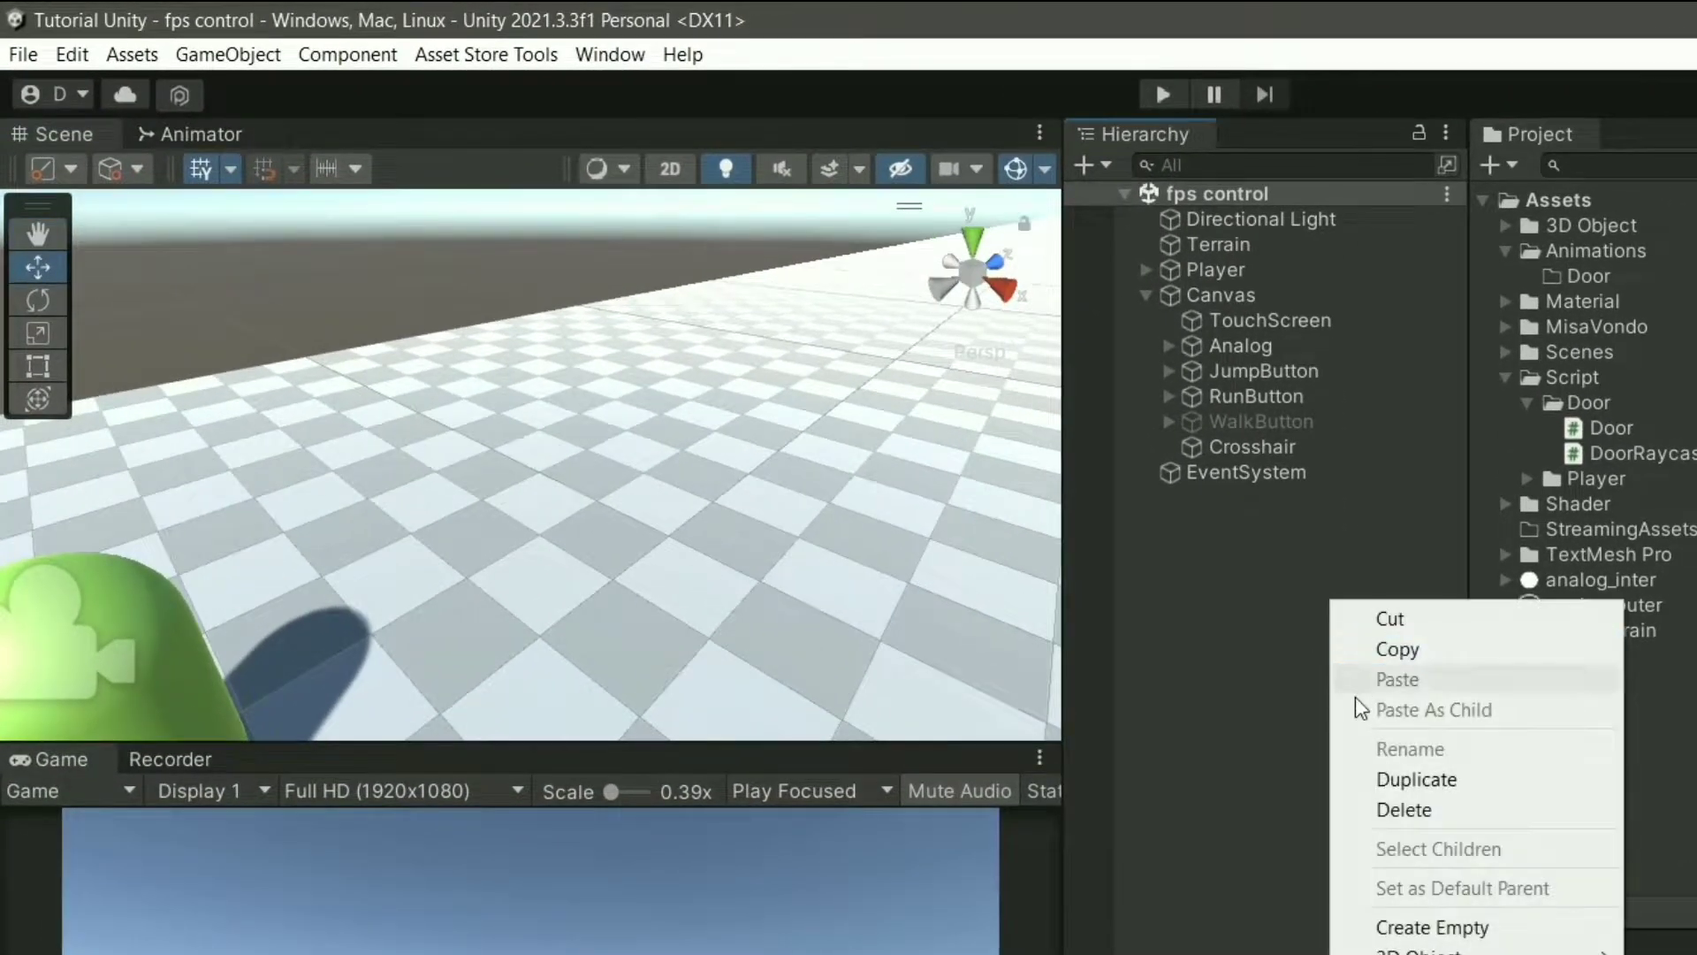
{"action": "mouse_move", "coordinate": [1472, 949]}
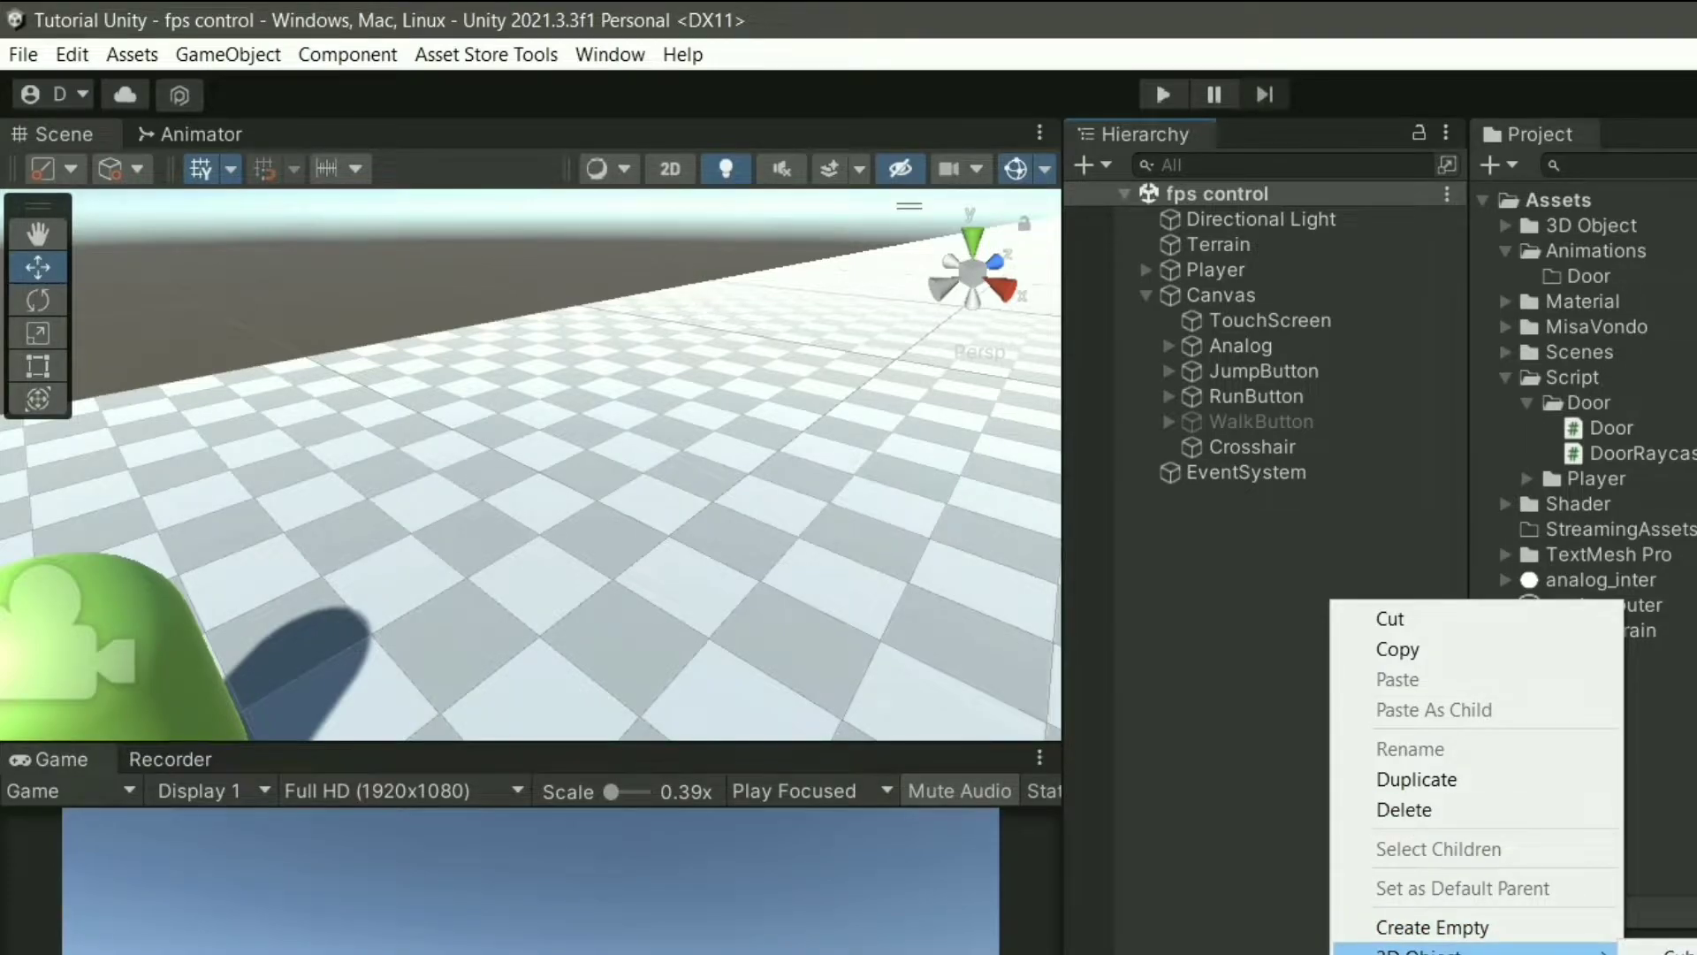
{"action": "left_click", "coordinate": [1662, 951]}
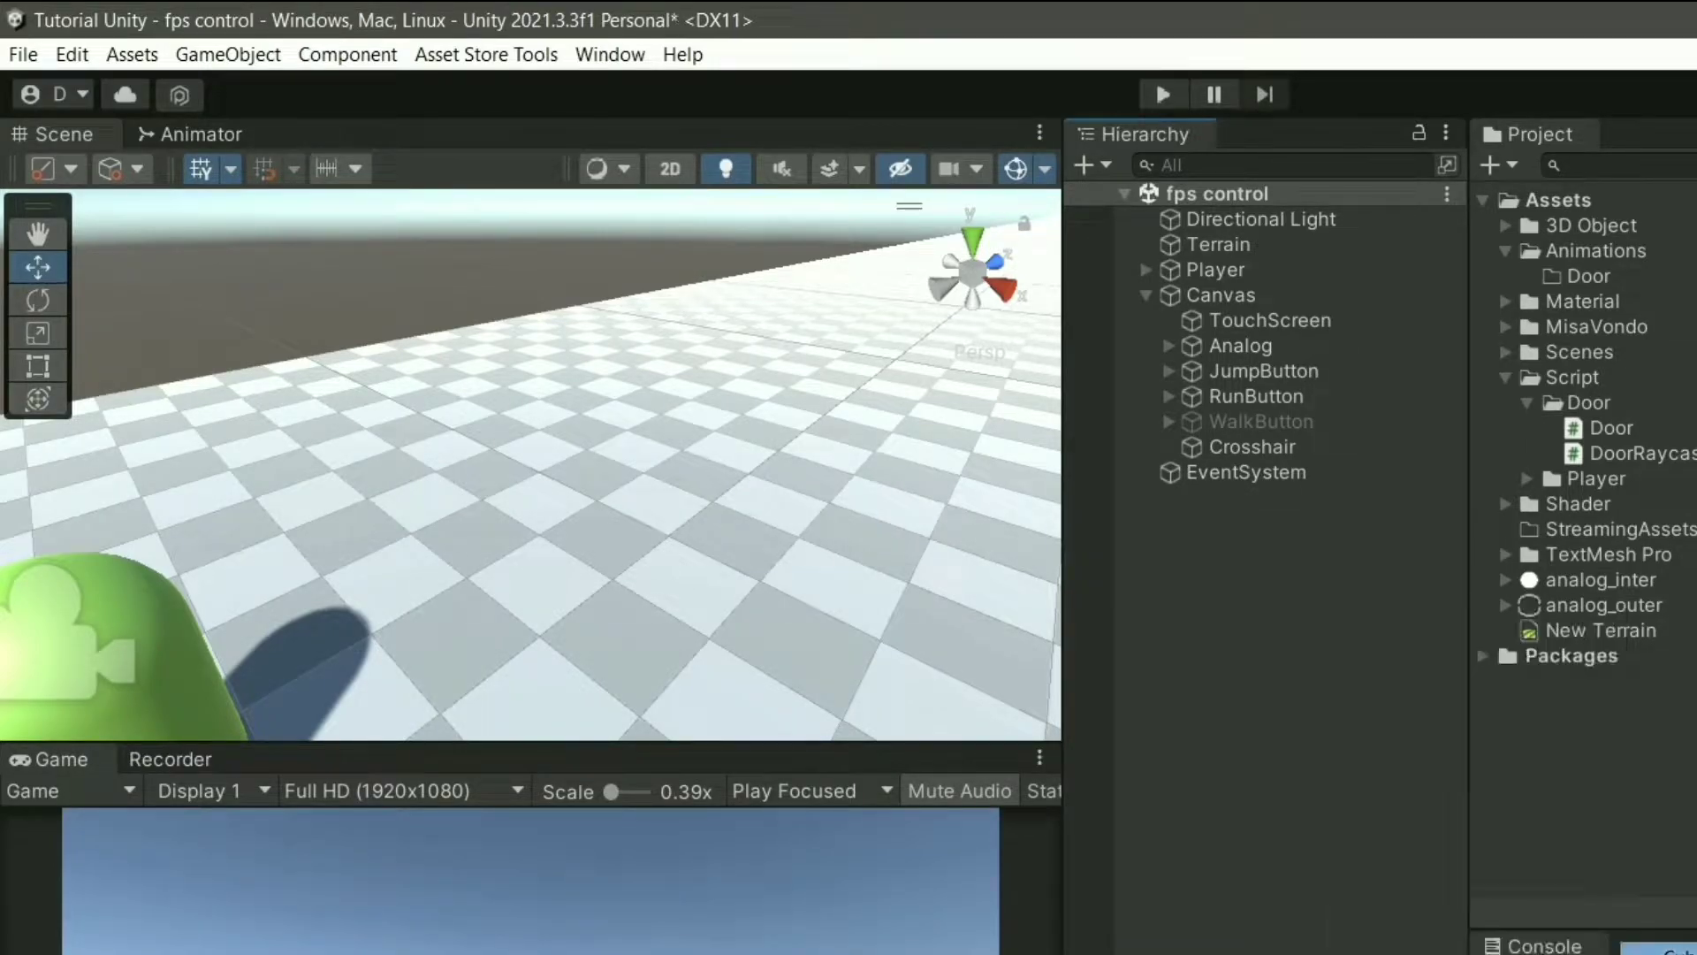
{"action": "mouse_move", "coordinate": [694, 523]}
{"action": "right_mouse_down"}
{"action": "mouse_move", "coordinate": [808, 504]}
{"action": "mouse_move", "coordinate": [707, 517]}
{"action": "mouse_move", "coordinate": [491, 321]}
{"action": "right_mouse_up"}
- Scale the cube into a thin, tall upright slab
{"action": "key", "text": "r"}
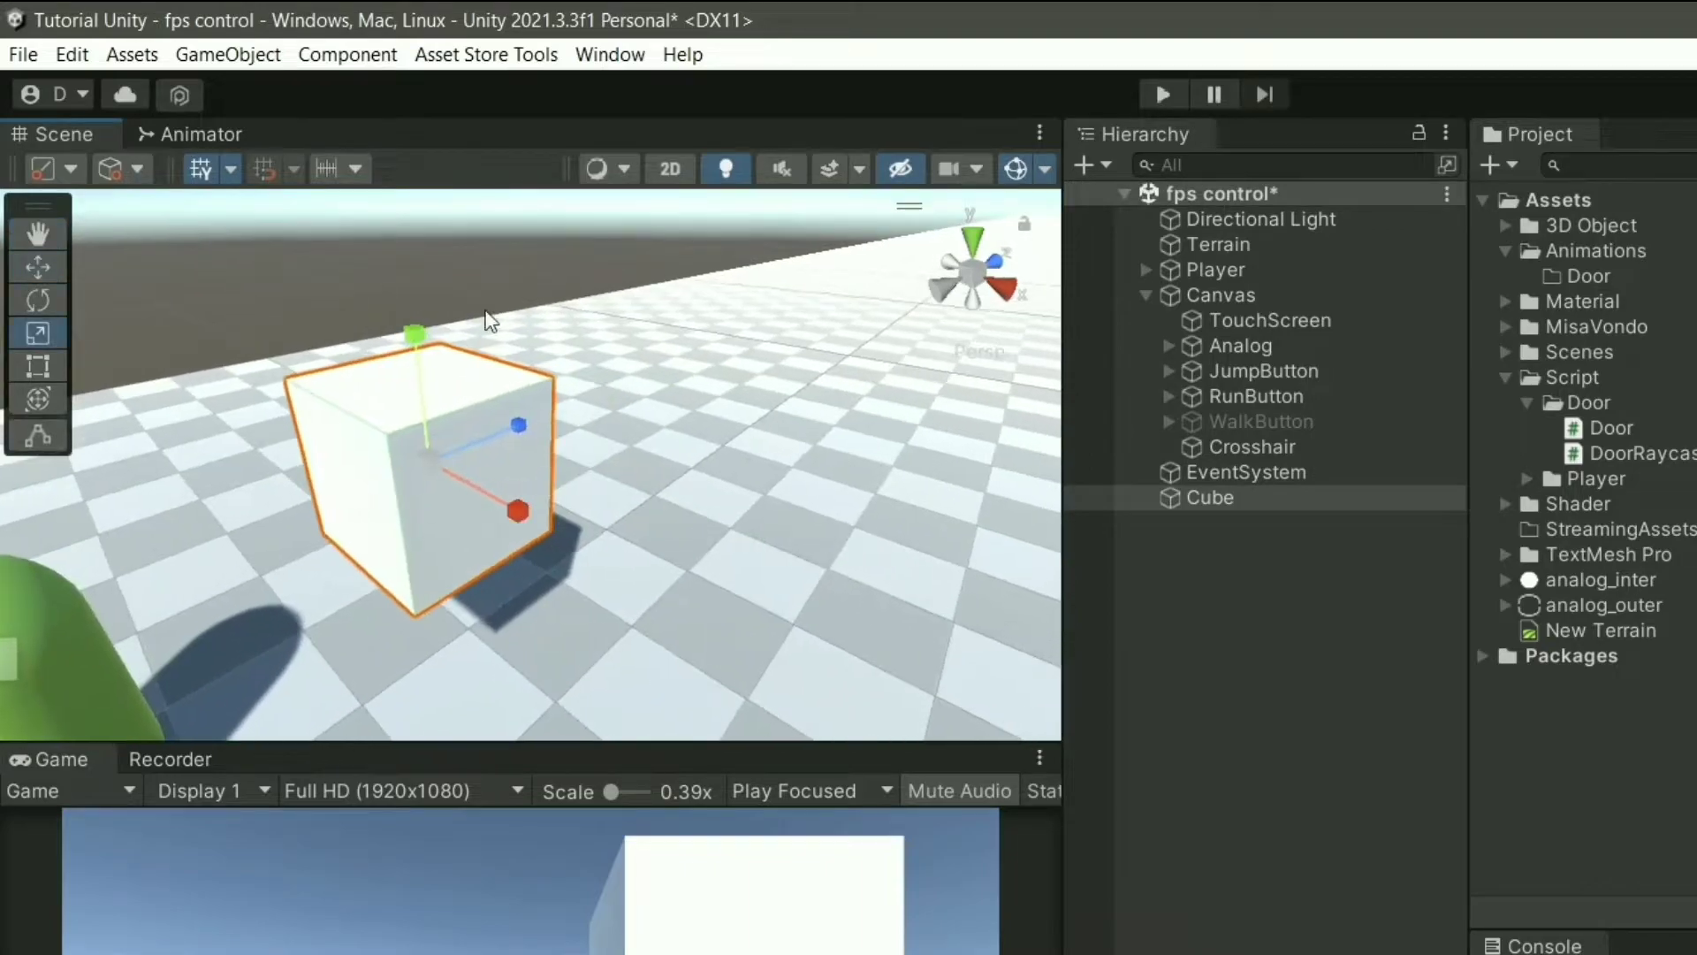
{"action": "left_click_drag", "start_coordinate": [528, 437], "coordinate": [460, 444]}
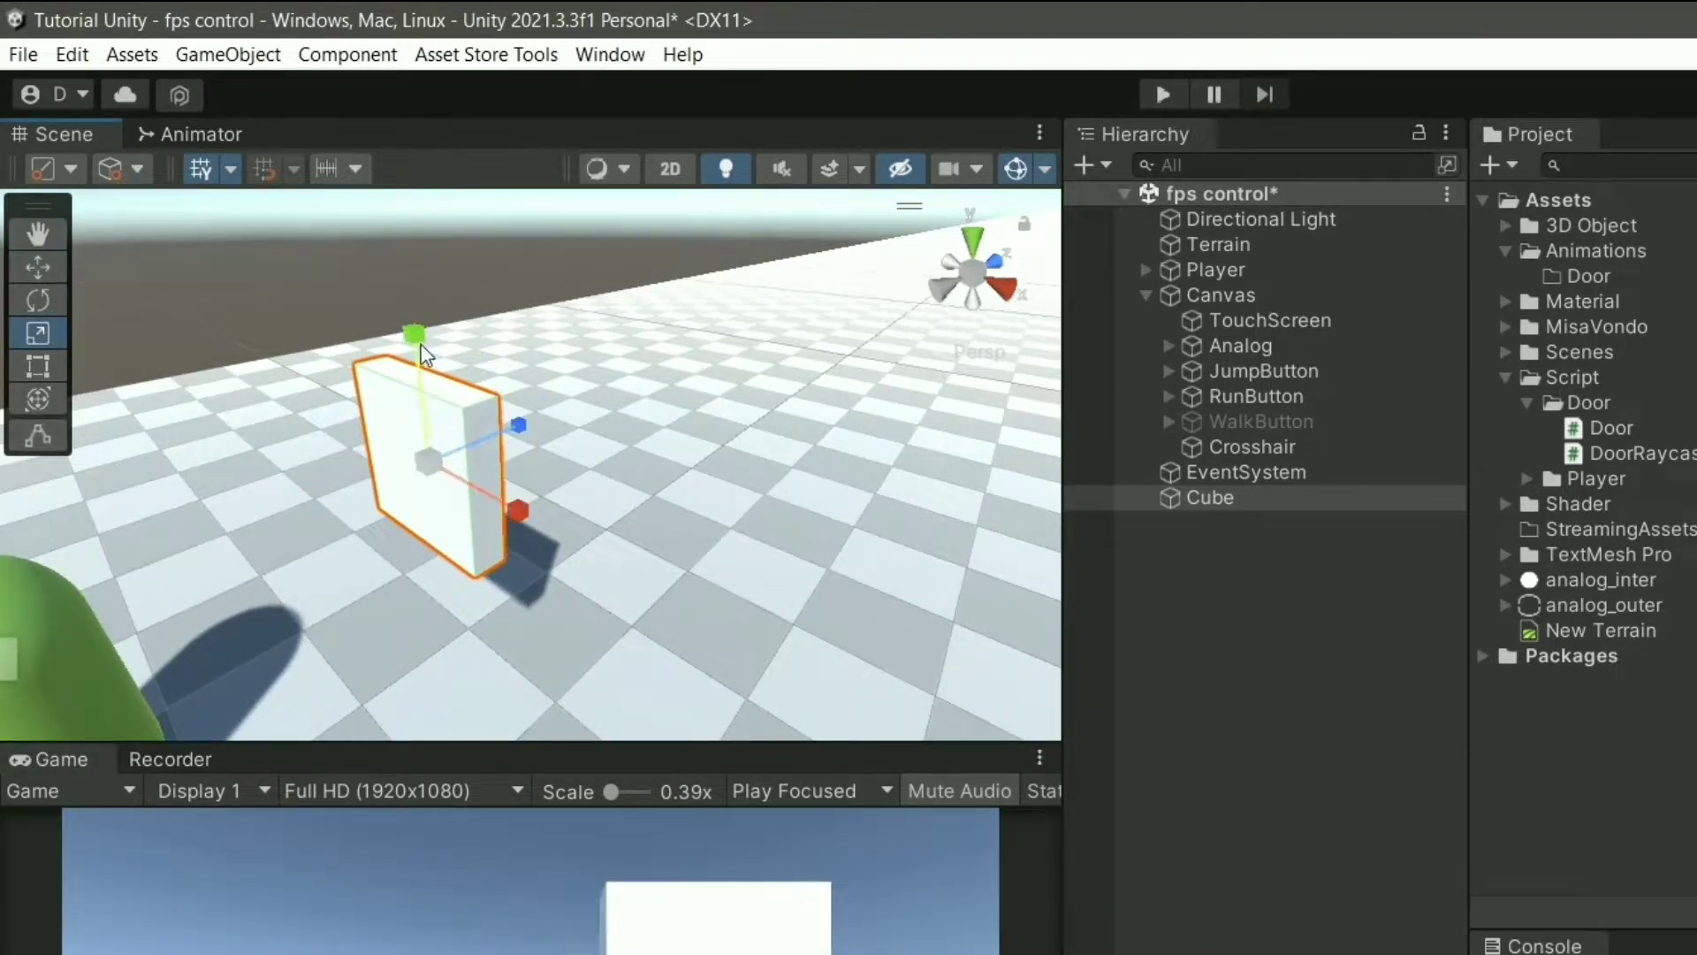
{"action": "left_click_drag", "start_coordinate": [424, 258], "coordinate": [380, 221]}
{"action": "left_click_drag", "start_coordinate": [524, 433], "coordinate": [491, 438]}
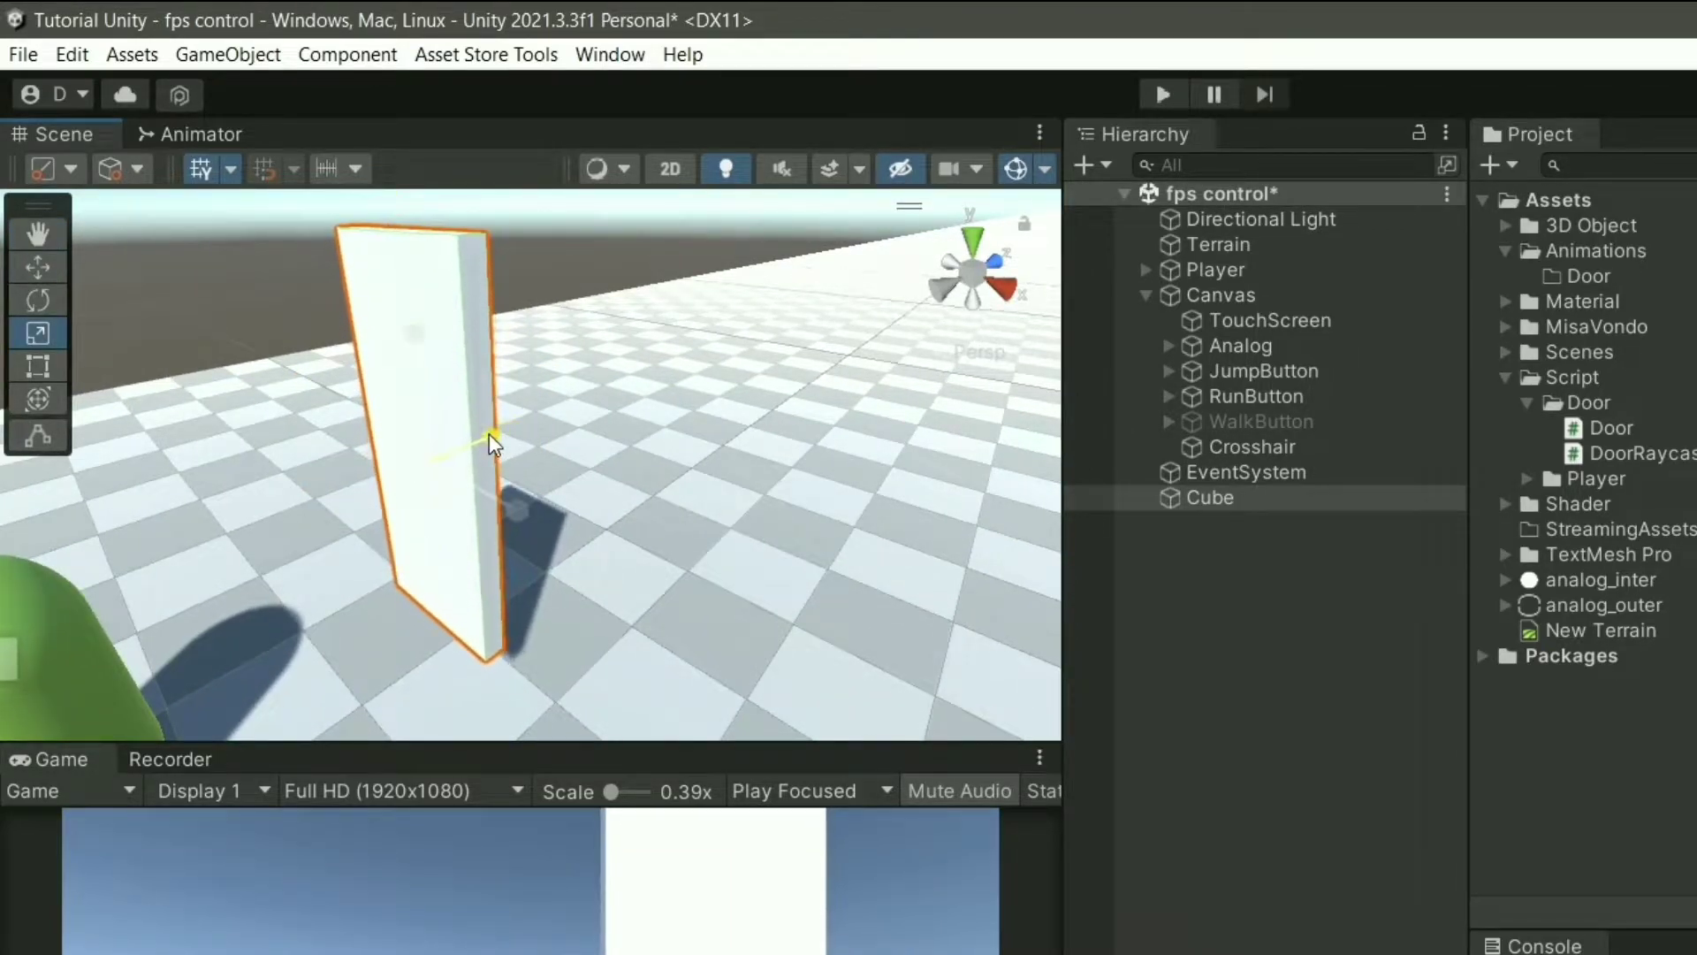
{"action": "mouse_move", "coordinate": [507, 506]}
{"action": "left_mouse_down"}
{"action": "mouse_move", "coordinate": [560, 528]}
{"action": "mouse_move", "coordinate": [538, 516]}
{"action": "left_mouse_up"}
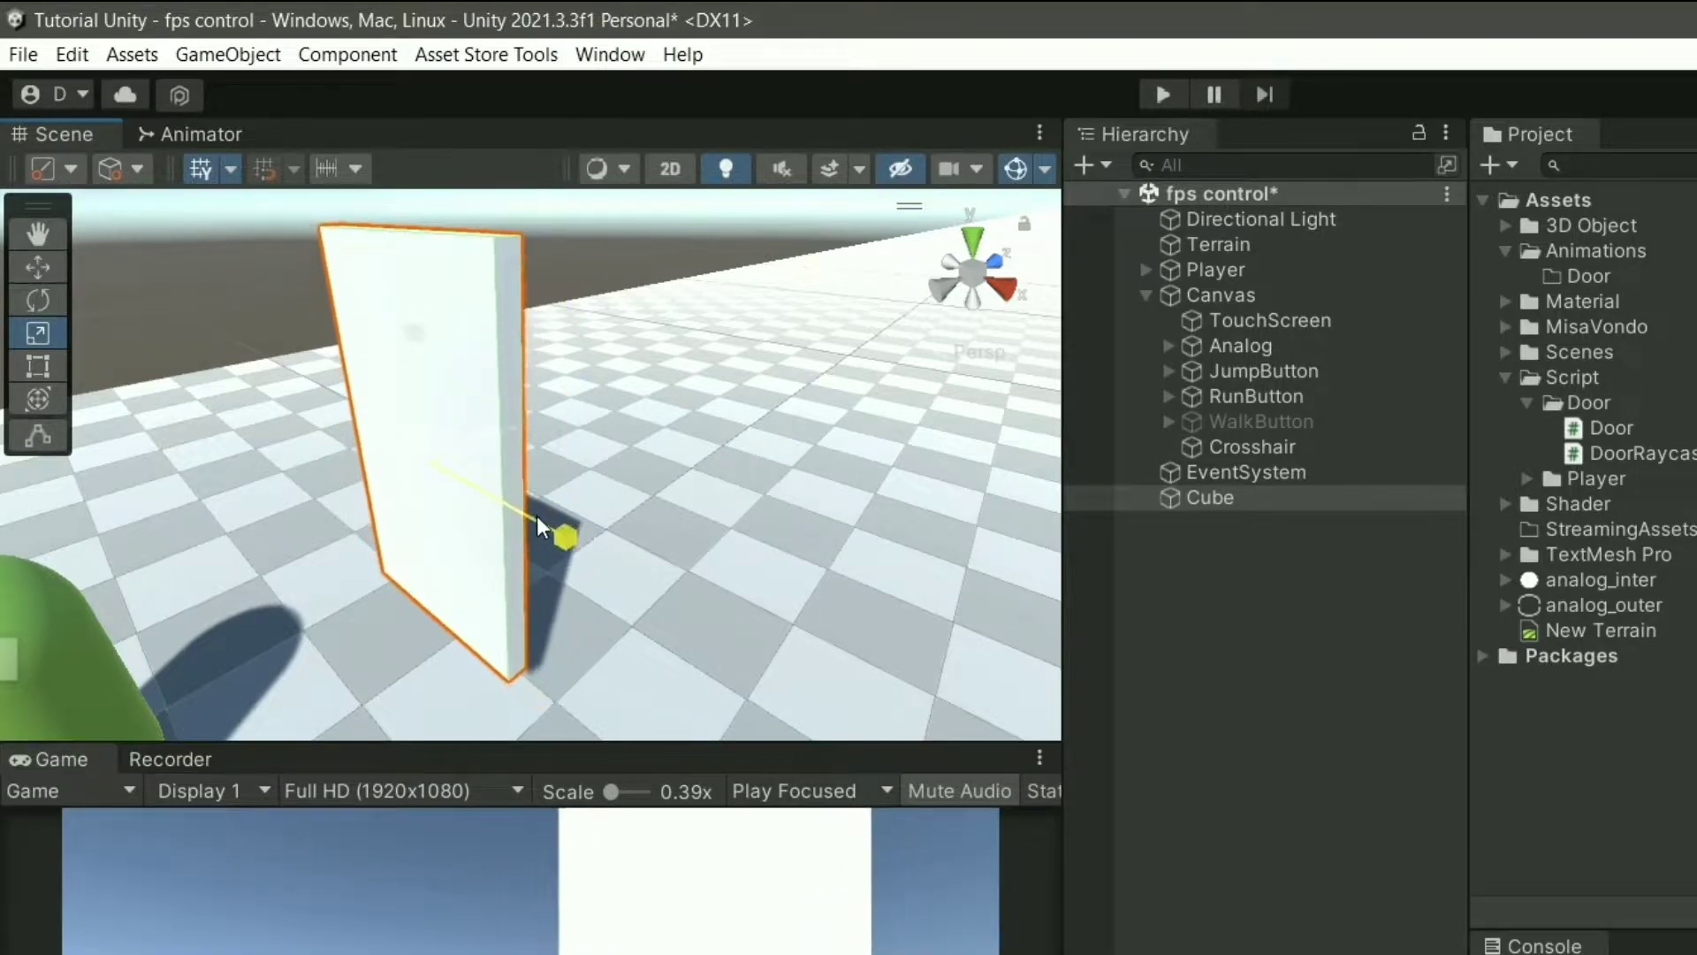
- Move the slab down onto the ground and farther back in the scene
{"action": "key", "text": "w"}
{"action": "left_click_drag", "start_coordinate": [427, 379], "coordinate": [425, 432]}
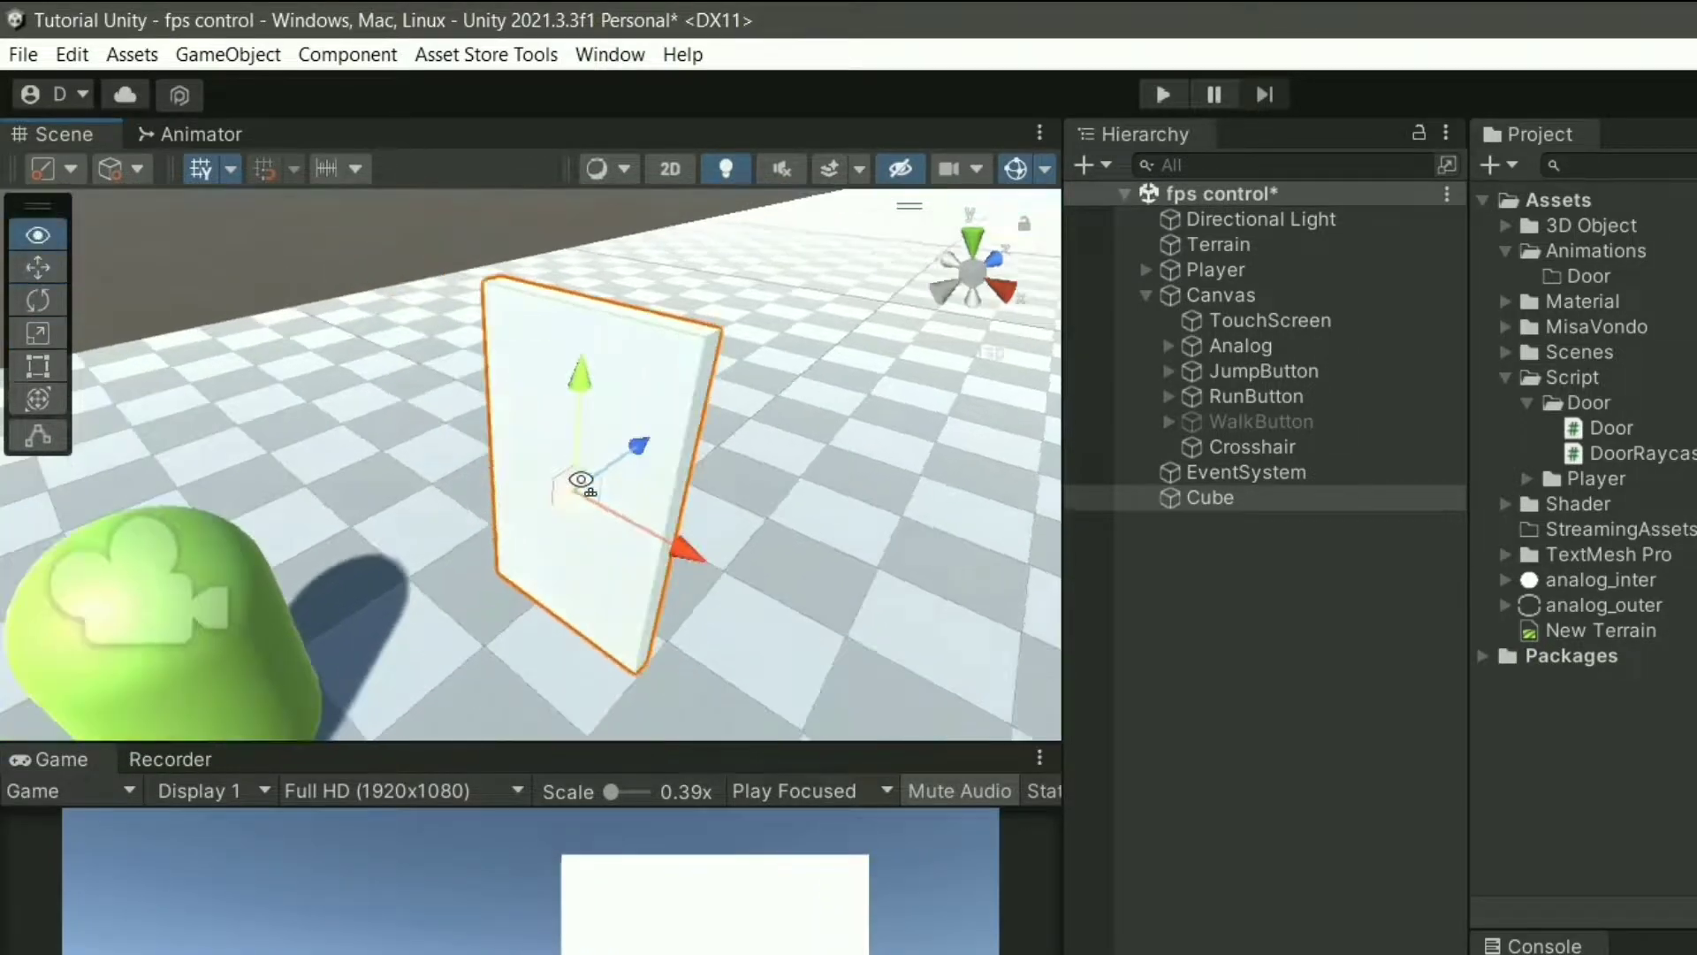
{"action": "right_click_drag", "start_coordinate": [580, 492], "coordinate": [746, 424]}
{"action": "left_click_drag", "start_coordinate": [621, 378], "coordinate": [744, 459]}
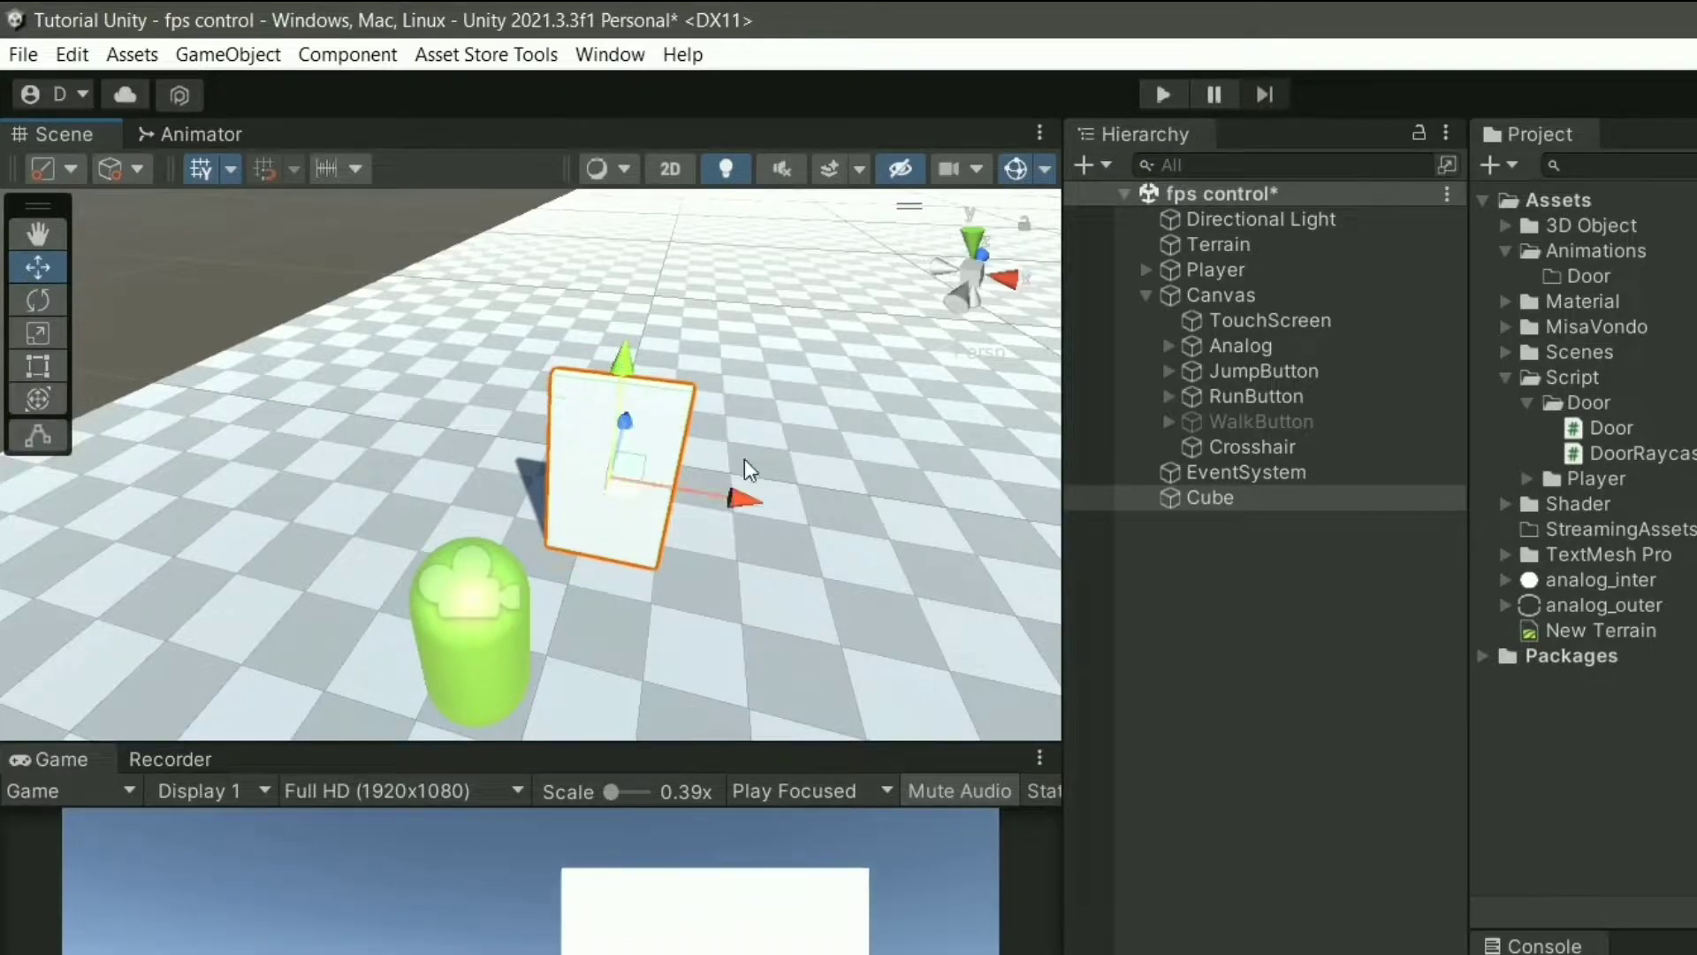
{"action": "mouse_move", "coordinate": [586, 407]}
{"action": "left_mouse_down"}
{"action": "mouse_move", "coordinate": [608, 302]}
{"action": "mouse_move", "coordinate": [597, 330]}
{"action": "left_mouse_up"}
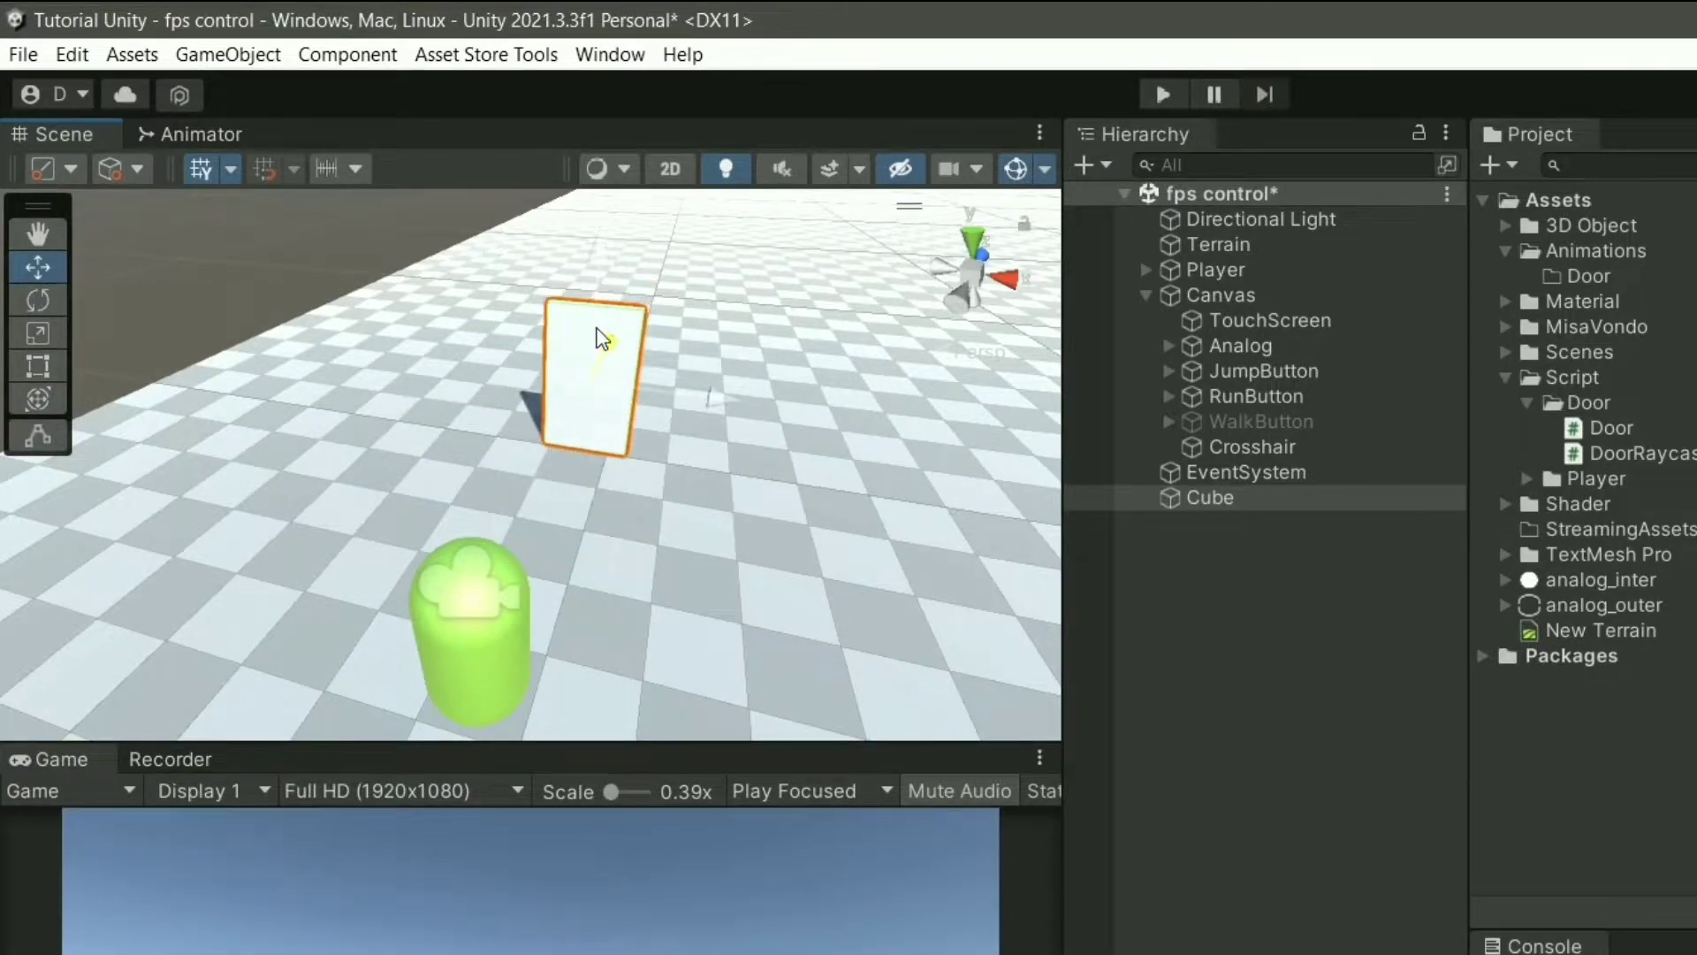
- Save the scene and apply a red material to the Cube slab
{"action": "left_click", "coordinate": [1220, 497]}
{"action": "key", "text": "ctrl+s"}
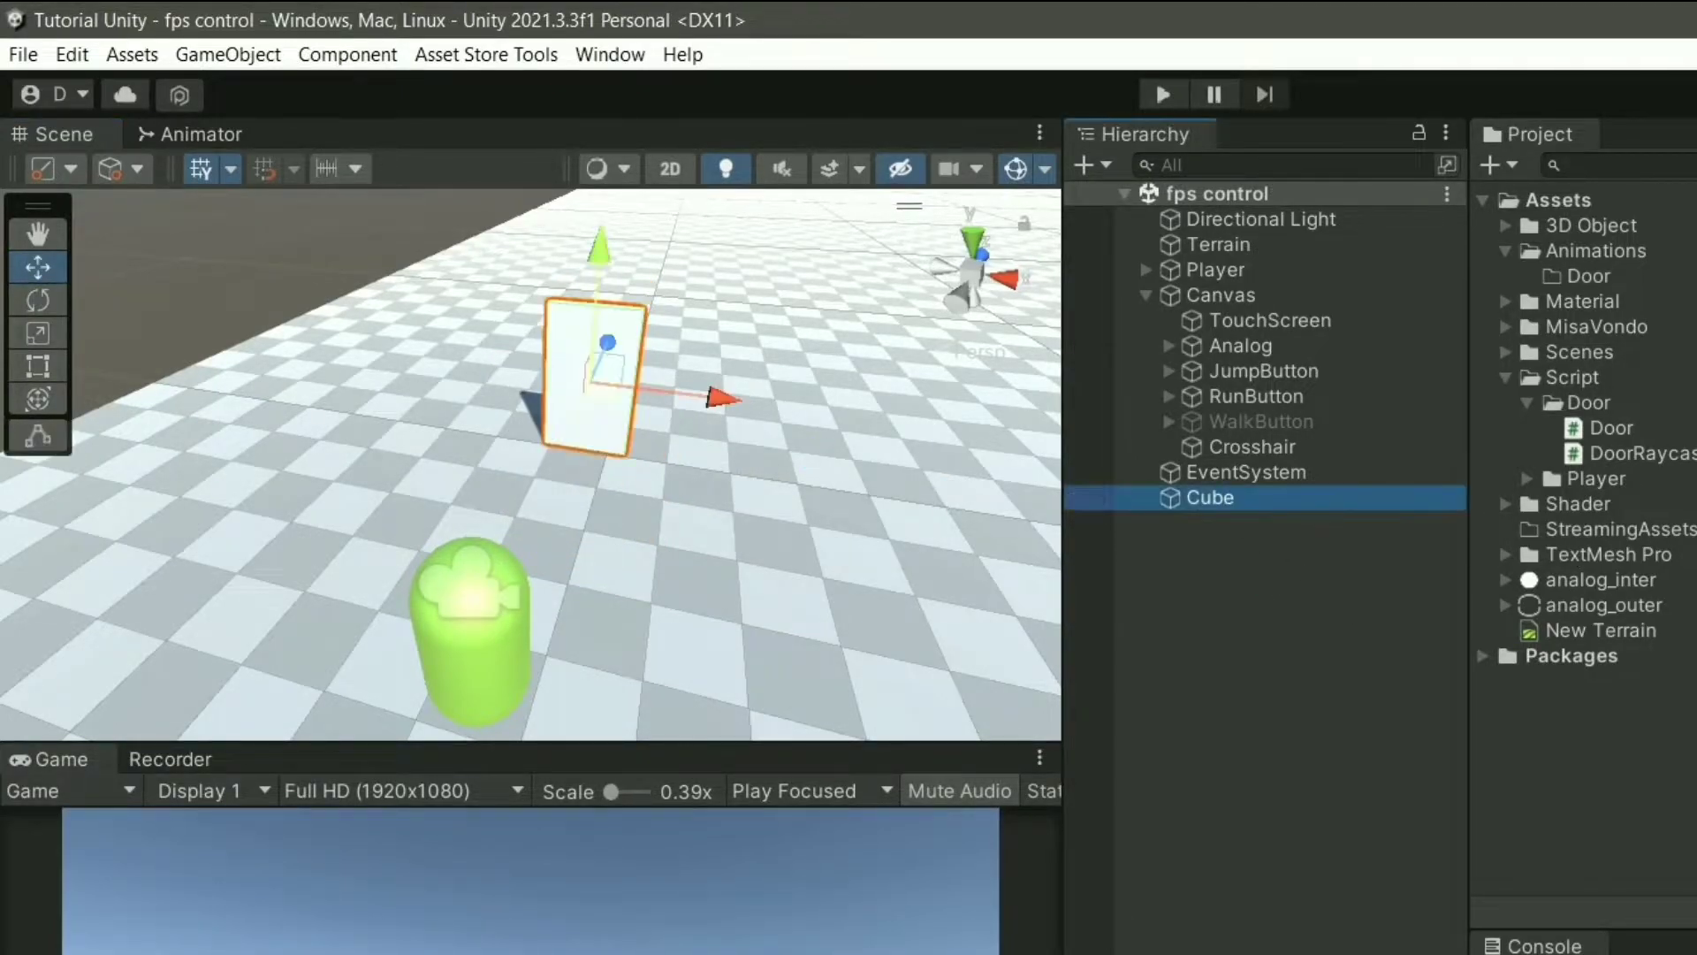
{"action": "key", "text": "alt+Tab"}
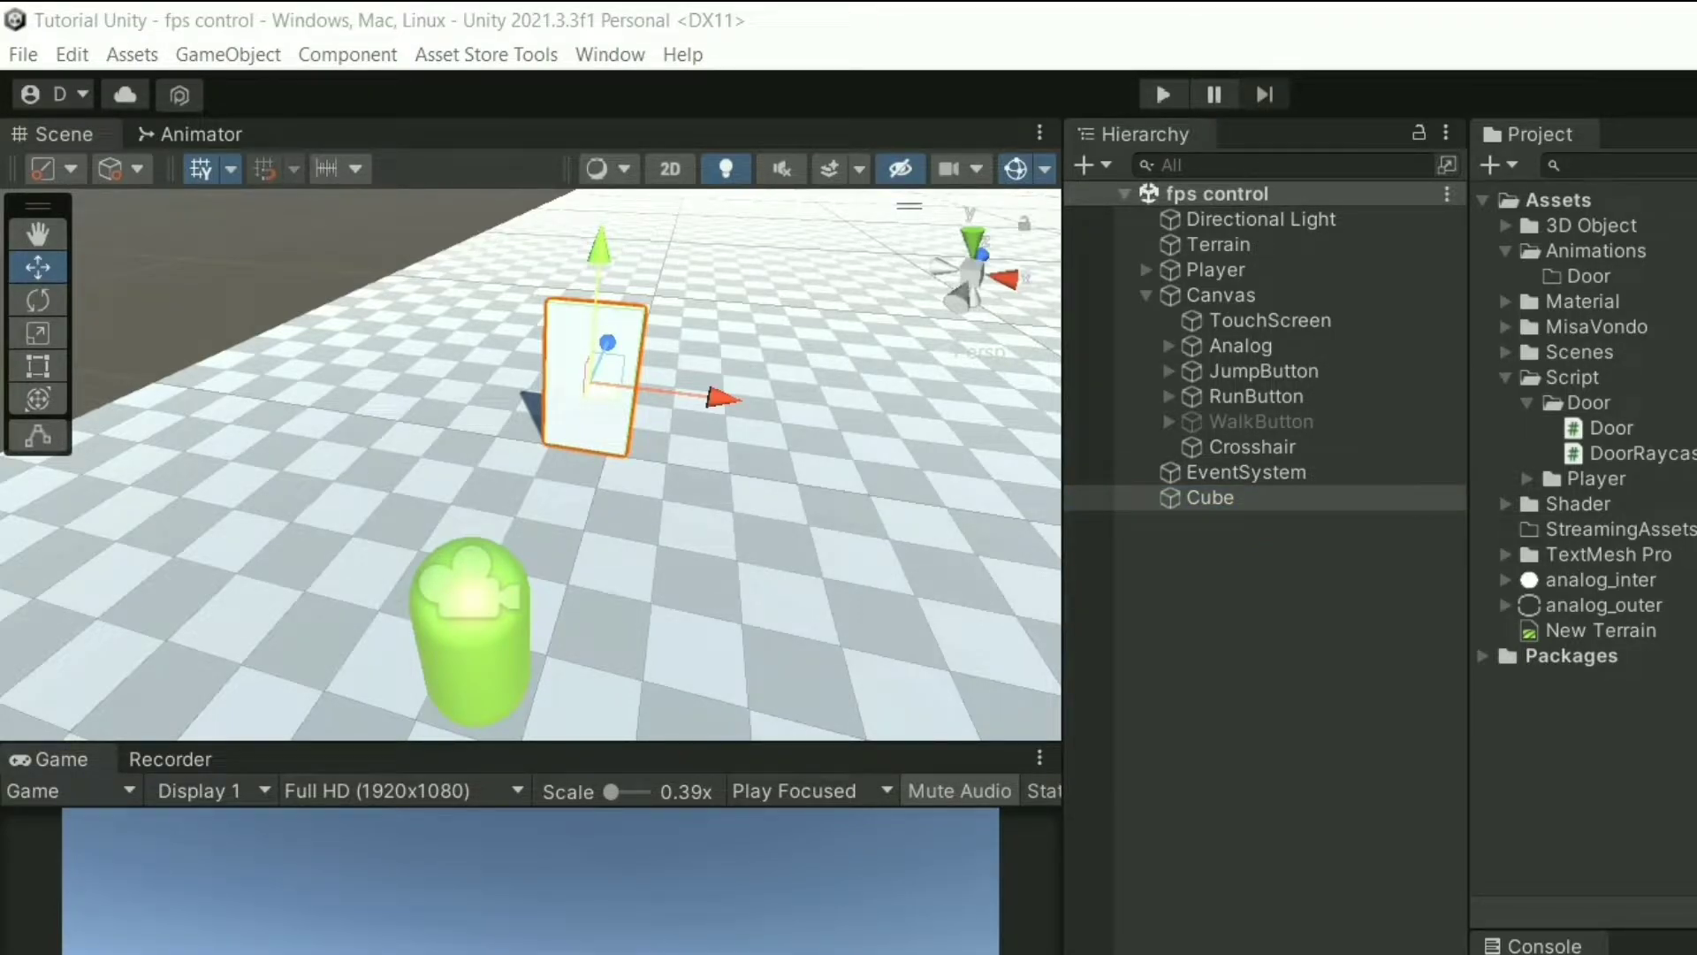
{"action": "left_click", "coordinate": [973, 575]}
{"action": "mouse_move", "coordinate": [973, 575]}
{"action": "left_mouse_down", "text": "alt"}
{"action": "mouse_move", "coordinate": [712, 318]}
{"action": "mouse_move", "coordinate": [758, 360]}
{"action": "mouse_move", "coordinate": [714, 431]}
{"action": "left_mouse_up", "text": "alt"}
- Inspect the red slab from several angles, selecting and deselecting the Cube
{"action": "left_click", "coordinate": [1222, 497]}
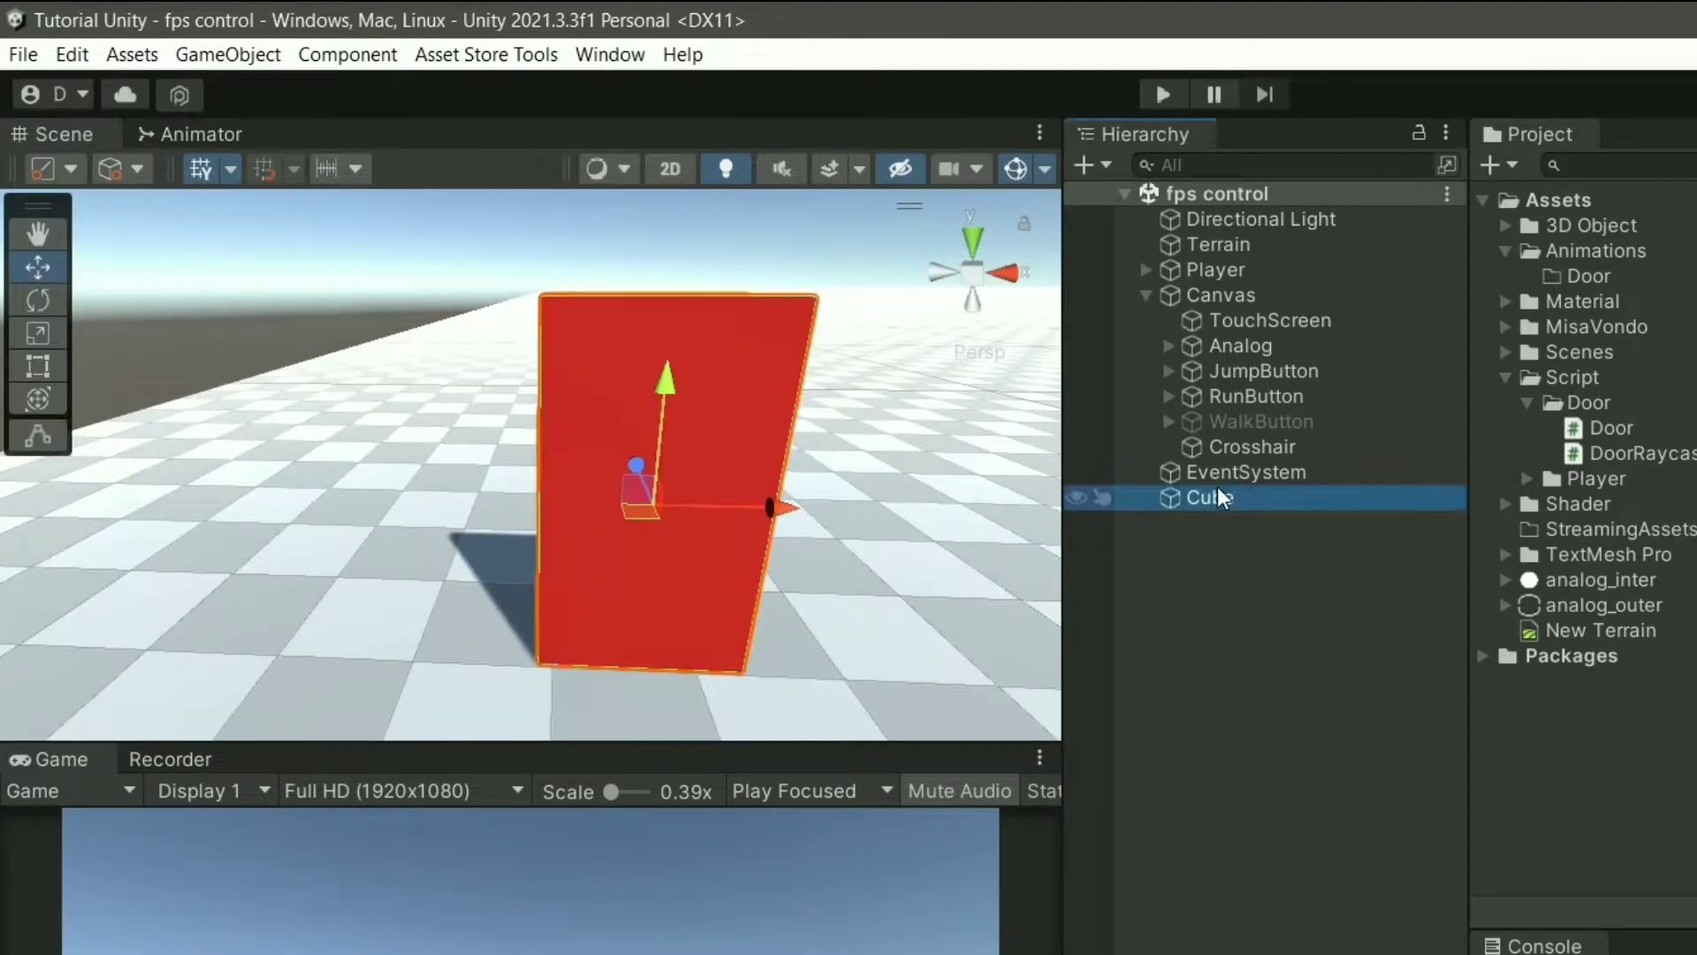
{"action": "left_click", "coordinate": [1256, 527]}
{"action": "mouse_move", "coordinate": [1033, 564]}
{"action": "left_mouse_down", "text": "alt"}
{"action": "mouse_move", "coordinate": [788, 469]}
{"action": "mouse_move", "coordinate": [910, 474]}
{"action": "mouse_move", "coordinate": [879, 443]}
{"action": "left_mouse_up", "text": "alt"}
{"action": "left_click", "coordinate": [1281, 500]}
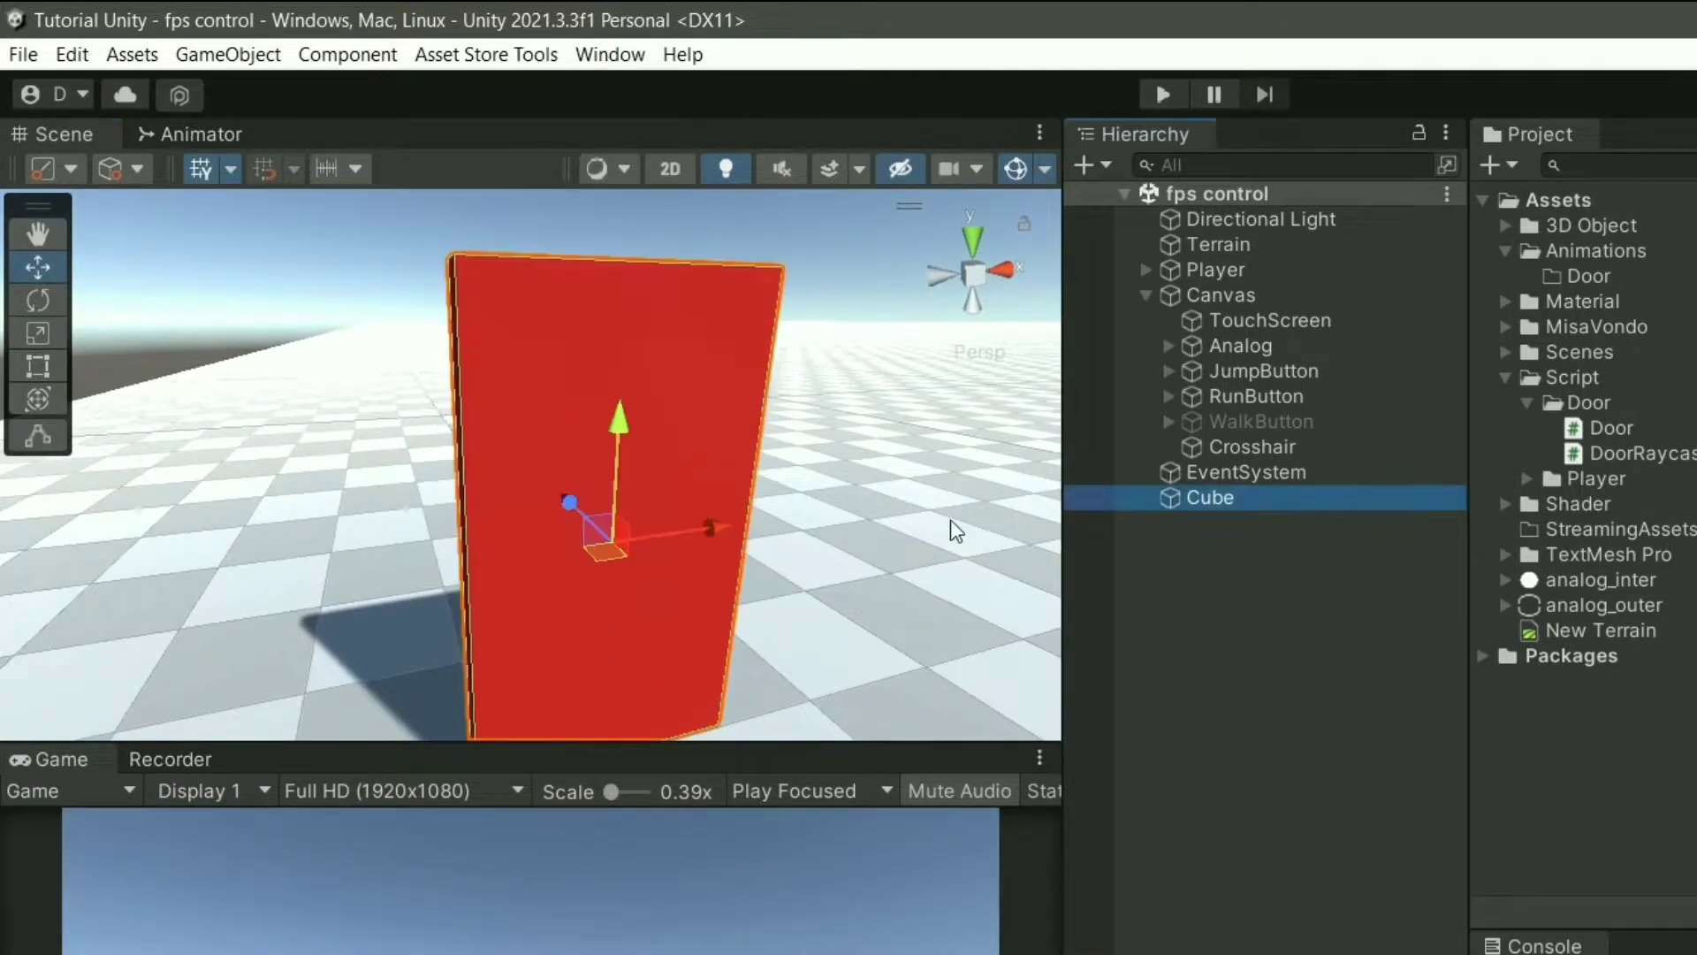
{"action": "left_click_drag", "start_coordinate": [951, 518], "coordinate": [1214, 579], "text": "alt"}
{"action": "key", "text": "shift+d"}
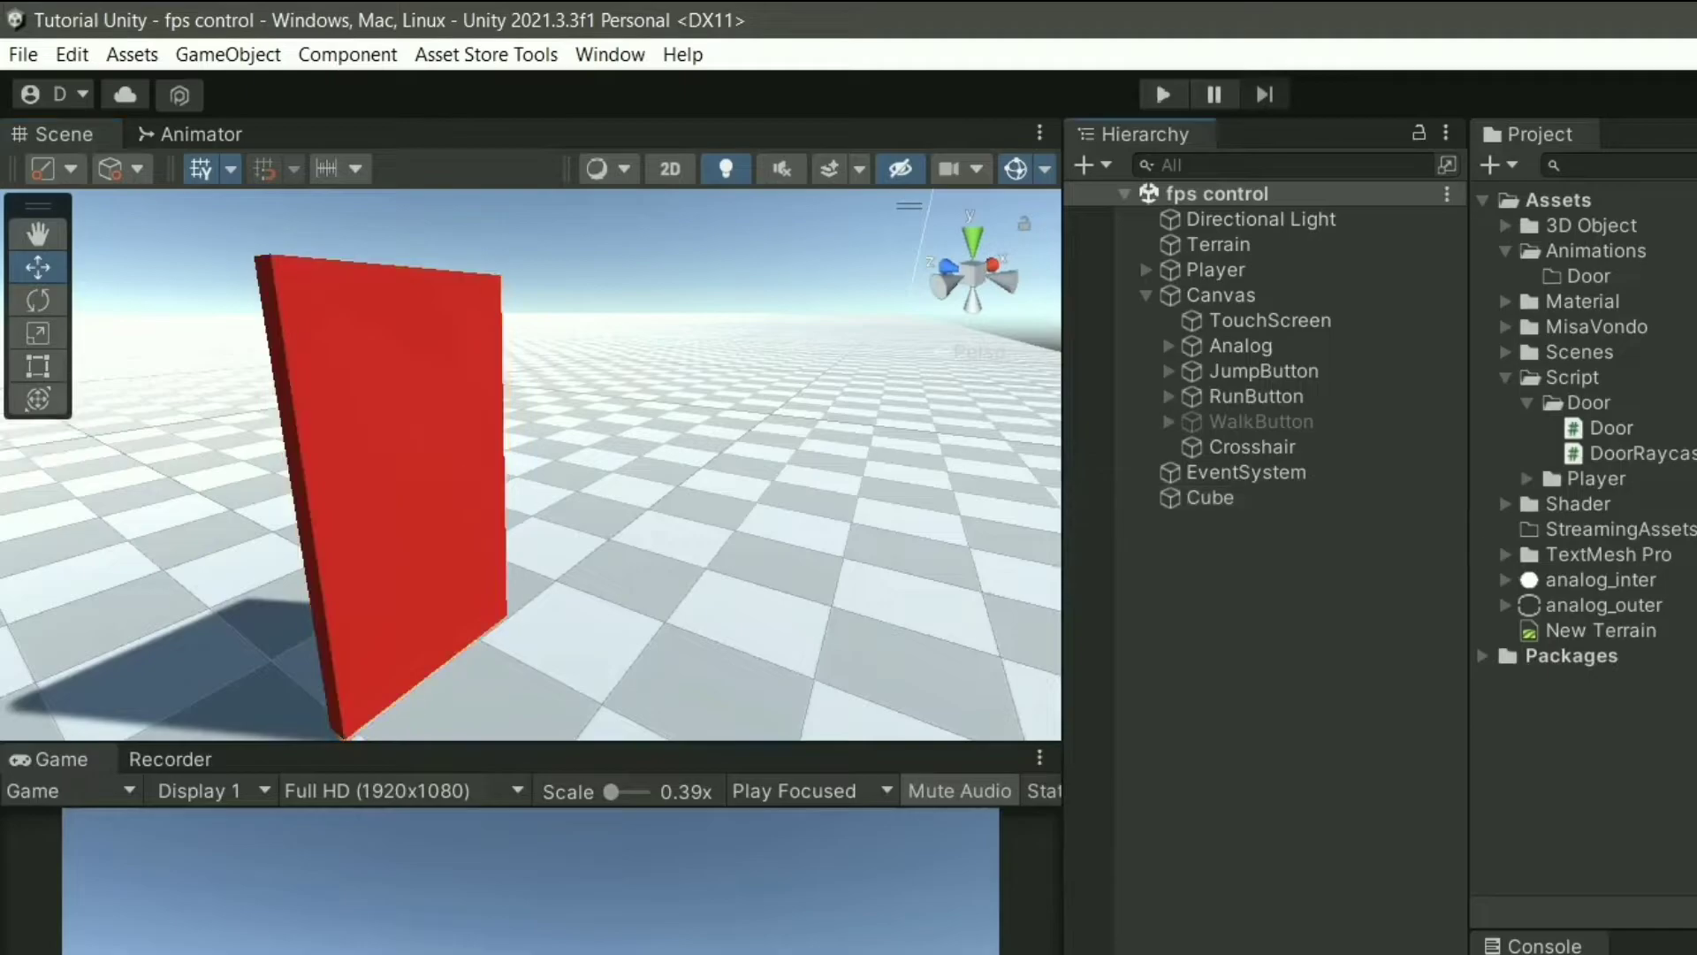
{"action": "left_click", "coordinate": [1259, 497]}
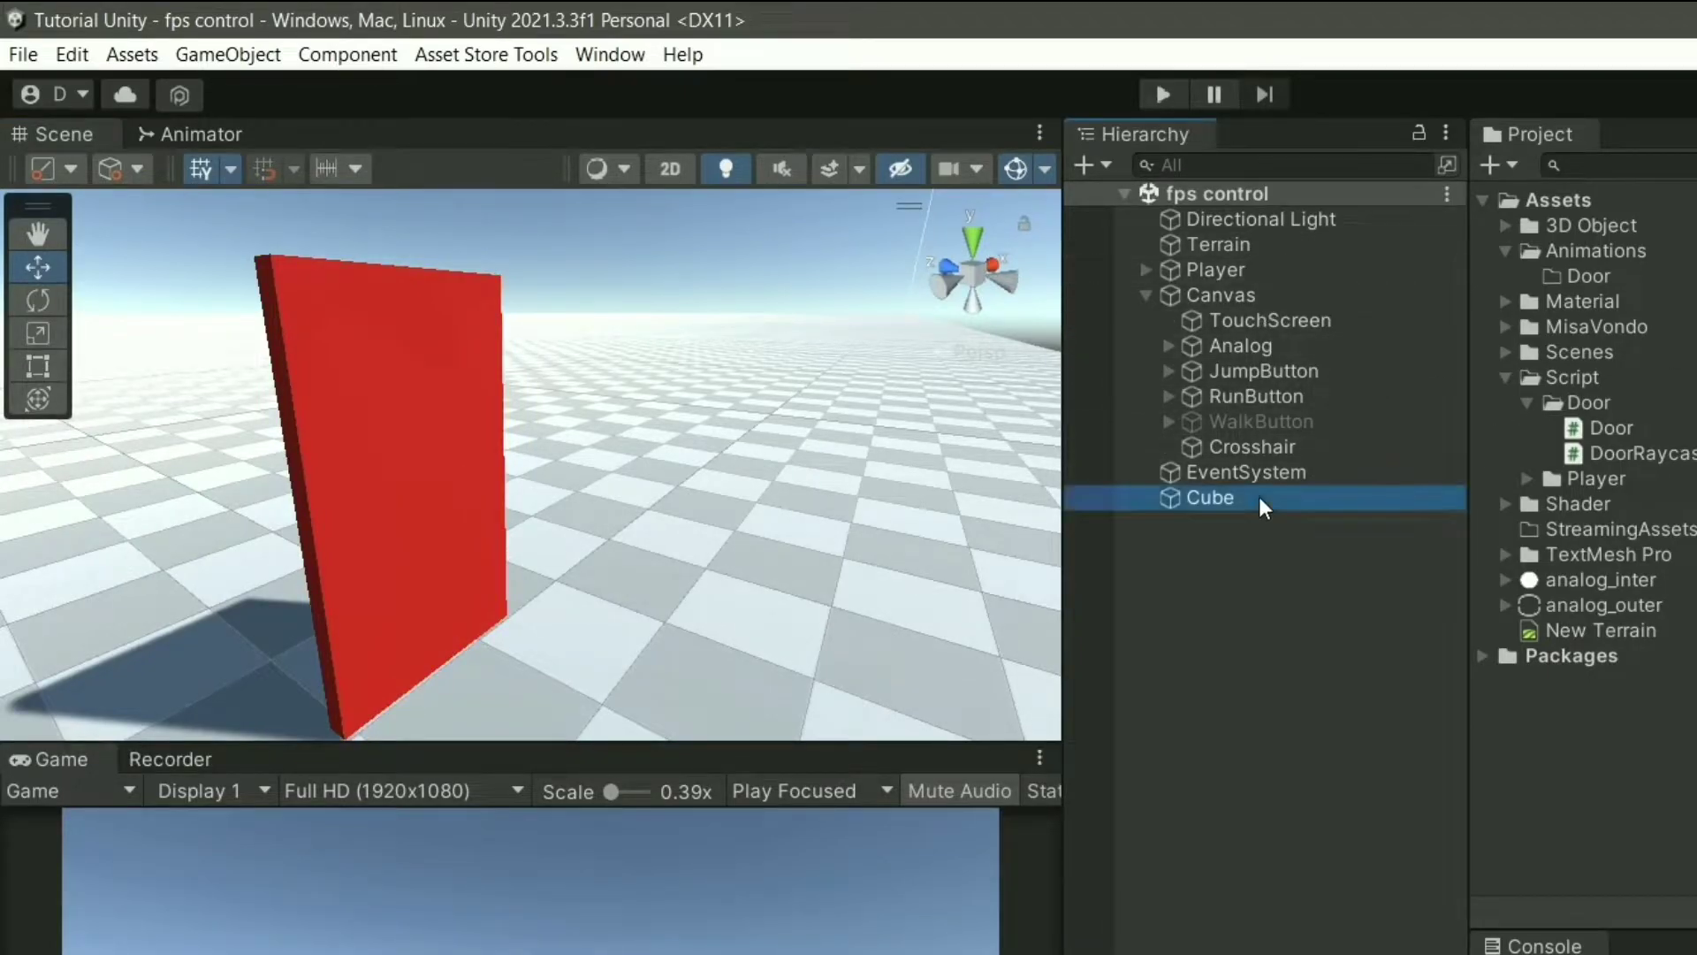
{"action": "mouse_move", "coordinate": [672, 513]}
{"action": "left_mouse_down", "text": "alt"}
{"action": "mouse_move", "coordinate": [601, 513]}
{"action": "mouse_move", "coordinate": [742, 587]}
{"action": "left_mouse_up", "text": "alt"}
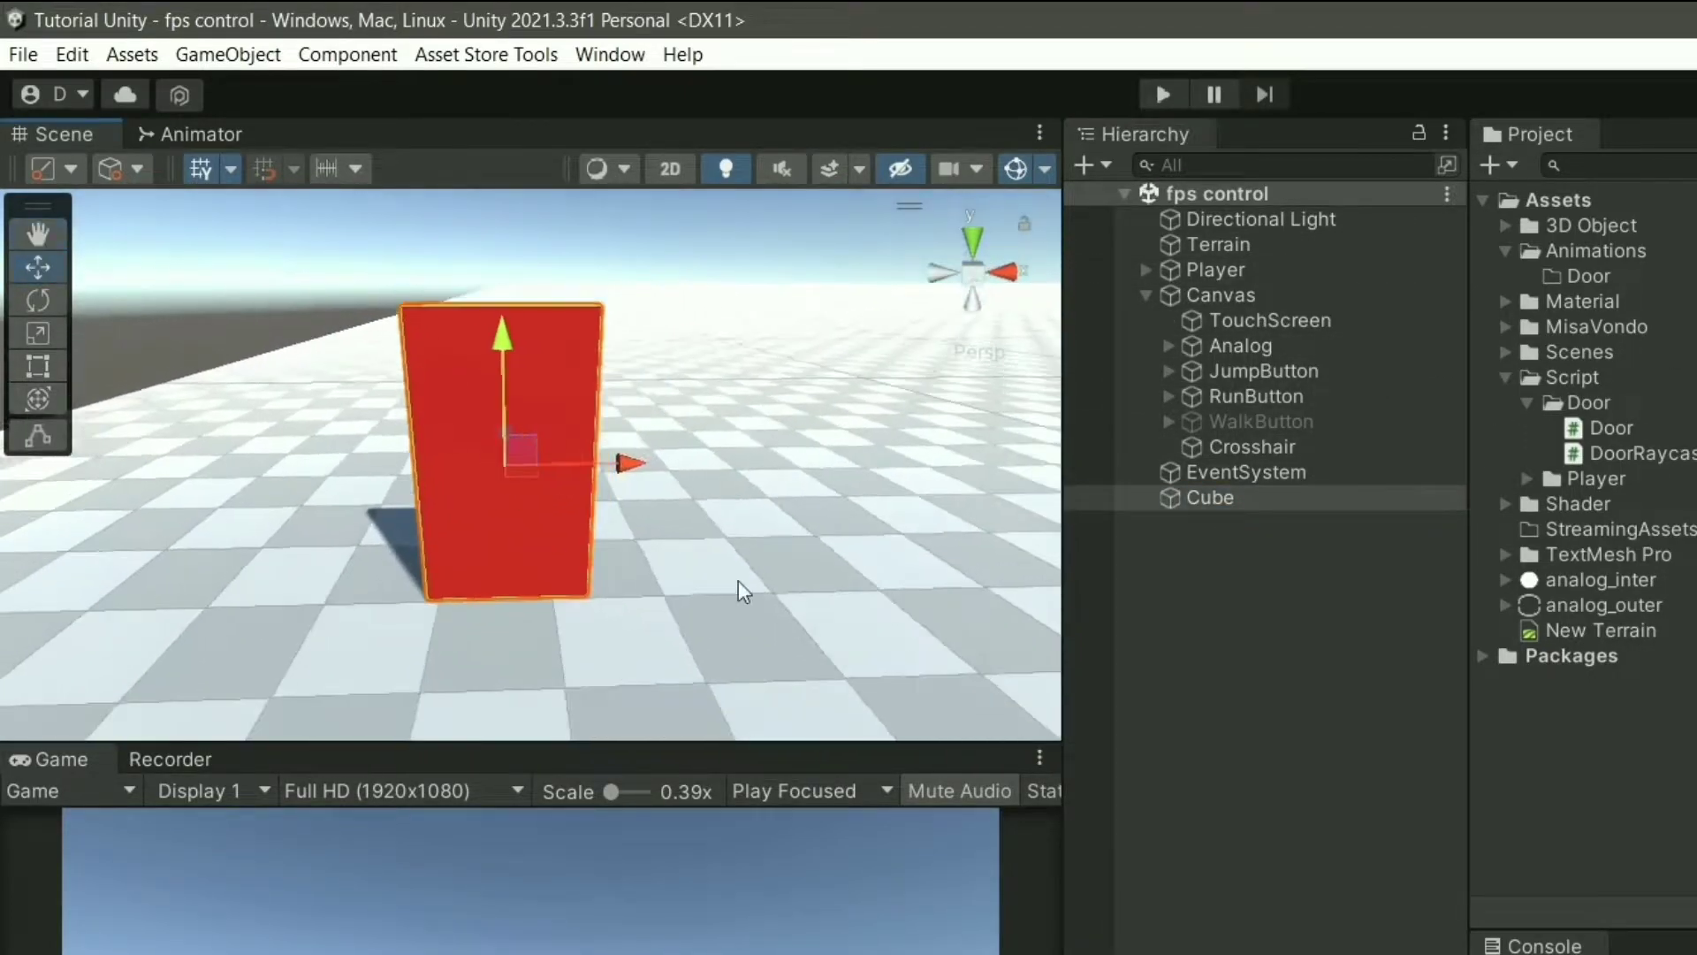
- Create an empty object and position it along the wall as a hinge
{"action": "right_click", "coordinate": [1271, 583]}
{"action": "left_click", "coordinate": [1343, 928]}
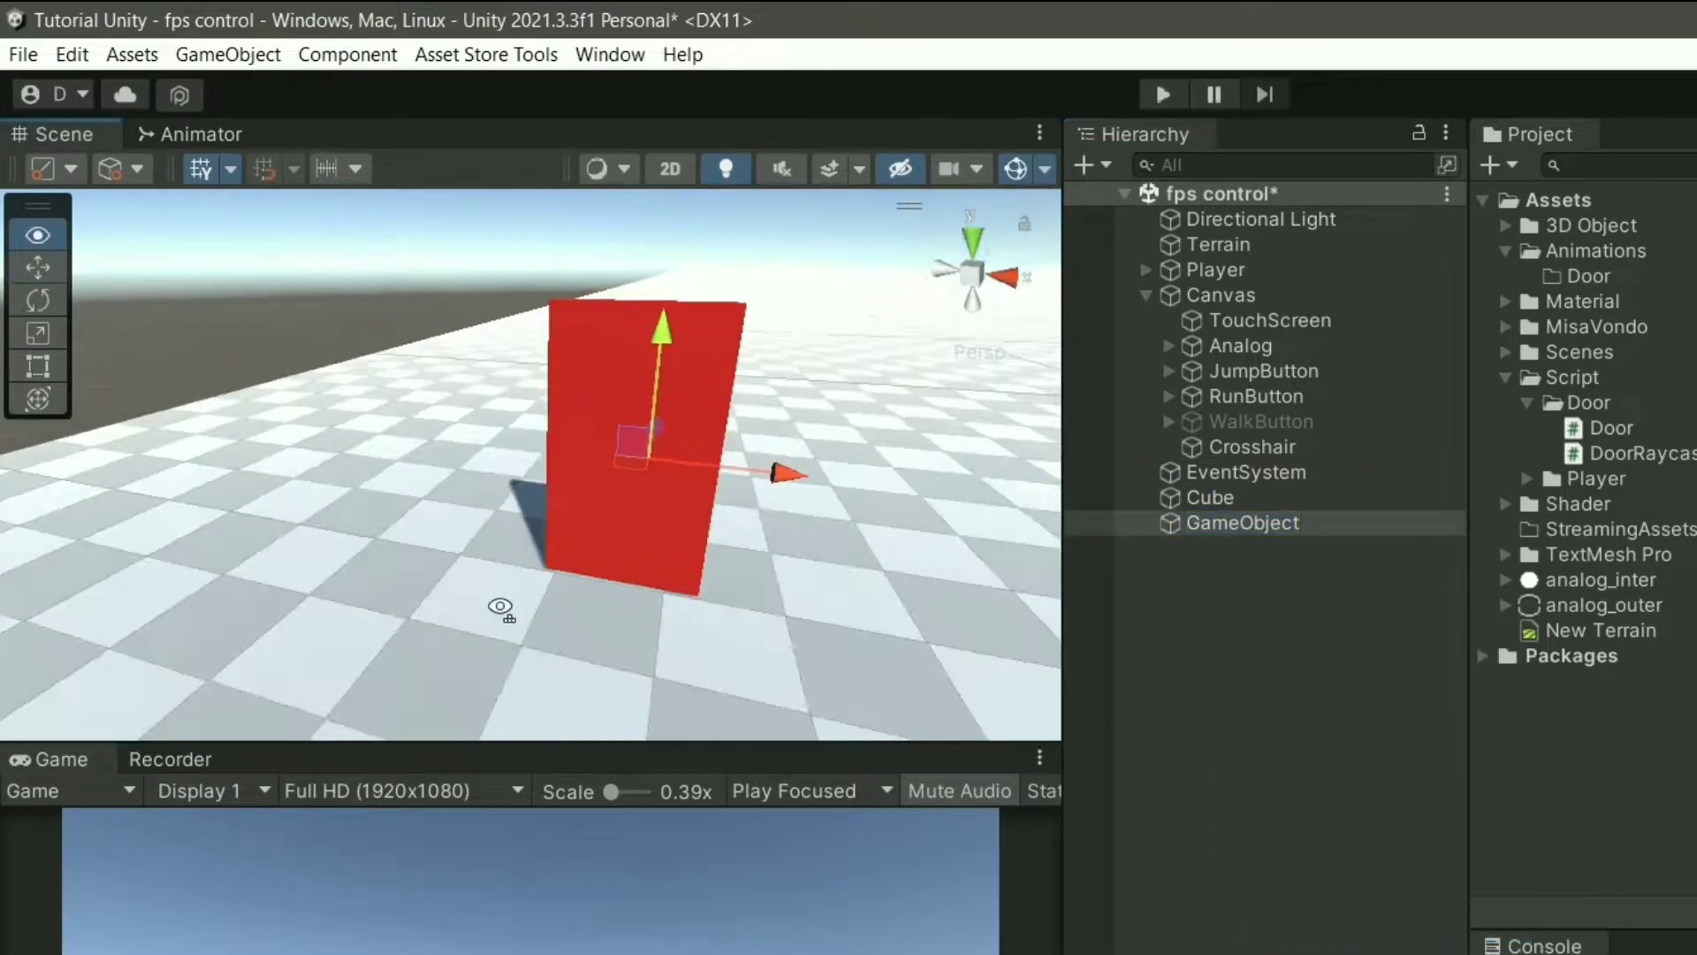
{"action": "mouse_move", "coordinate": [501, 607]}
{"action": "left_mouse_down", "text": "alt"}
{"action": "mouse_move", "coordinate": [193, 594]}
{"action": "mouse_move", "coordinate": [230, 566]}
{"action": "left_mouse_up", "text": "alt"}
{"action": "mouse_move", "coordinate": [441, 459]}
{"action": "left_mouse_down"}
{"action": "mouse_move", "coordinate": [603, 449]}
{"action": "mouse_move", "coordinate": [592, 431]}
{"action": "mouse_move", "coordinate": [947, 443]}
{"action": "left_mouse_up"}
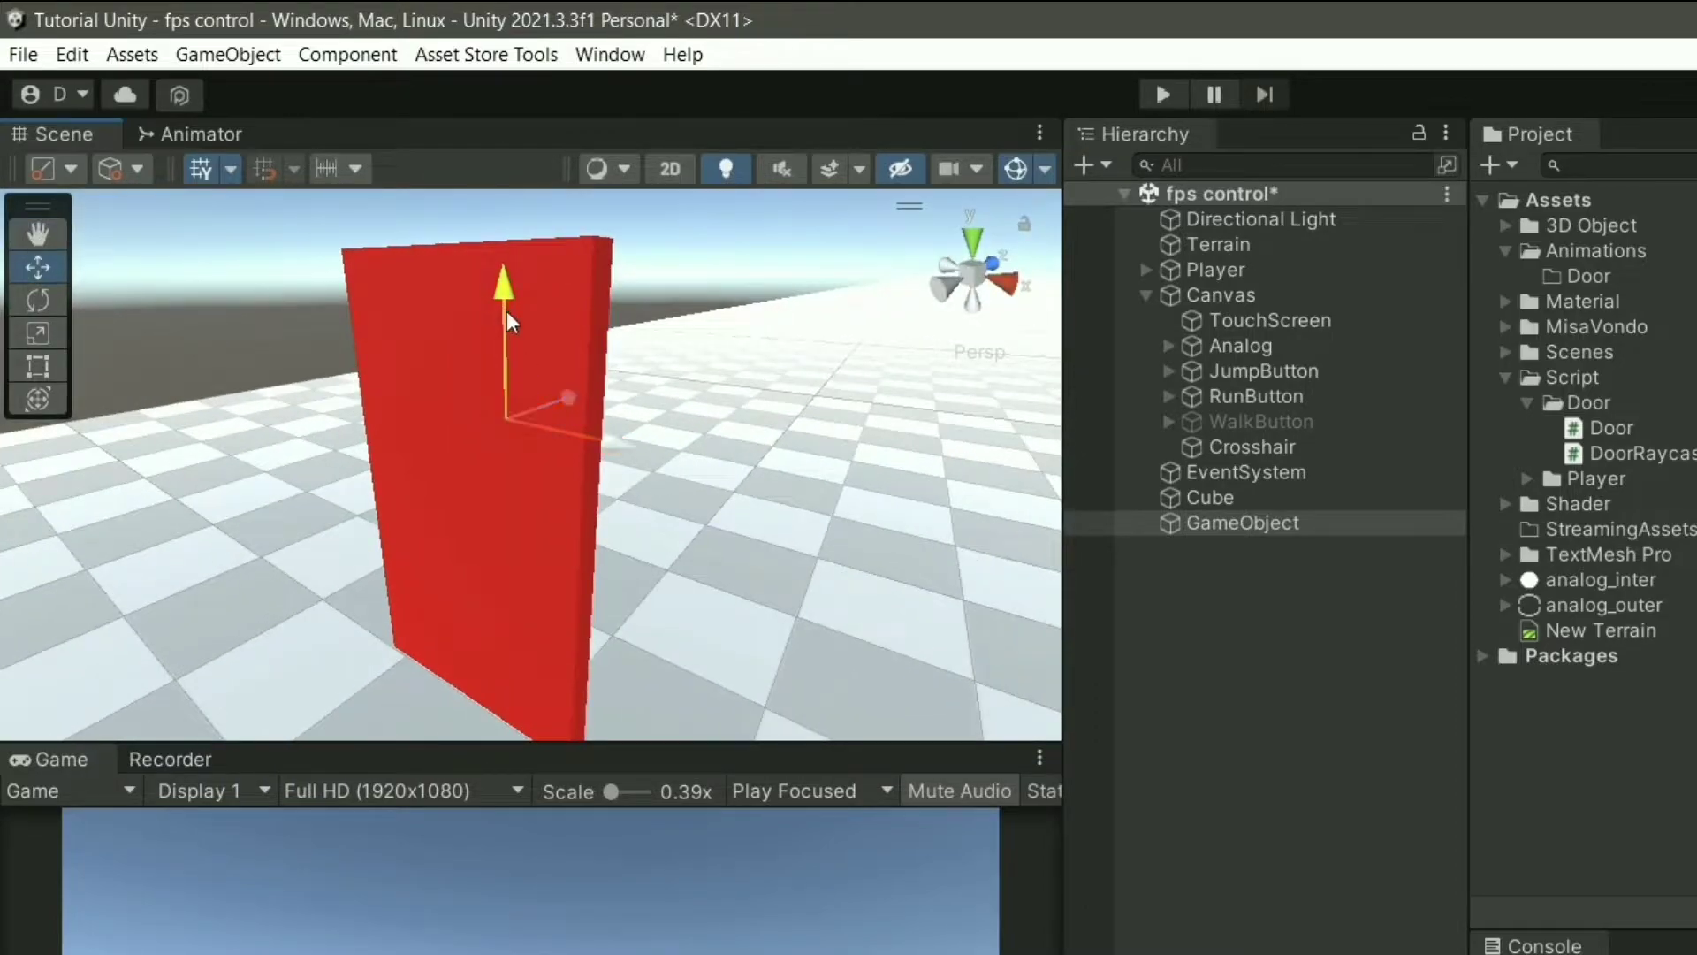
{"action": "left_click_drag", "start_coordinate": [511, 323], "coordinate": [529, 431]}
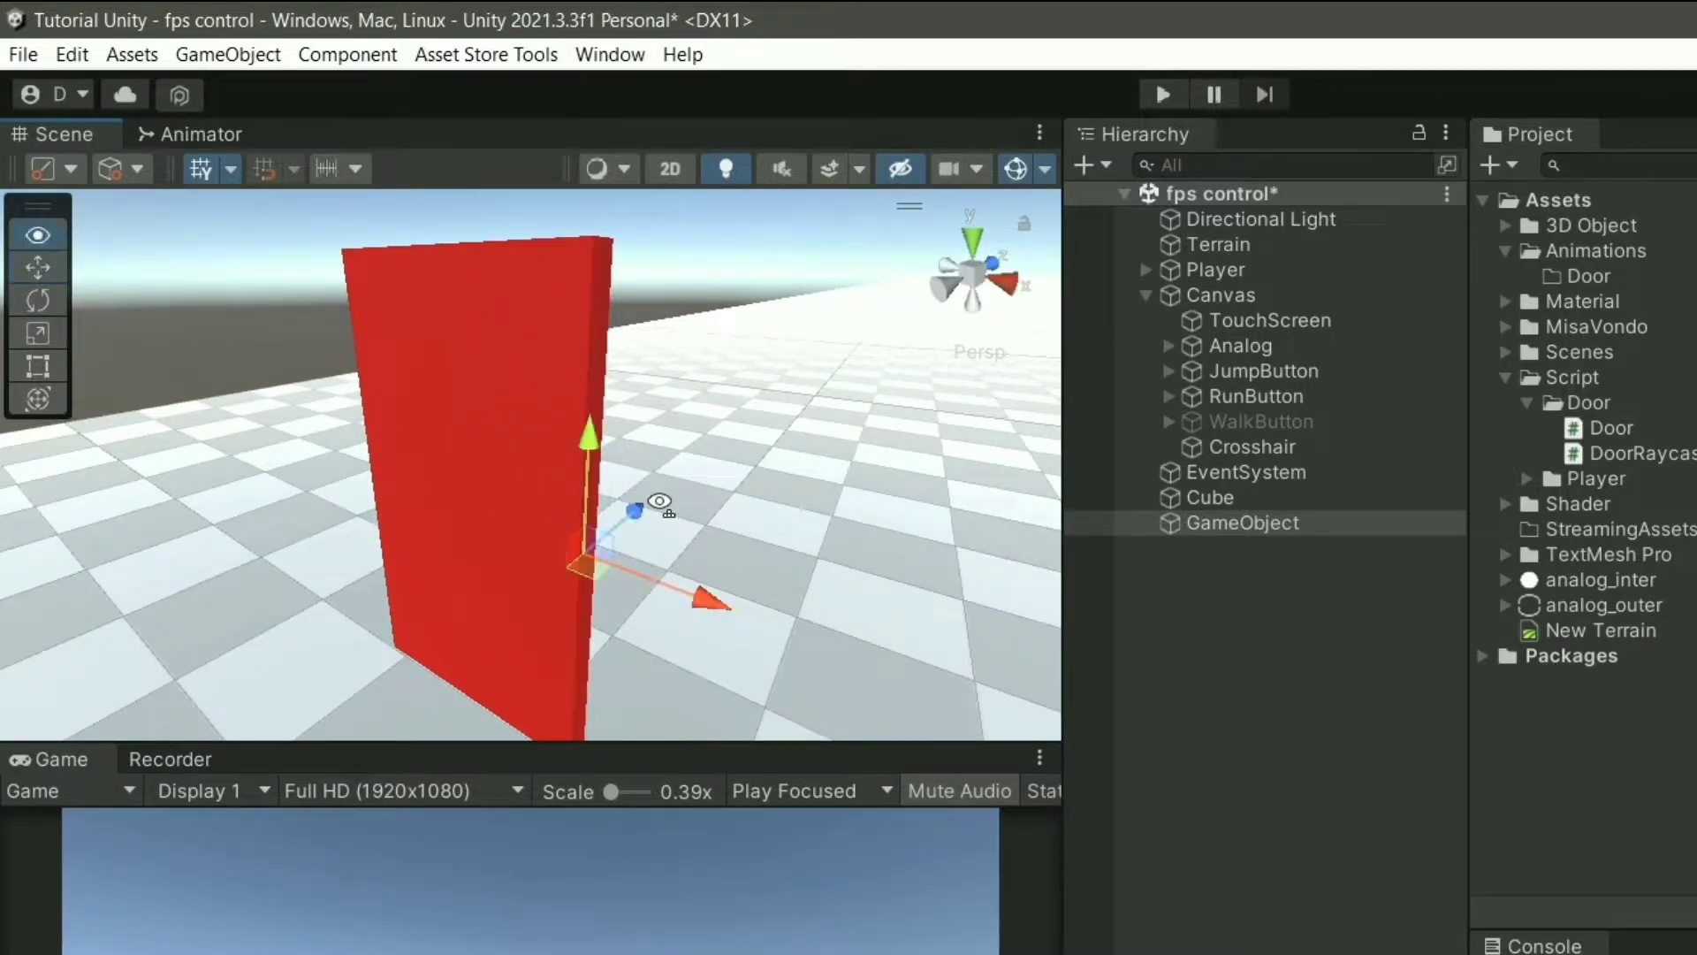
{"action": "left_click_drag", "start_coordinate": [725, 576], "coordinate": [1017, 574], "text": "alt"}
- Rename the empty object to Door
{"action": "left_click", "coordinate": [1324, 625]}
{"action": "left_click", "coordinate": [1246, 523]}
{"action": "key", "text": "F2"}
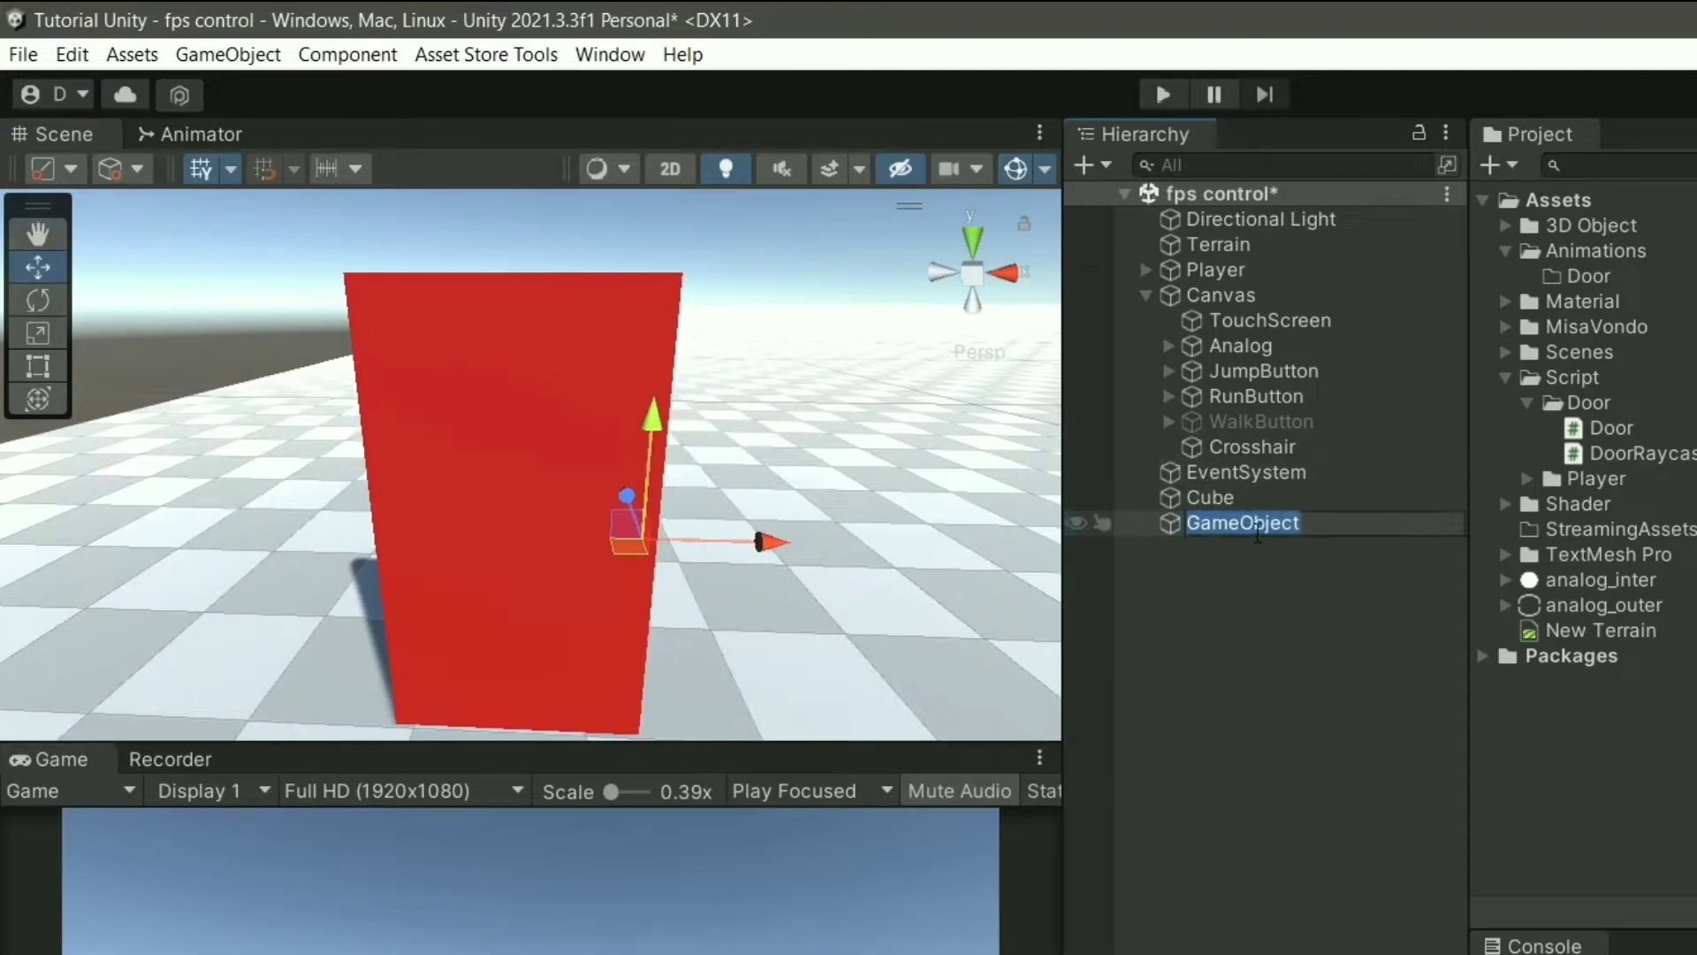
{"action": "type", "text": "Dor"}
{"action": "key", "text": "Return"}
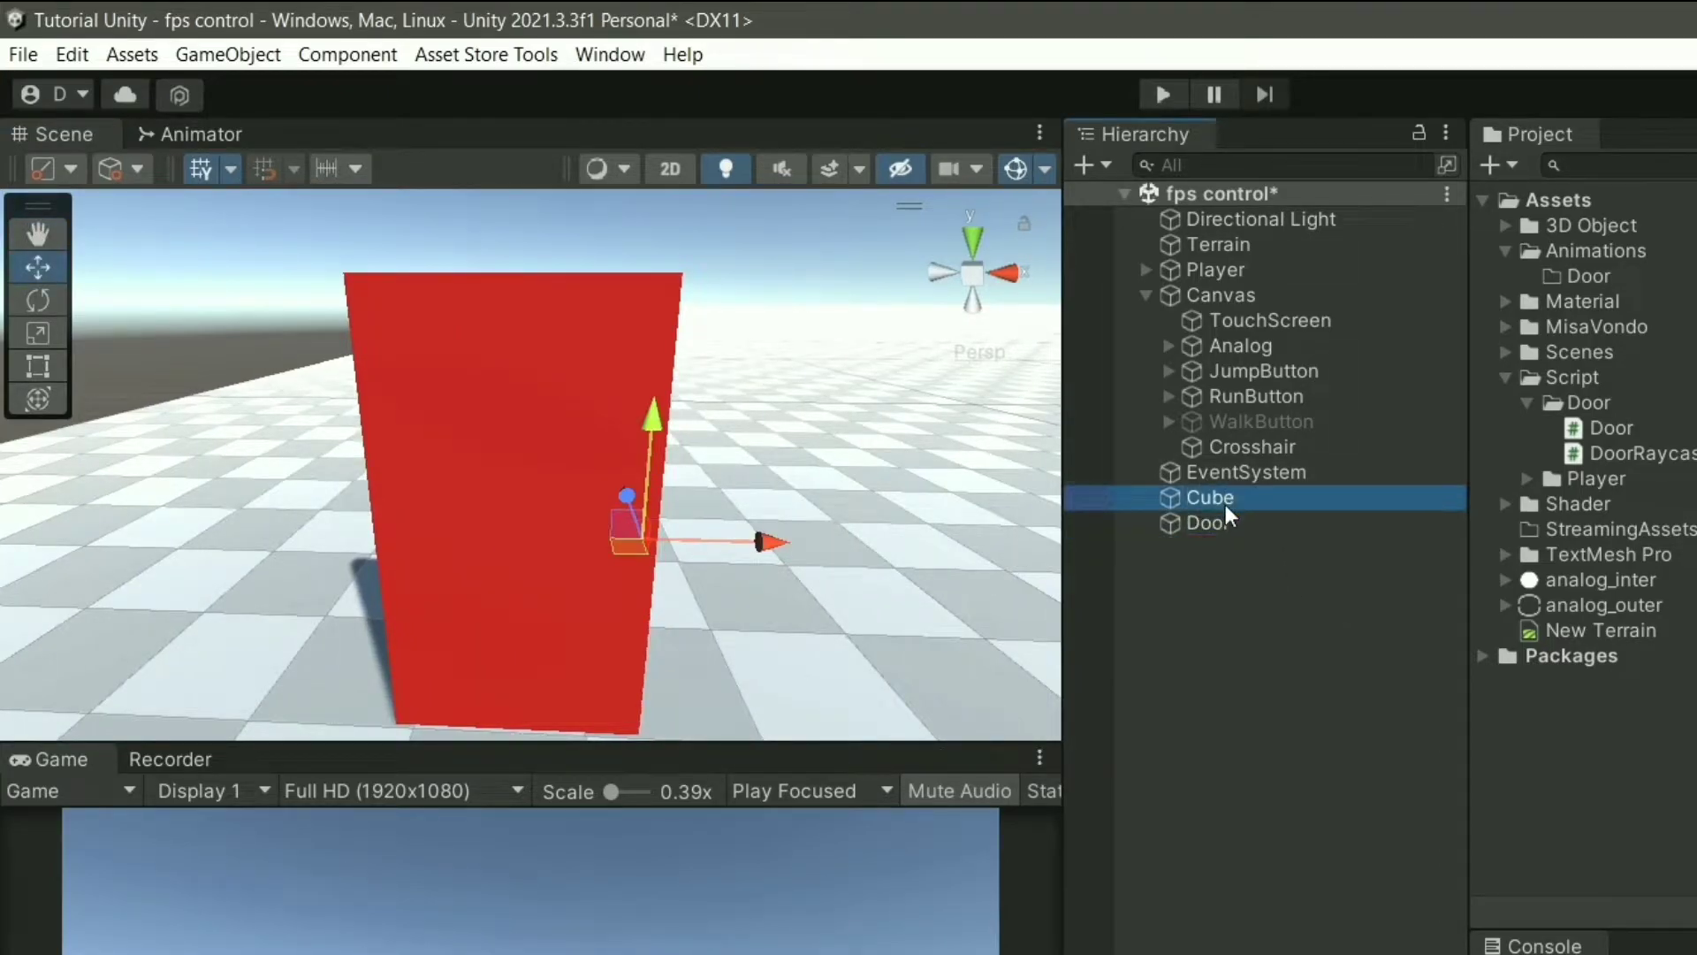
- Nest the Cube under Door and rotate the door around its hinge
{"action": "left_click_drag", "start_coordinate": [1225, 504], "coordinate": [1247, 527]}
{"action": "left_click", "coordinate": [1246, 527], "text": "ctrl"}
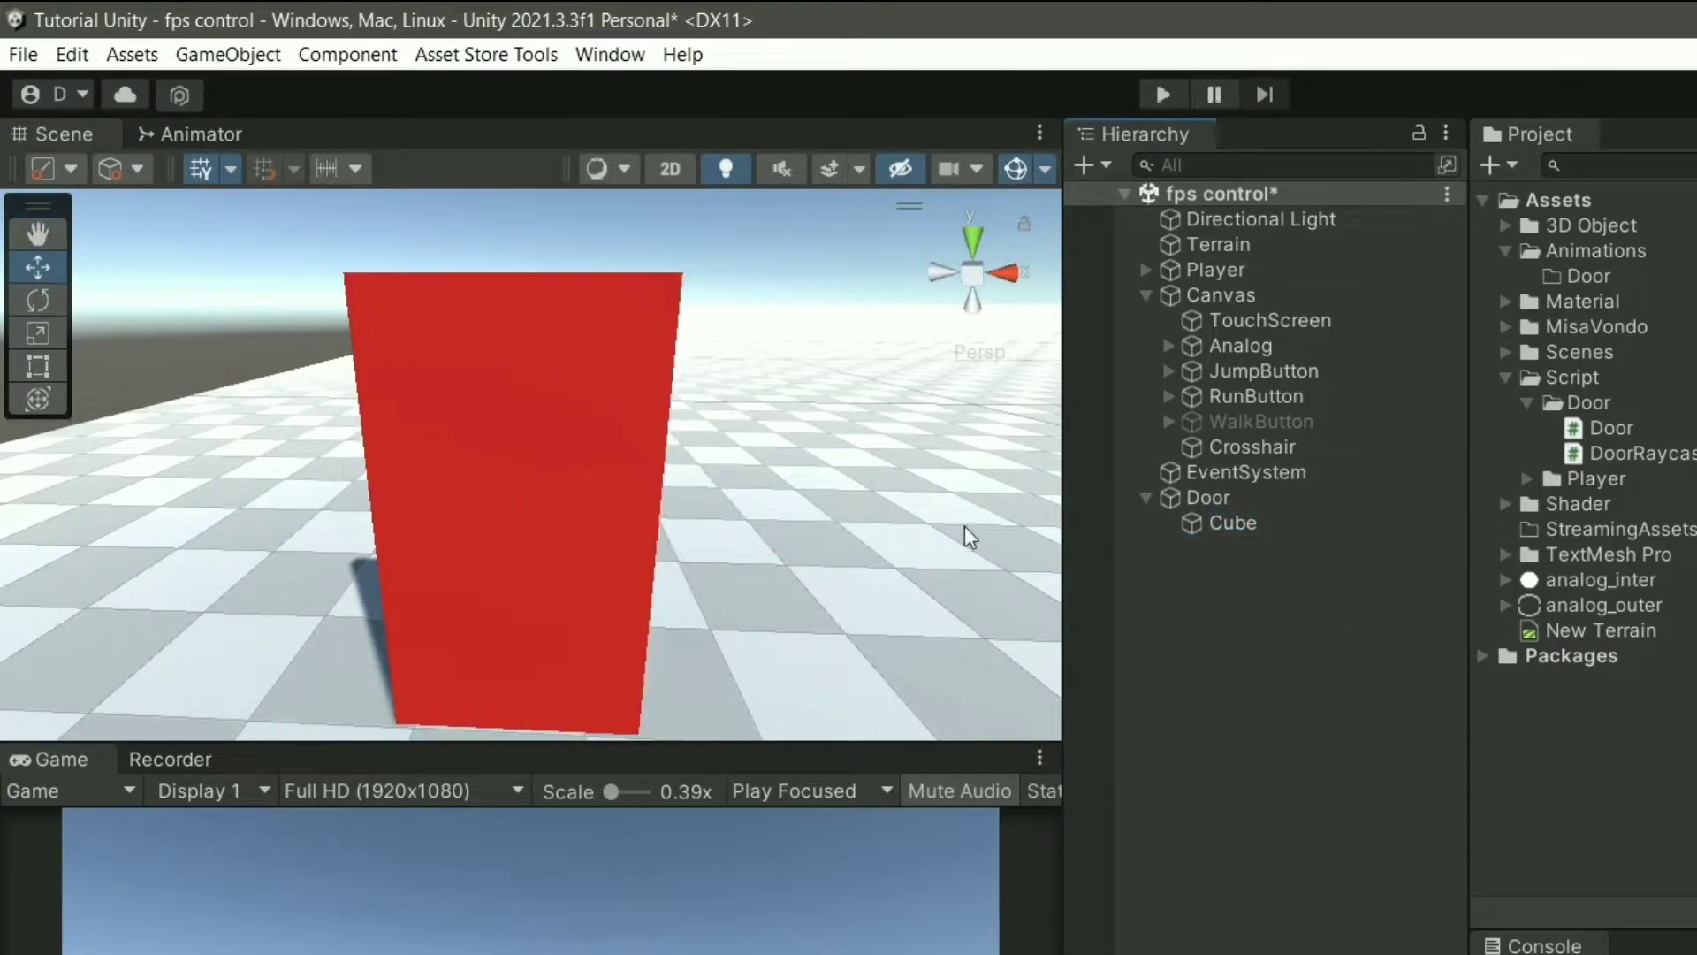
{"action": "left_click", "coordinate": [1208, 498]}
{"action": "left_click_drag", "start_coordinate": [659, 555], "coordinate": [679, 503], "text": "alt"}
{"action": "key", "text": "e"}
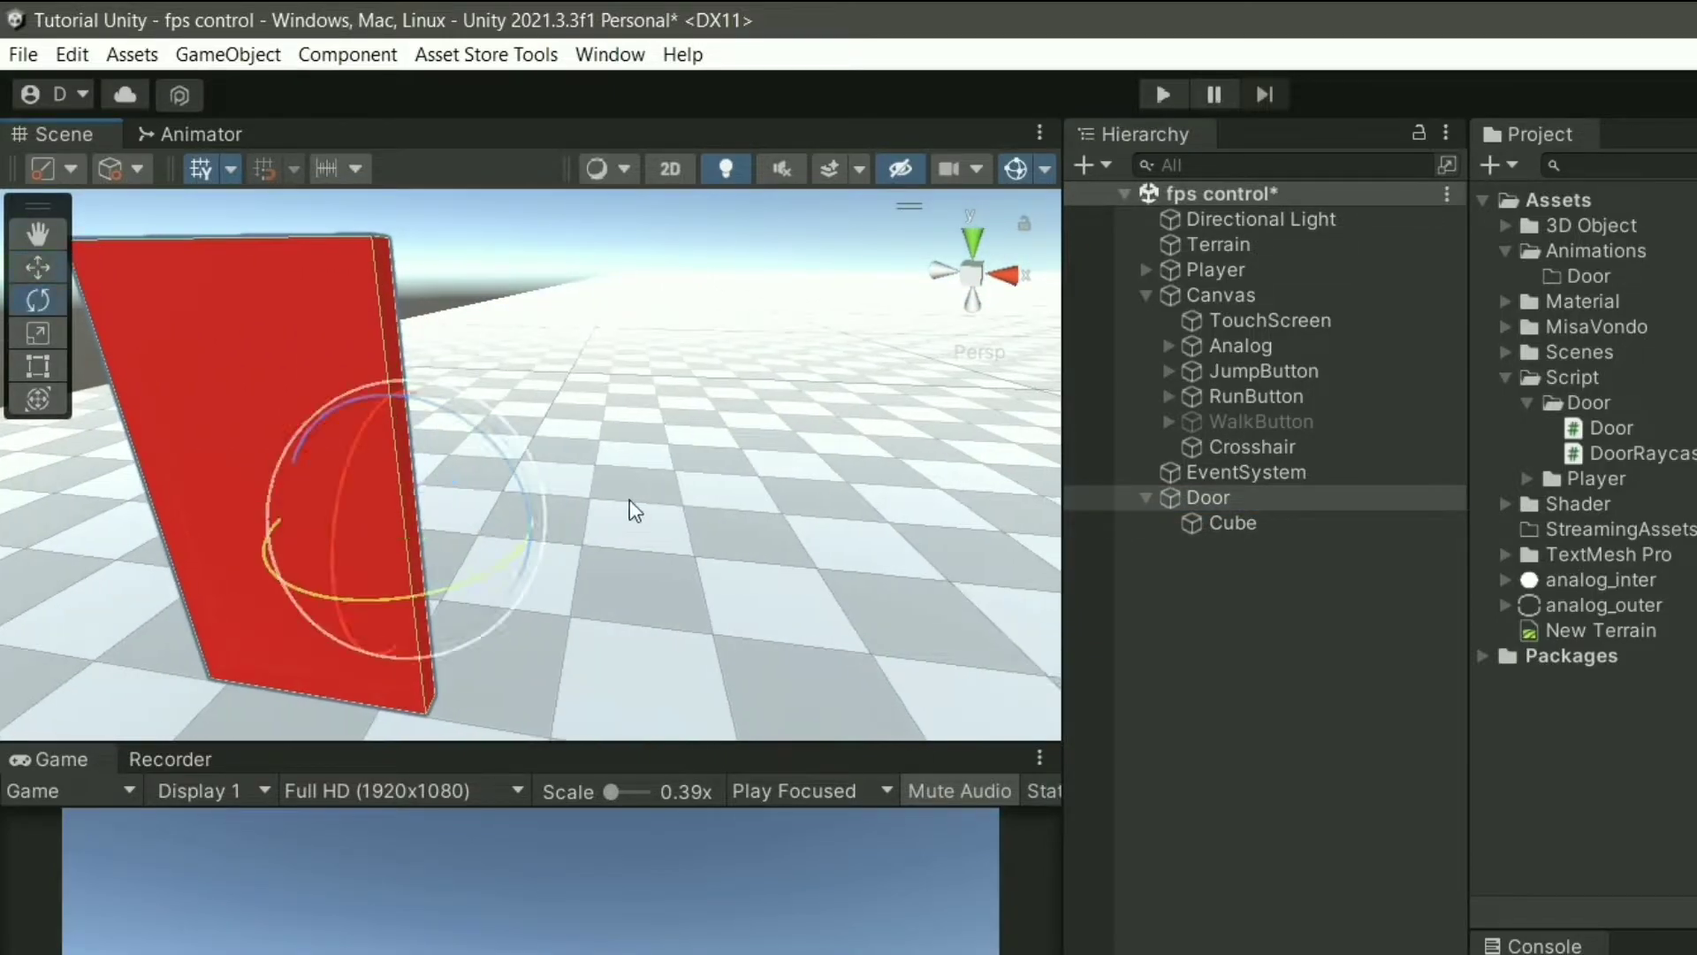
{"action": "mouse_move", "coordinate": [490, 584]}
{"action": "left_mouse_down"}
{"action": "mouse_move", "coordinate": [398, 625]}
{"action": "mouse_move", "coordinate": [379, 599]}
{"action": "mouse_move", "coordinate": [701, 454]}
{"action": "mouse_move", "coordinate": [778, 470]}
{"action": "left_mouse_up"}
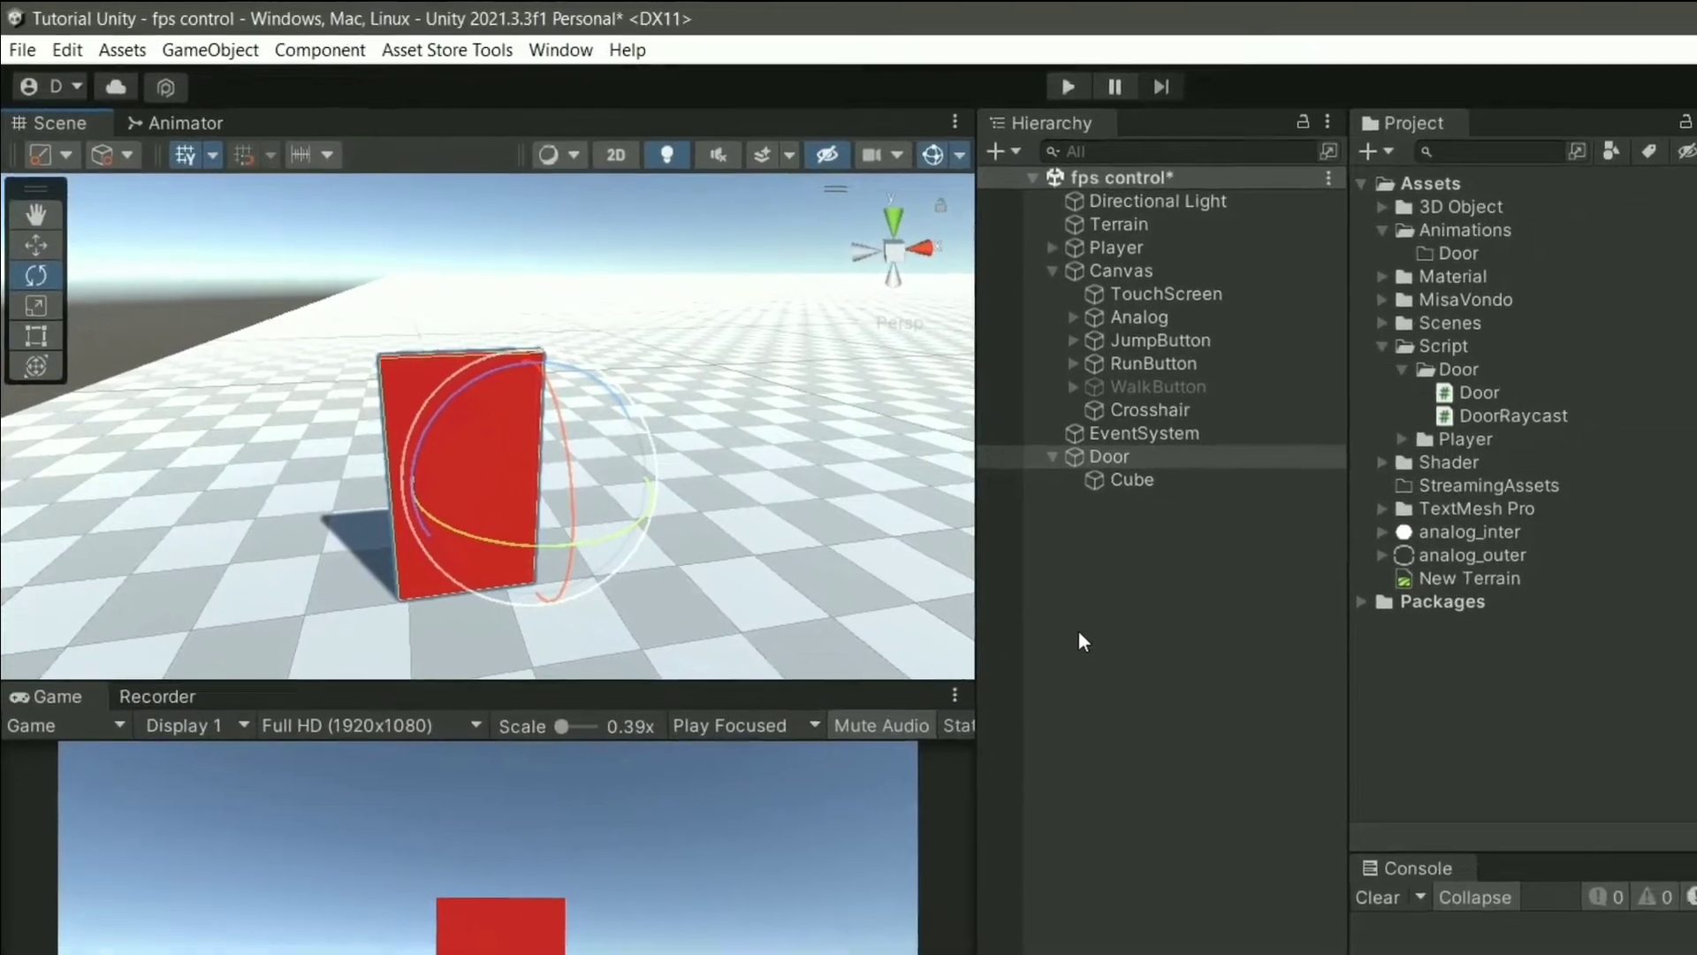
- Create an animation clip named Open for Door, saved in Assets/Animations/Door
{"action": "key", "text": "ctrl+6"}
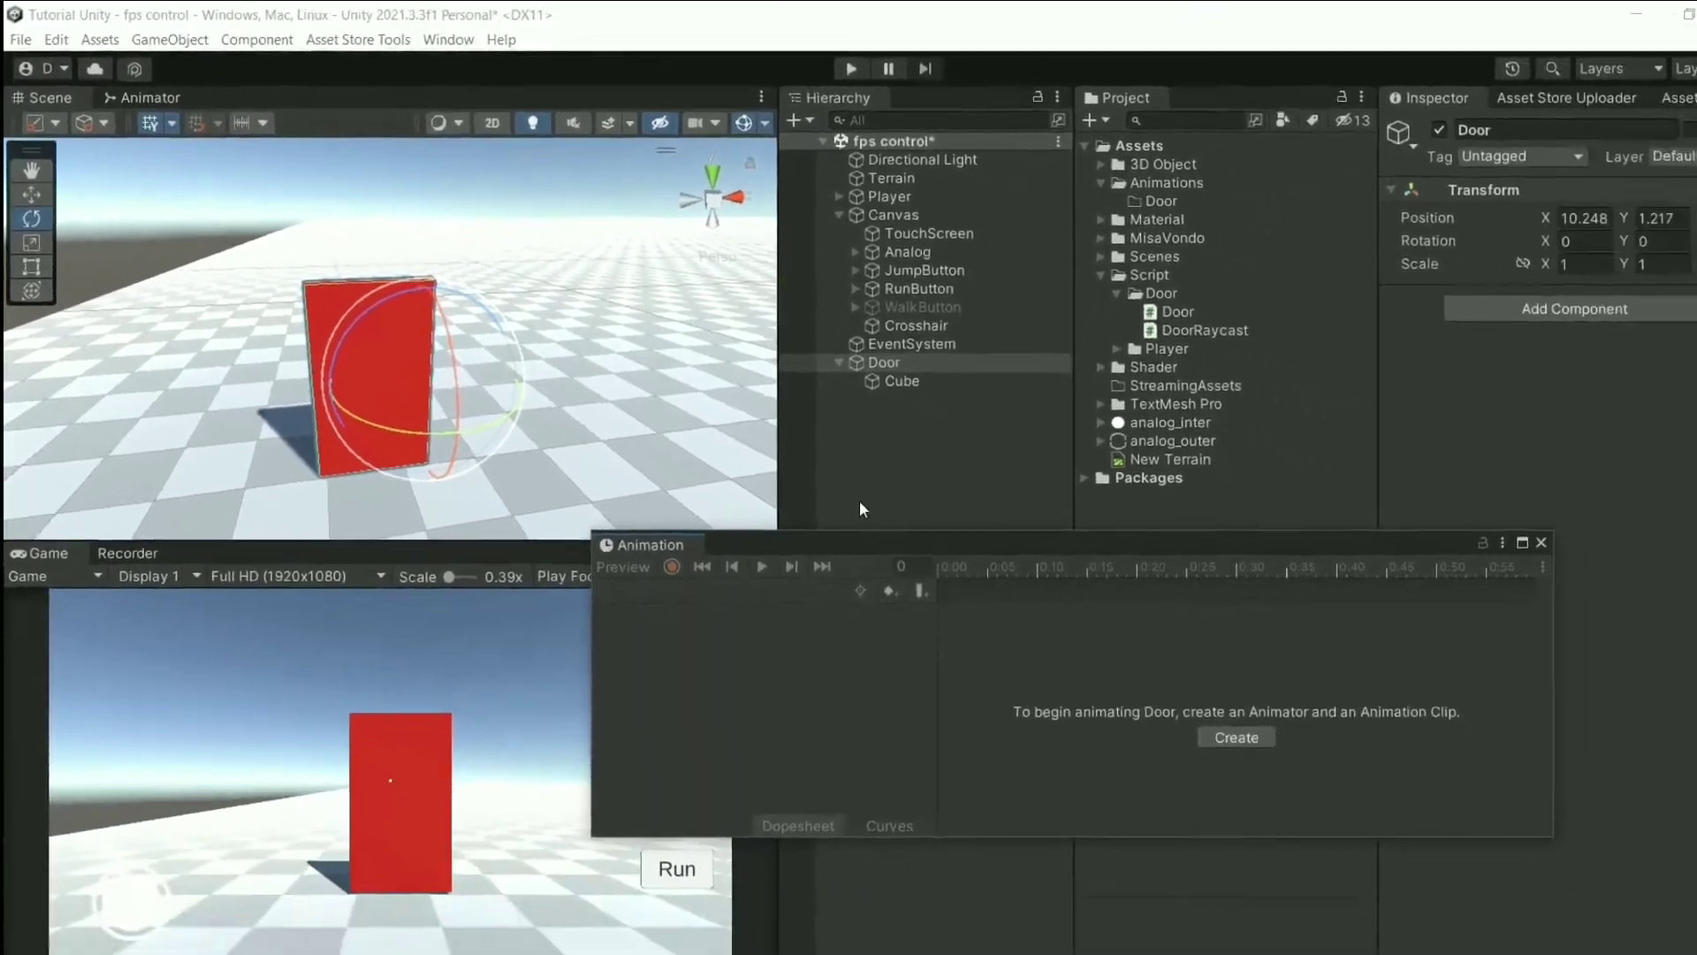
{"action": "left_click_drag", "start_coordinate": [954, 517], "coordinate": [905, 509]}
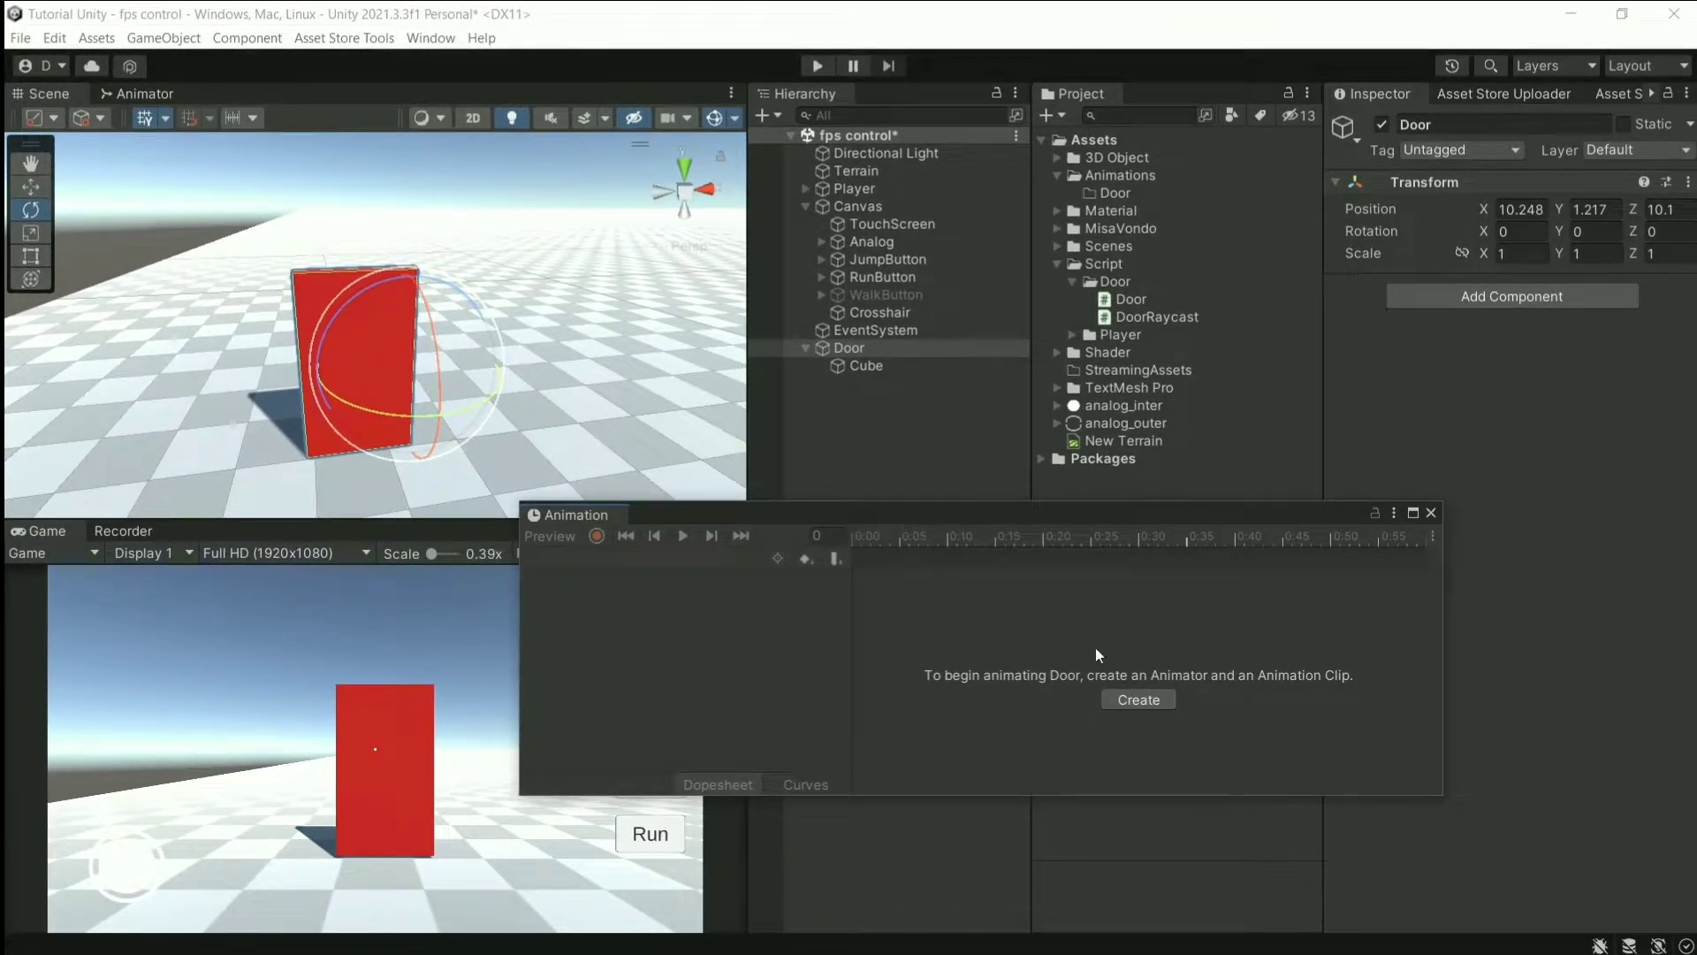
{"action": "left_click", "coordinate": [1140, 698]}
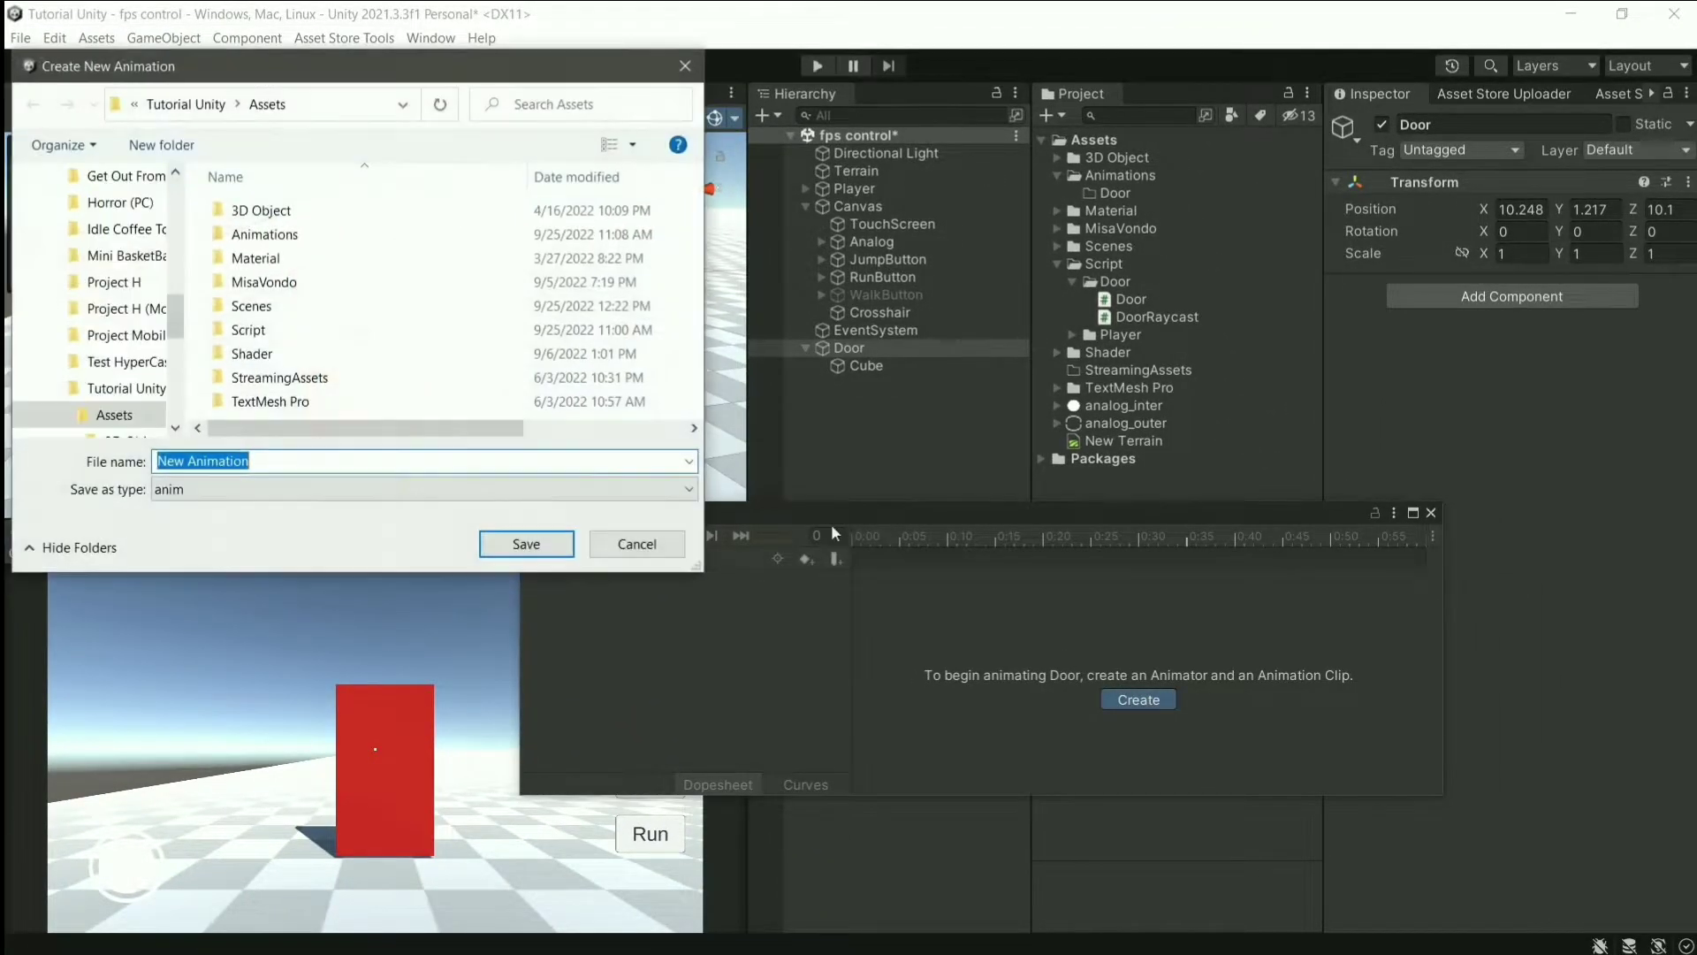
{"action": "double_click", "coordinate": [260, 234]}
{"action": "double_click", "coordinate": [257, 210]}
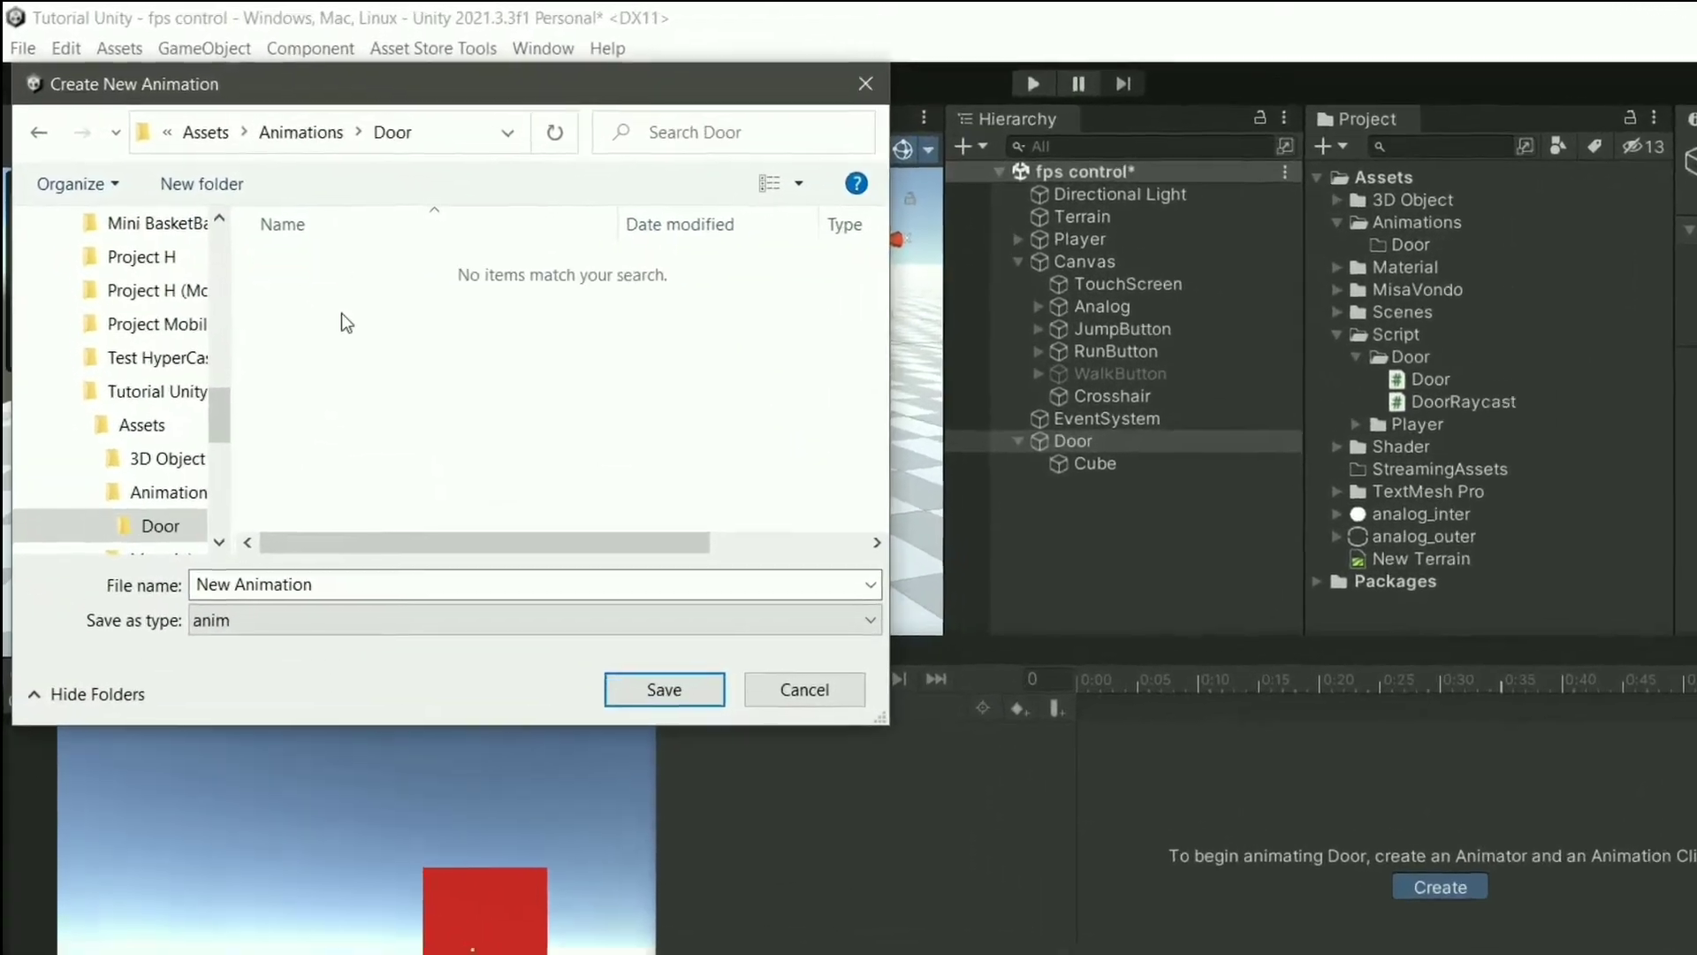
{"action": "left_click", "coordinate": [318, 585]}
{"action": "type", "text": "O"}
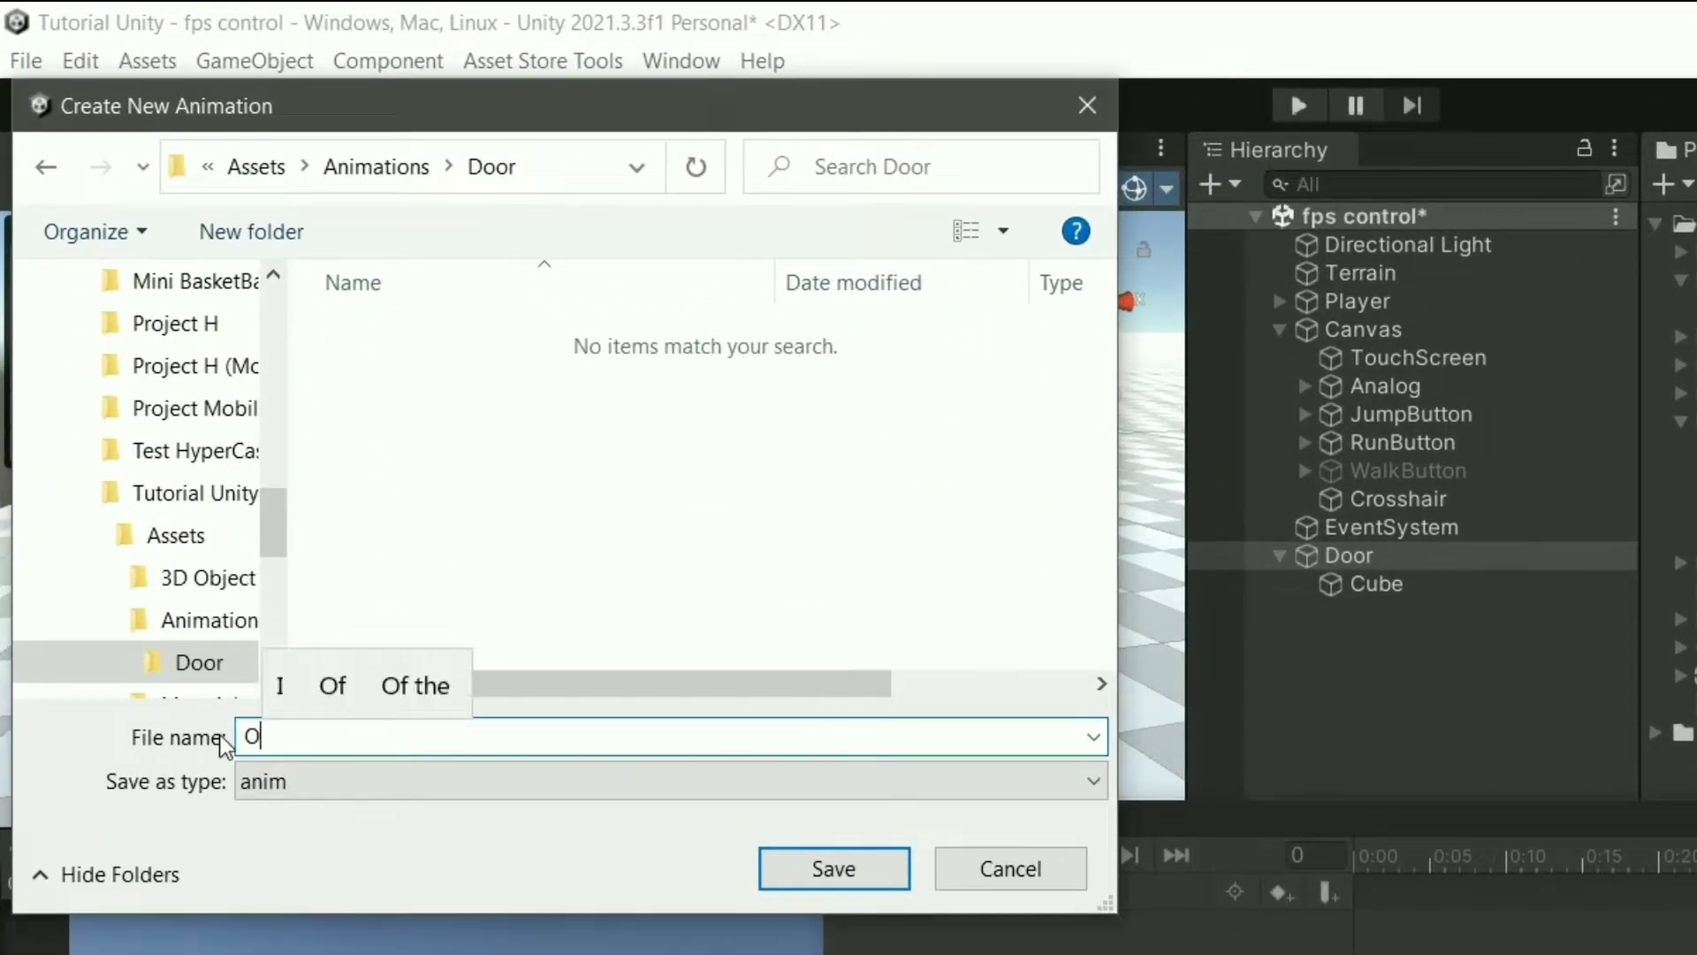
{"action": "type", "text": "pen"}
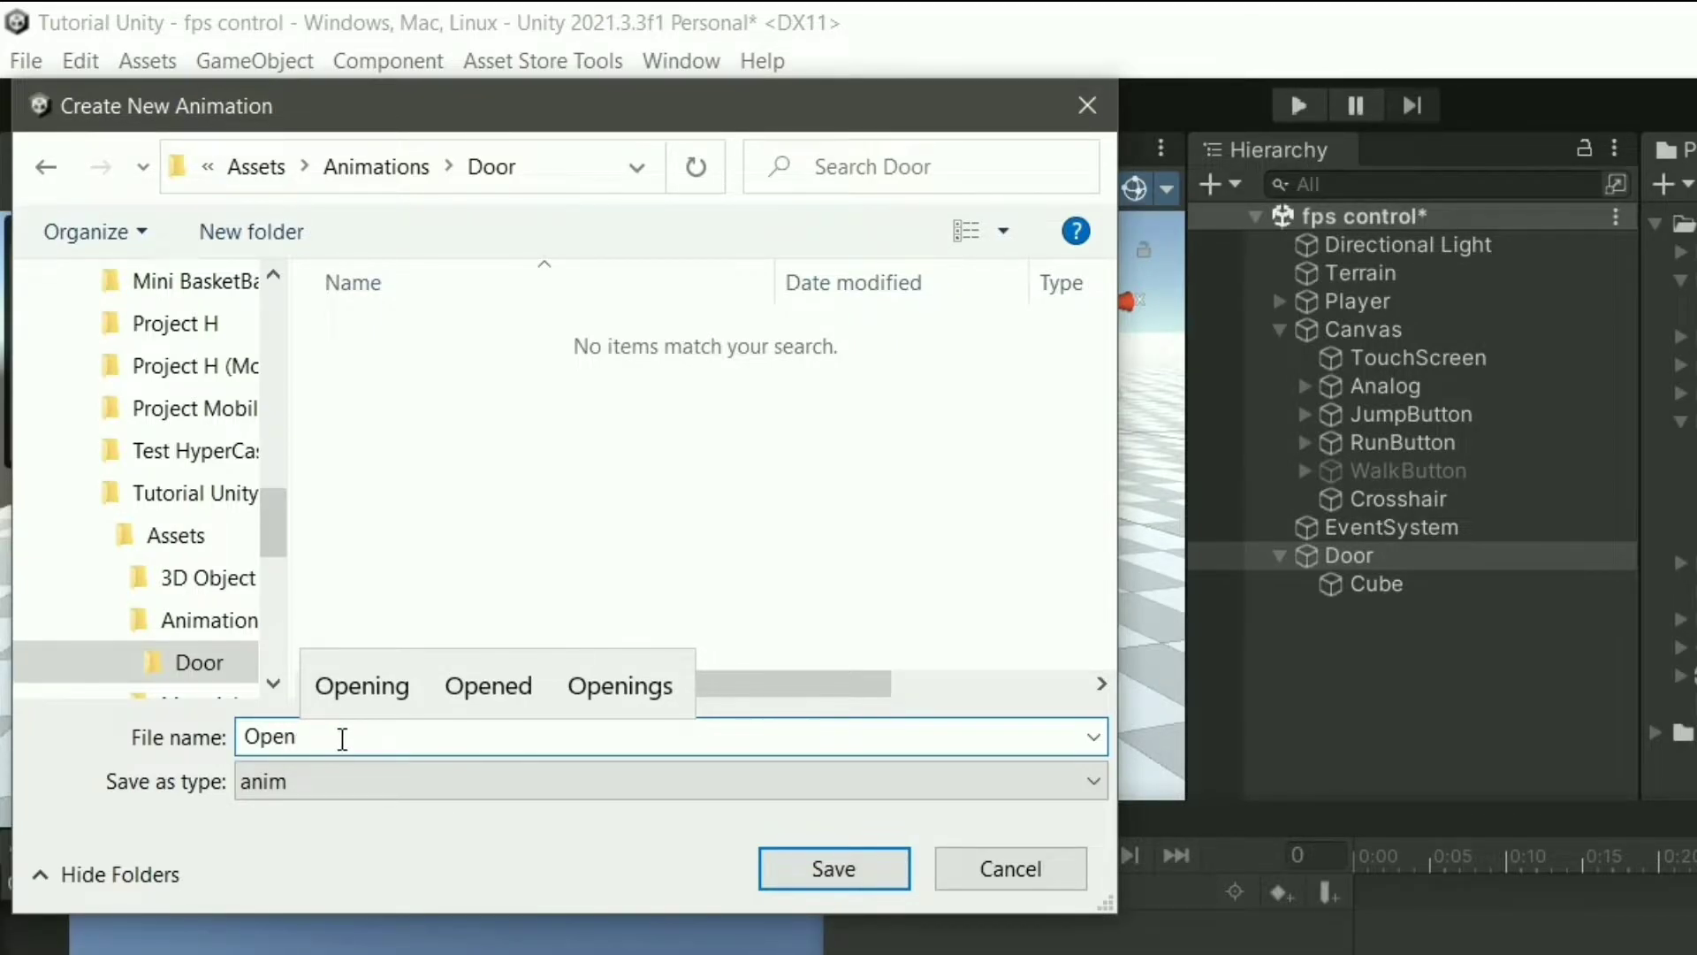
{"action": "key", "text": "Return"}
- Key Door's Transform in Open so it rotates 90 degrees around Y at frame 60
{"action": "left_click", "coordinate": [1118, 944]}
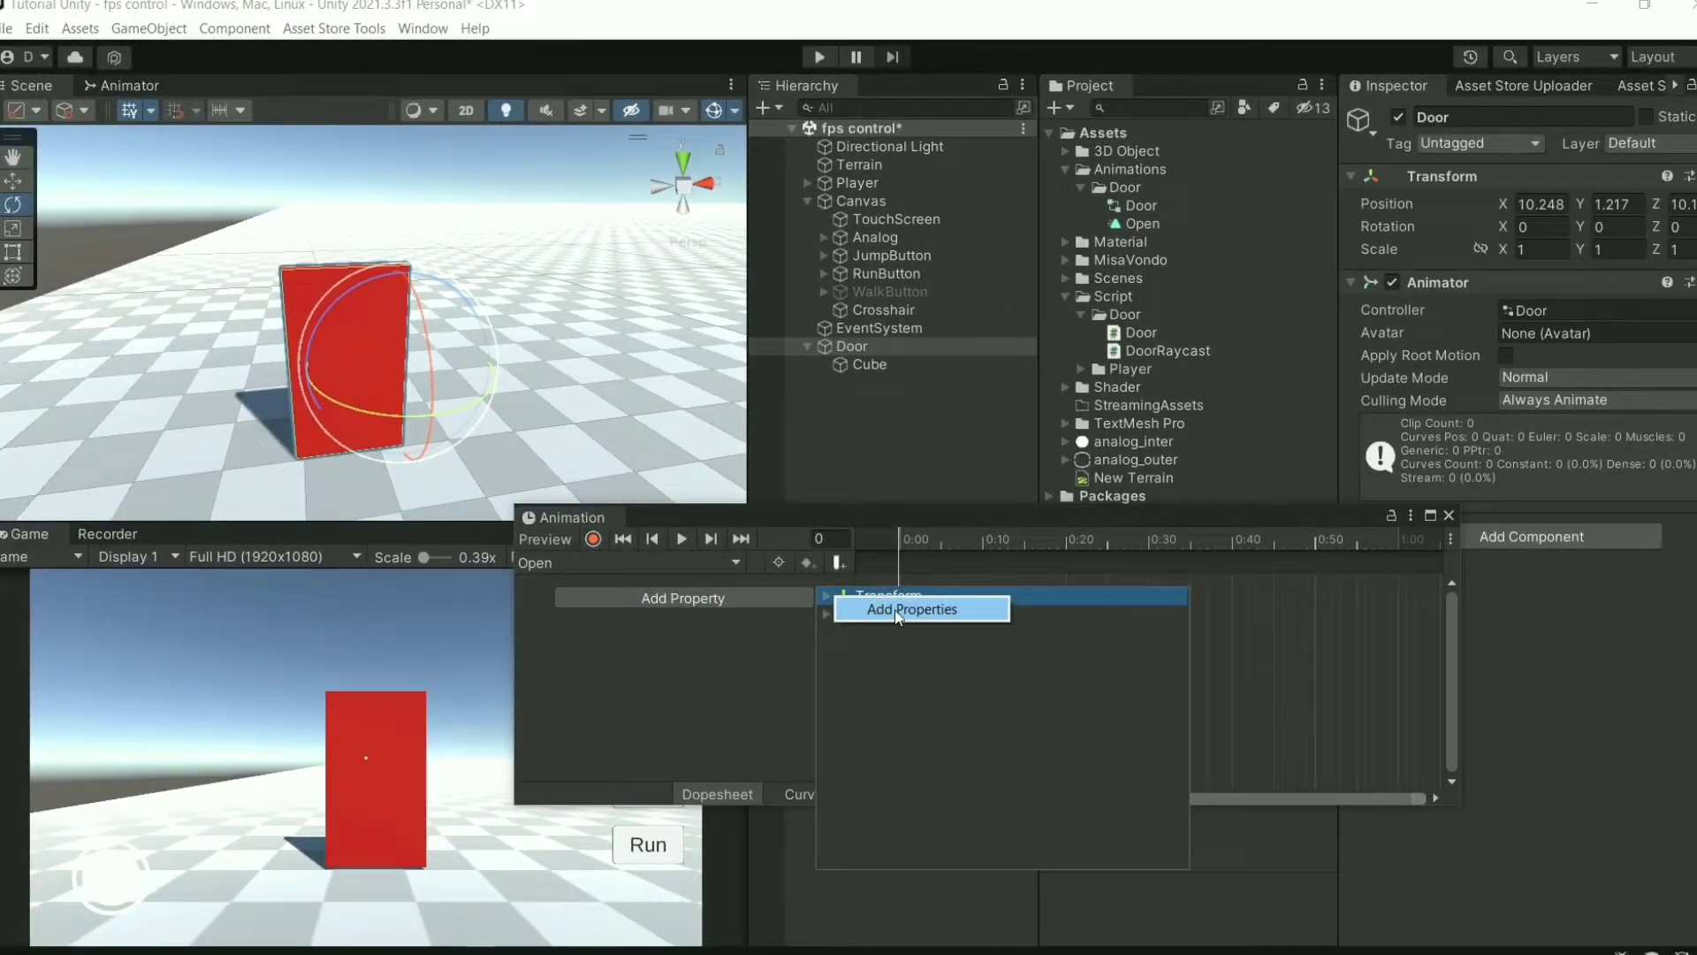
{"action": "left_click", "coordinate": [898, 616]}
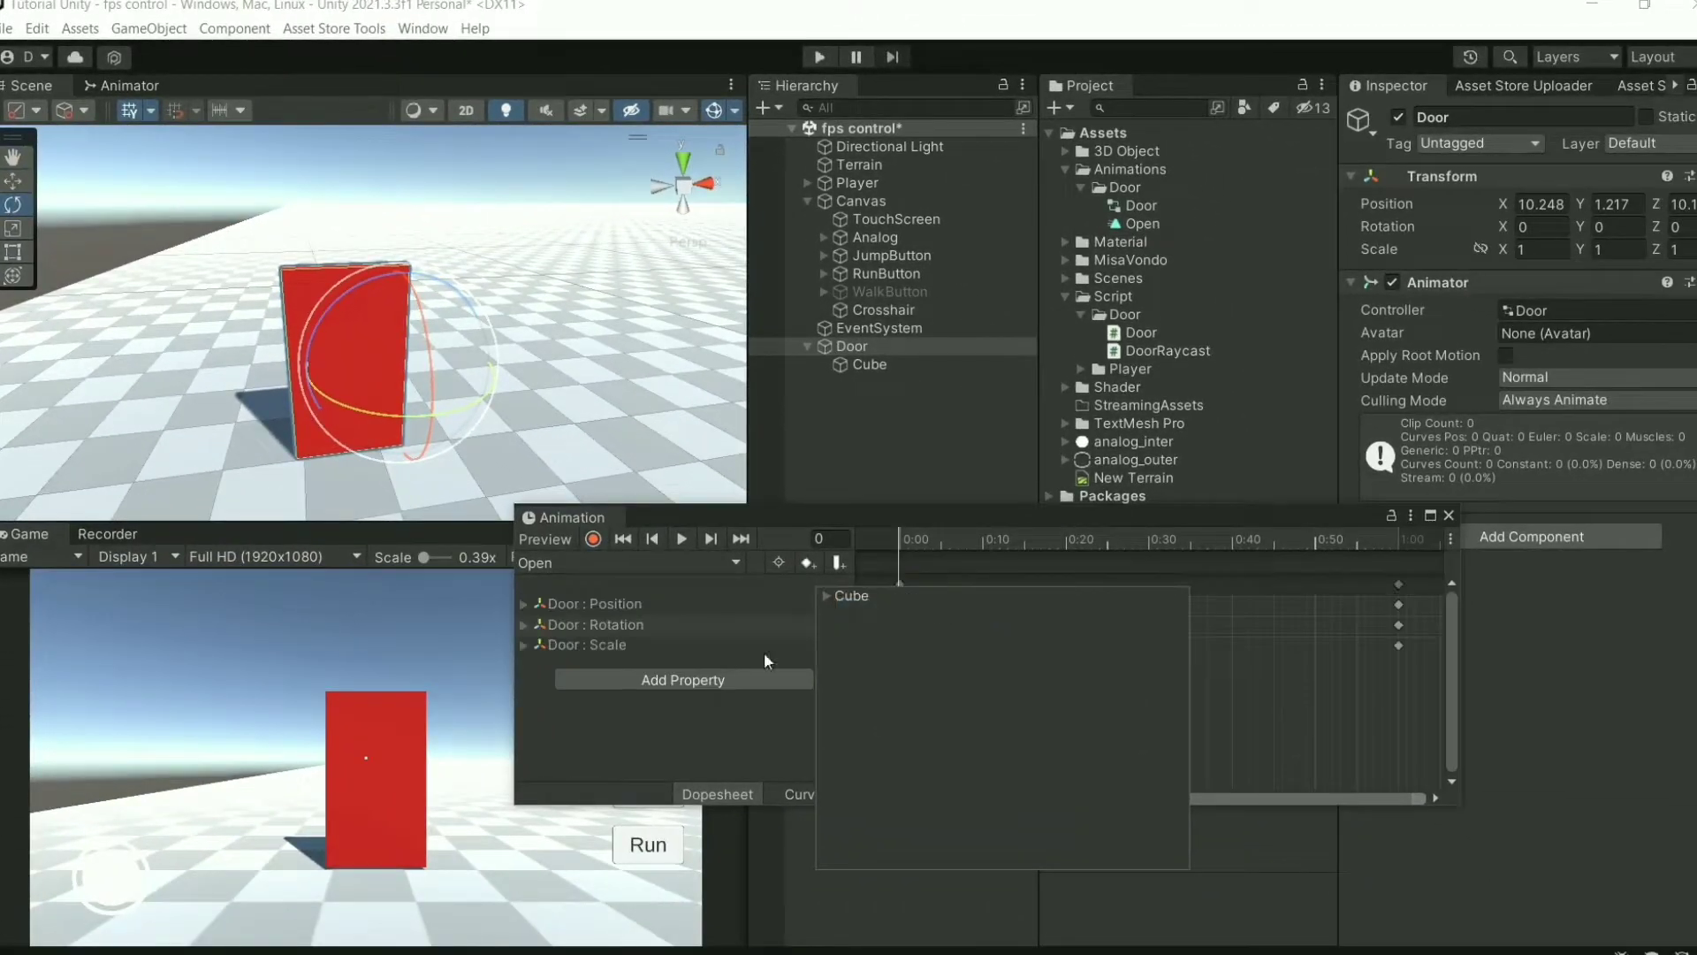
{"action": "left_click", "coordinate": [711, 538]}
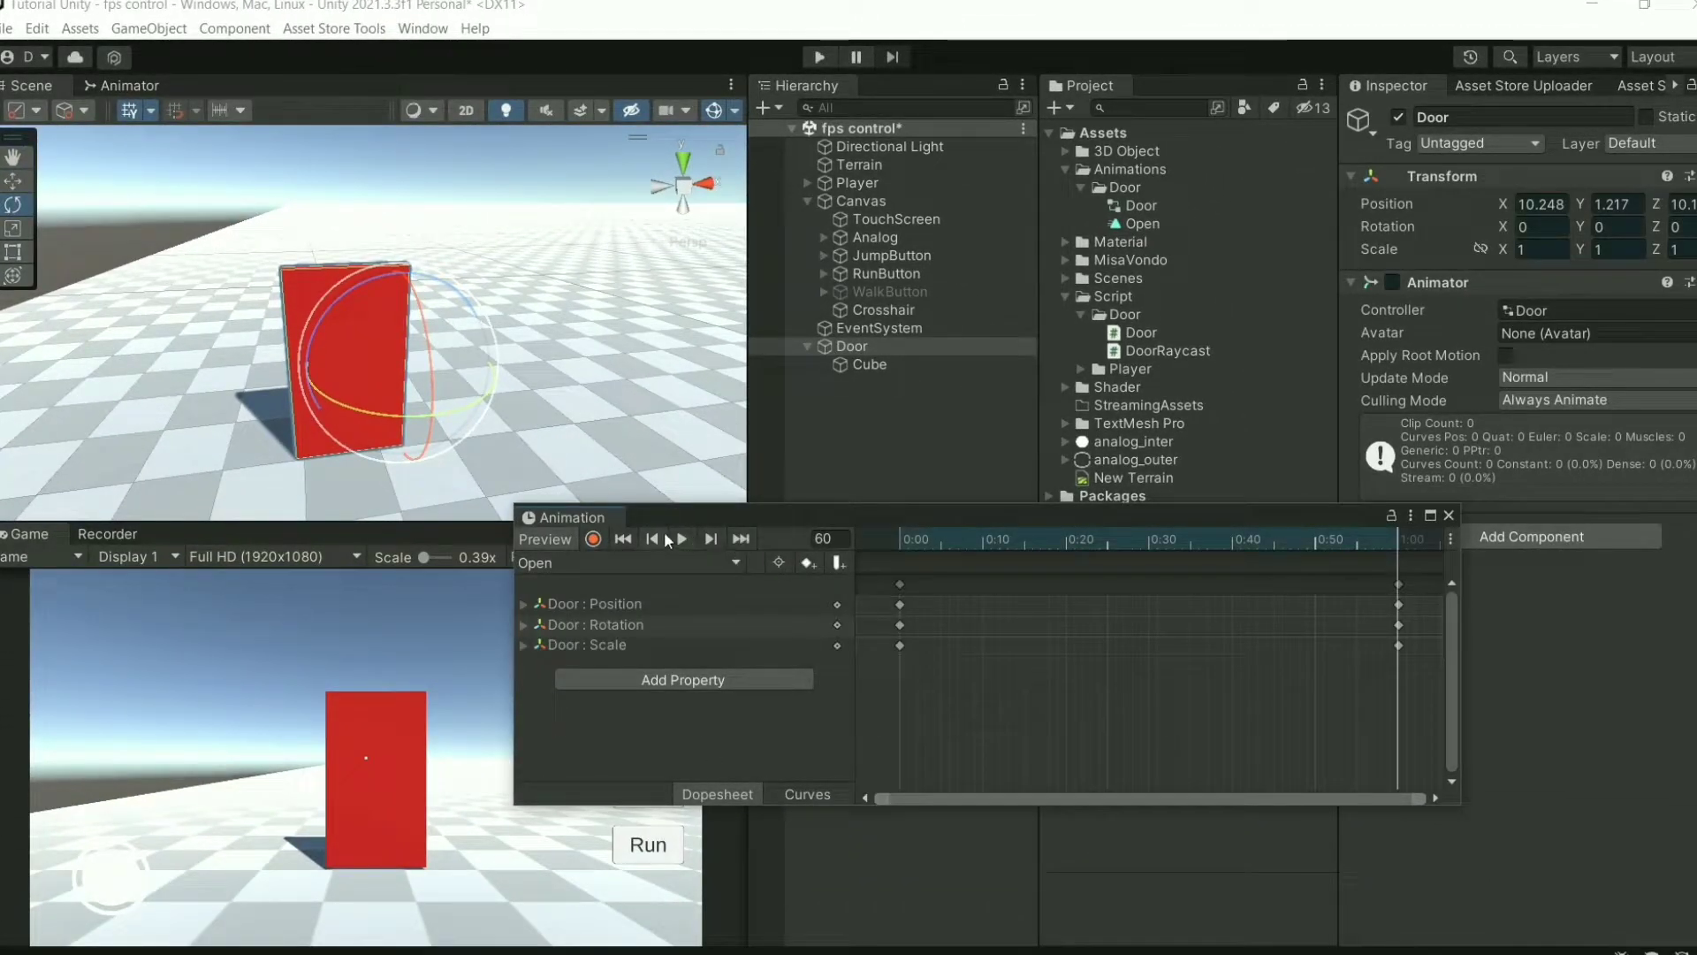
{"action": "left_click", "coordinate": [595, 538]}
{"action": "left_click_drag", "start_coordinate": [468, 417], "coordinate": [256, 513]}
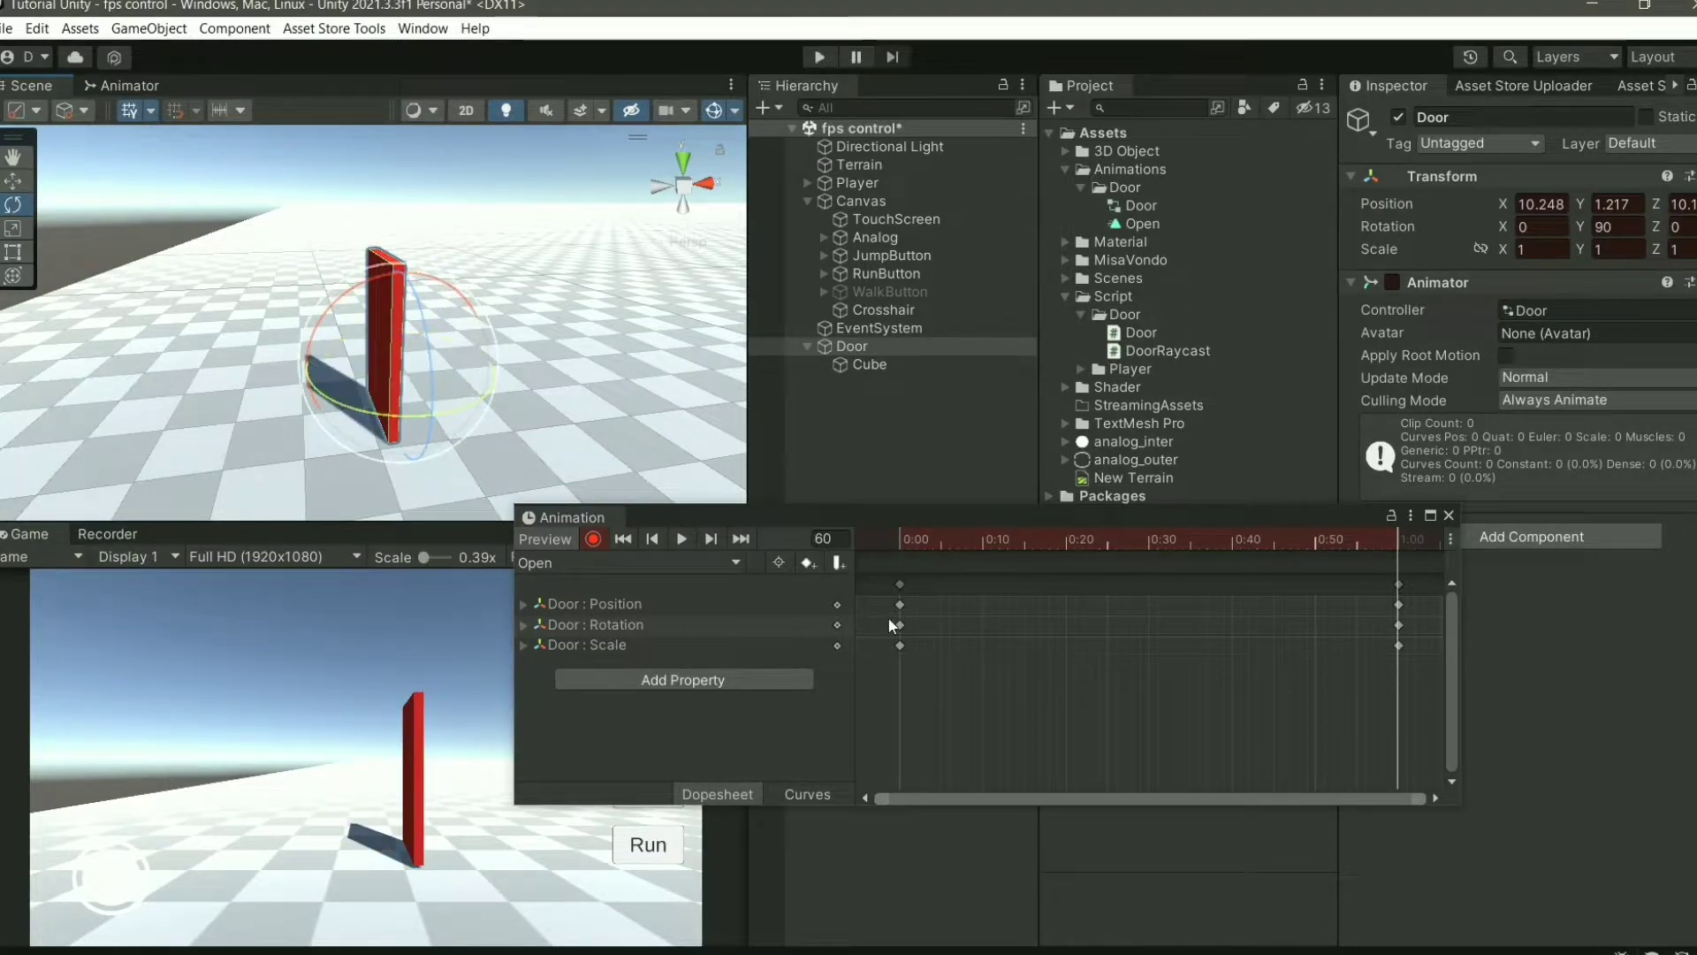
{"action": "left_click", "coordinate": [593, 539]}
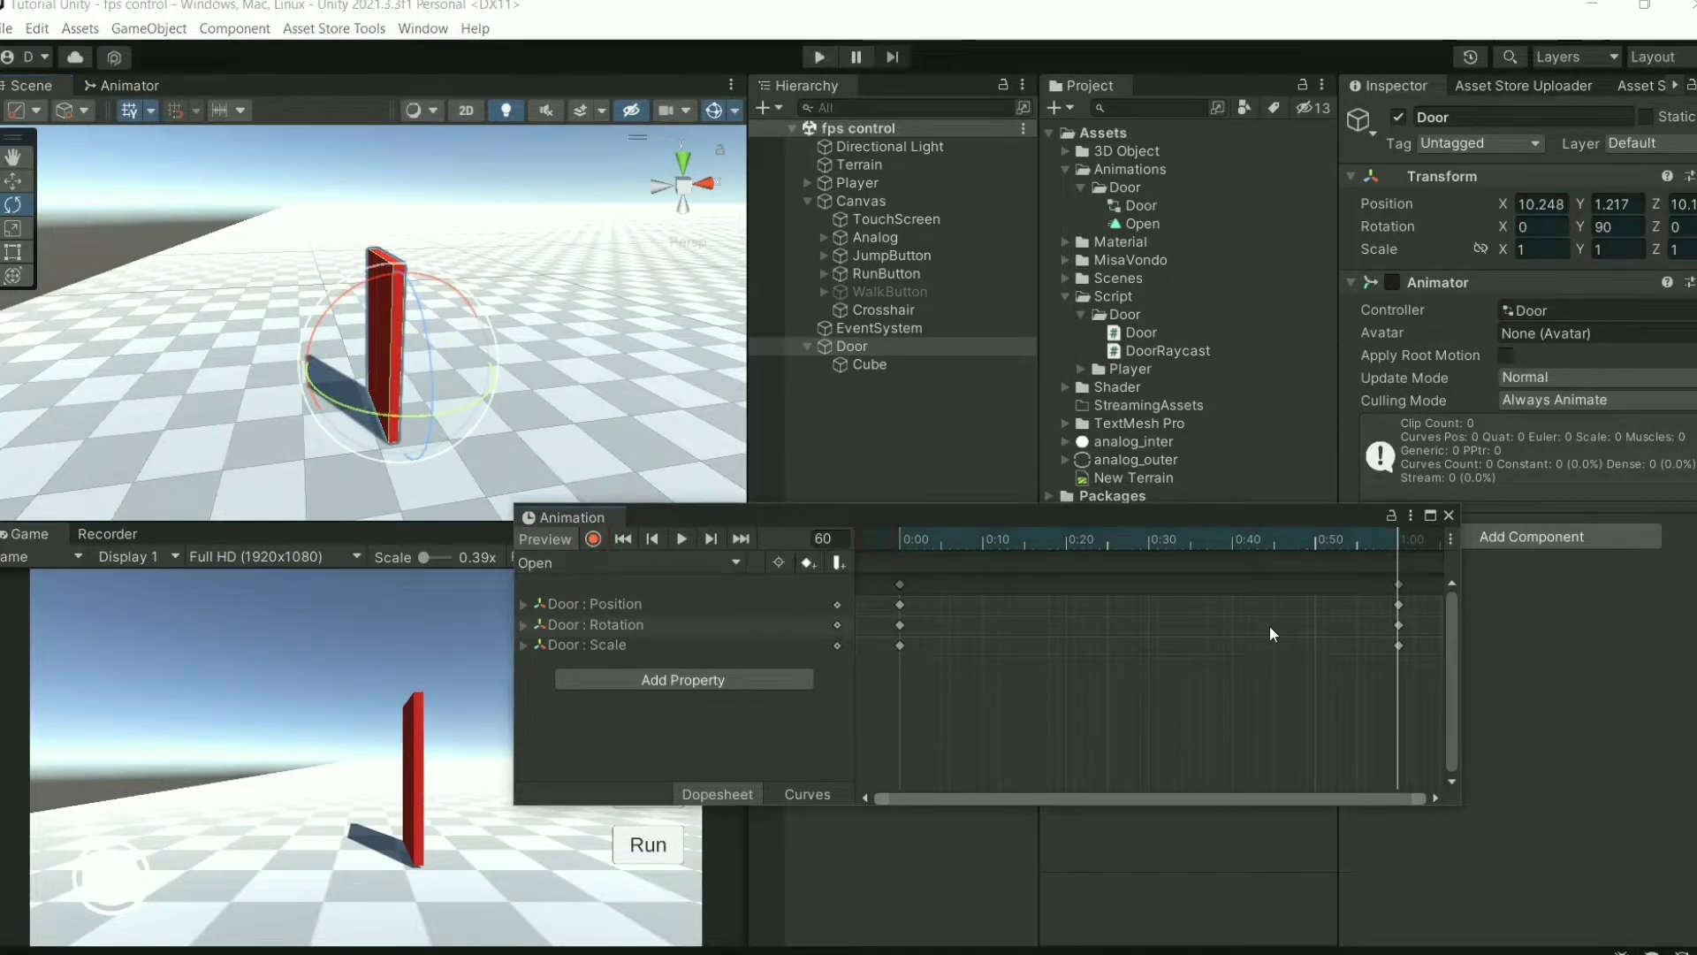
{"action": "left_click_drag", "start_coordinate": [1419, 631], "coordinate": [1425, 654]}
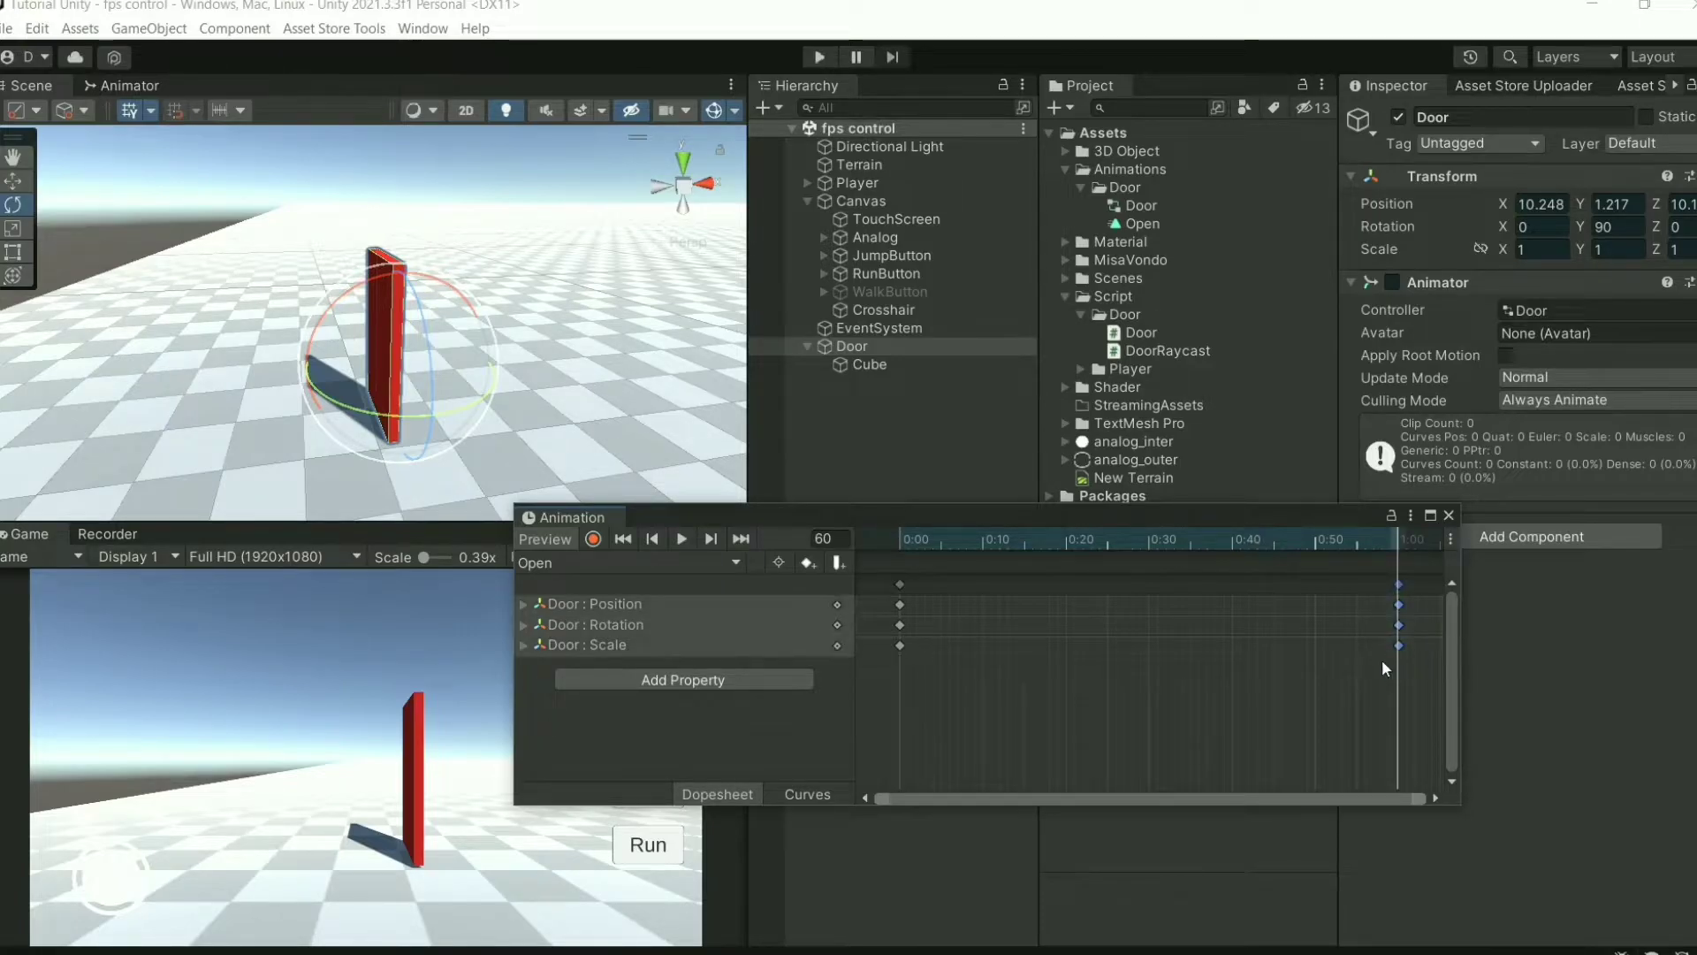
- Create a Close clip keying Door's Transform, starting at 90-degree Y rotation at 0:00
{"action": "left_click", "coordinate": [683, 564]}
{"action": "left_click", "coordinate": [654, 613]}
{"action": "type", "text": "C"}
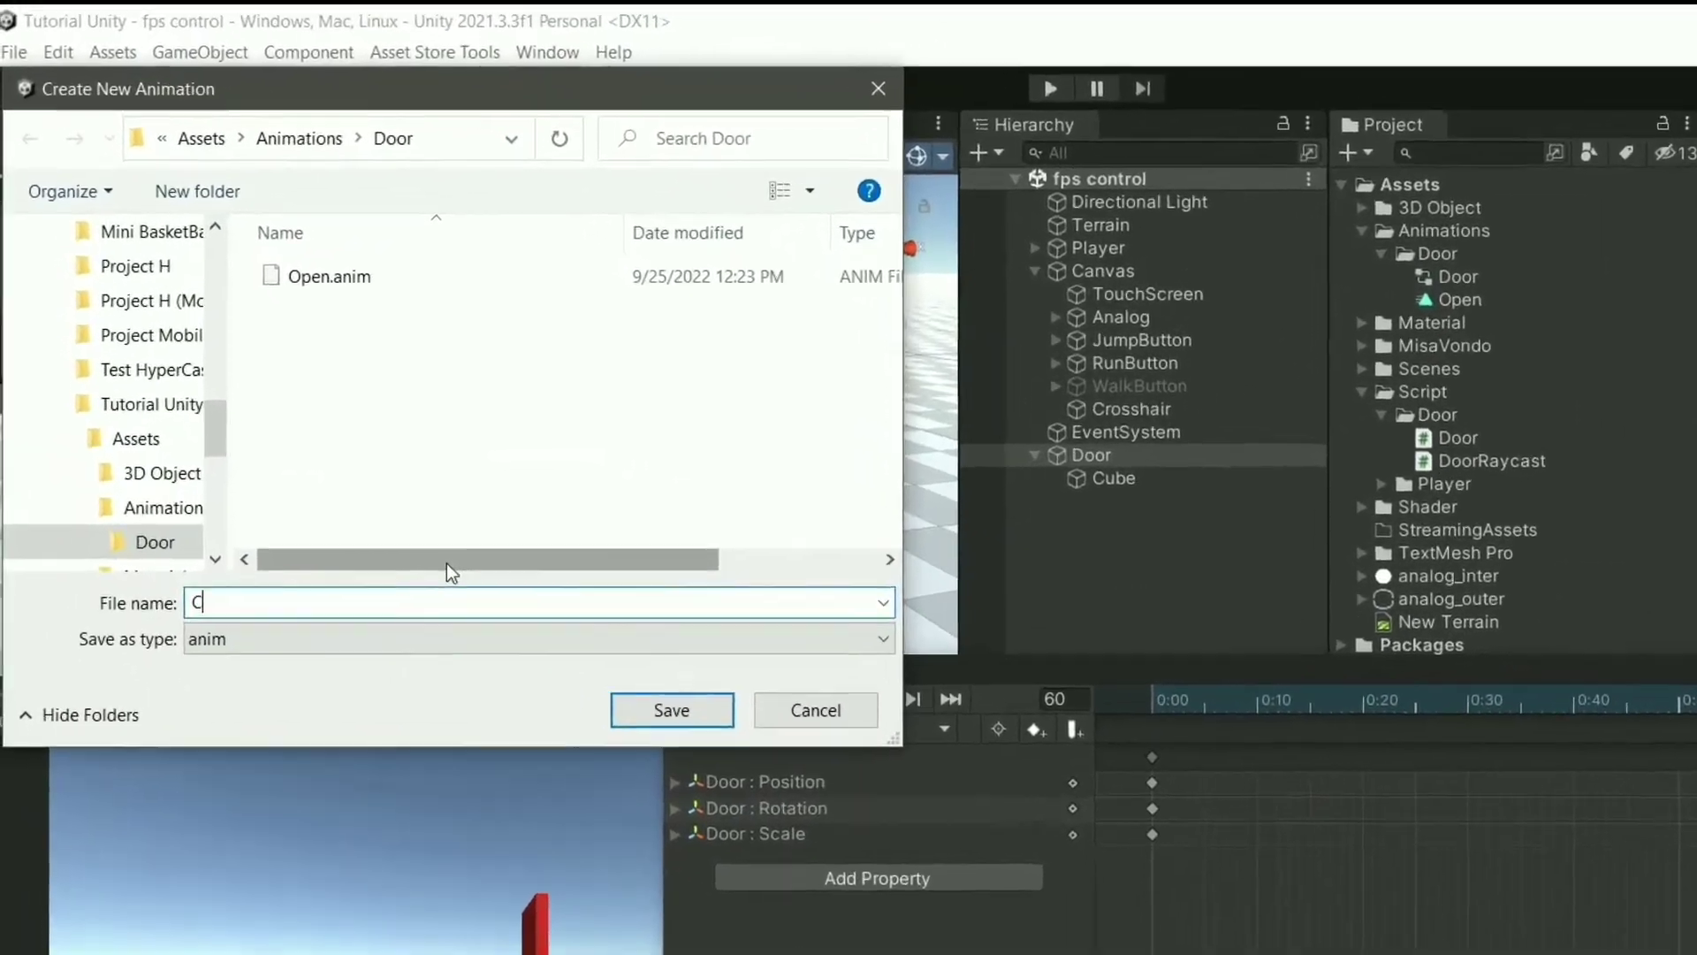
{"action": "type", "text": "lose"}
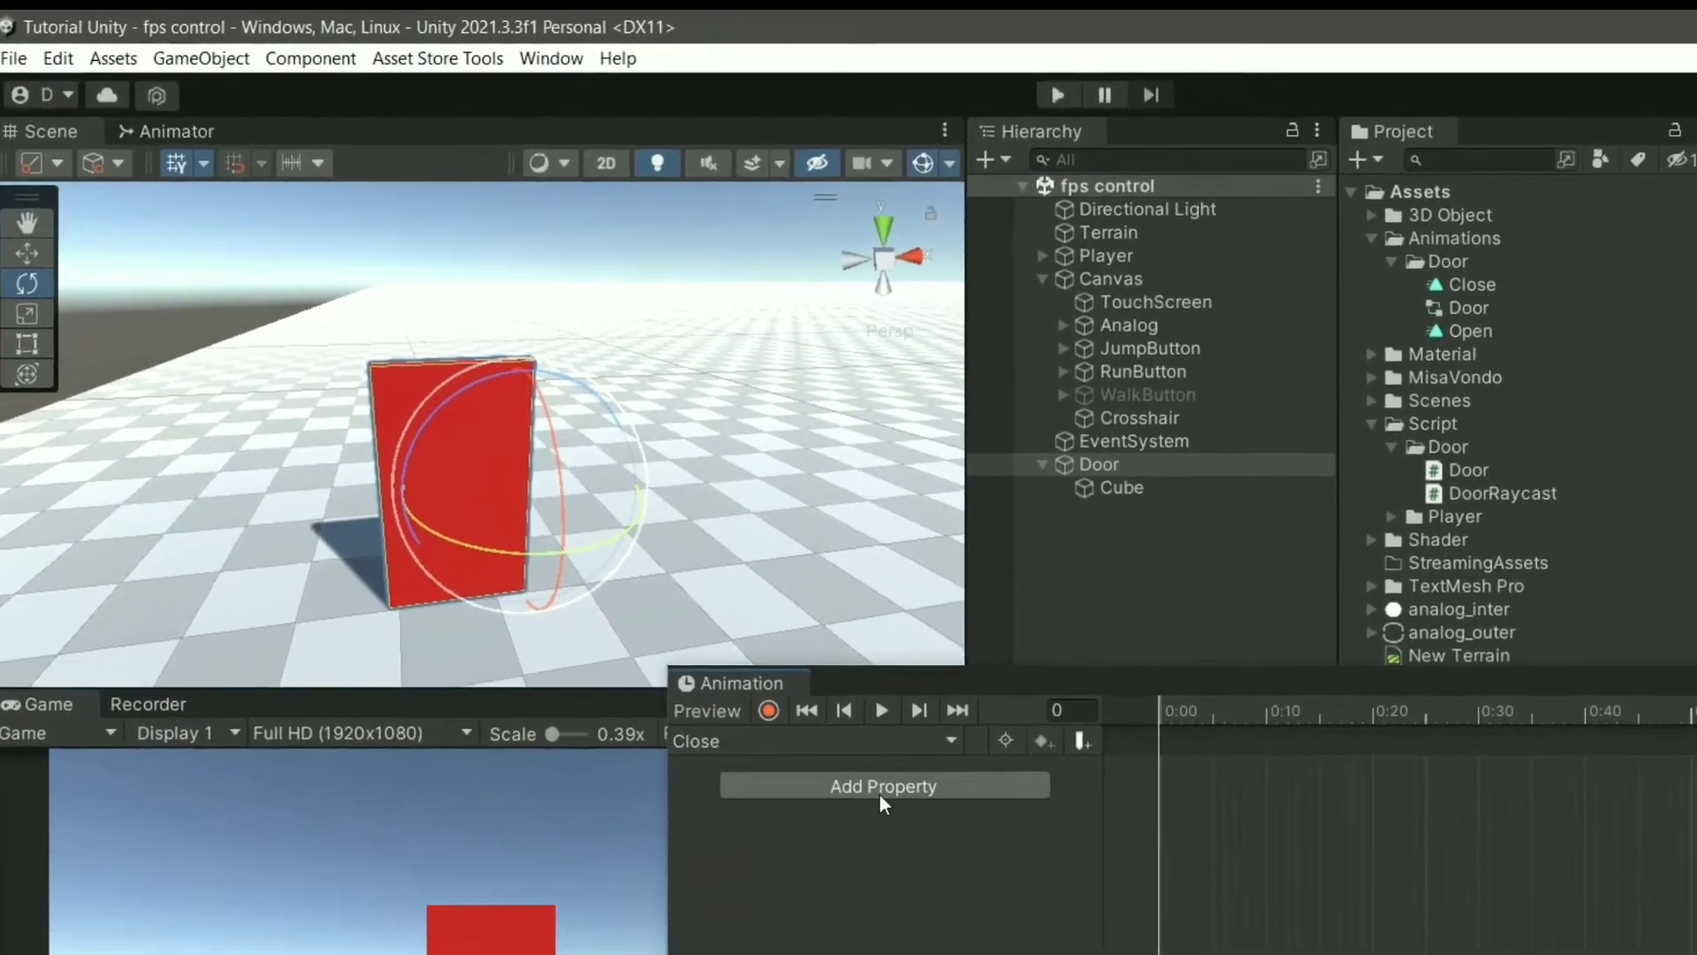
{"action": "left_click", "coordinate": [778, 597]}
{"action": "left_click", "coordinate": [889, 598]}
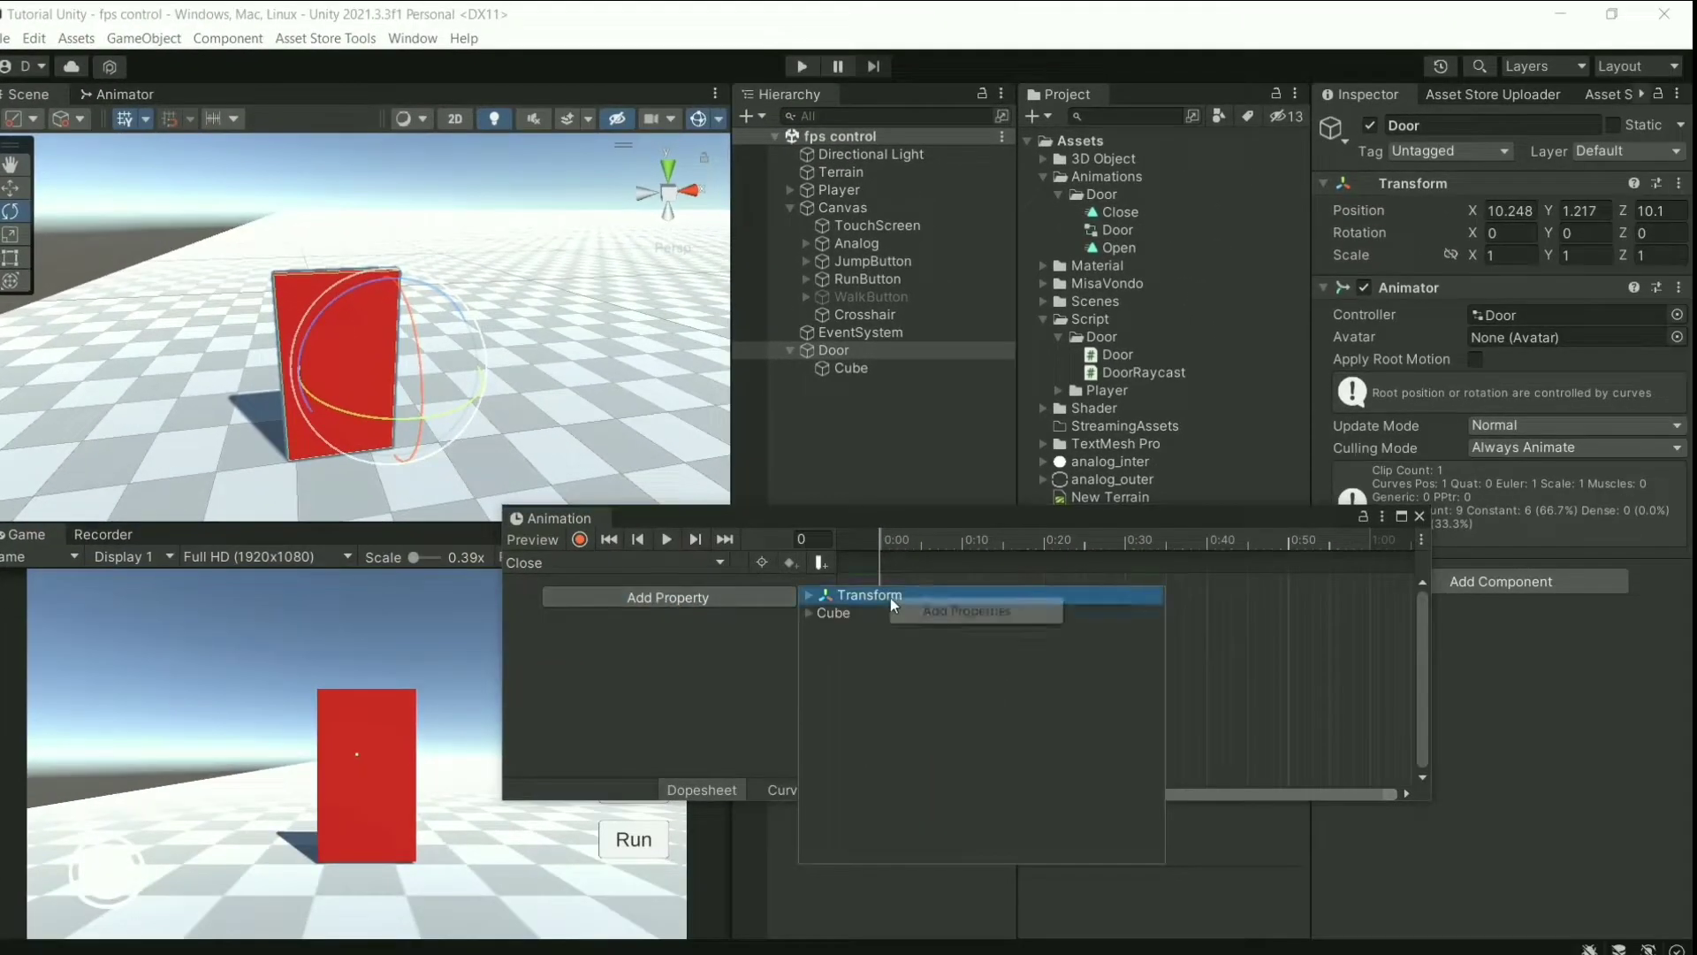
{"action": "left_click", "coordinate": [949, 610]}
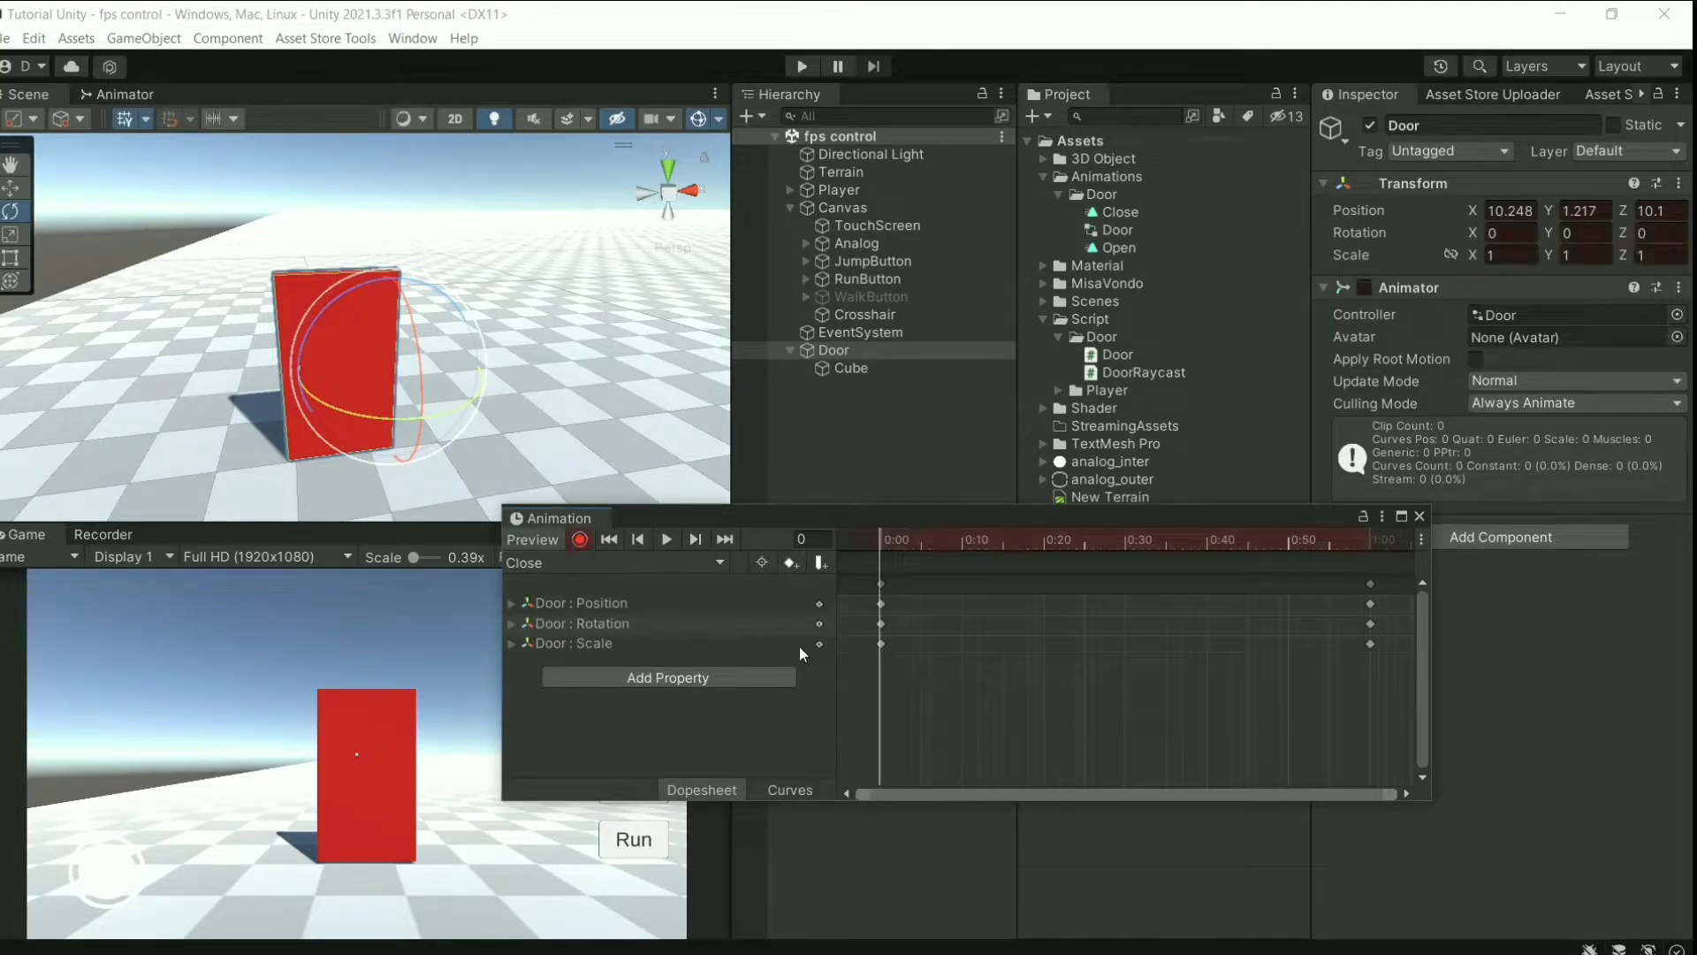
{"action": "left_click_drag", "start_coordinate": [866, 595], "coordinate": [863, 574]}
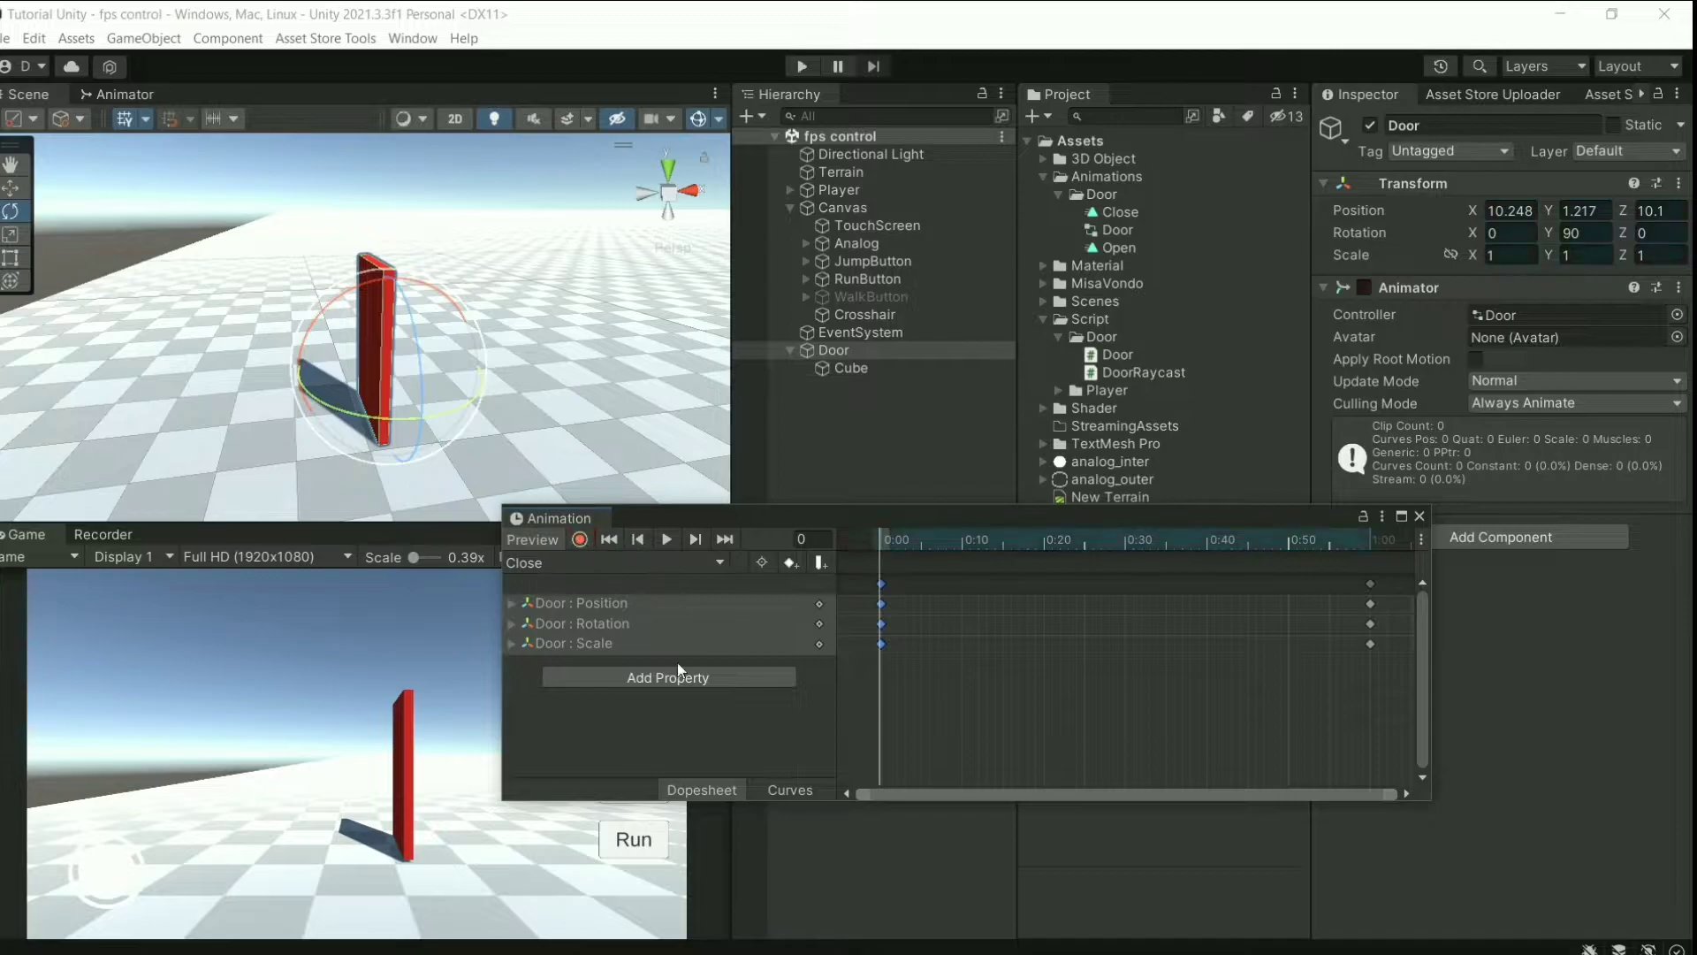
- Turn off Loop Time on the Open clip
{"action": "left_click", "coordinate": [1419, 515]}
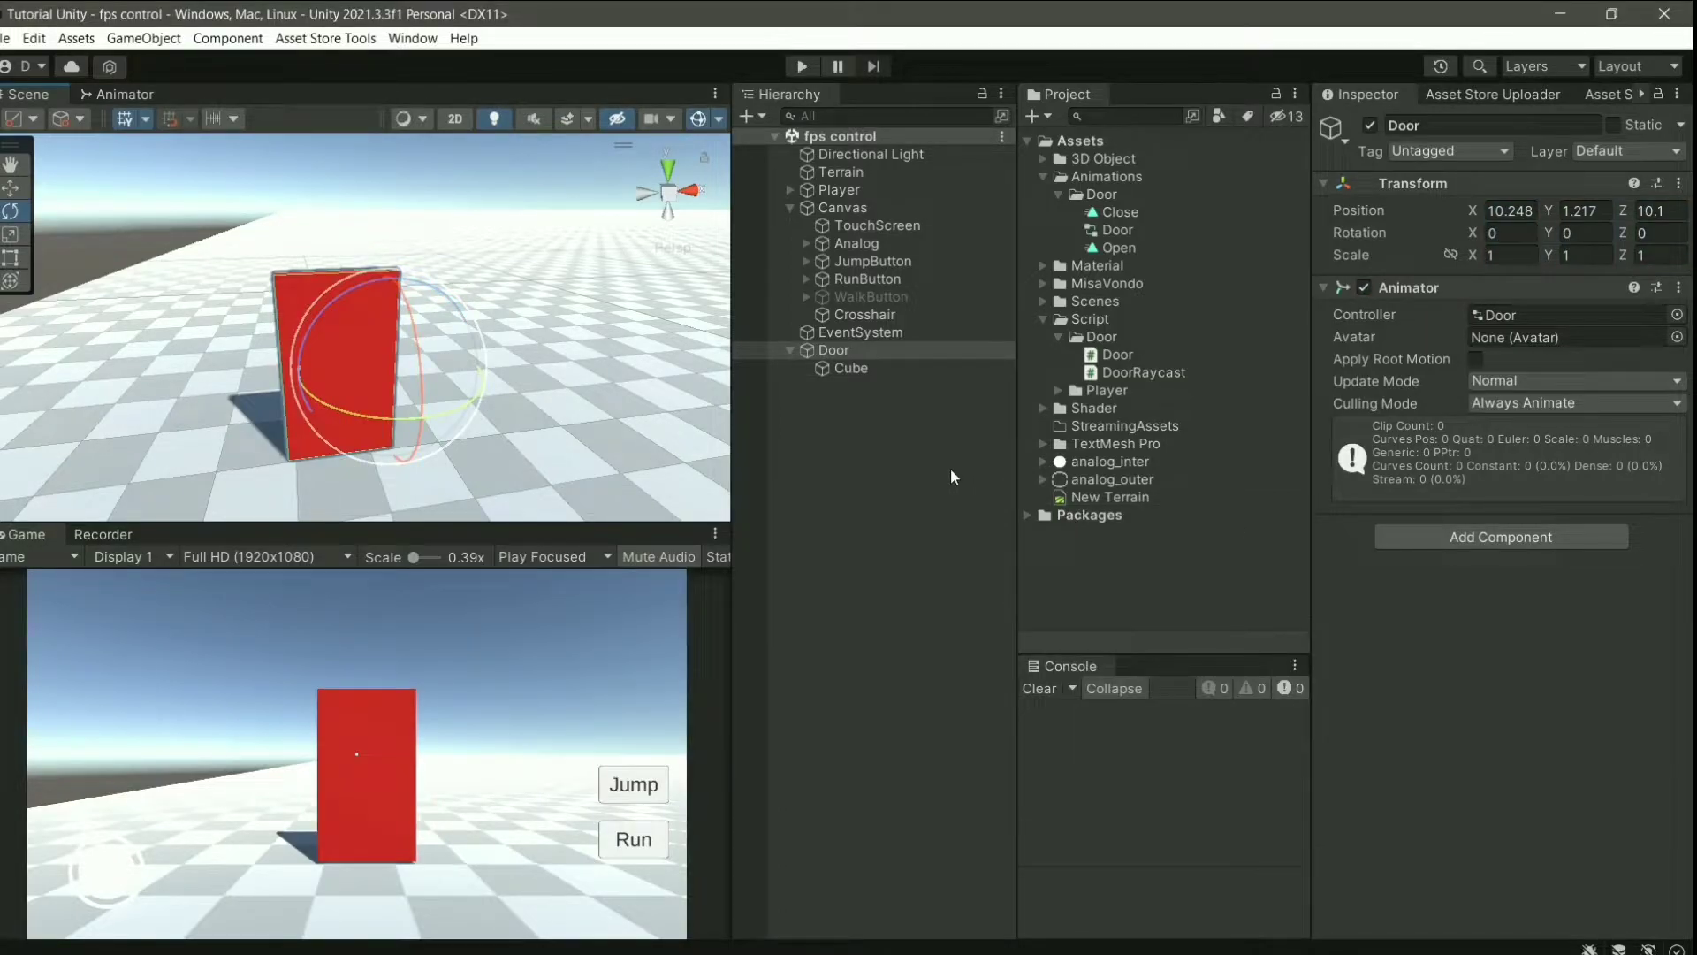
{"action": "left_click", "coordinate": [1142, 215]}
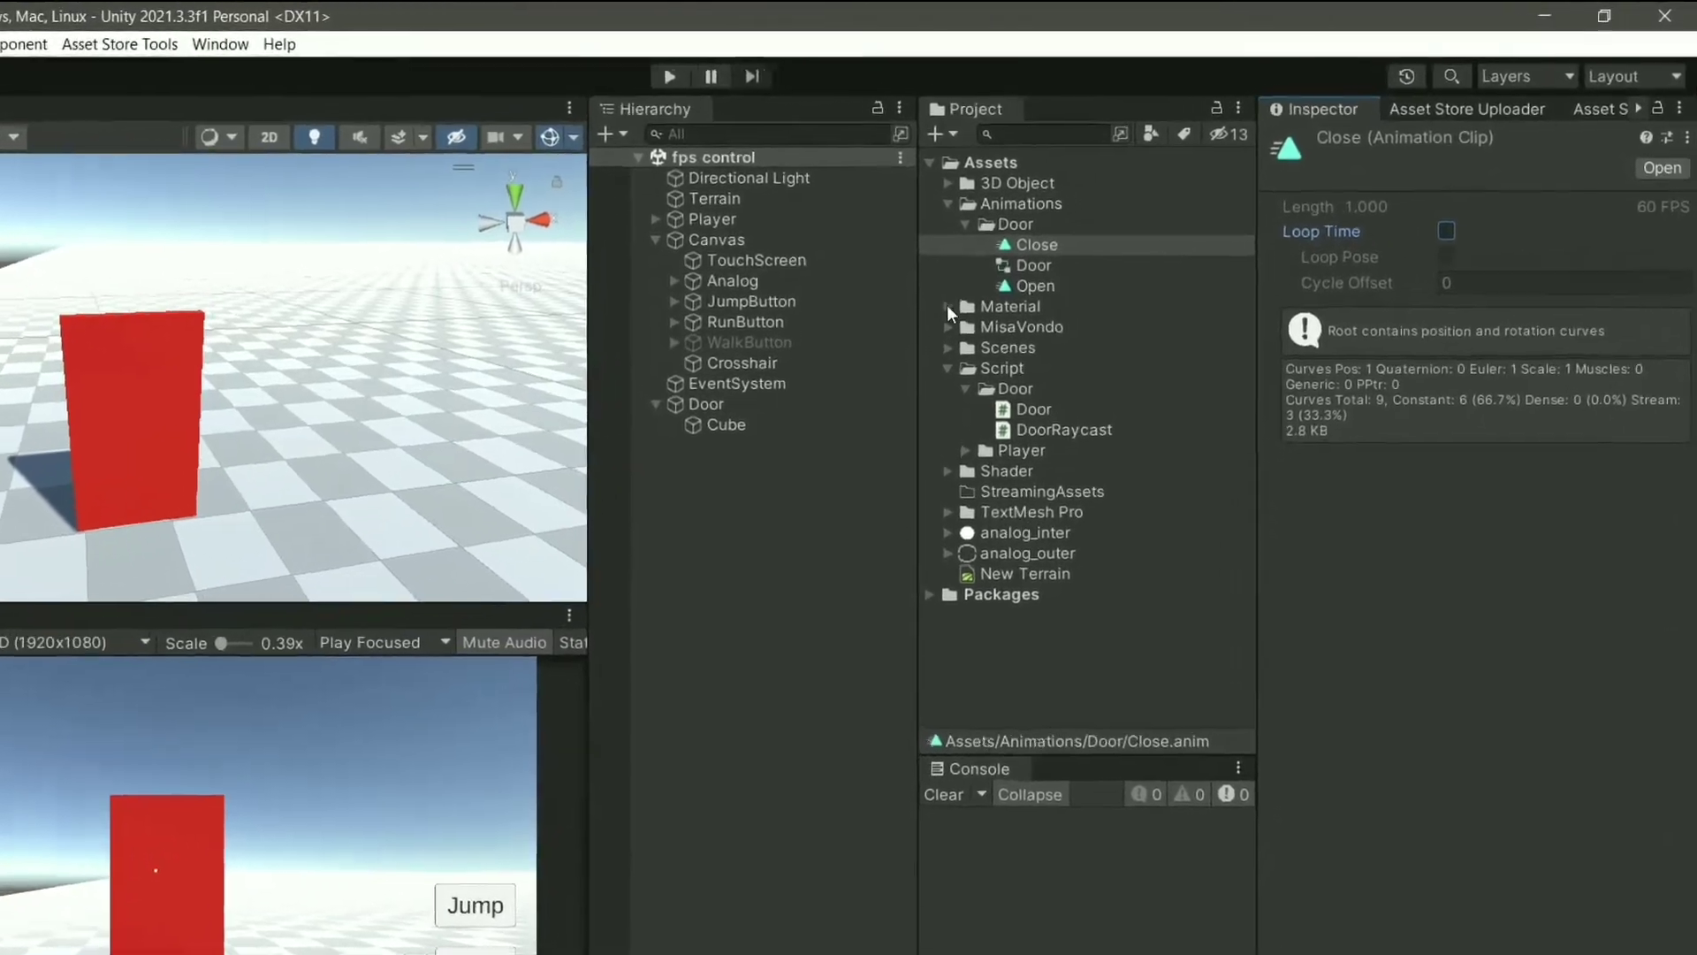
{"action": "left_click", "coordinate": [1127, 249]}
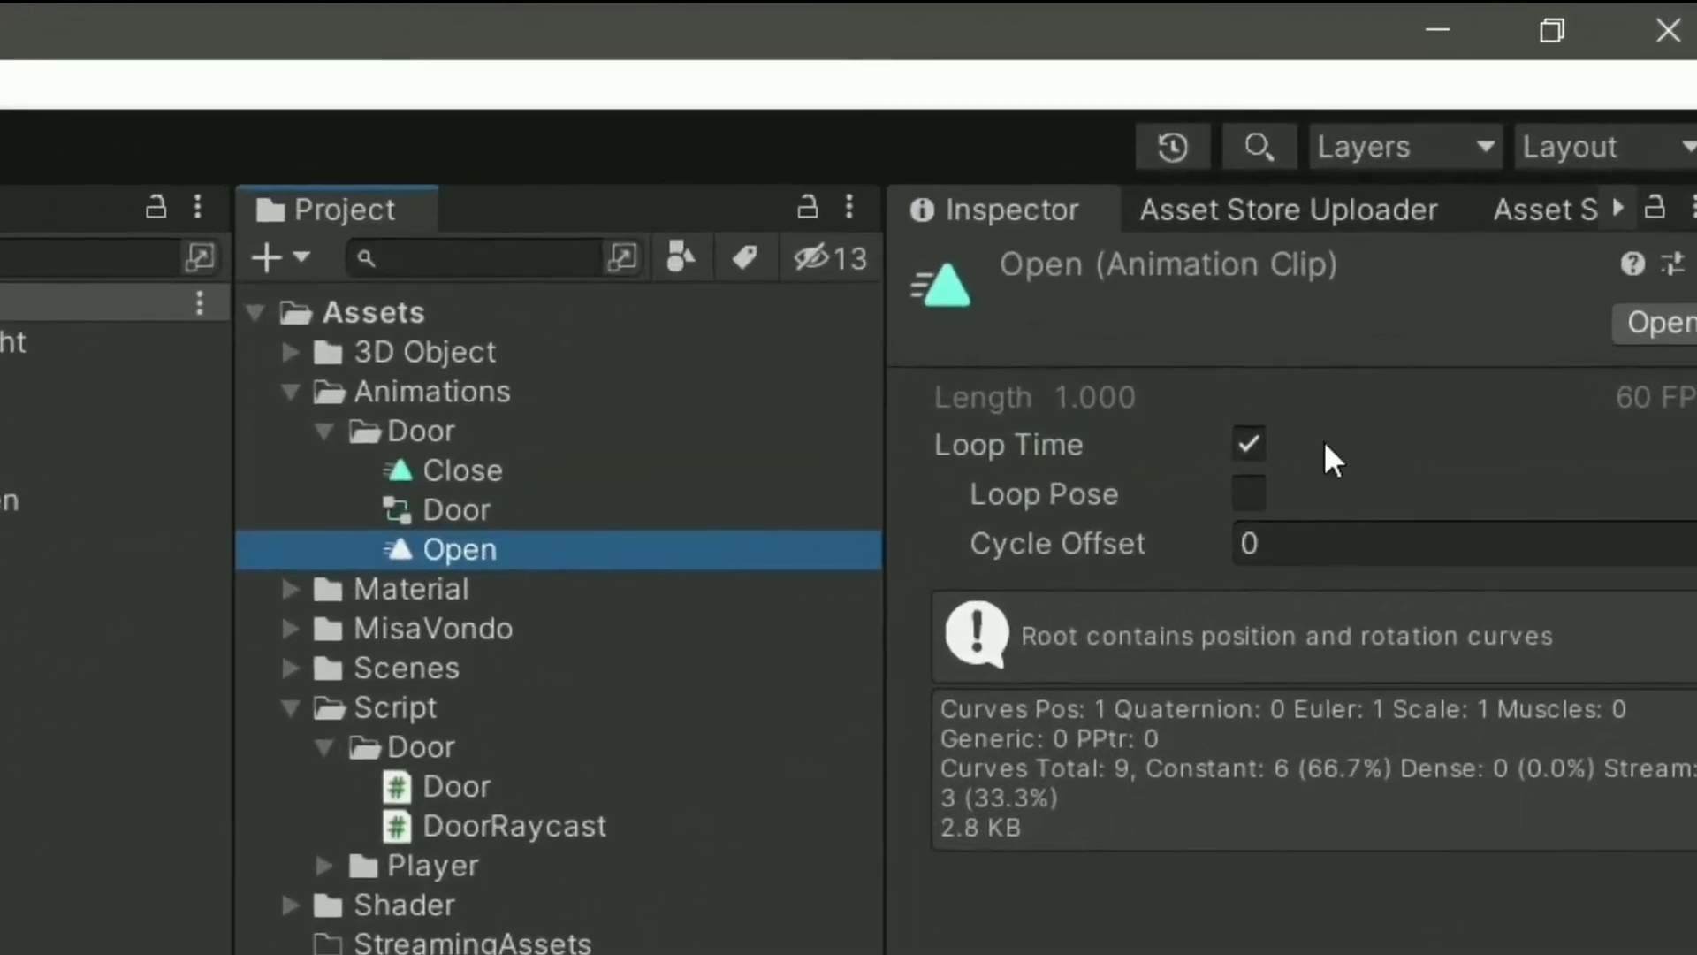
{"action": "left_click", "coordinate": [1239, 451]}
- Add an empty Idle state to the Door controller and set it as Layer Default State
{"action": "left_click", "coordinate": [460, 513]}
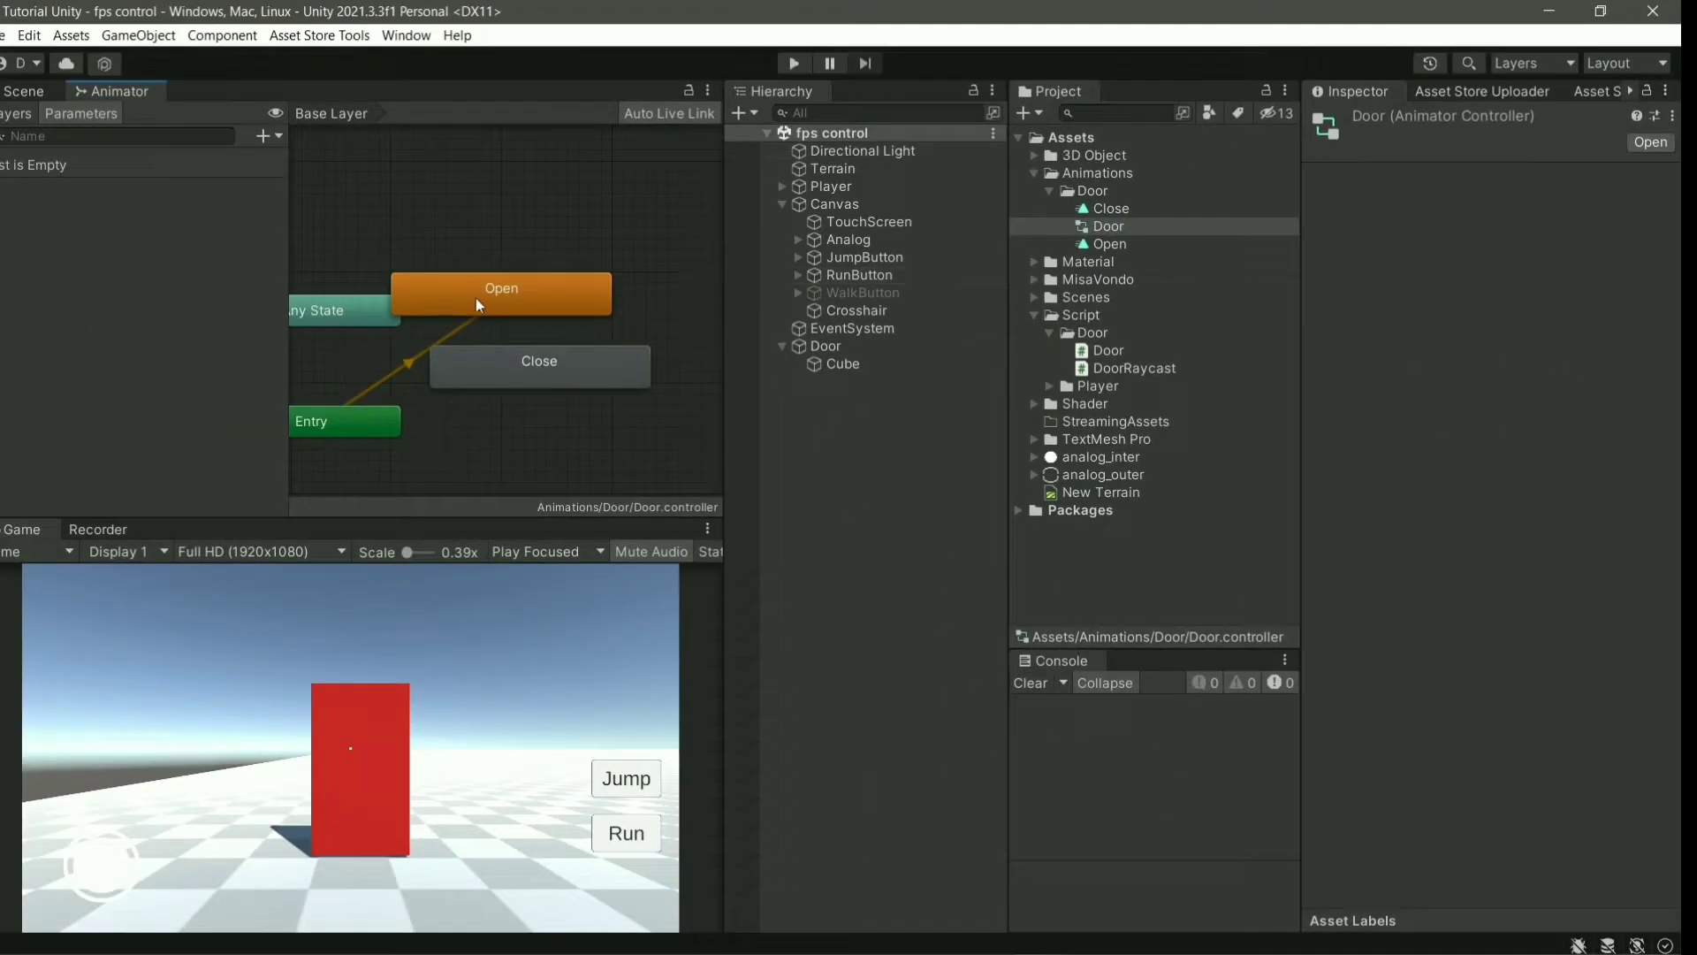
{"action": "mouse_move", "coordinate": [475, 298]}
{"action": "left_mouse_down"}
{"action": "mouse_move", "coordinate": [569, 292]}
{"action": "mouse_move", "coordinate": [541, 290]}
{"action": "left_mouse_up"}
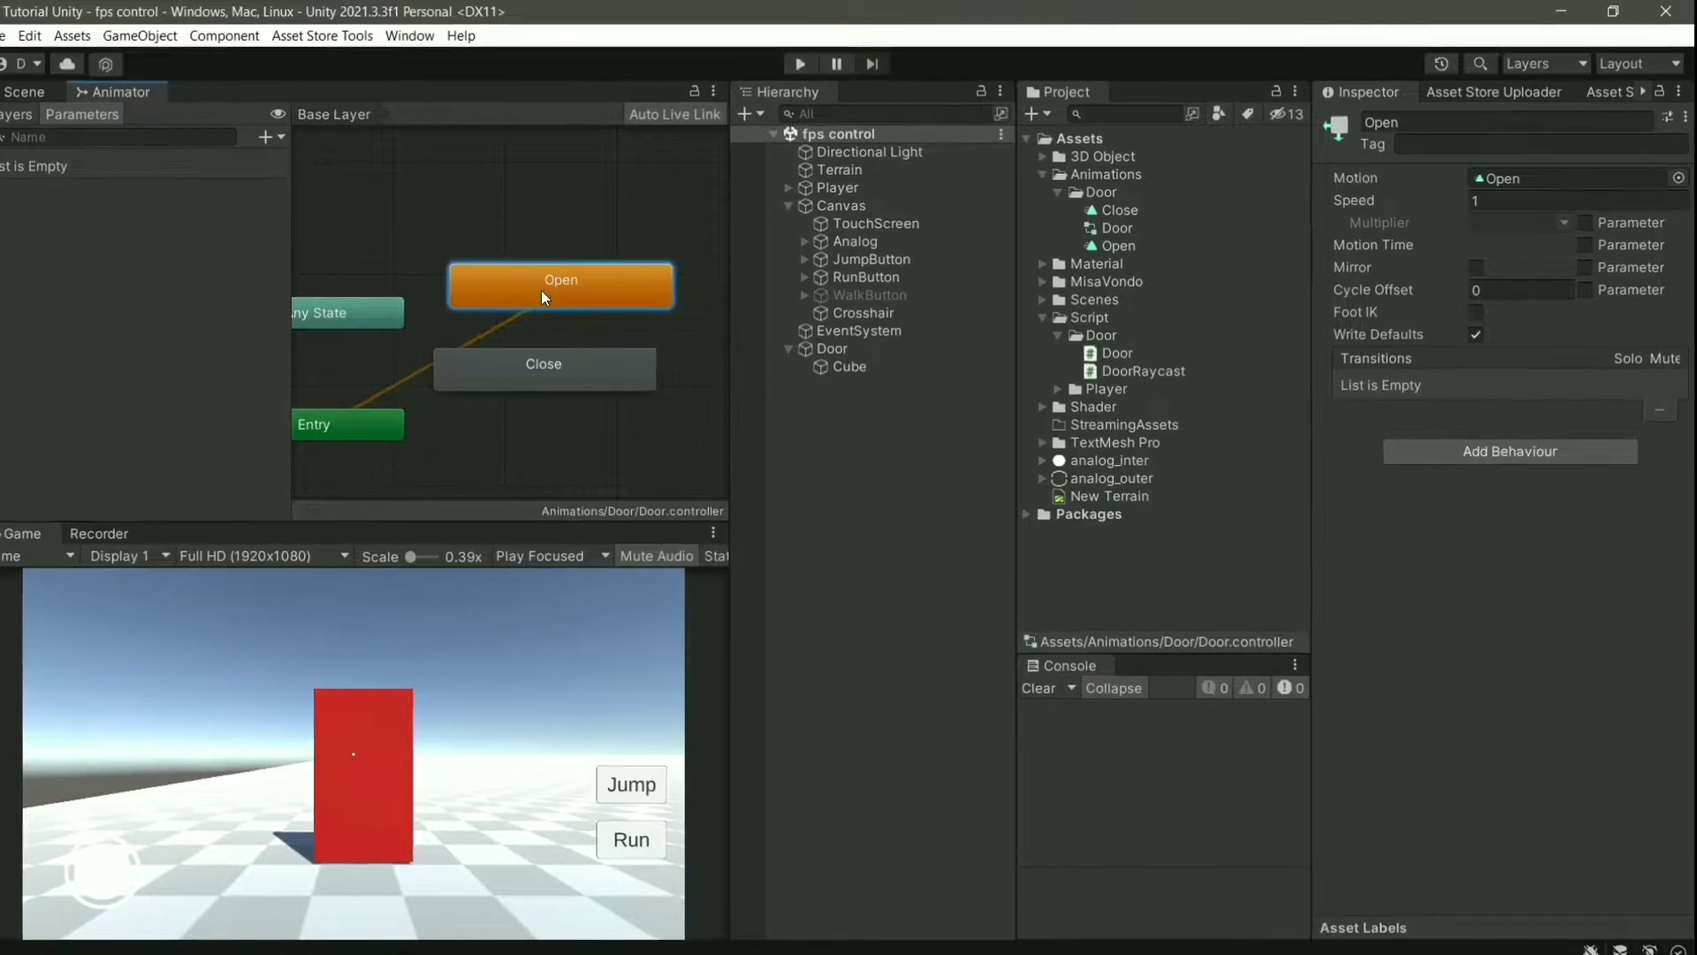
{"action": "right_click", "coordinate": [659, 233]}
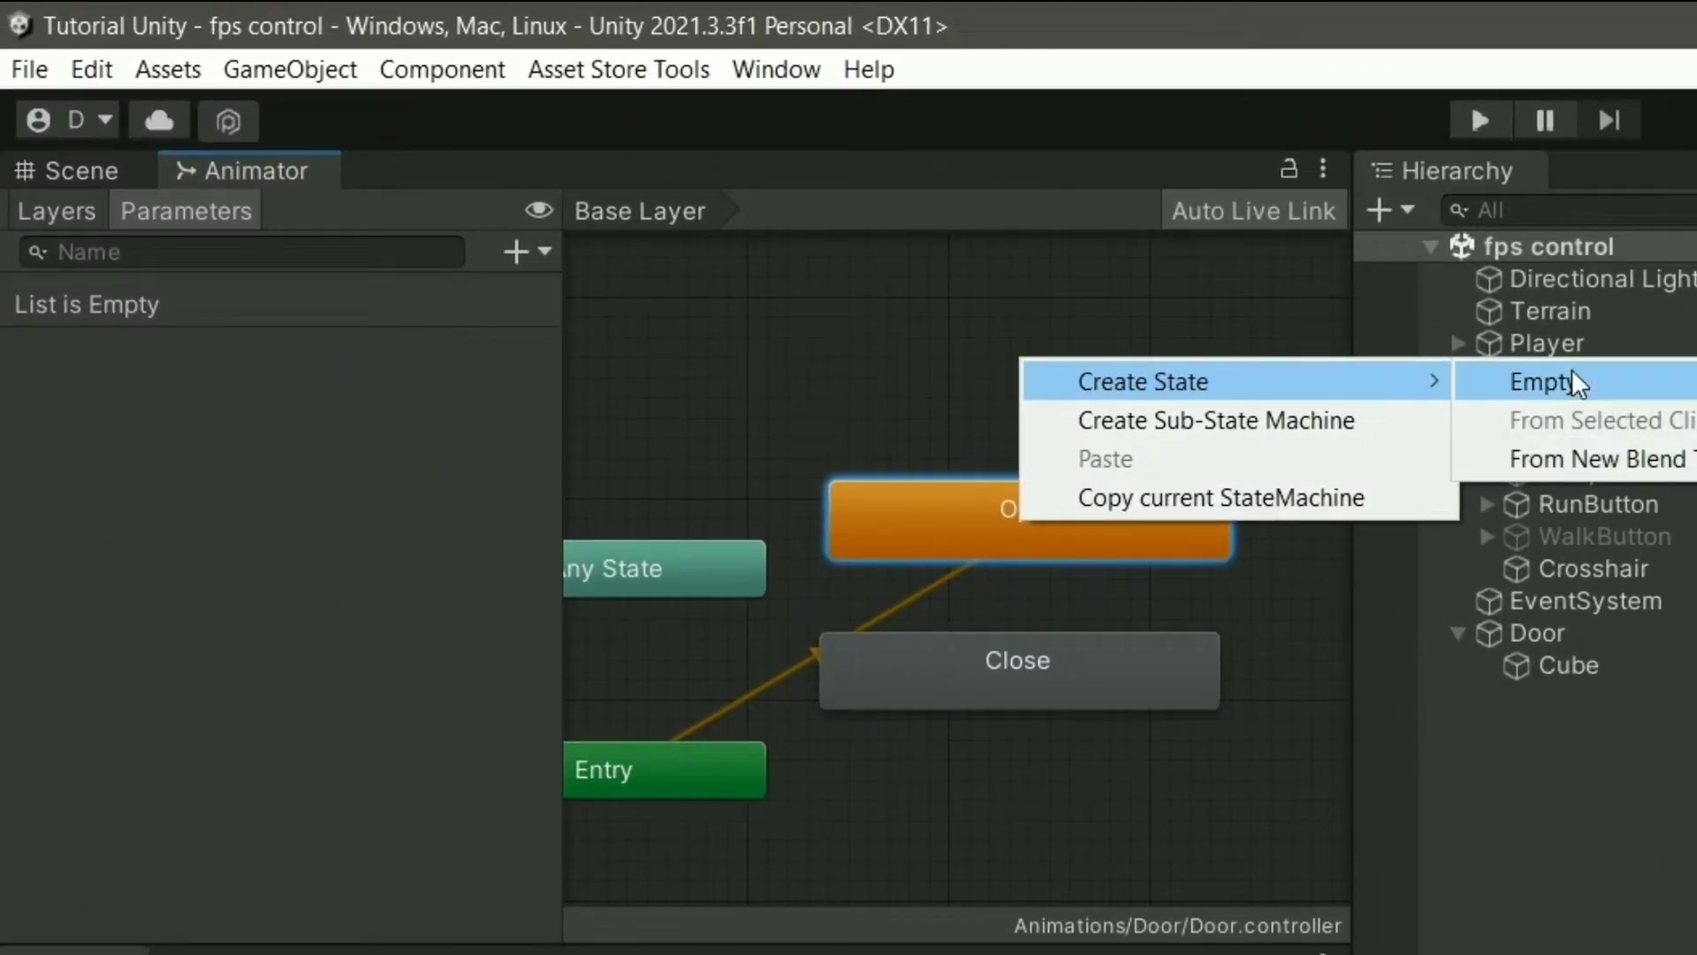
{"action": "left_click", "coordinate": [1023, 248]}
{"action": "left_click_drag", "start_coordinate": [1097, 396], "coordinate": [902, 349]}
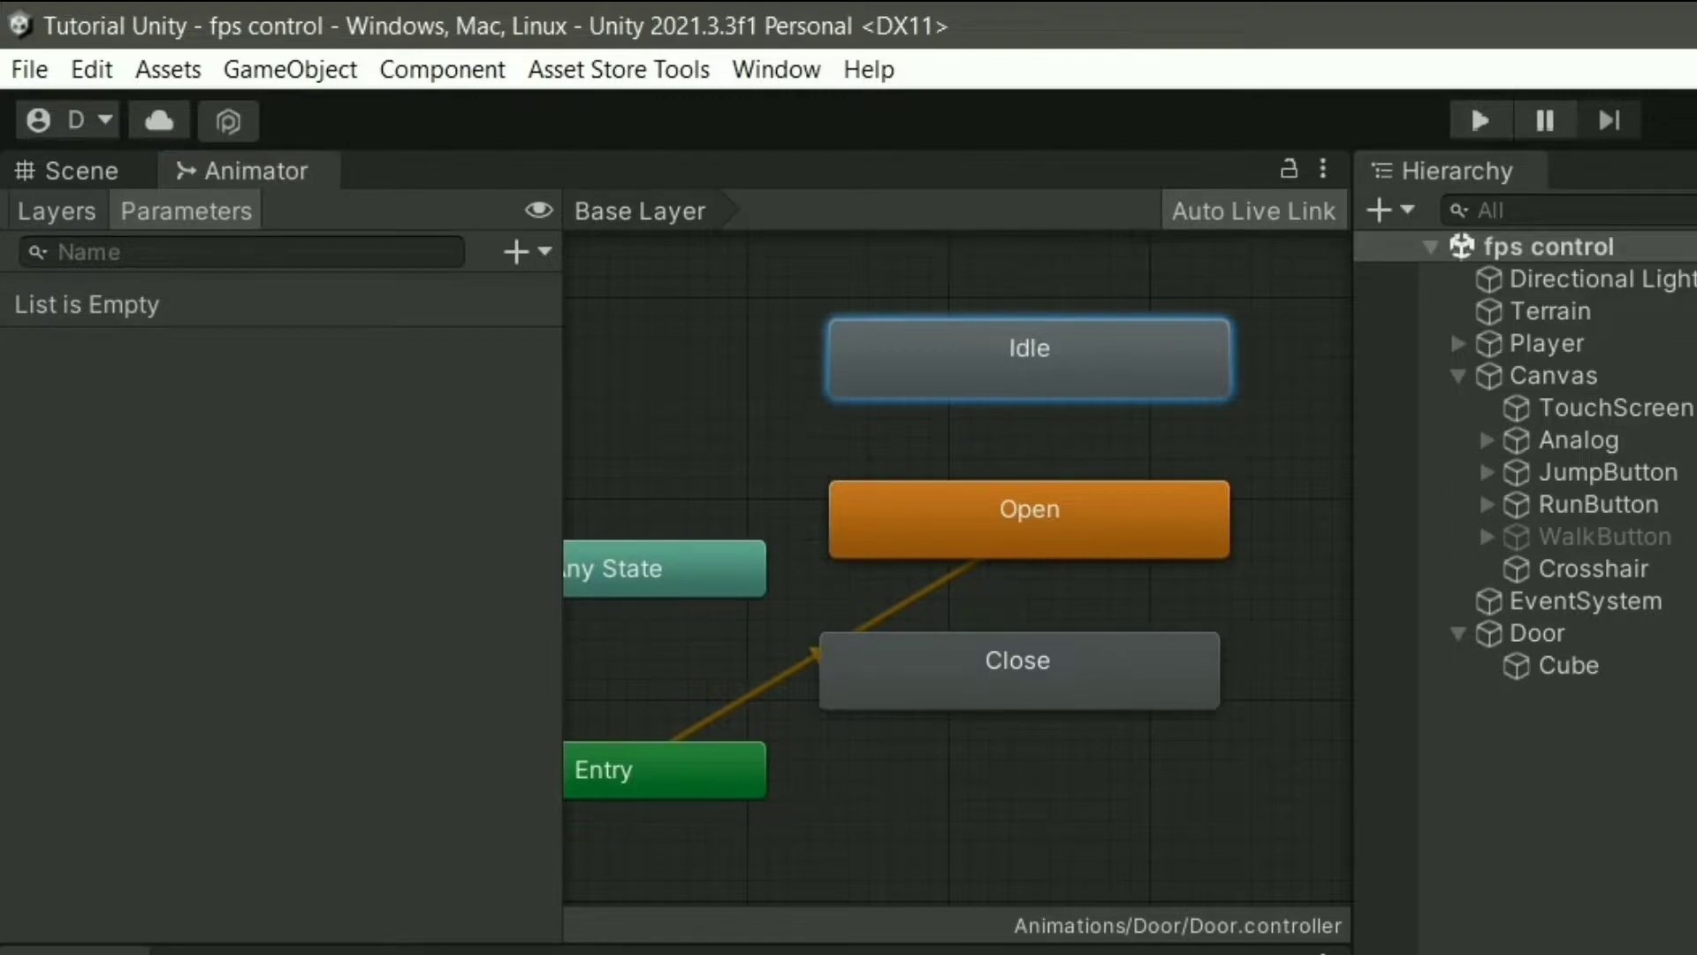
{"action": "right_click", "coordinate": [1159, 385]}
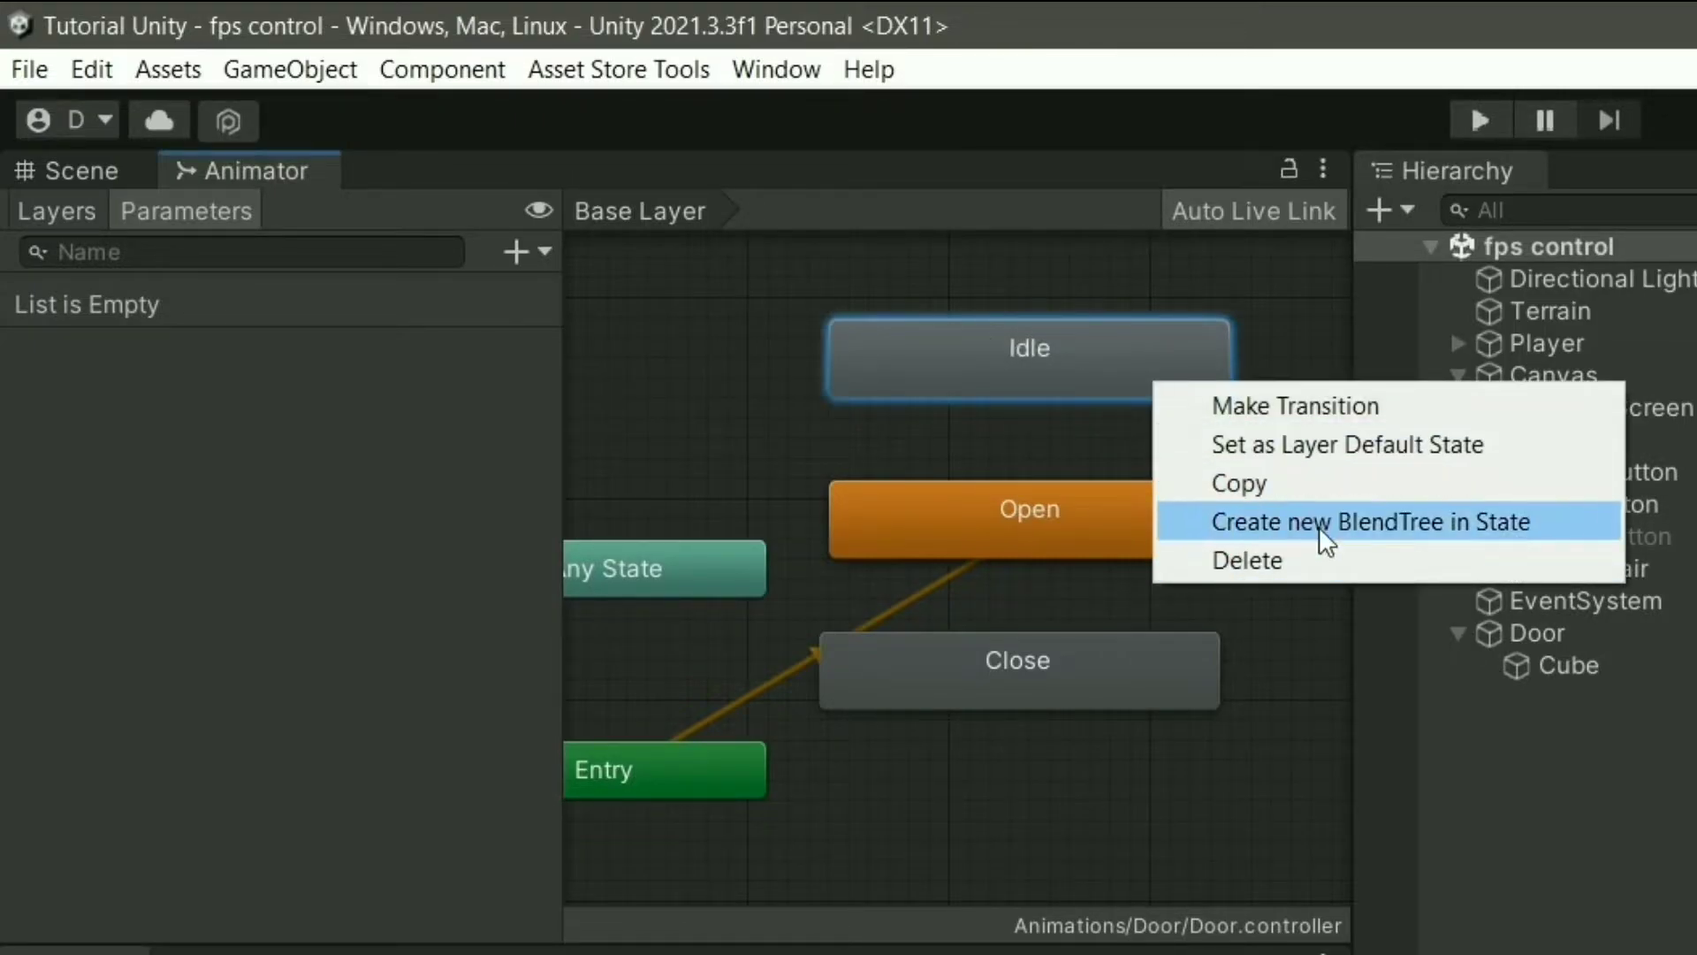
{"action": "left_click", "coordinate": [1333, 451]}
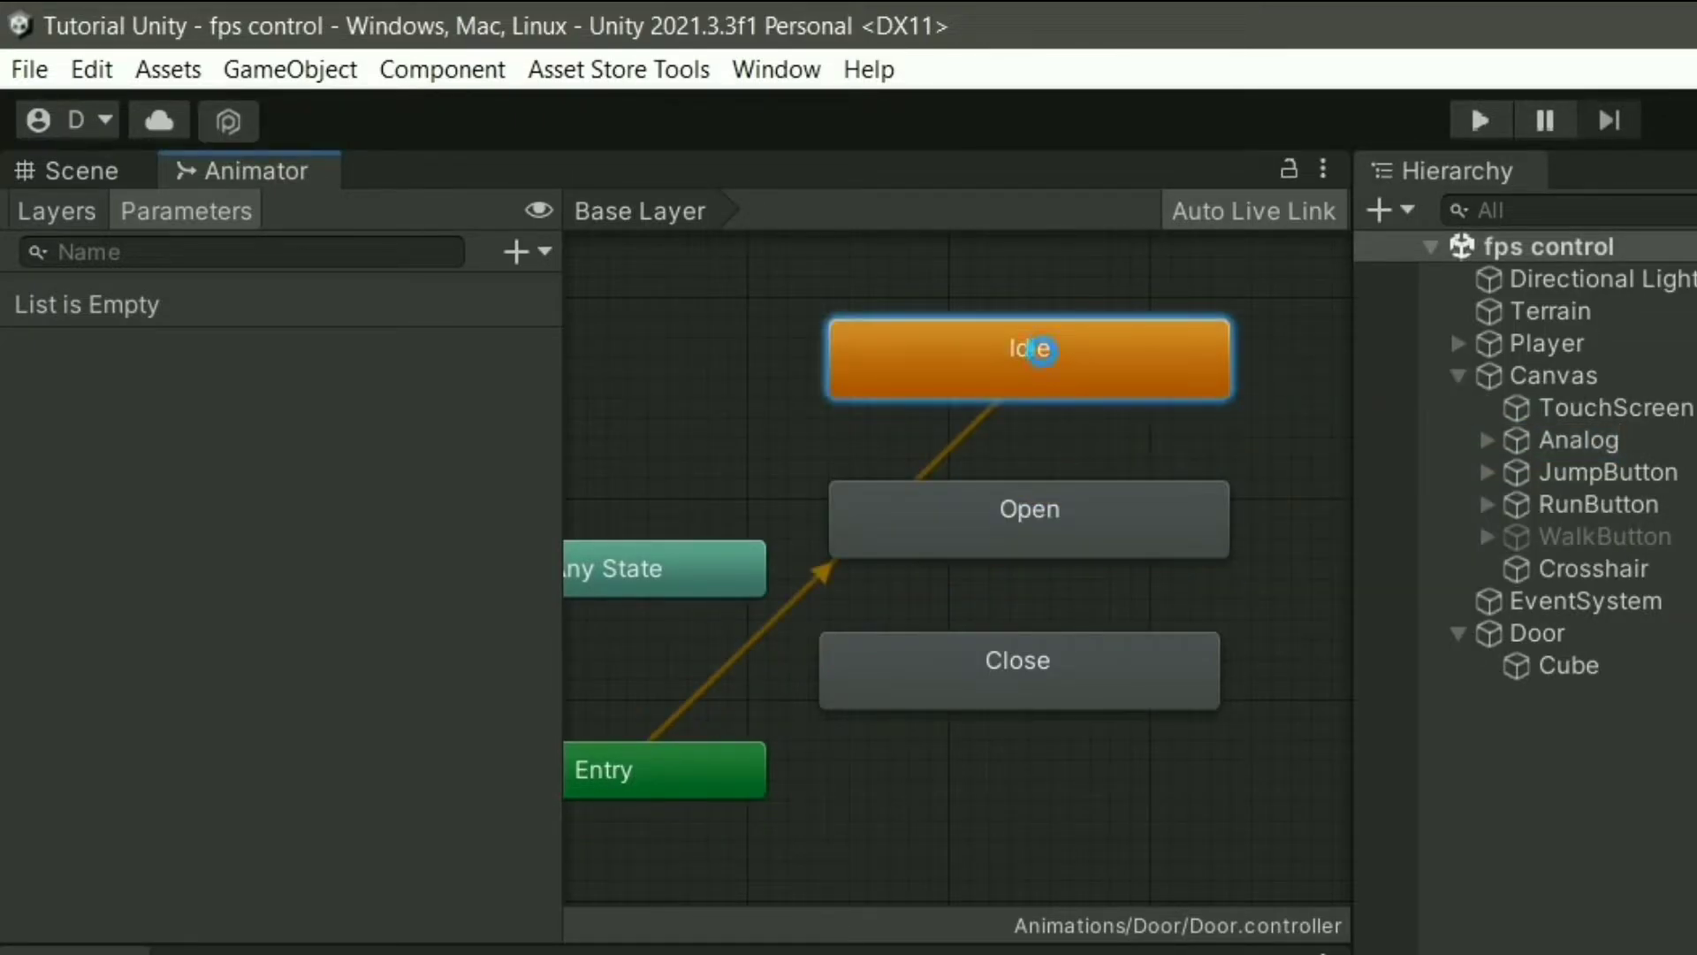
{"action": "left_click", "coordinate": [140, 178]}
- Add a Box Collider component to the Door object
{"action": "left_click_drag", "start_coordinate": [986, 592], "coordinate": [880, 633], "text": "alt"}
{"action": "key", "text": "e"}
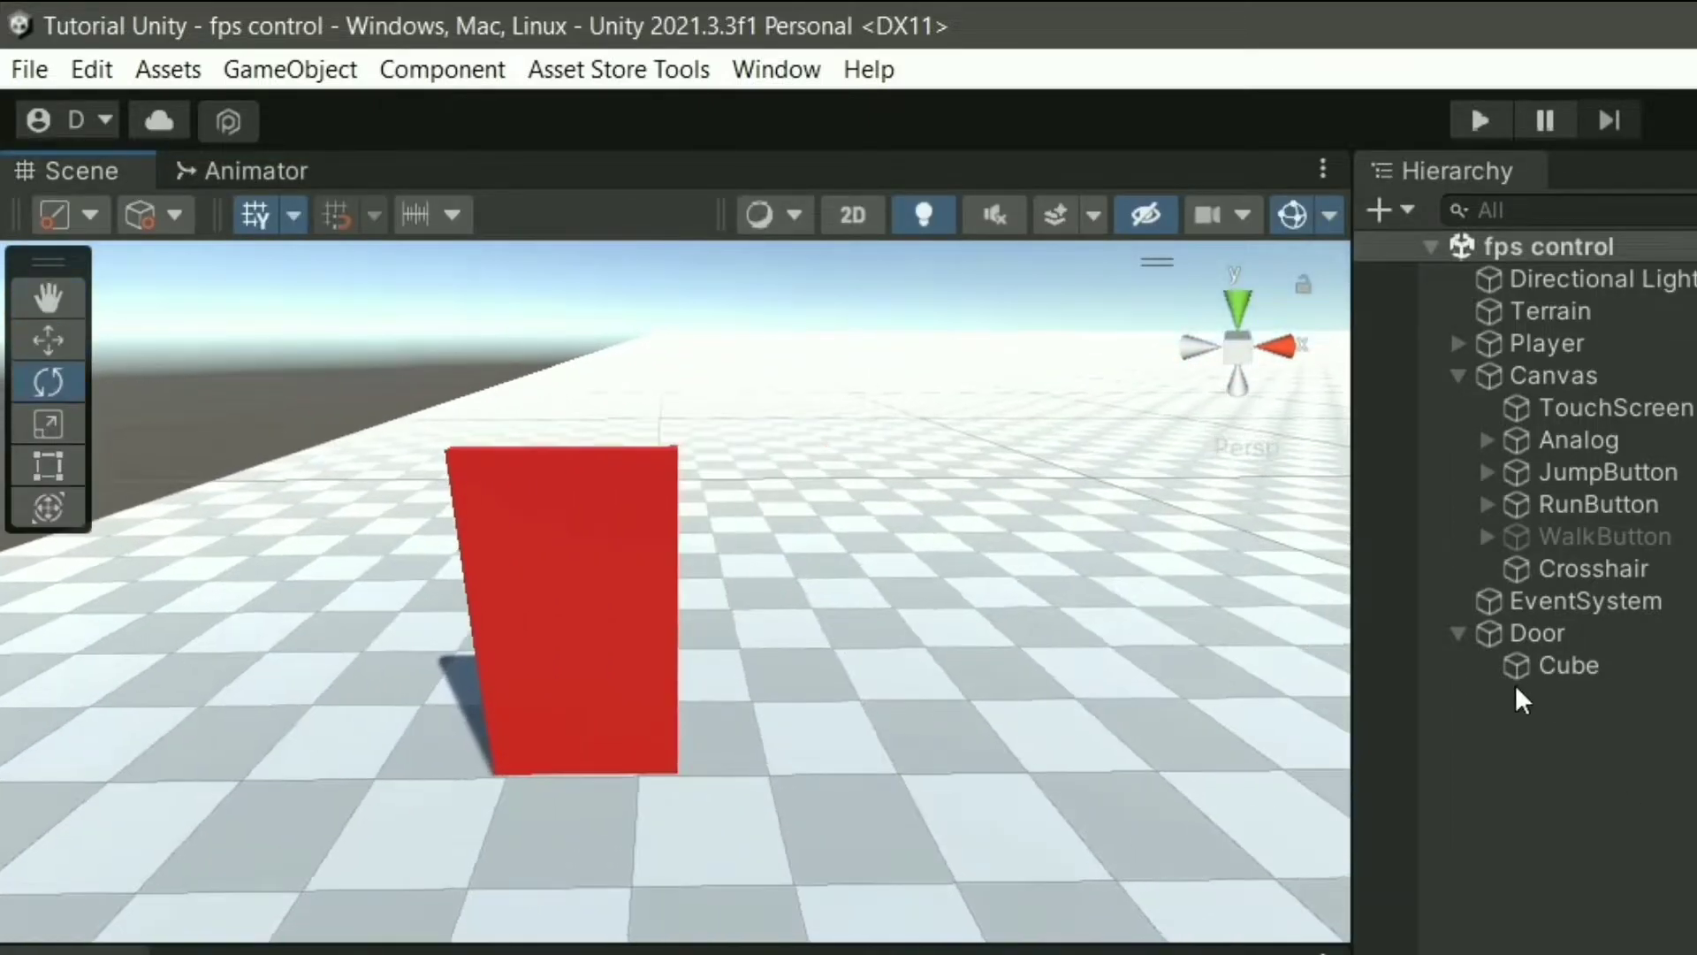
{"action": "left_click", "coordinate": [1521, 633]}
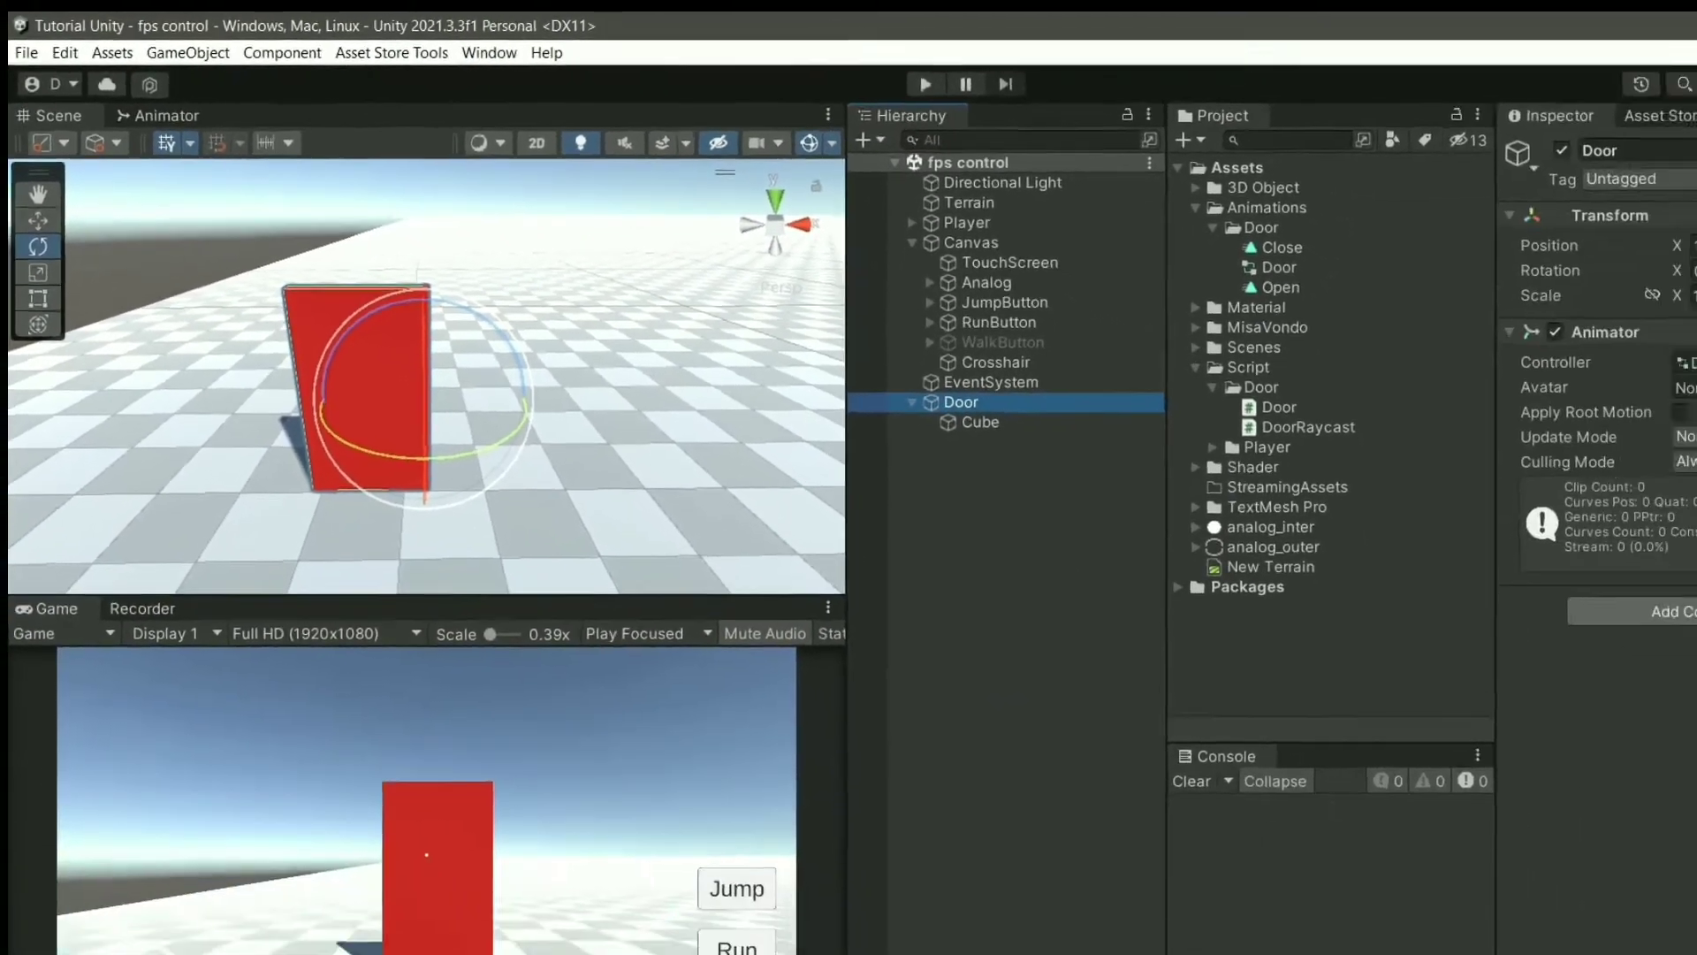
{"action": "left_click", "coordinate": [1502, 534]}
{"action": "type", "text": "bo"}
{"action": "left_click", "coordinate": [1445, 612]}
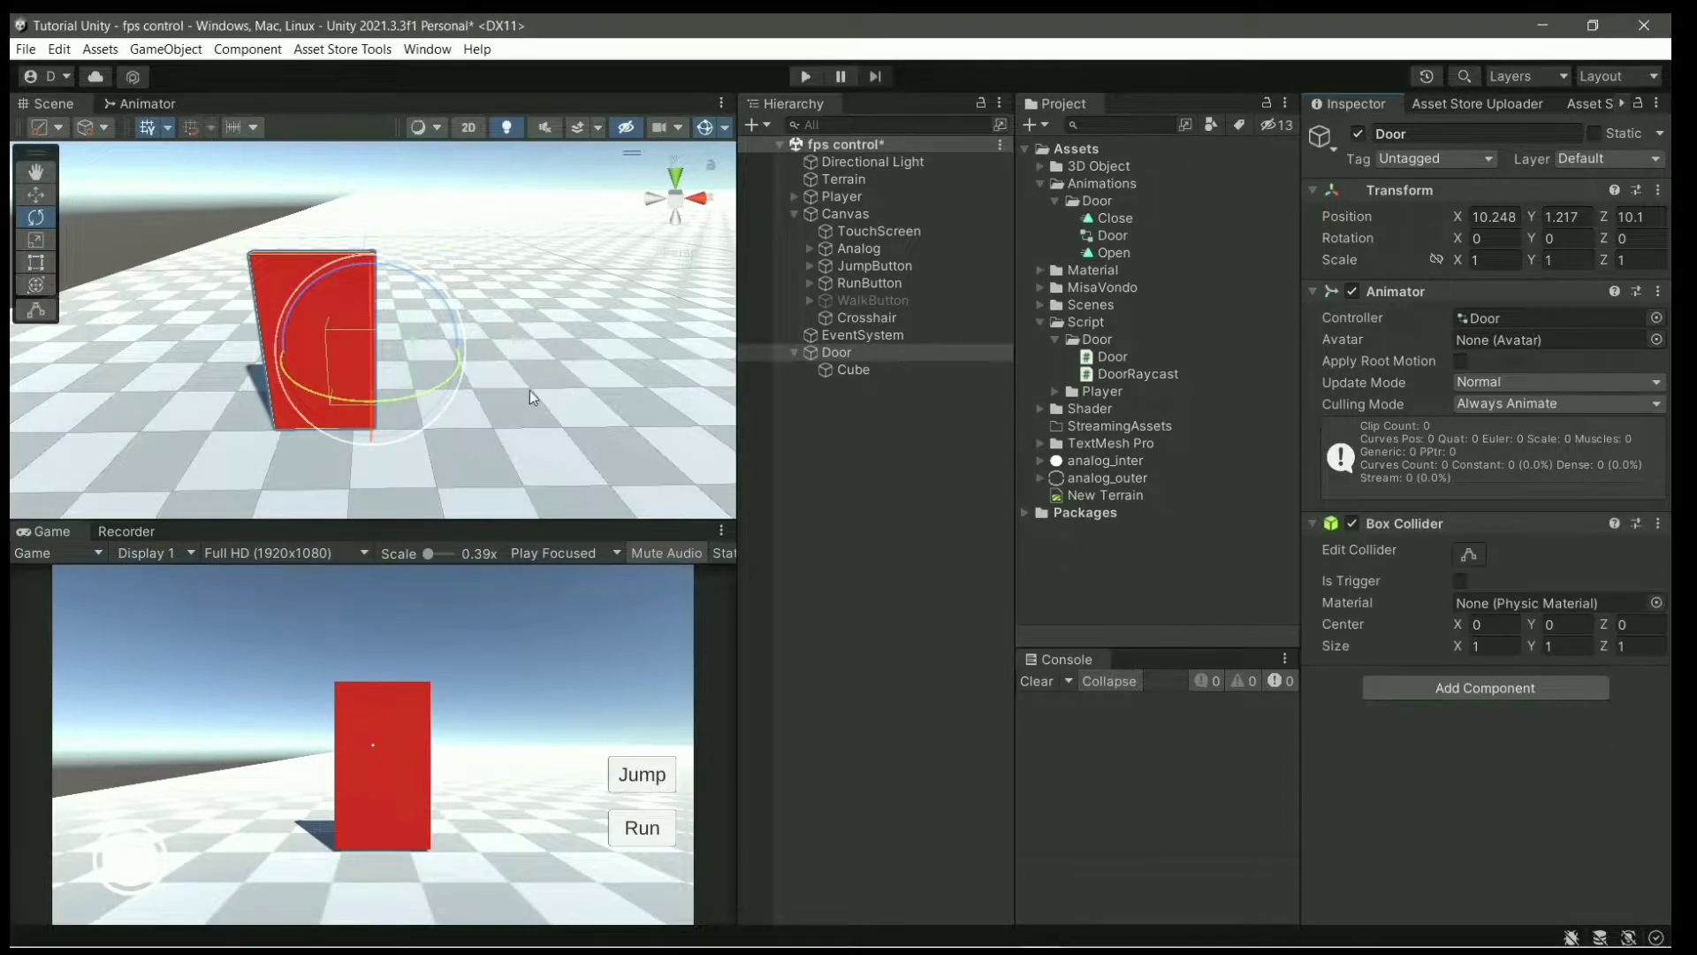
{"action": "scroll", "coordinate": [531, 415], "scroll_direction": "up", "scroll_amount": 2}
{"action": "scroll", "coordinate": [504, 393], "scroll_direction": "up", "scroll_amount": 2}
{"action": "scroll", "coordinate": [477, 373], "scroll_direction": "up", "scroll_amount": 2}
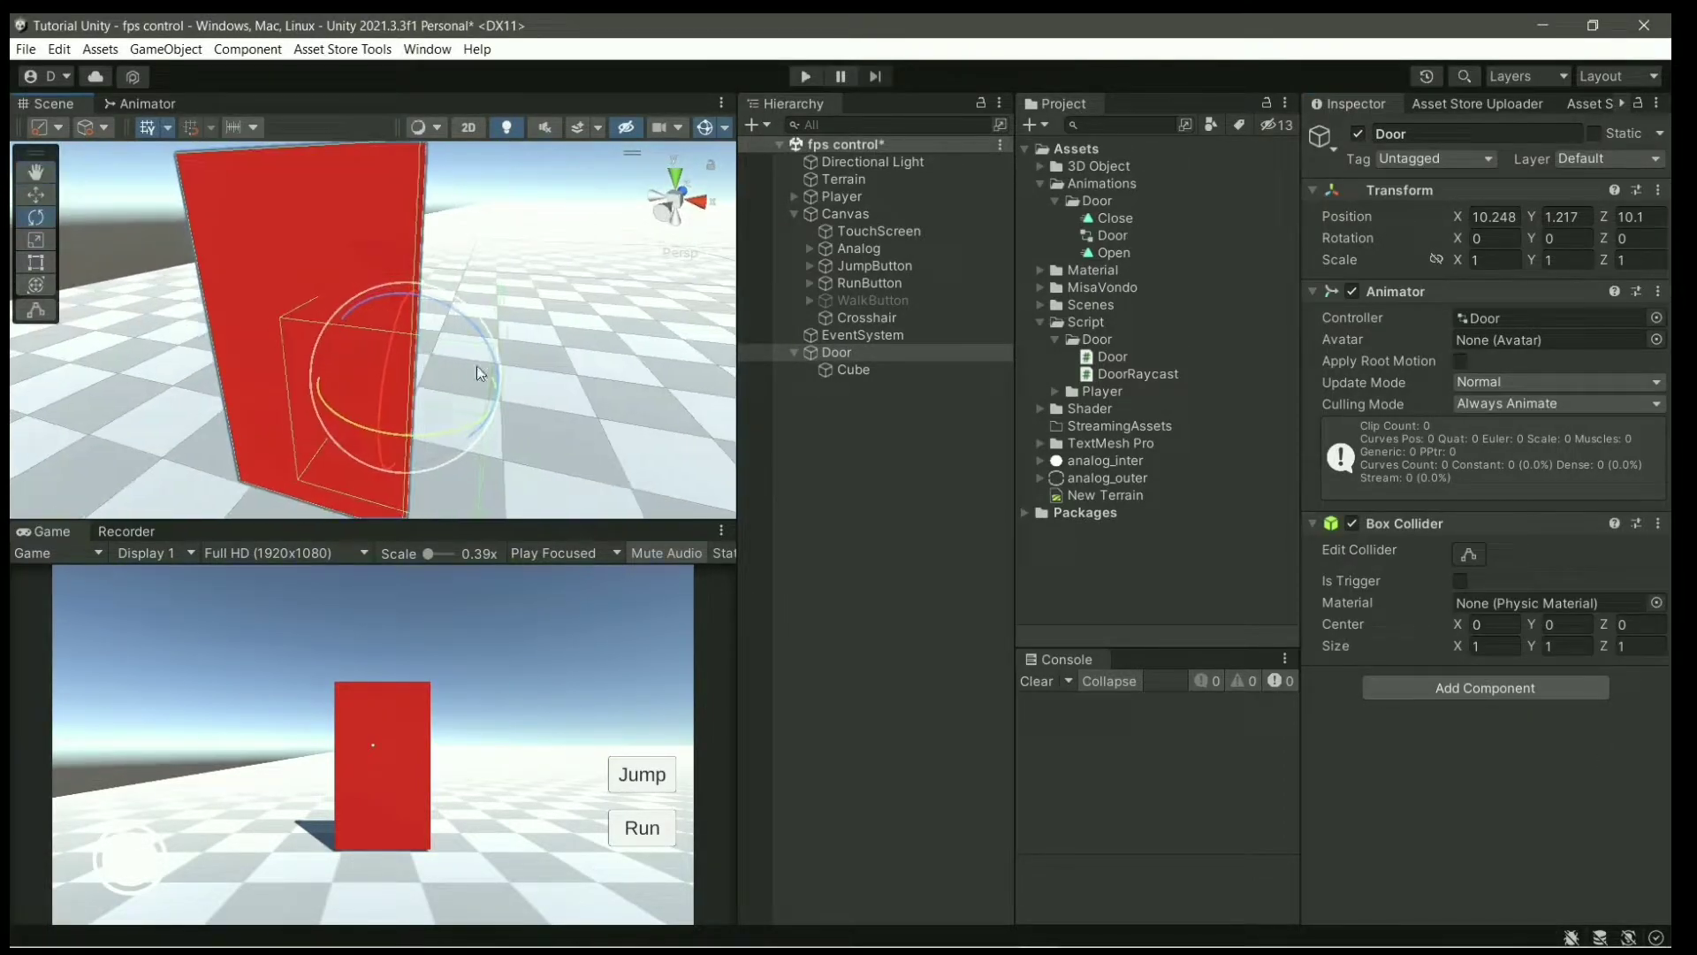
- Stretch the collider to cover the door from top to bottom and save the scene
{"action": "left_click", "coordinate": [1472, 555]}
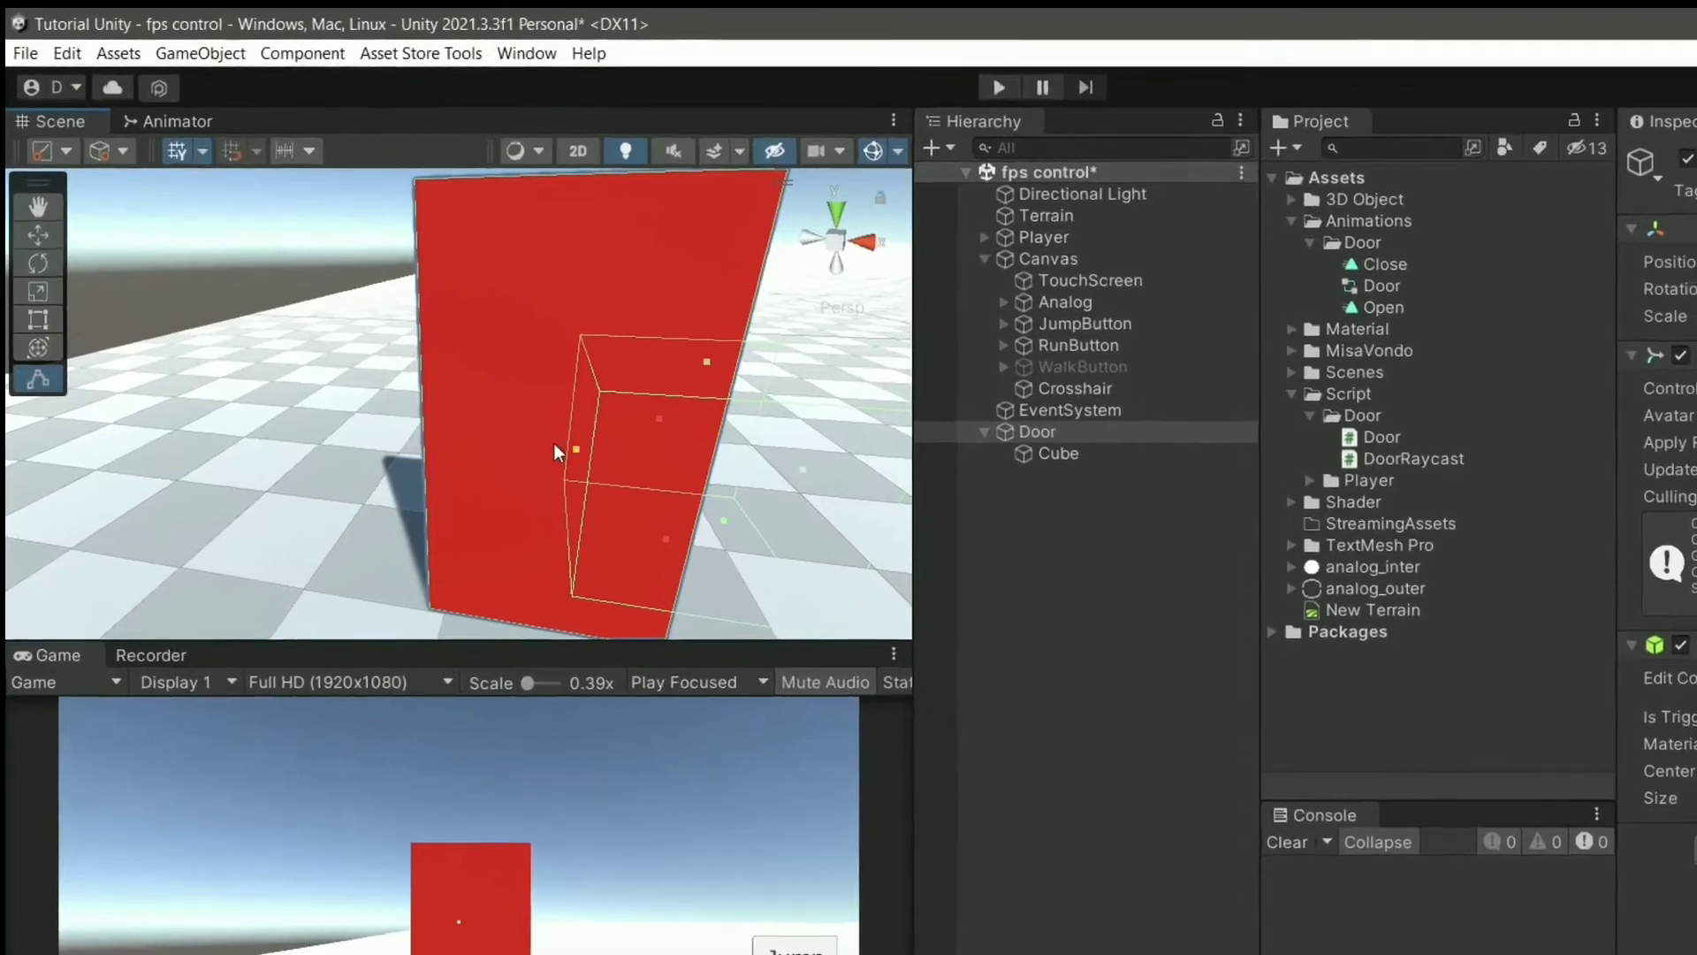
{"action": "mouse_move", "coordinate": [524, 516]}
{"action": "right_mouse_down"}
{"action": "mouse_move", "coordinate": [675, 550]}
{"action": "mouse_move", "coordinate": [584, 461]}
{"action": "right_mouse_up"}
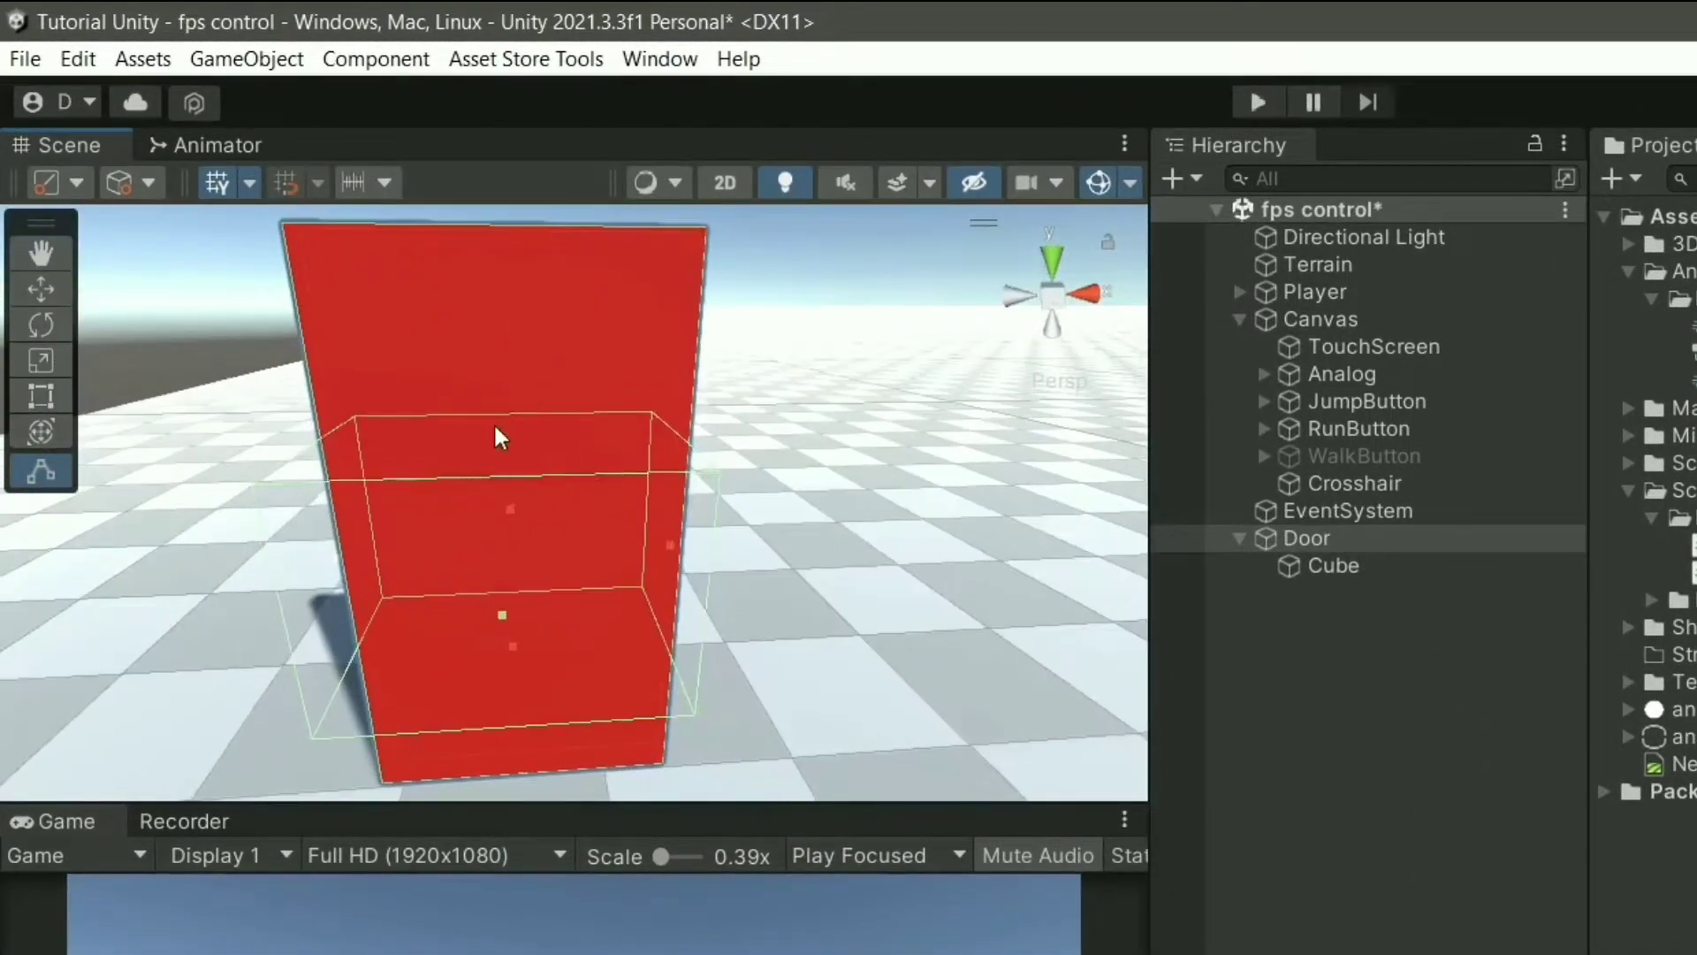
{"action": "left_click_drag", "start_coordinate": [495, 428], "coordinate": [528, 231]}
{"action": "left_click_drag", "start_coordinate": [513, 661], "coordinate": [519, 746]}
{"action": "mouse_move", "coordinate": [519, 746]}
{"action": "right_mouse_down"}
{"action": "mouse_move", "coordinate": [512, 636]}
{"action": "mouse_move", "coordinate": [955, 630]}
{"action": "mouse_move", "coordinate": [713, 531]}
{"action": "mouse_move", "coordinate": [954, 534]}
{"action": "mouse_move", "coordinate": [541, 511]}
{"action": "mouse_move", "coordinate": [506, 472]}
{"action": "right_mouse_up"}
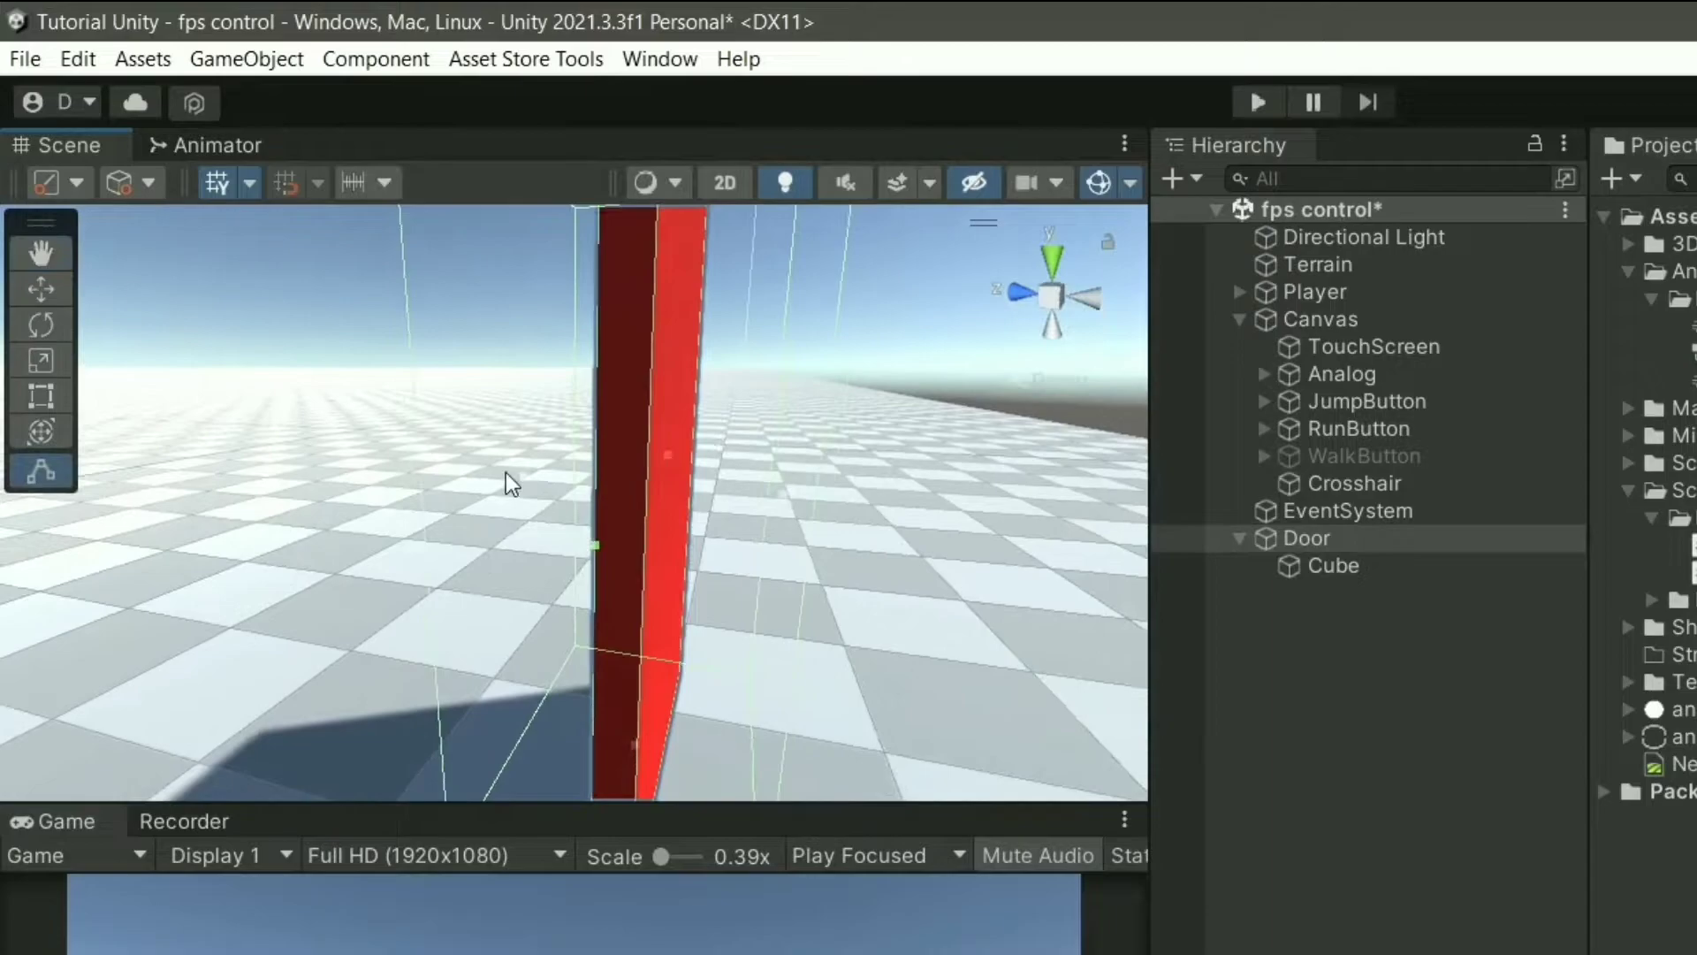
{"action": "mouse_move", "coordinate": [634, 499]}
{"action": "right_mouse_down"}
{"action": "mouse_move", "coordinate": [709, 503]}
{"action": "mouse_move", "coordinate": [707, 484]}
{"action": "right_mouse_up"}
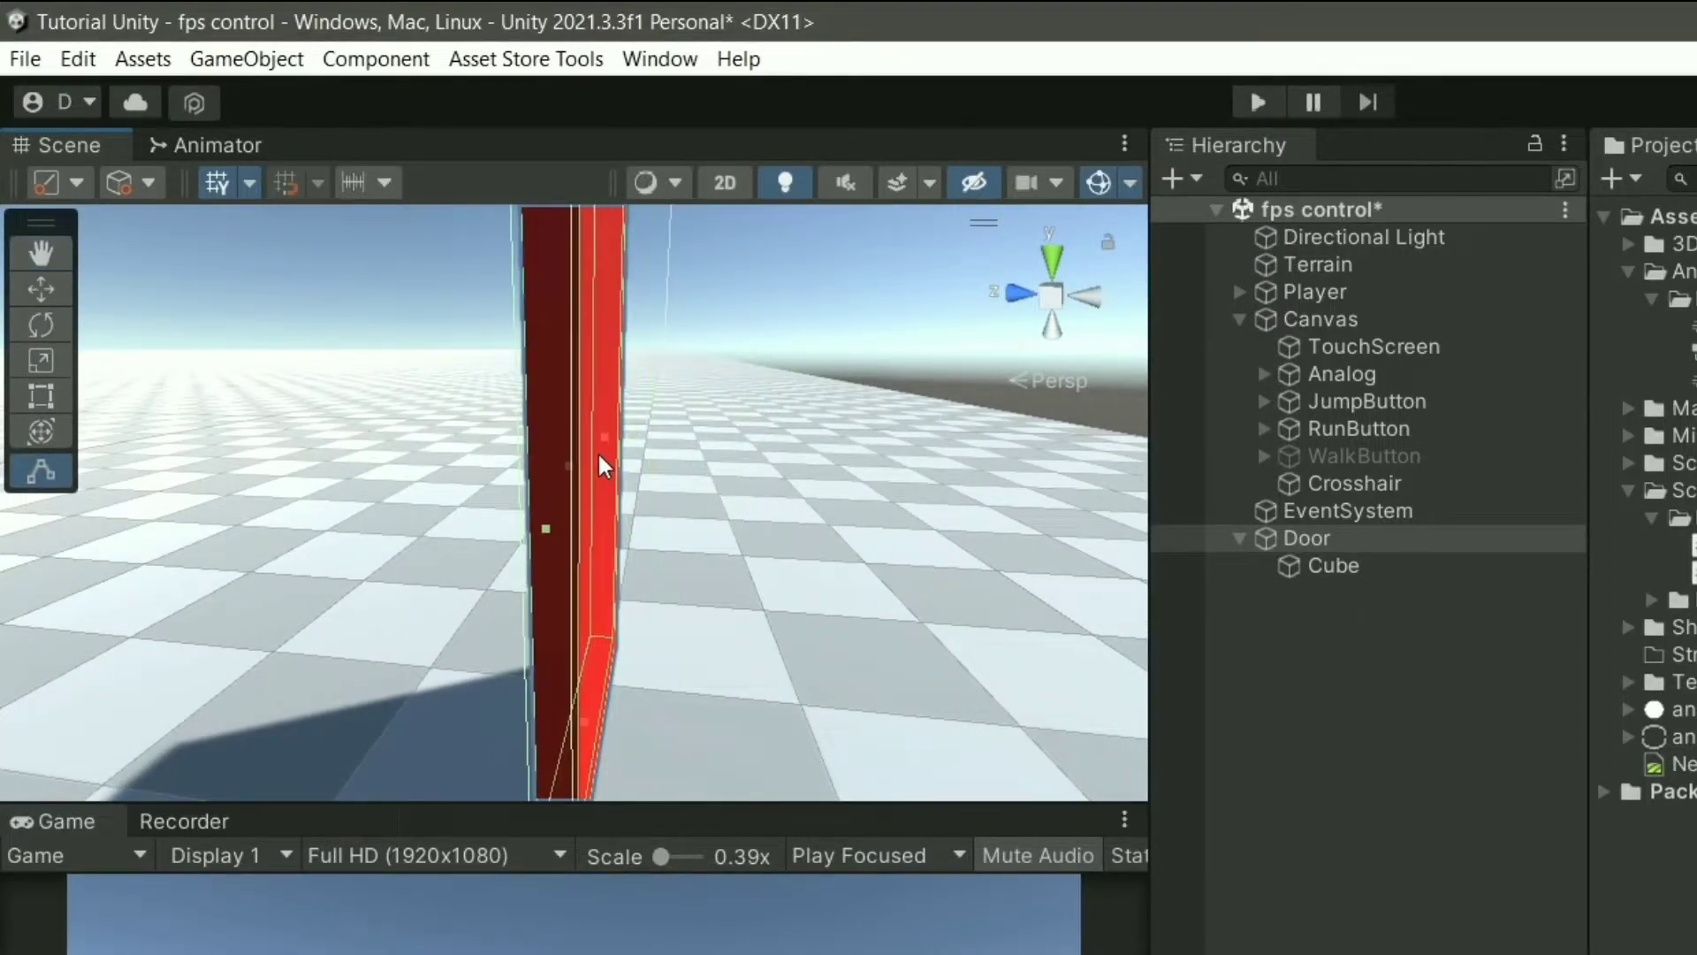
{"action": "left_click", "coordinate": [1318, 746]}
{"action": "key", "text": "ctrl+s"}
{"action": "mouse_move", "coordinate": [811, 497]}
{"action": "right_mouse_down"}
{"action": "mouse_move", "coordinate": [518, 475]}
{"action": "mouse_move", "coordinate": [689, 496]}
{"action": "right_mouse_up"}
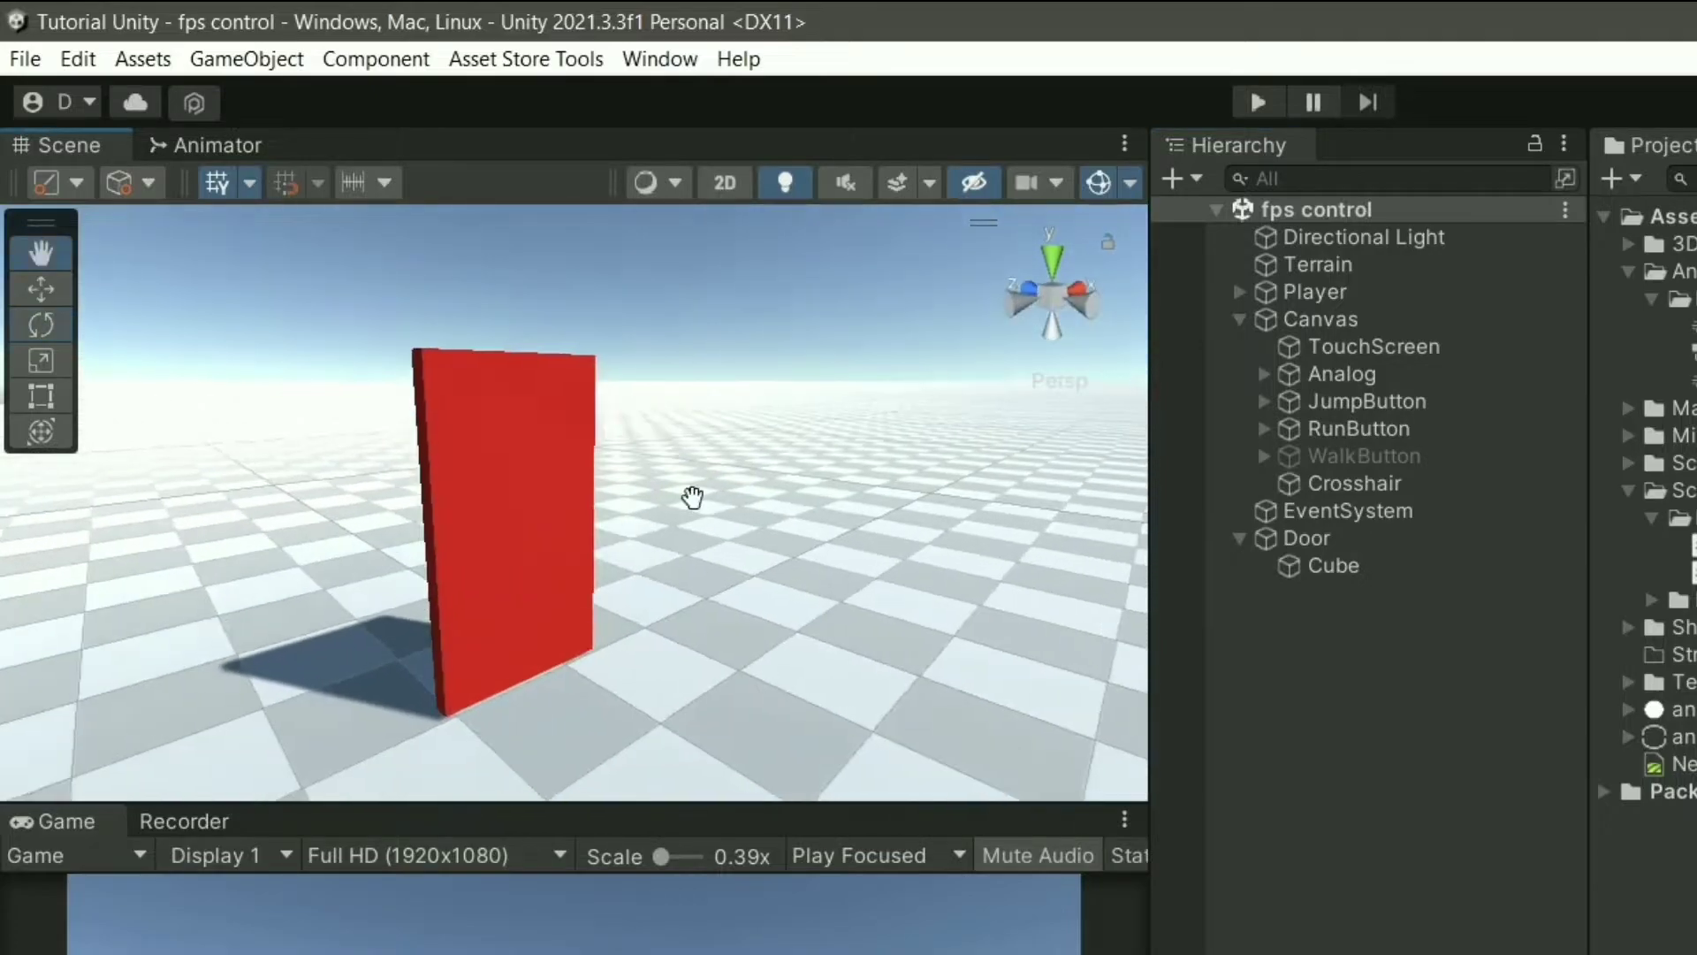
- Add a Box Collider and the Door script component to the Door object
{"action": "left_click", "coordinate": [1307, 538]}
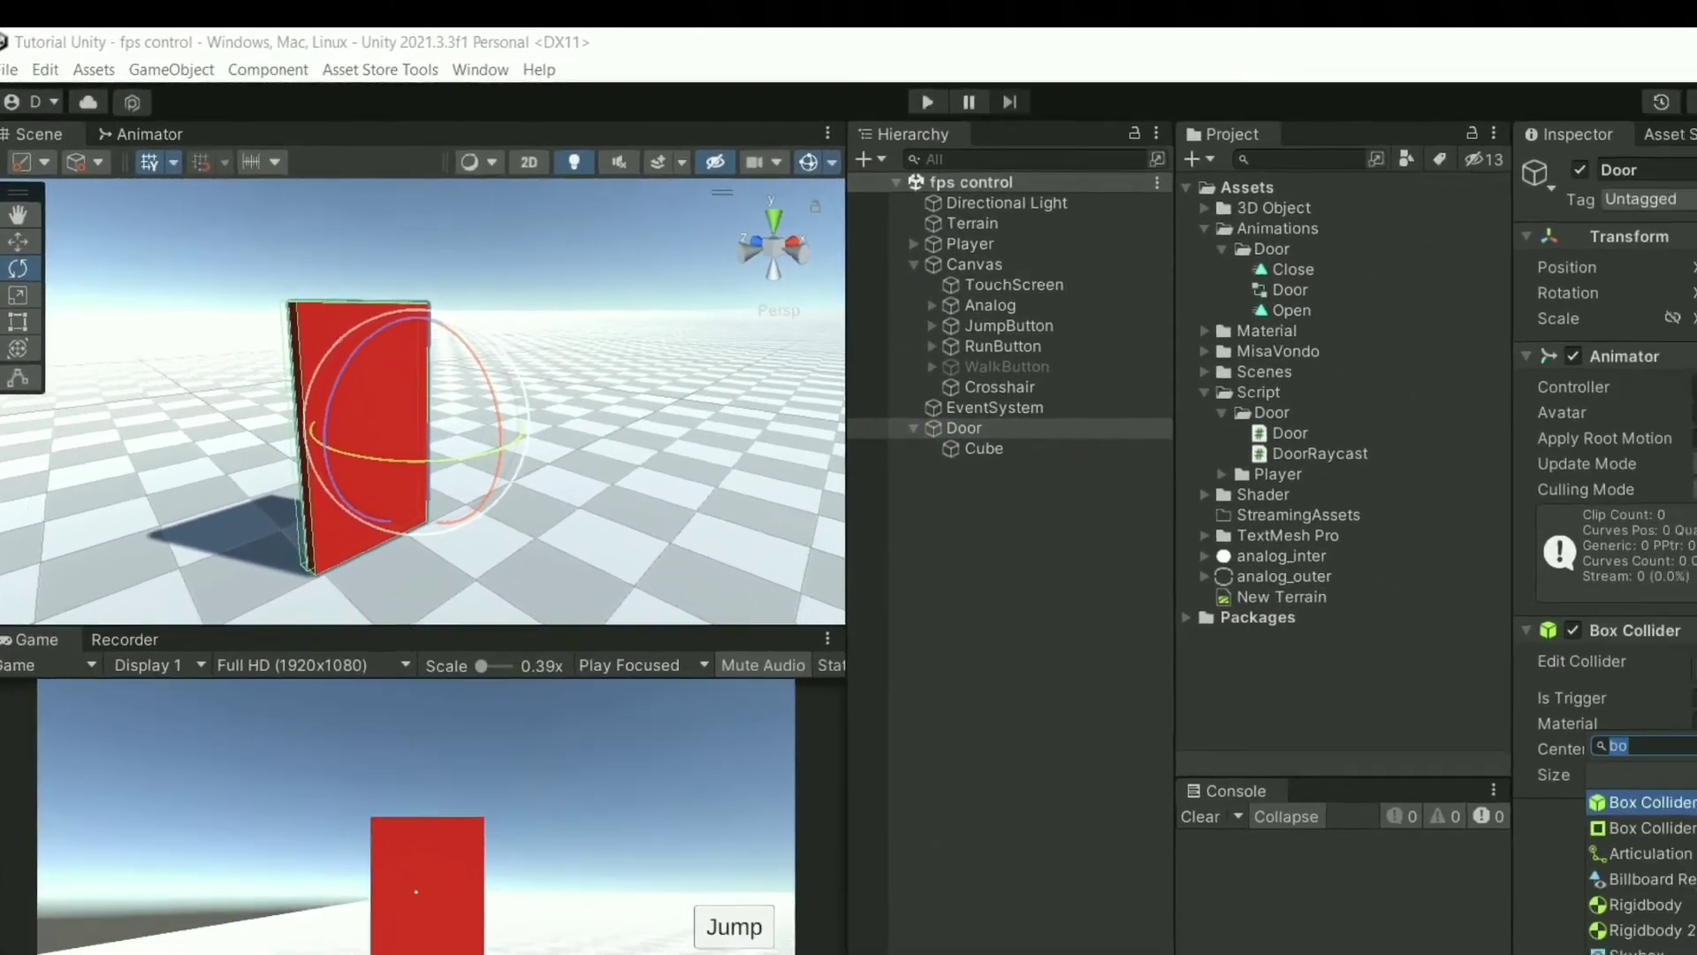
{"action": "type", "text": "bo"}
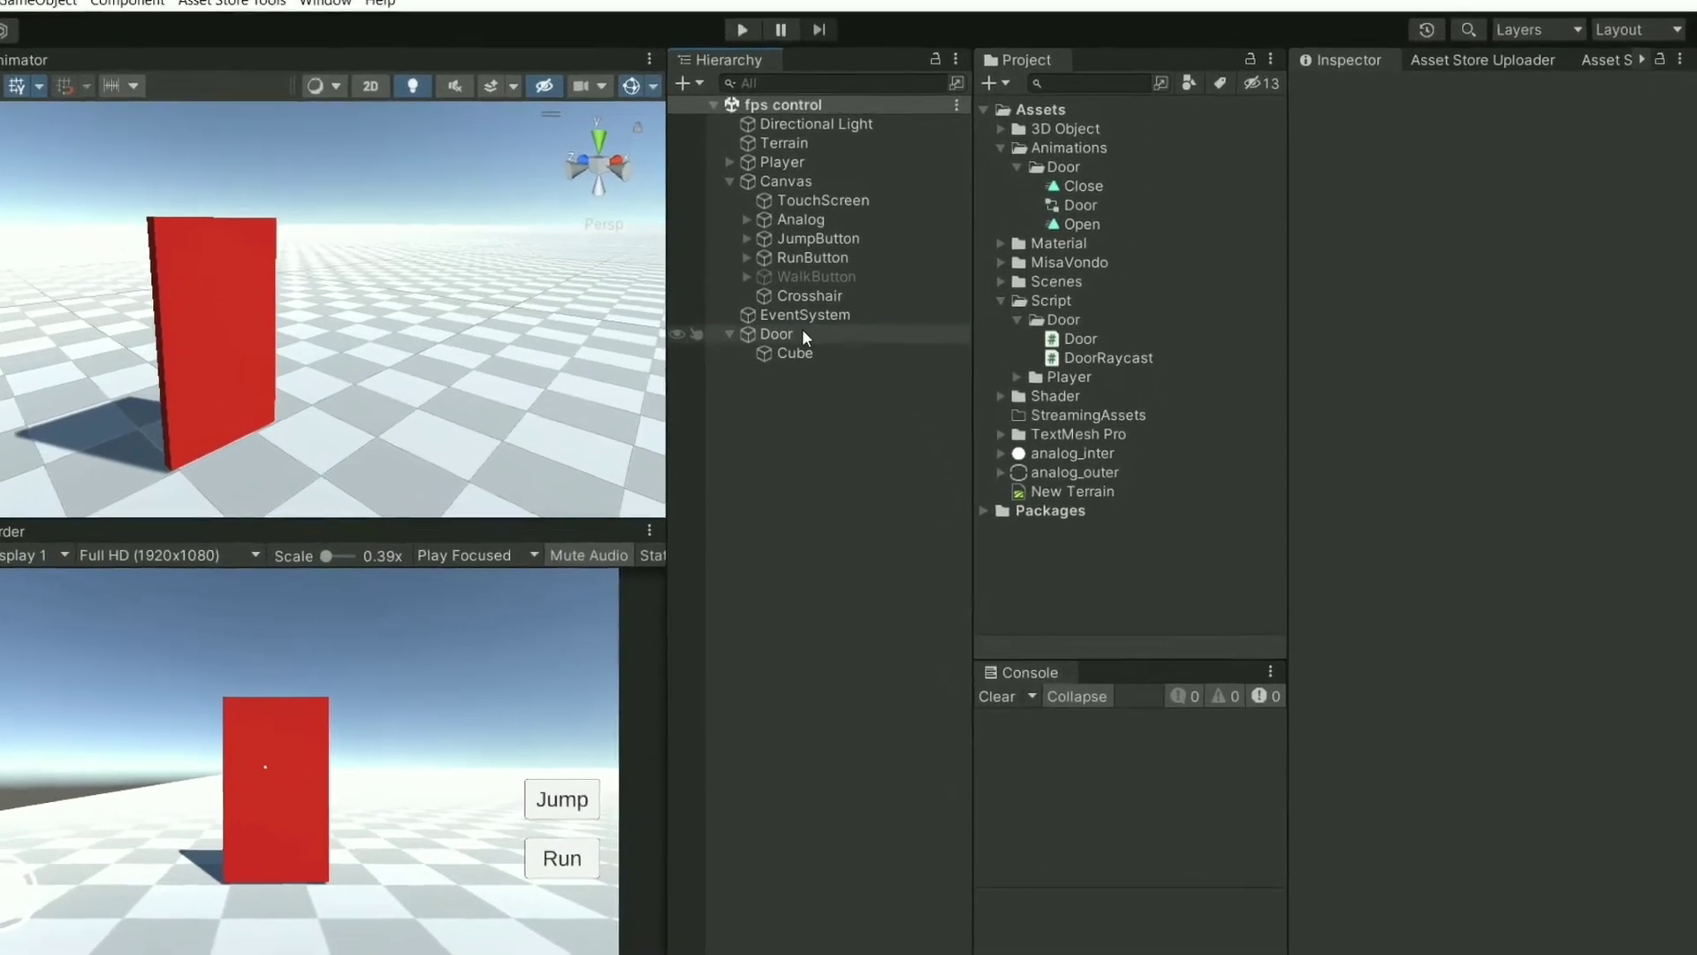
{"action": "left_click", "coordinate": [836, 386]}
{"action": "left_click", "coordinate": [1494, 624]}
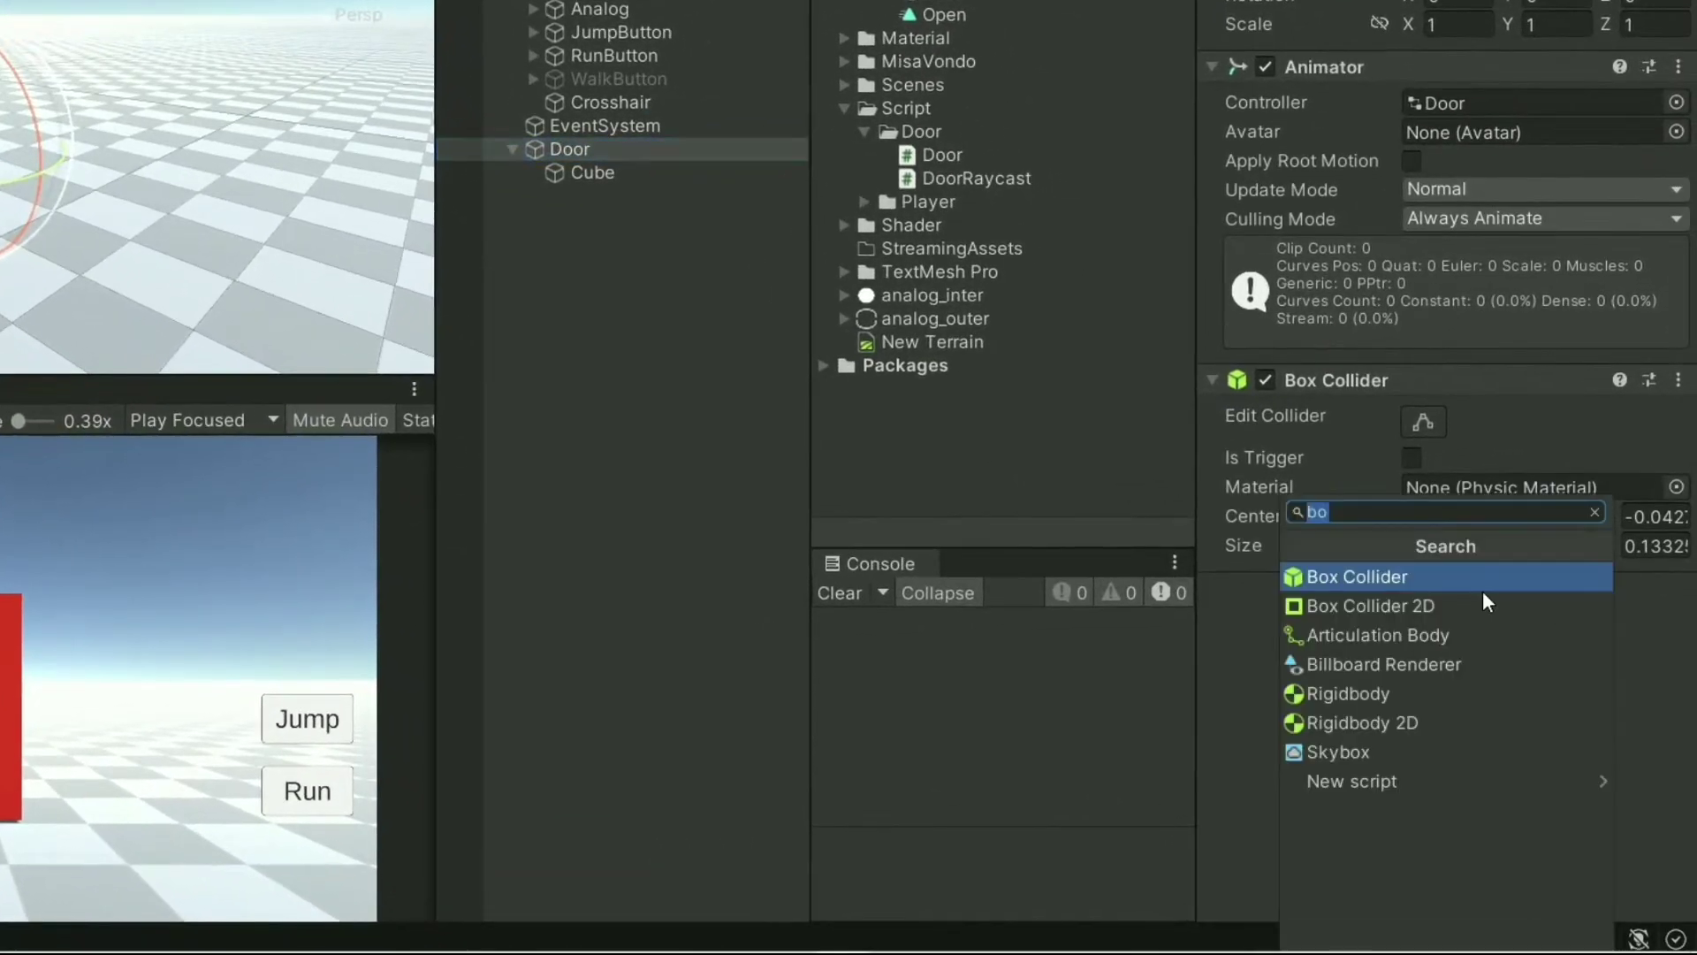
{"action": "type", "text": "d"}
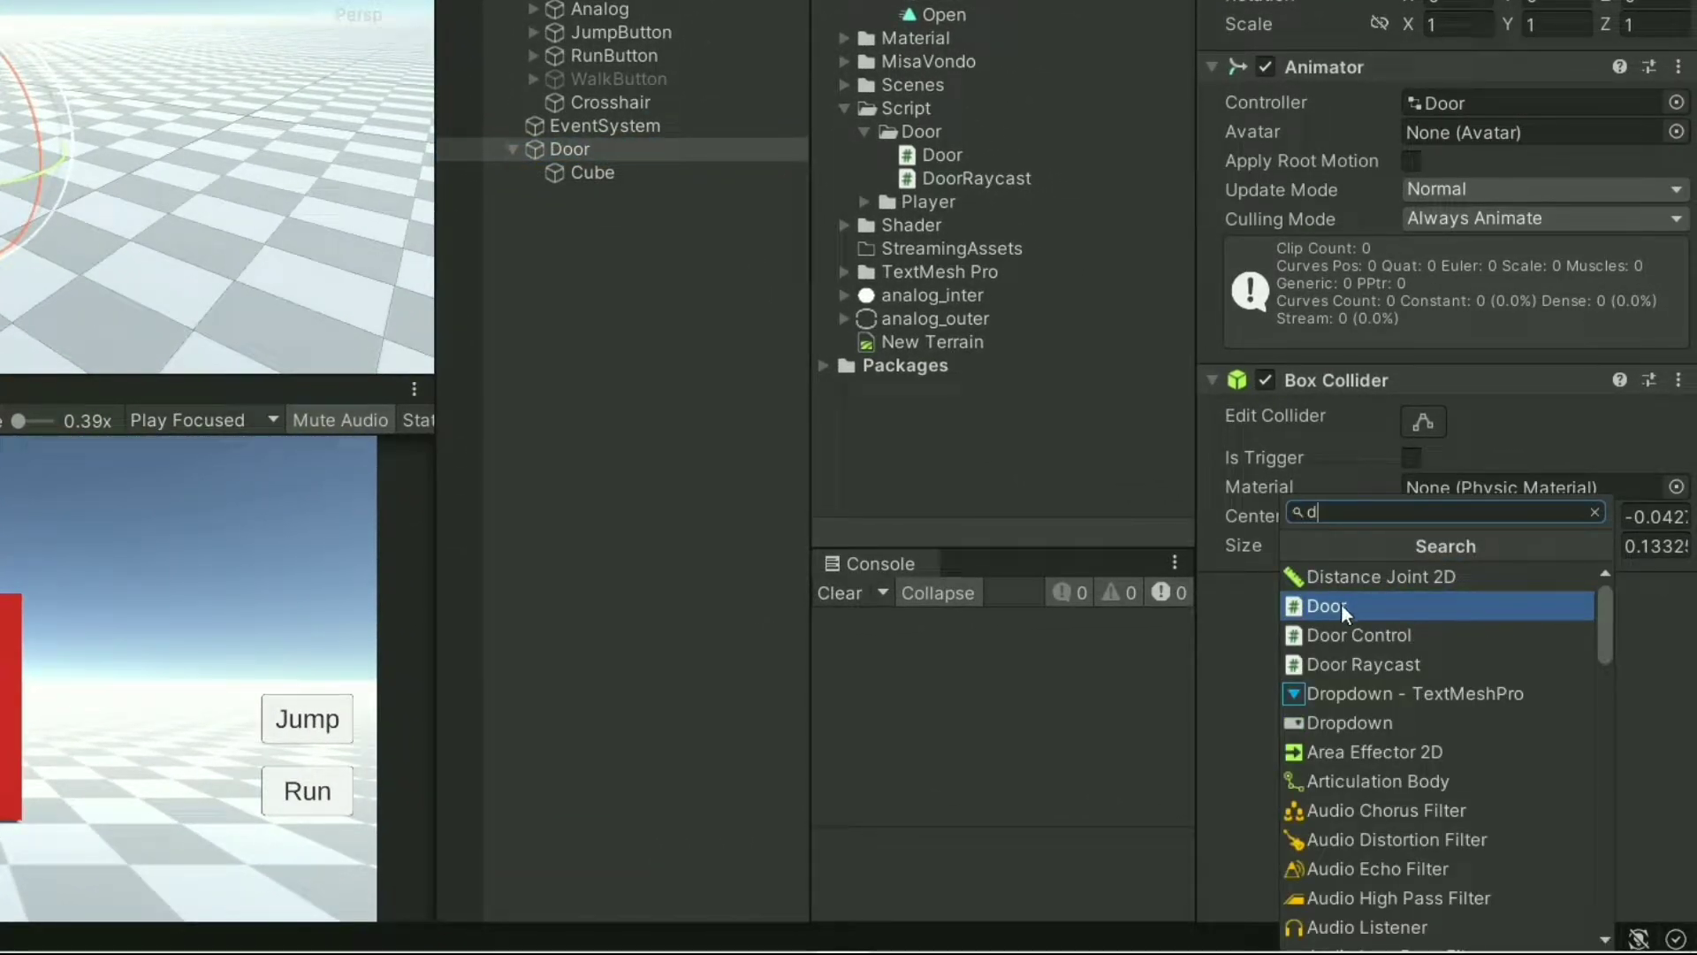
{"action": "left_click", "coordinate": [1340, 603]}
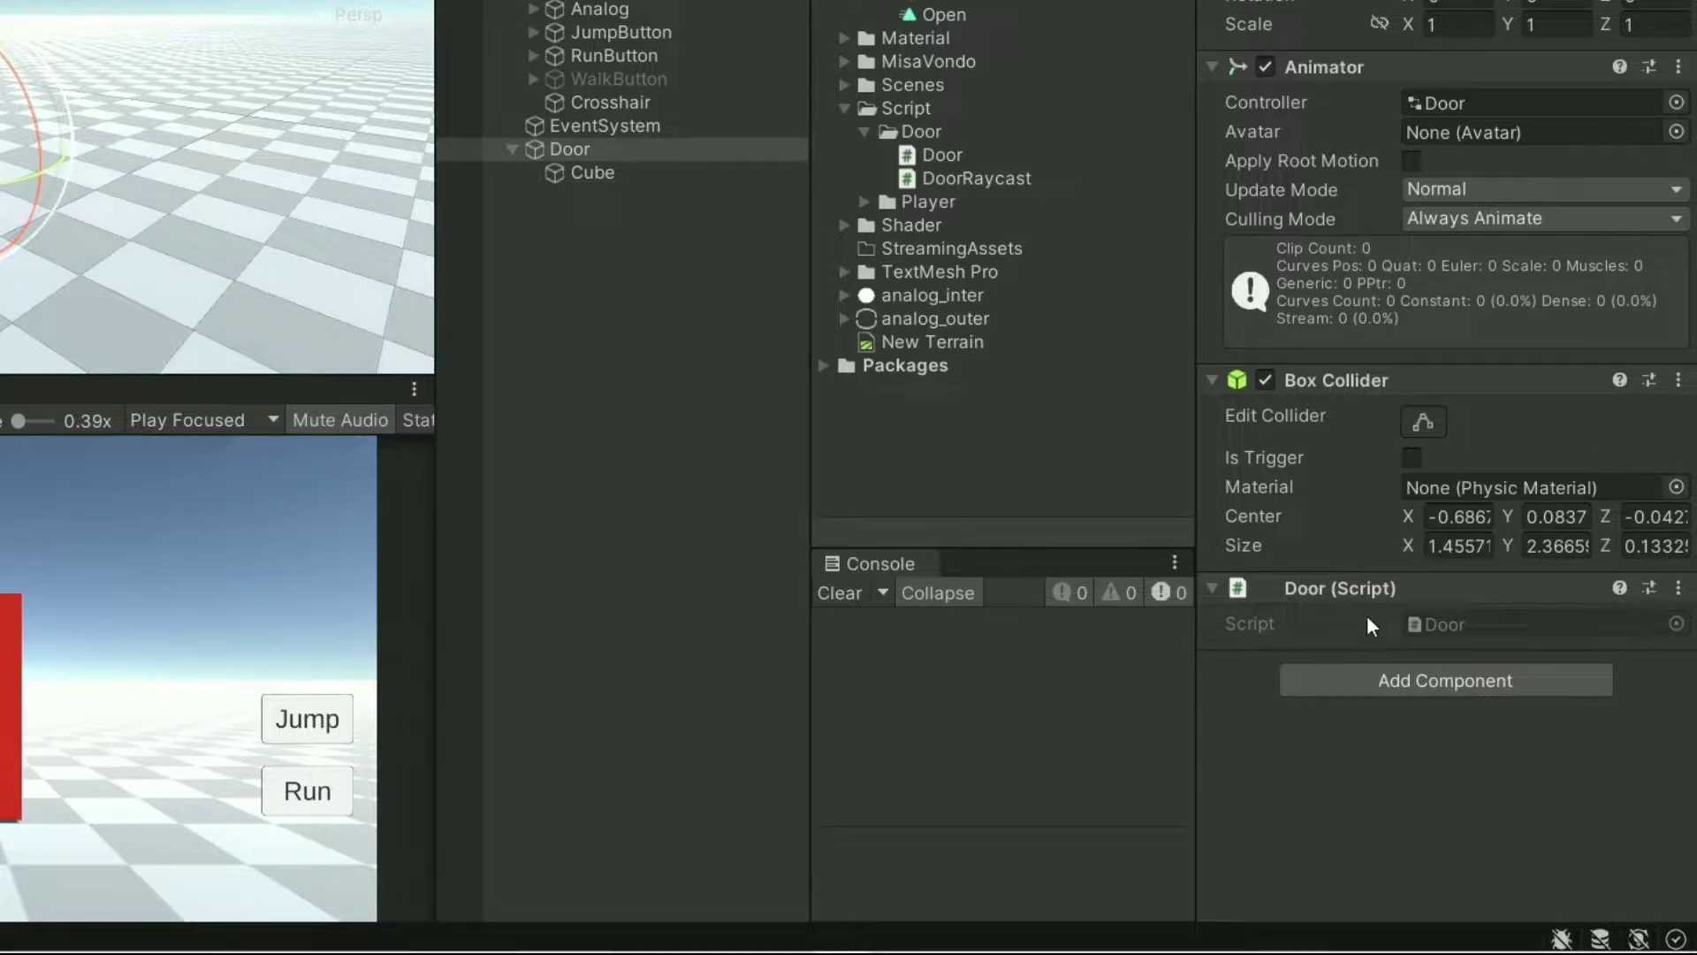
{"action": "left_click", "coordinate": [637, 236]}
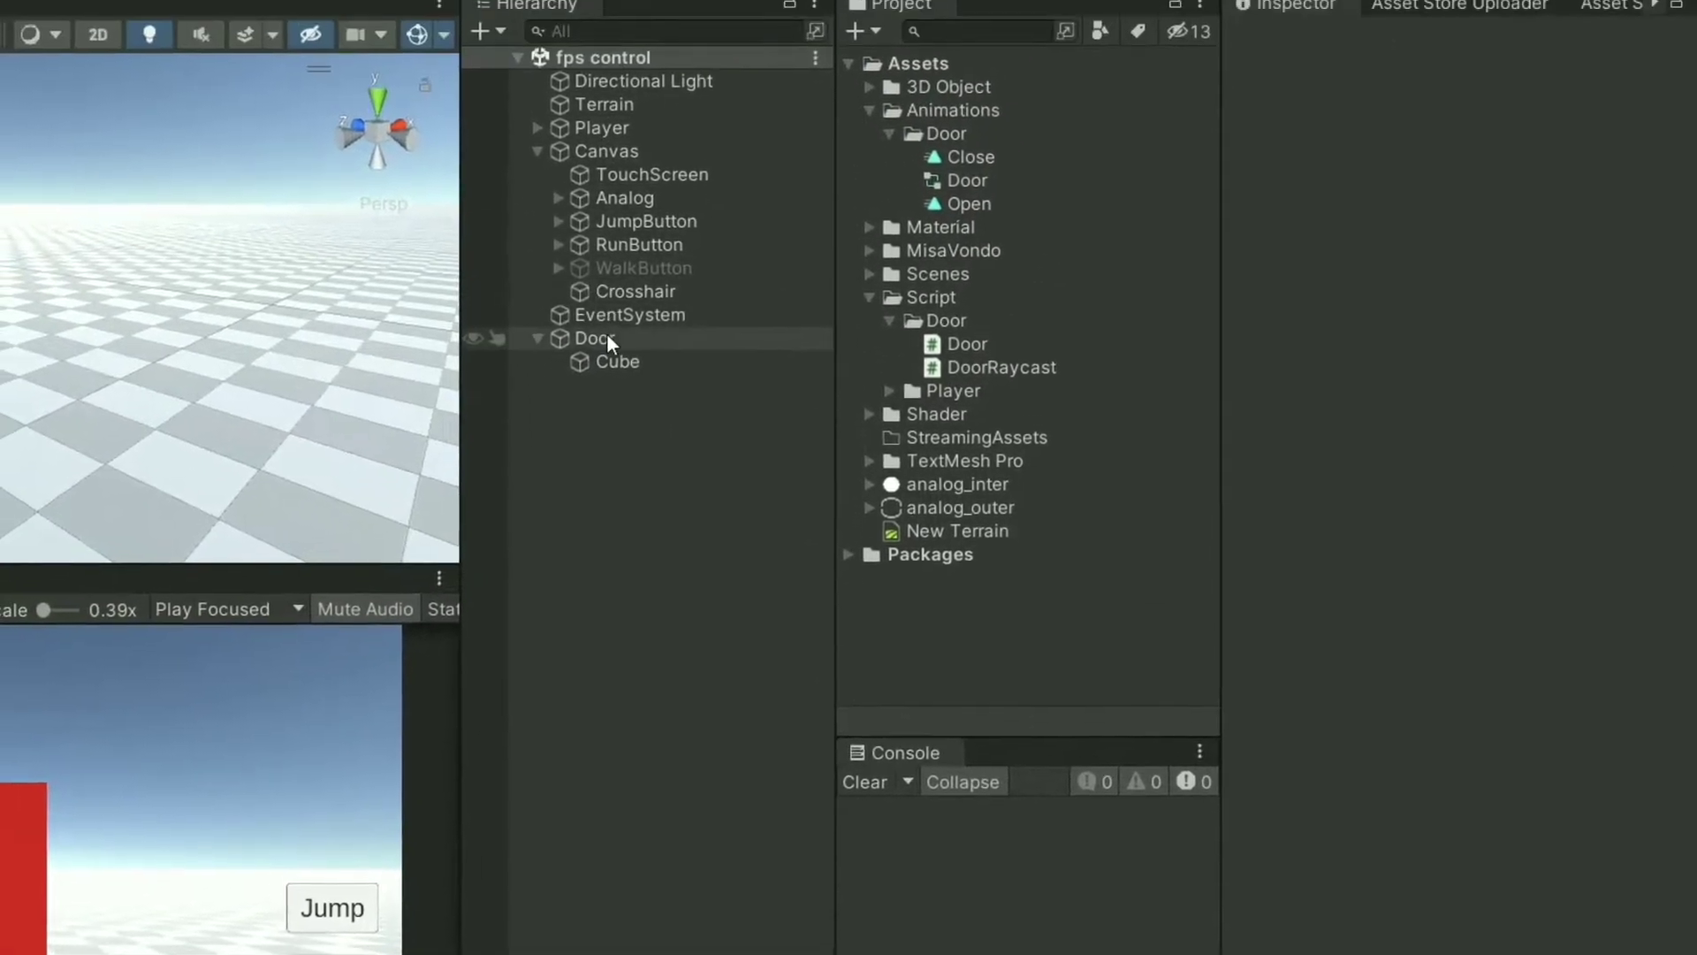
- Confirm the Door tag exists and tag the Door object as Door
{"action": "left_click", "coordinate": [624, 477]}
{"action": "left_click", "coordinate": [1425, 216]}
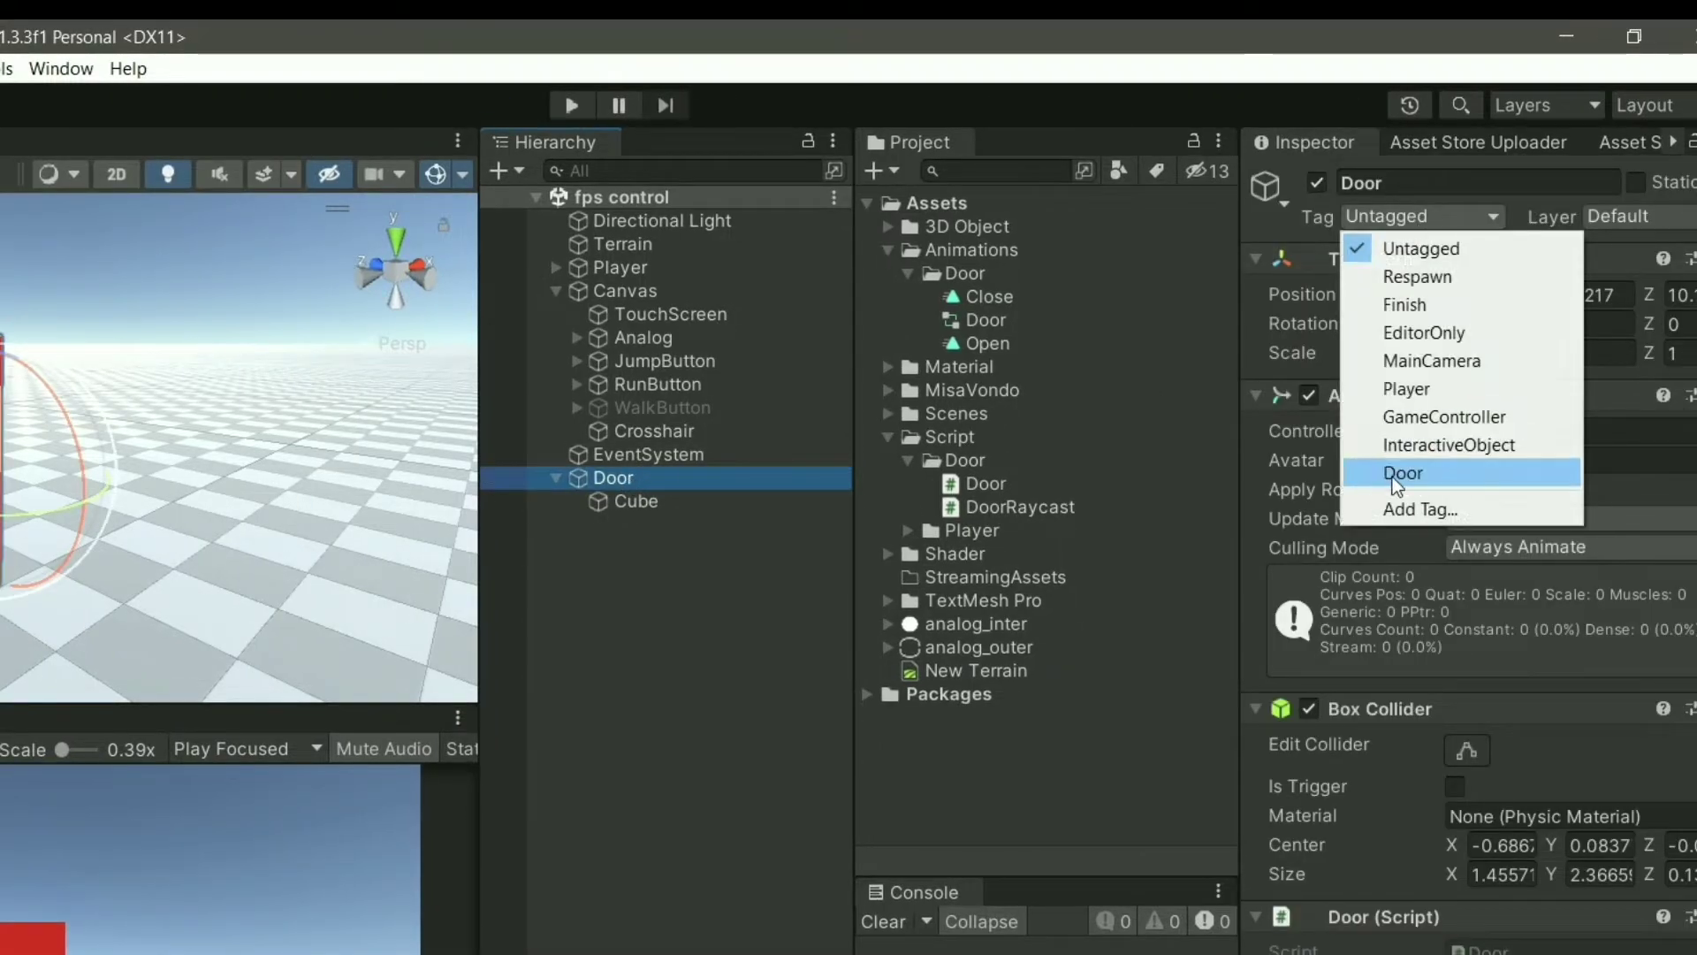
{"action": "left_click", "coordinate": [1419, 509]}
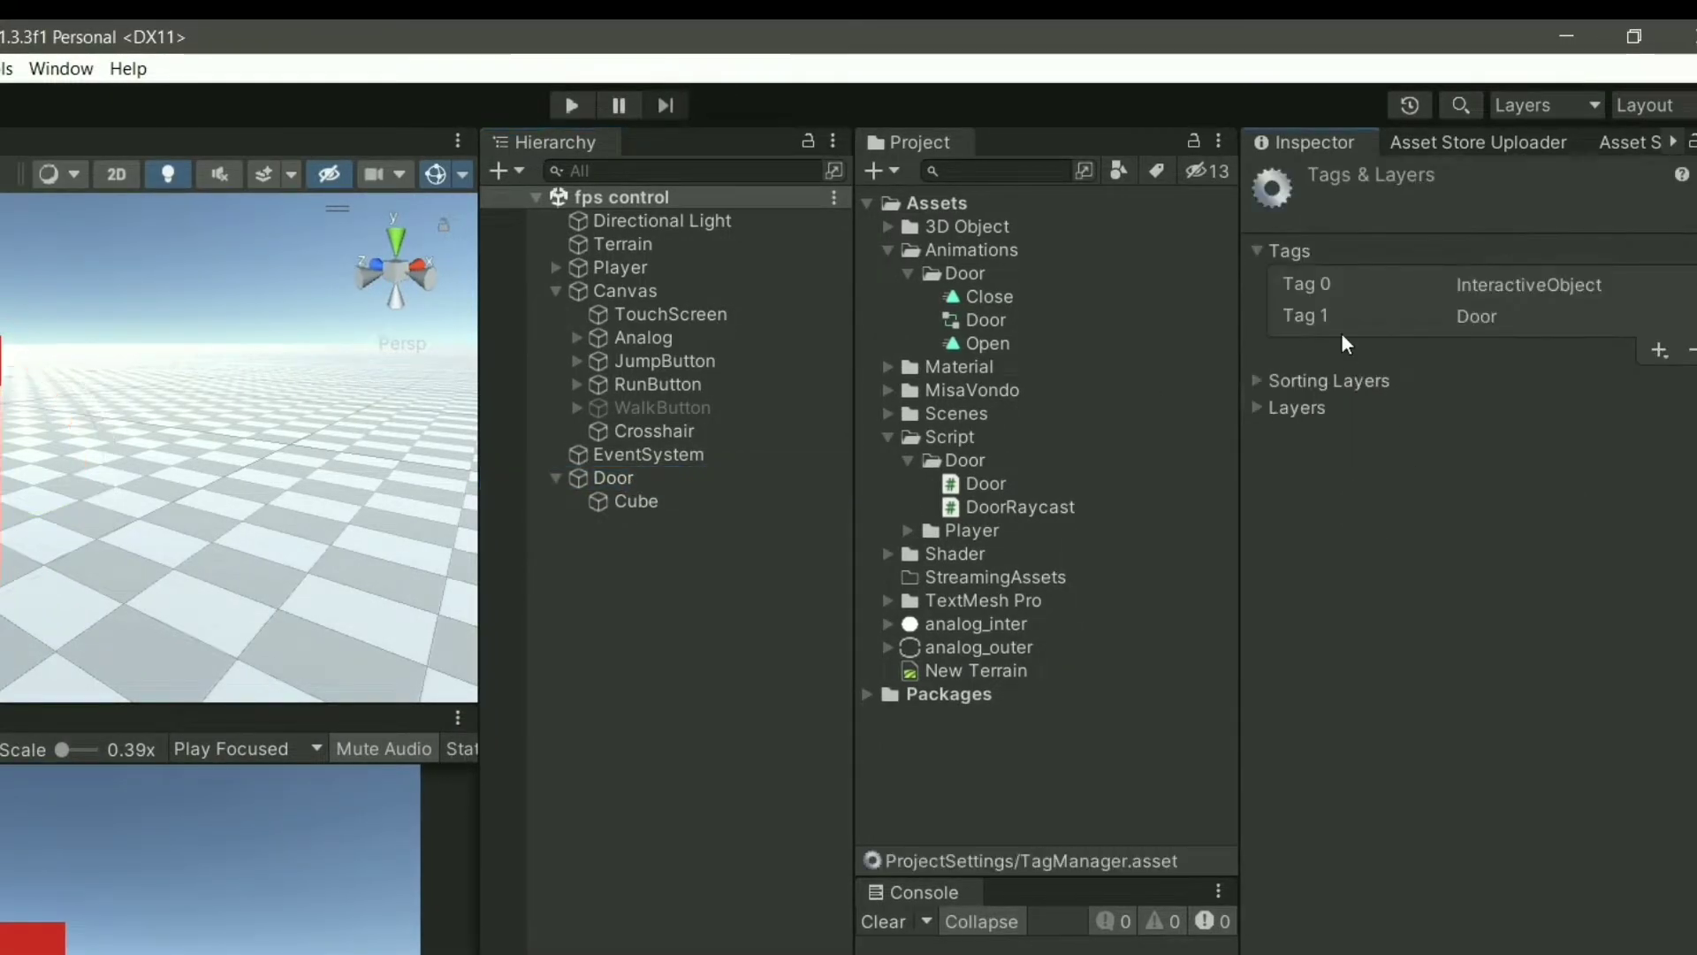
{"action": "left_click", "coordinate": [1478, 318]}
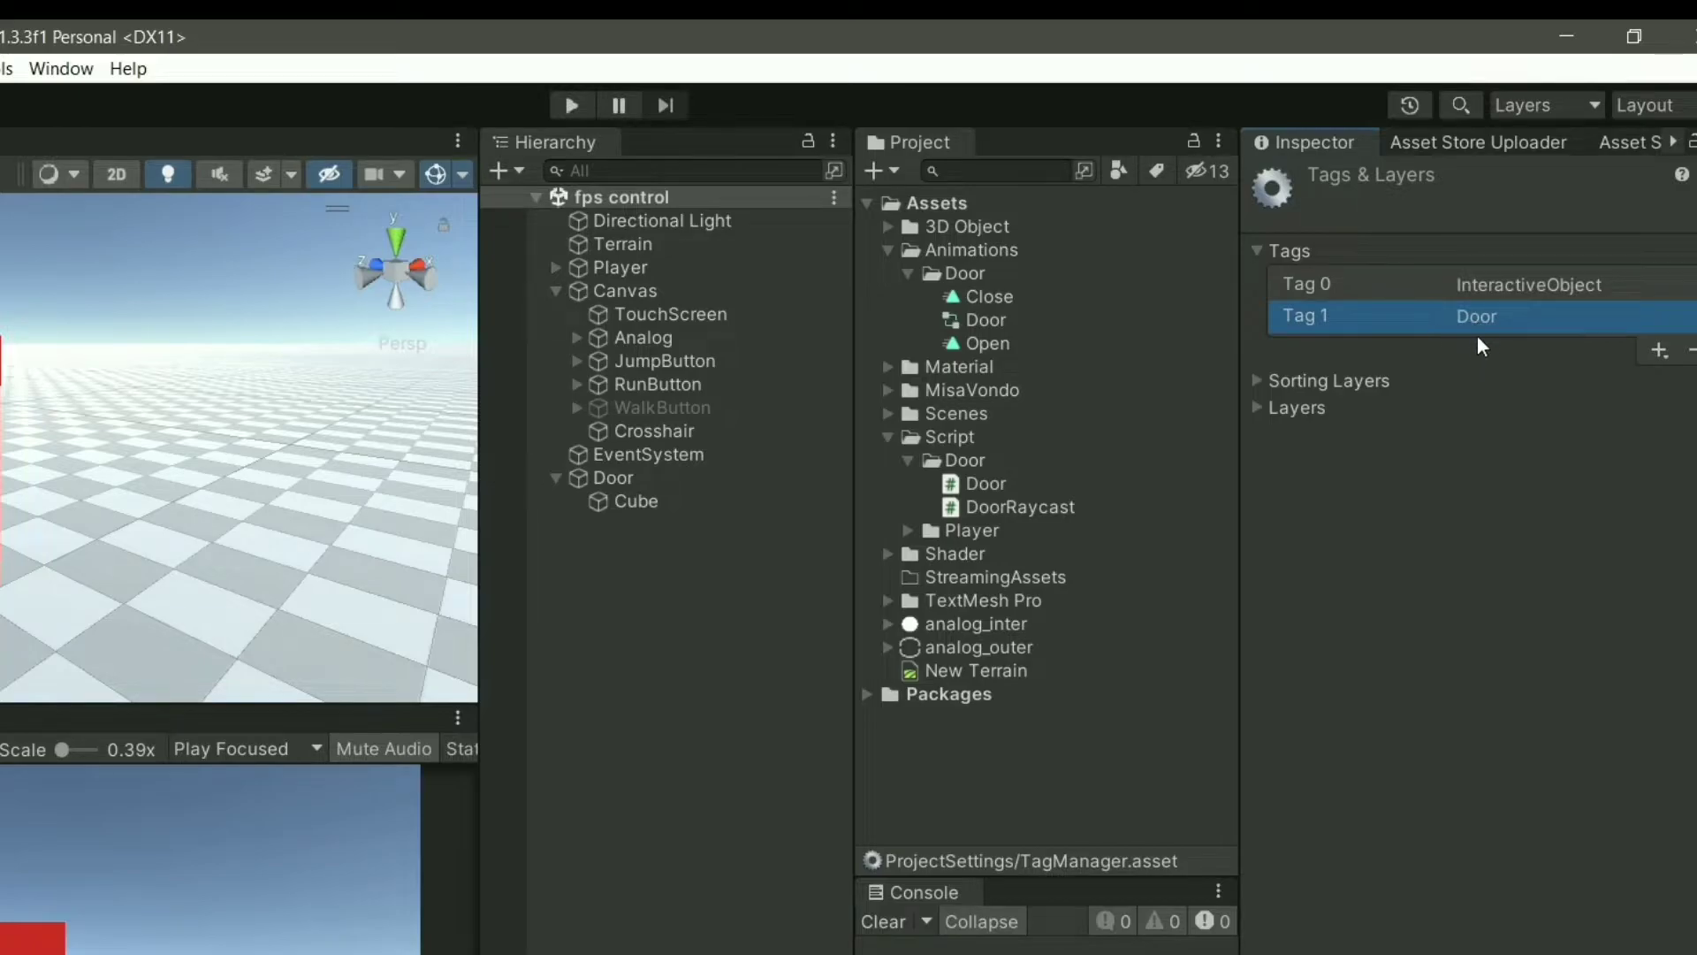
{"action": "left_click", "coordinate": [688, 478]}
{"action": "left_click", "coordinate": [1419, 216]}
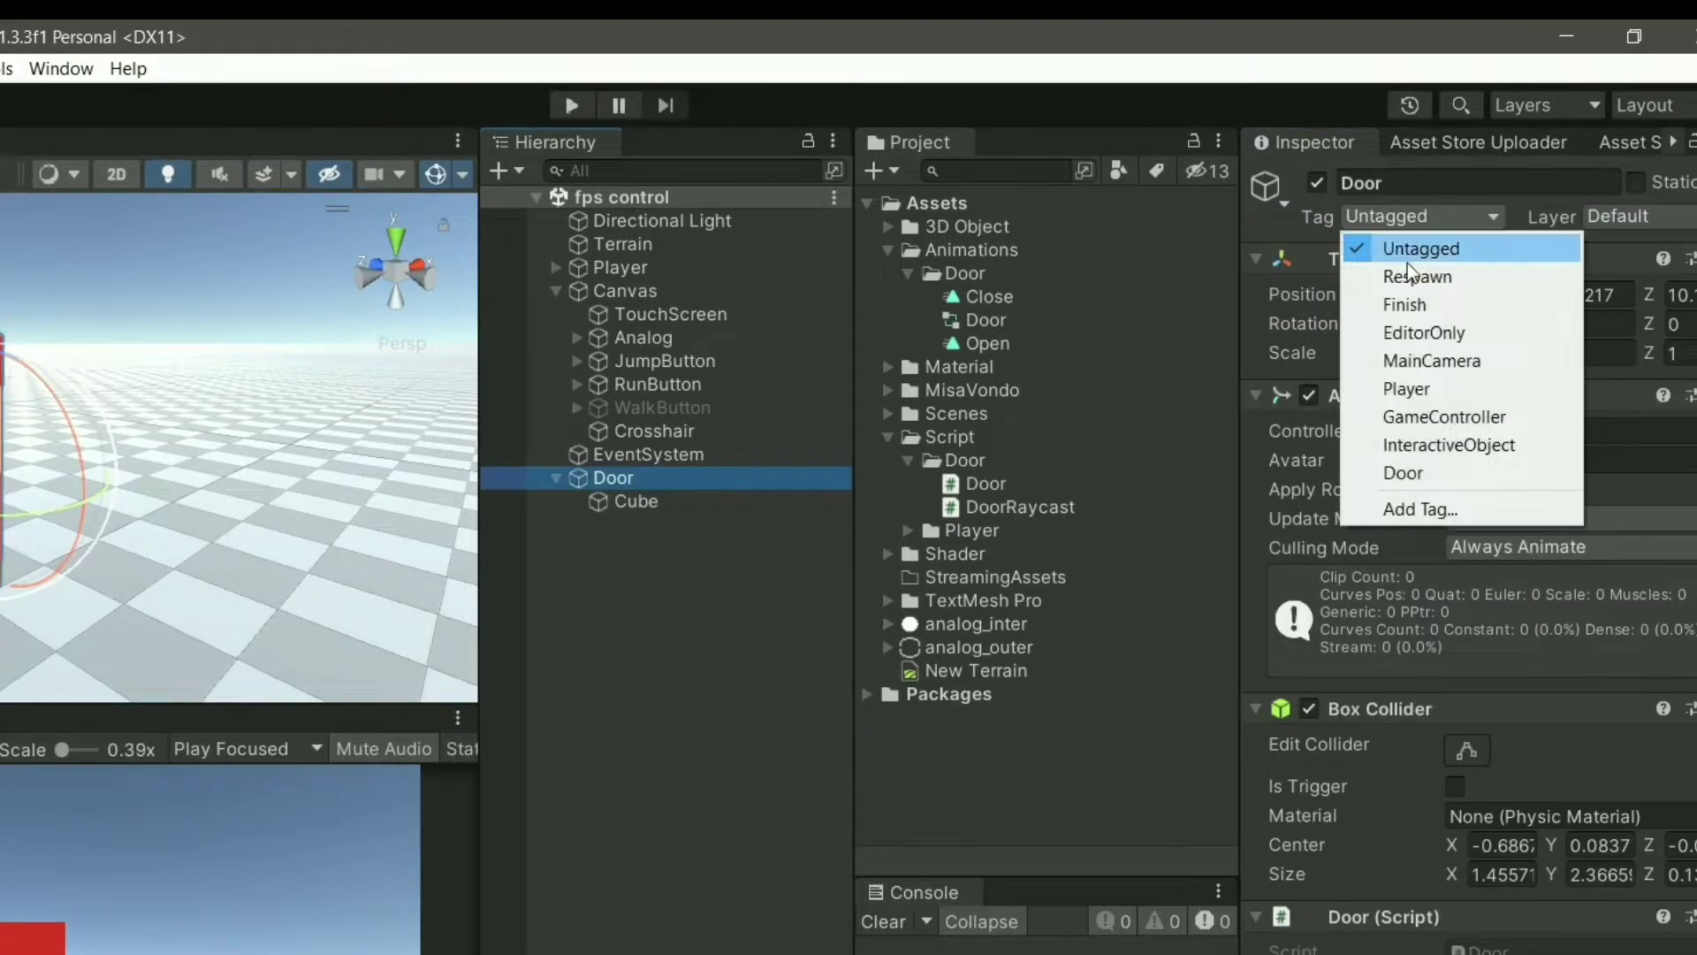
{"action": "left_click", "coordinate": [1403, 474]}
- Put the Door object on the Interact layer, applying it to this object only
{"action": "left_click", "coordinate": [1619, 224]}
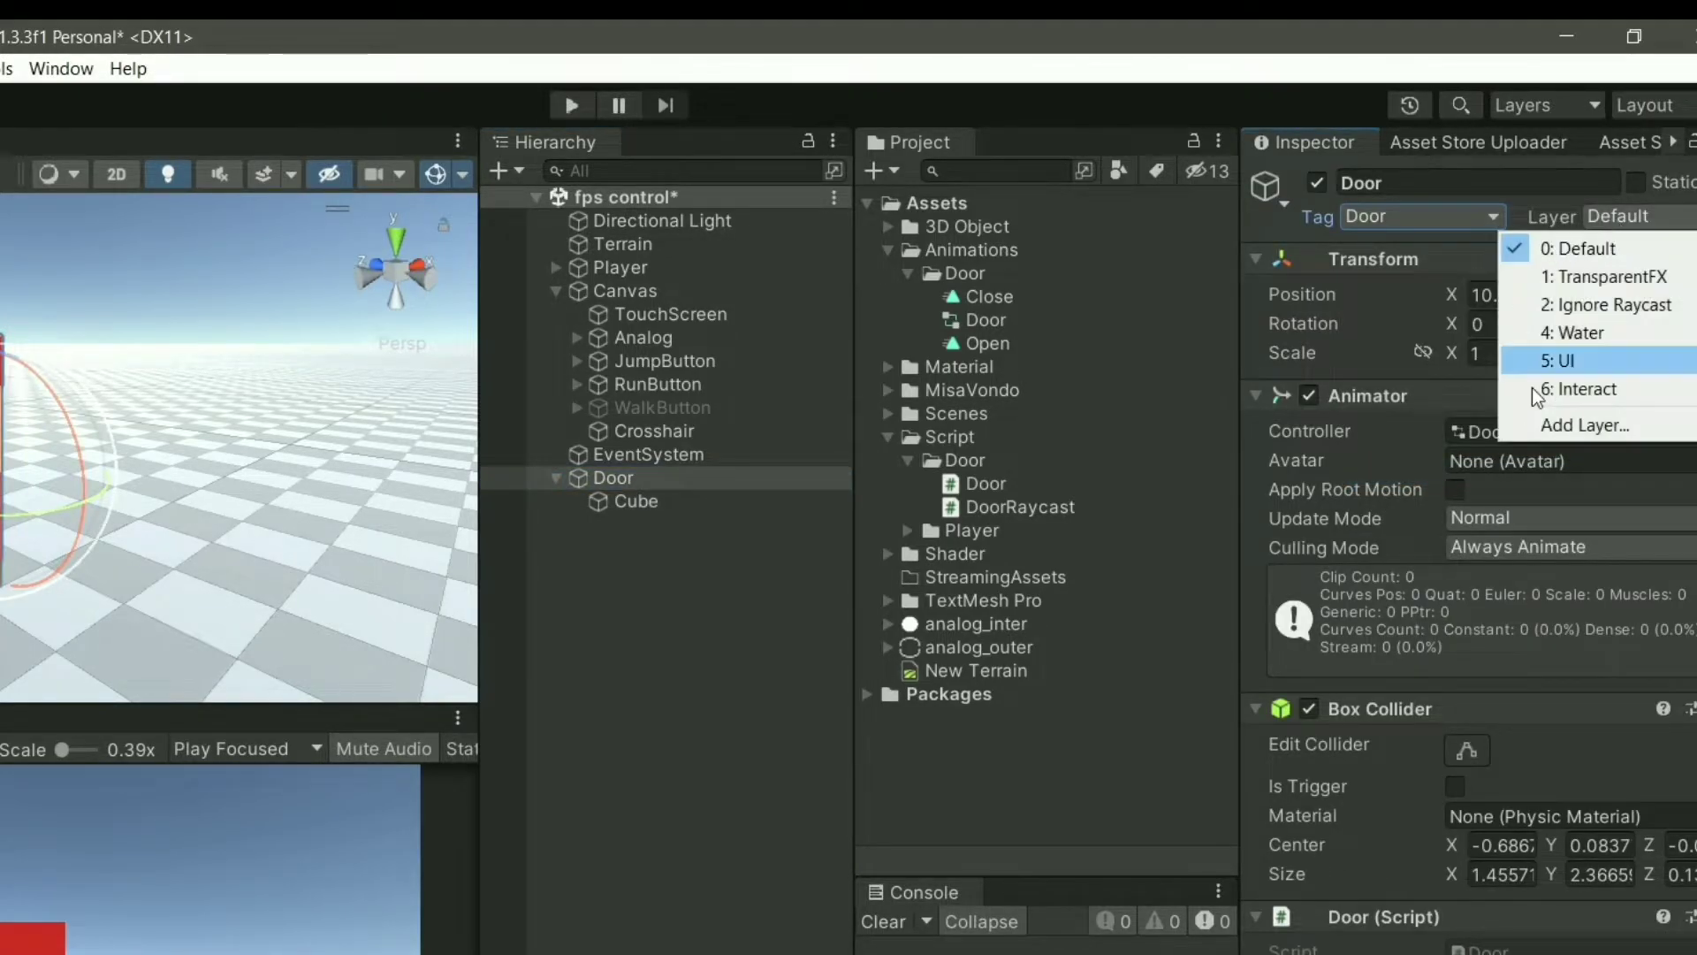
{"action": "left_click", "coordinate": [1581, 426]}
{"action": "left_click", "coordinate": [1520, 528]}
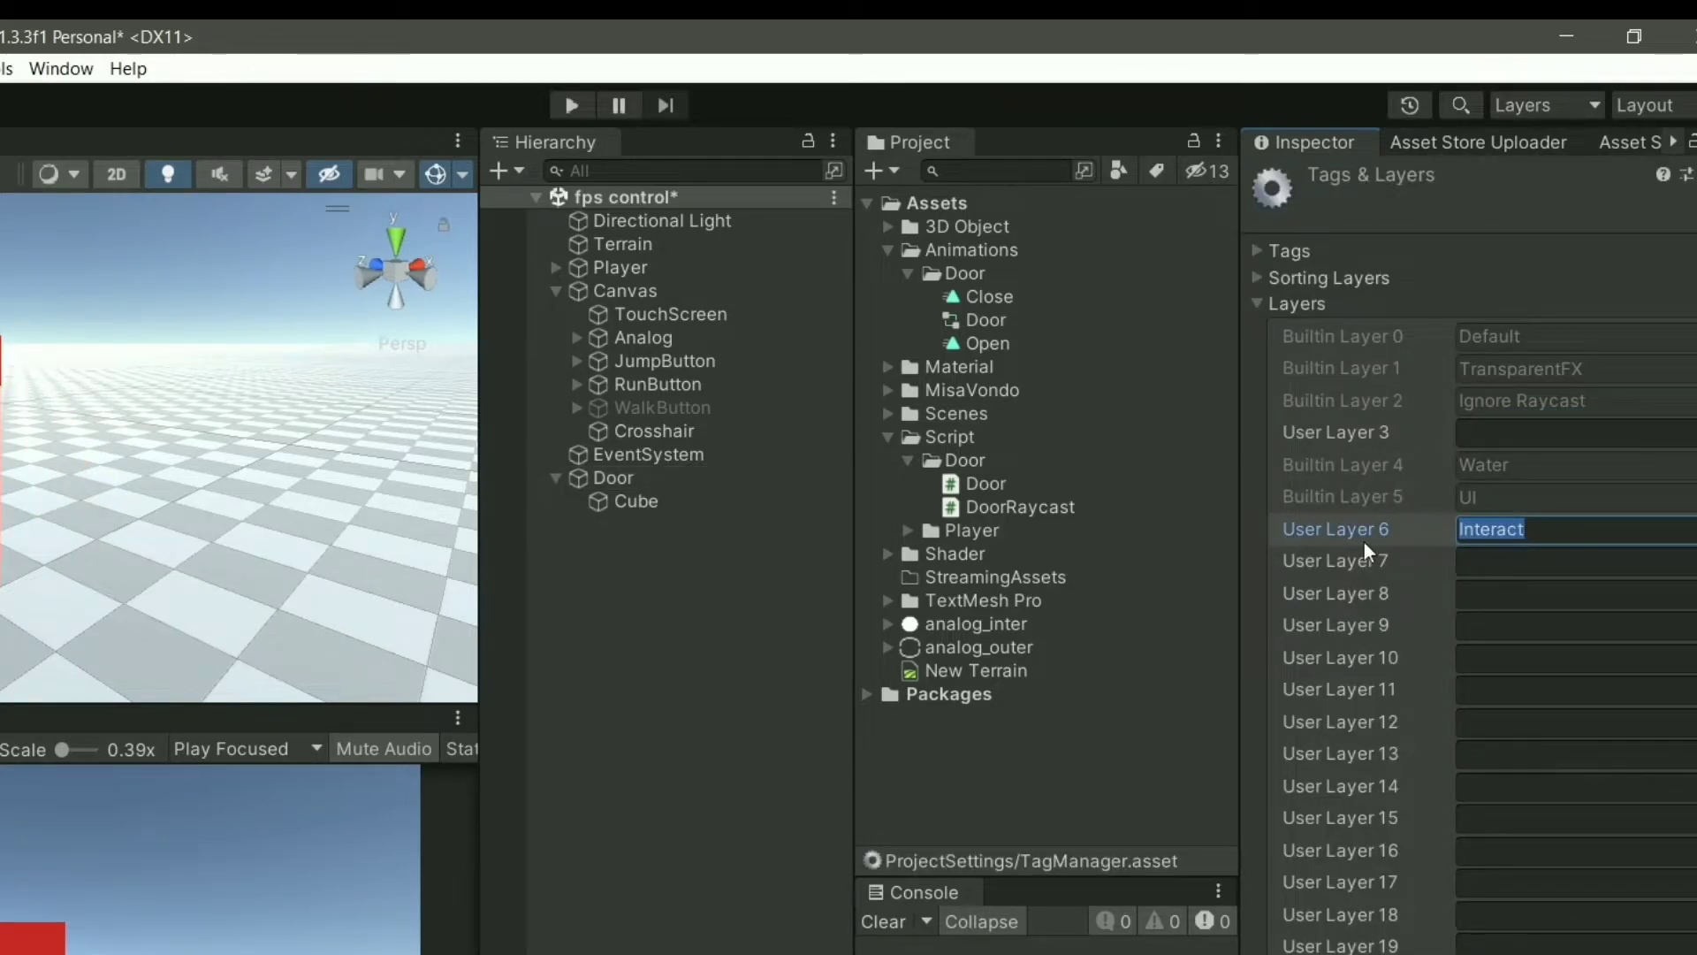
{"action": "left_click", "coordinate": [654, 470]}
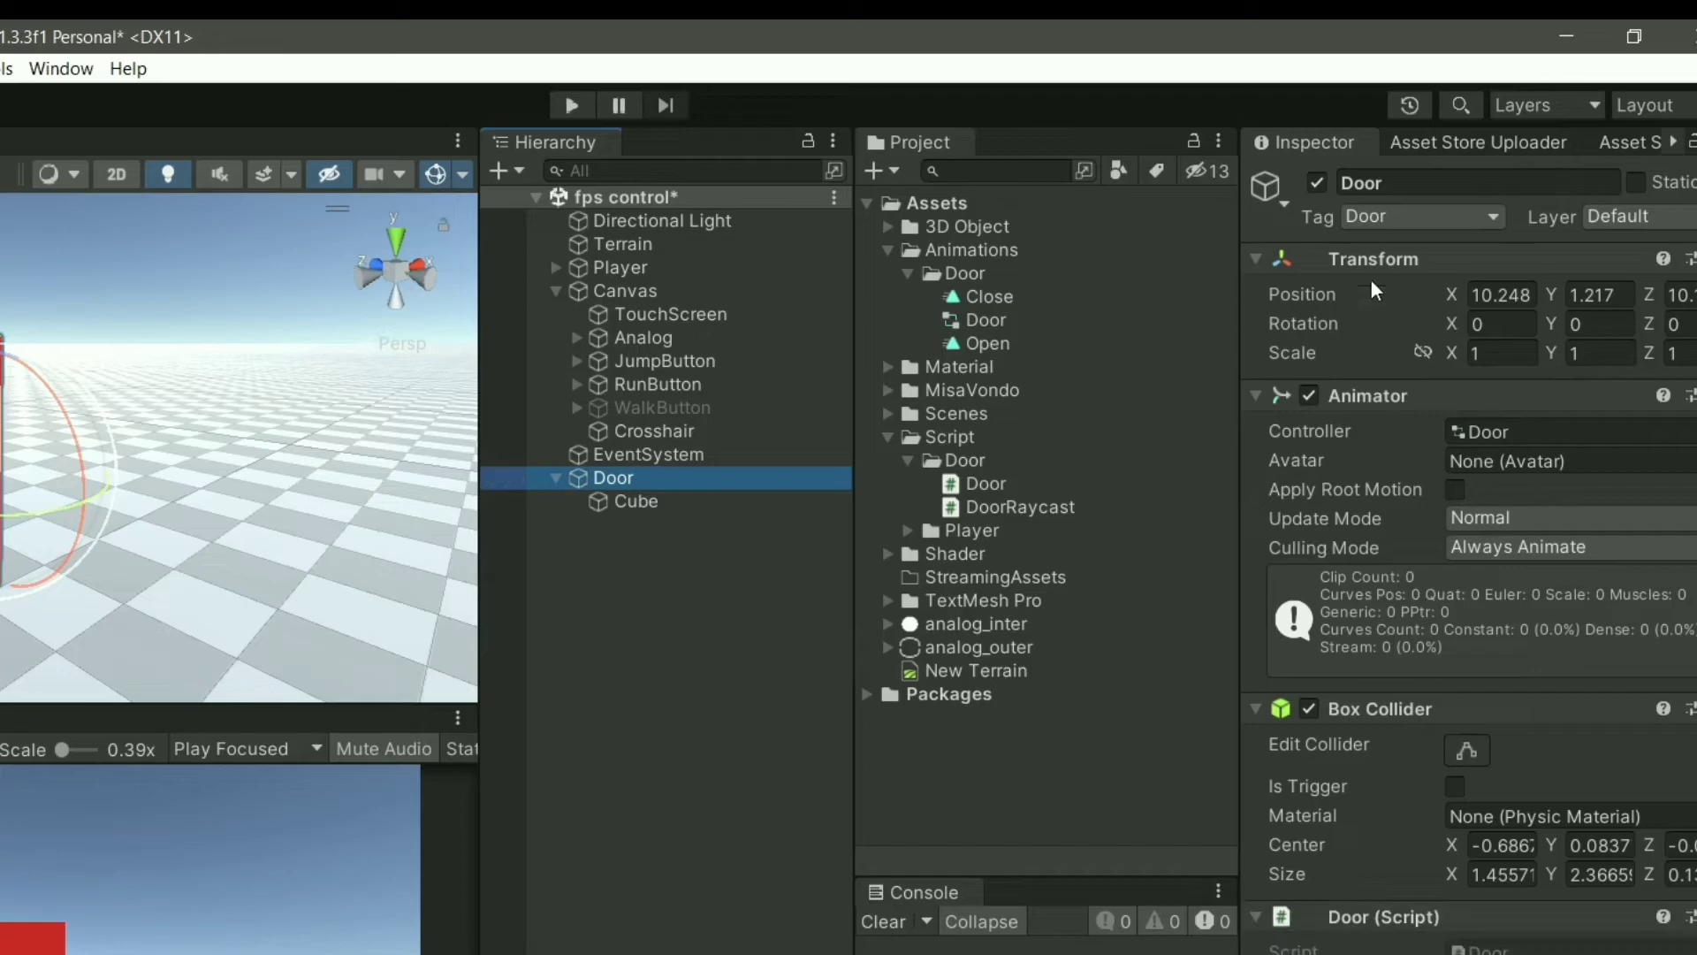
{"action": "left_click", "coordinate": [1599, 220]}
{"action": "left_click", "coordinate": [1622, 389]}
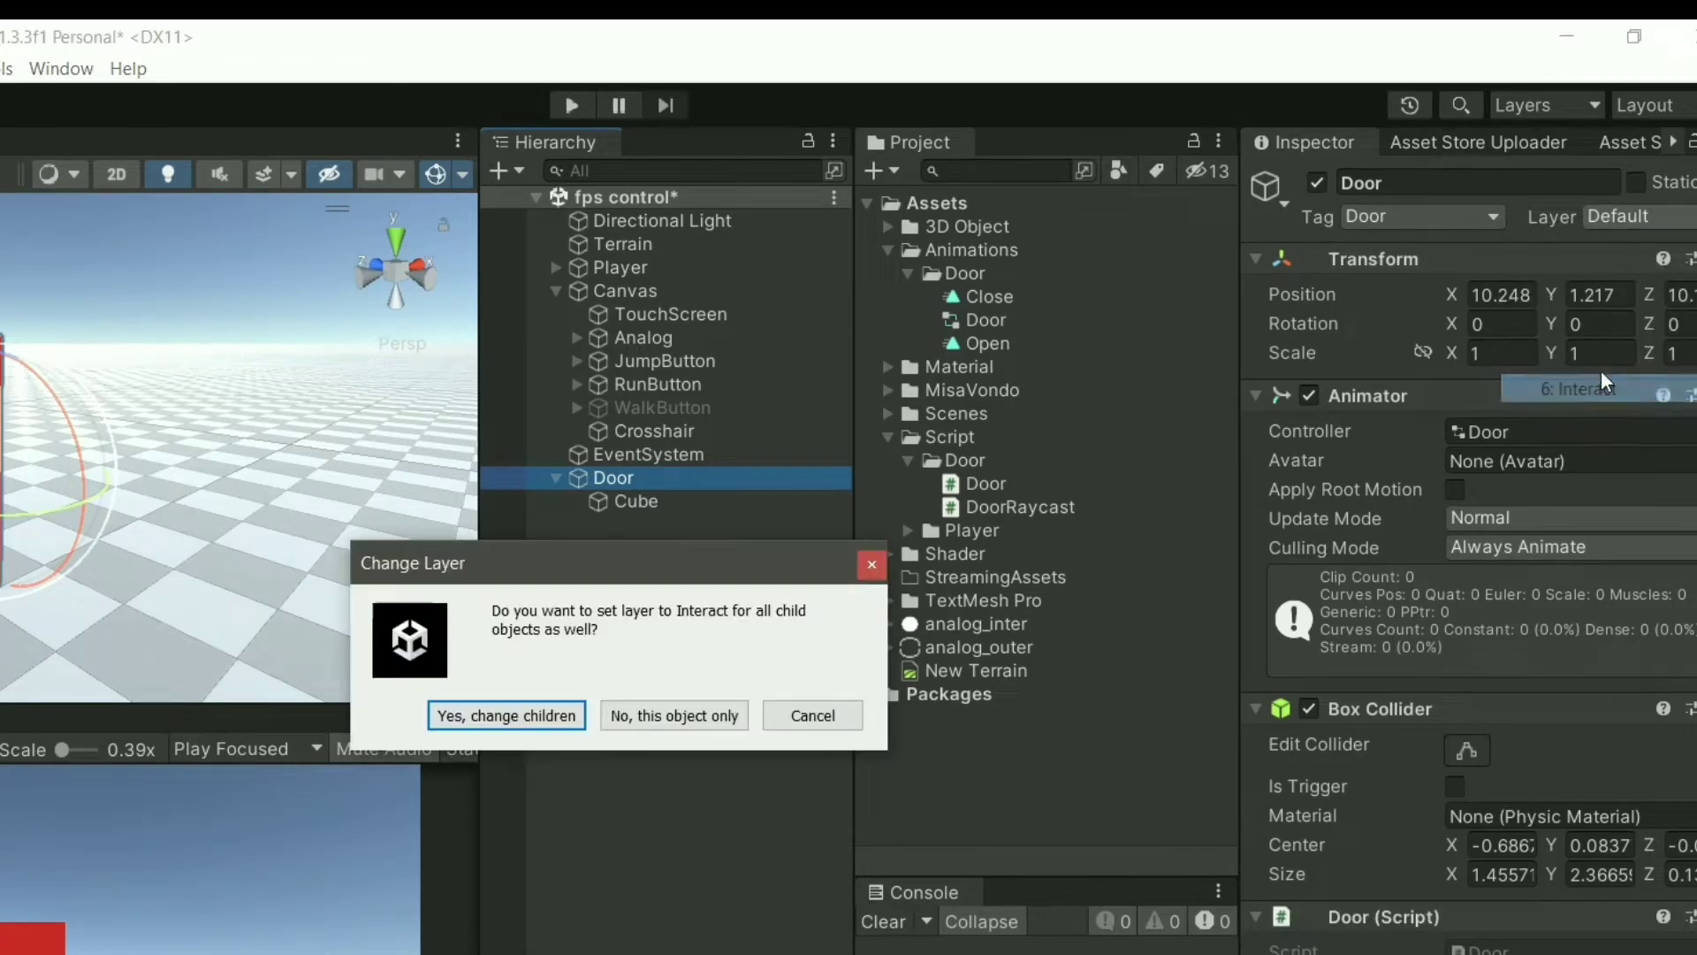
{"action": "left_click", "coordinate": [620, 716]}
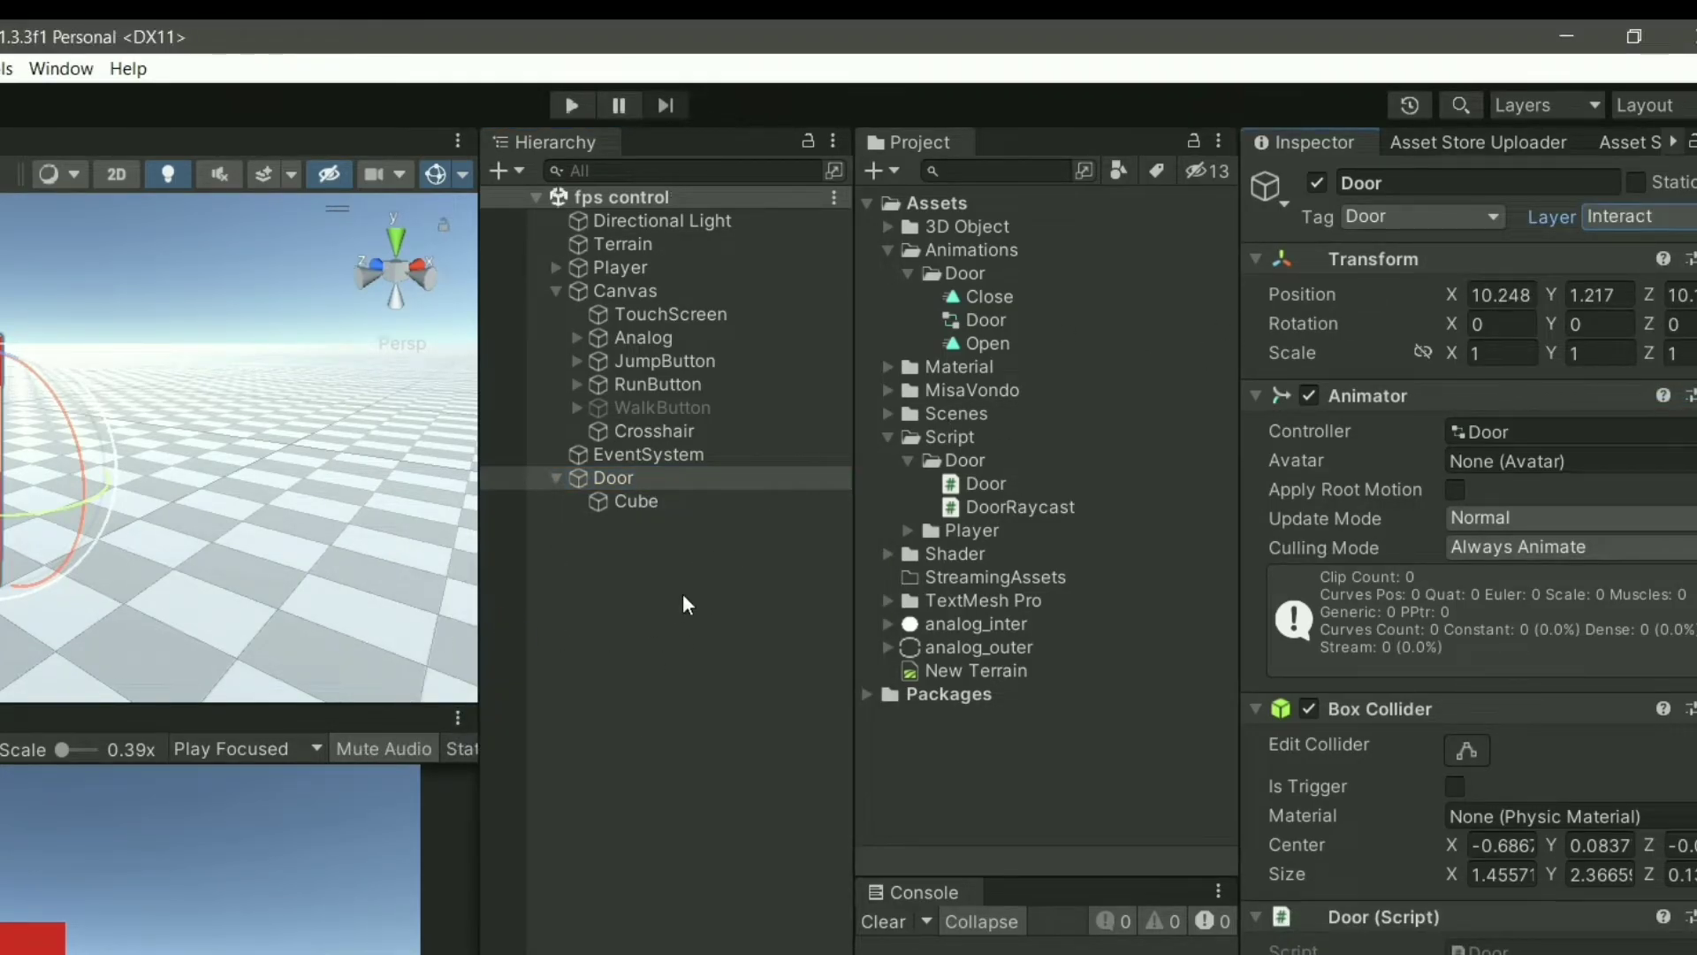
{"action": "left_click", "coordinate": [682, 592]}
- Attach the Door Raycast script to the Player and set its Ray Length to 2
{"action": "left_click", "coordinate": [646, 270]}
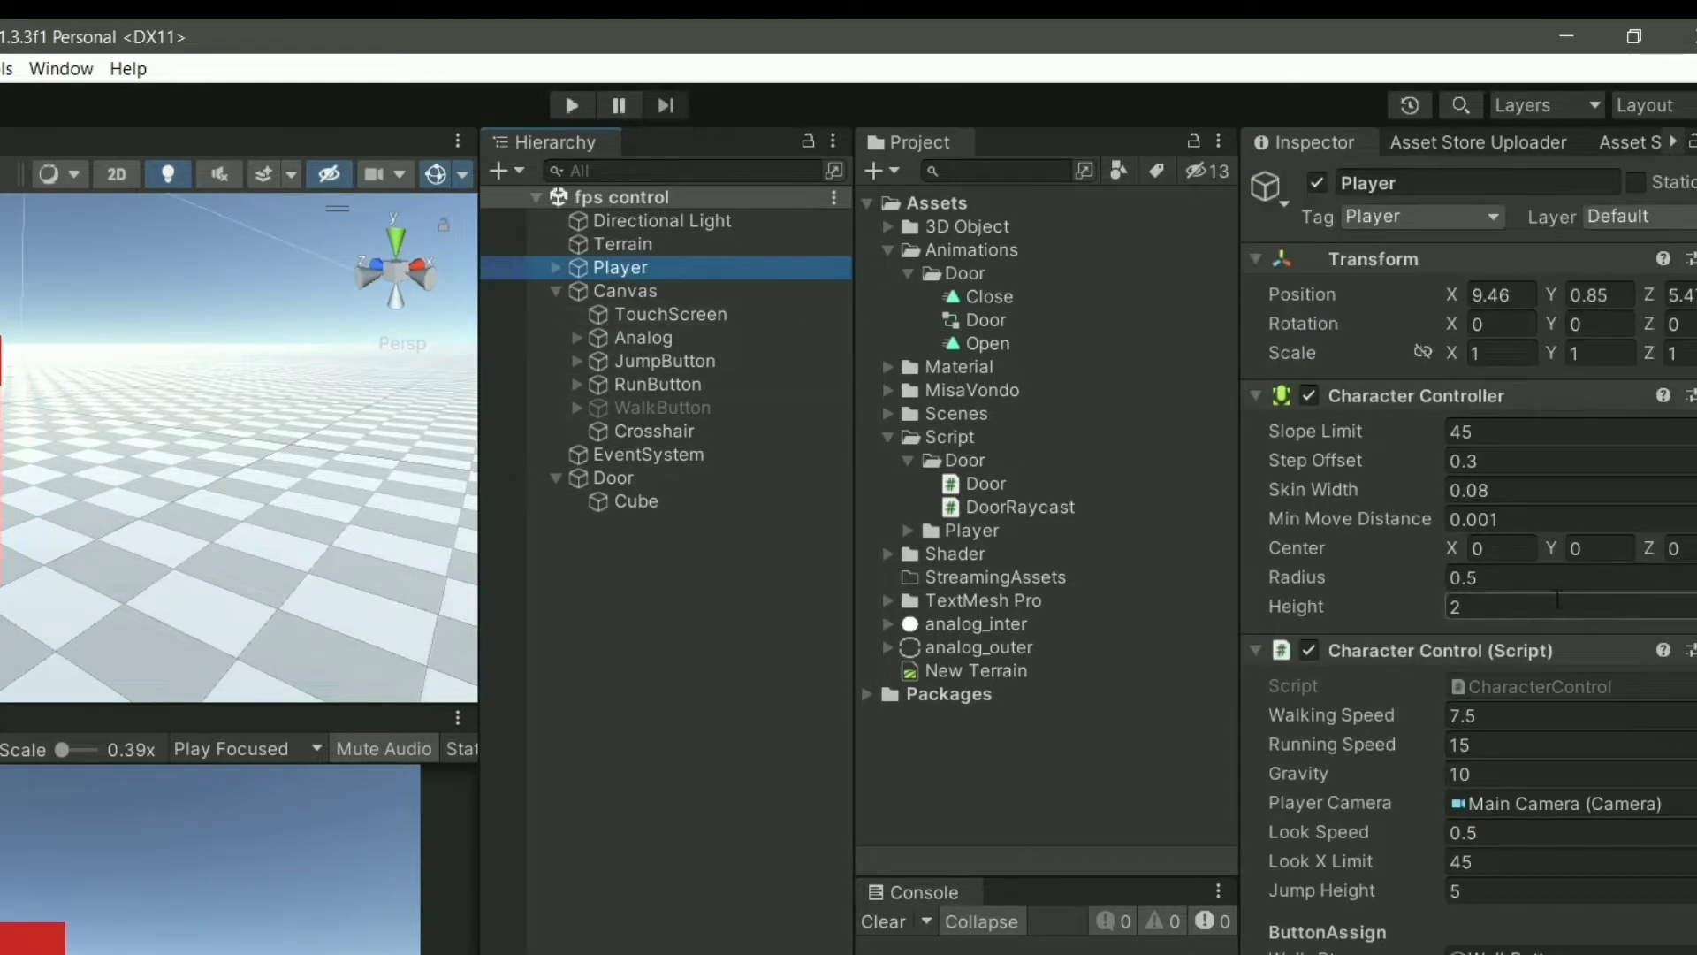
{"action": "left_click", "coordinate": [1467, 950]}
{"action": "type", "text": "d"}
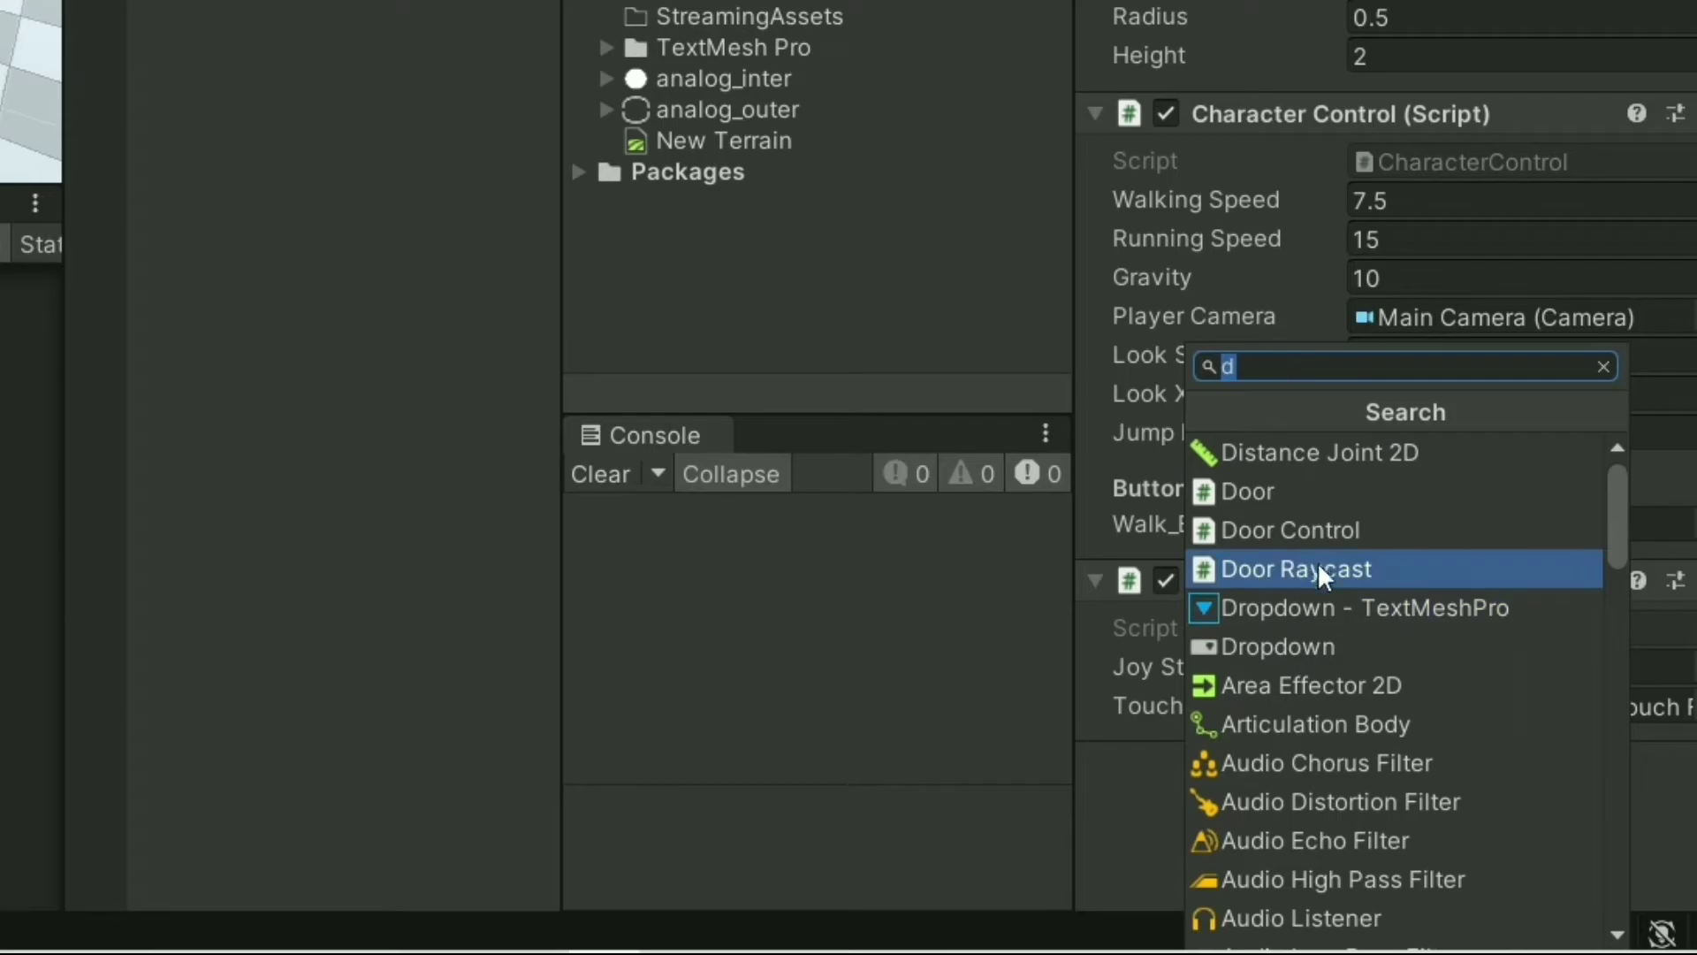
{"action": "left_click", "coordinate": [1317, 570]}
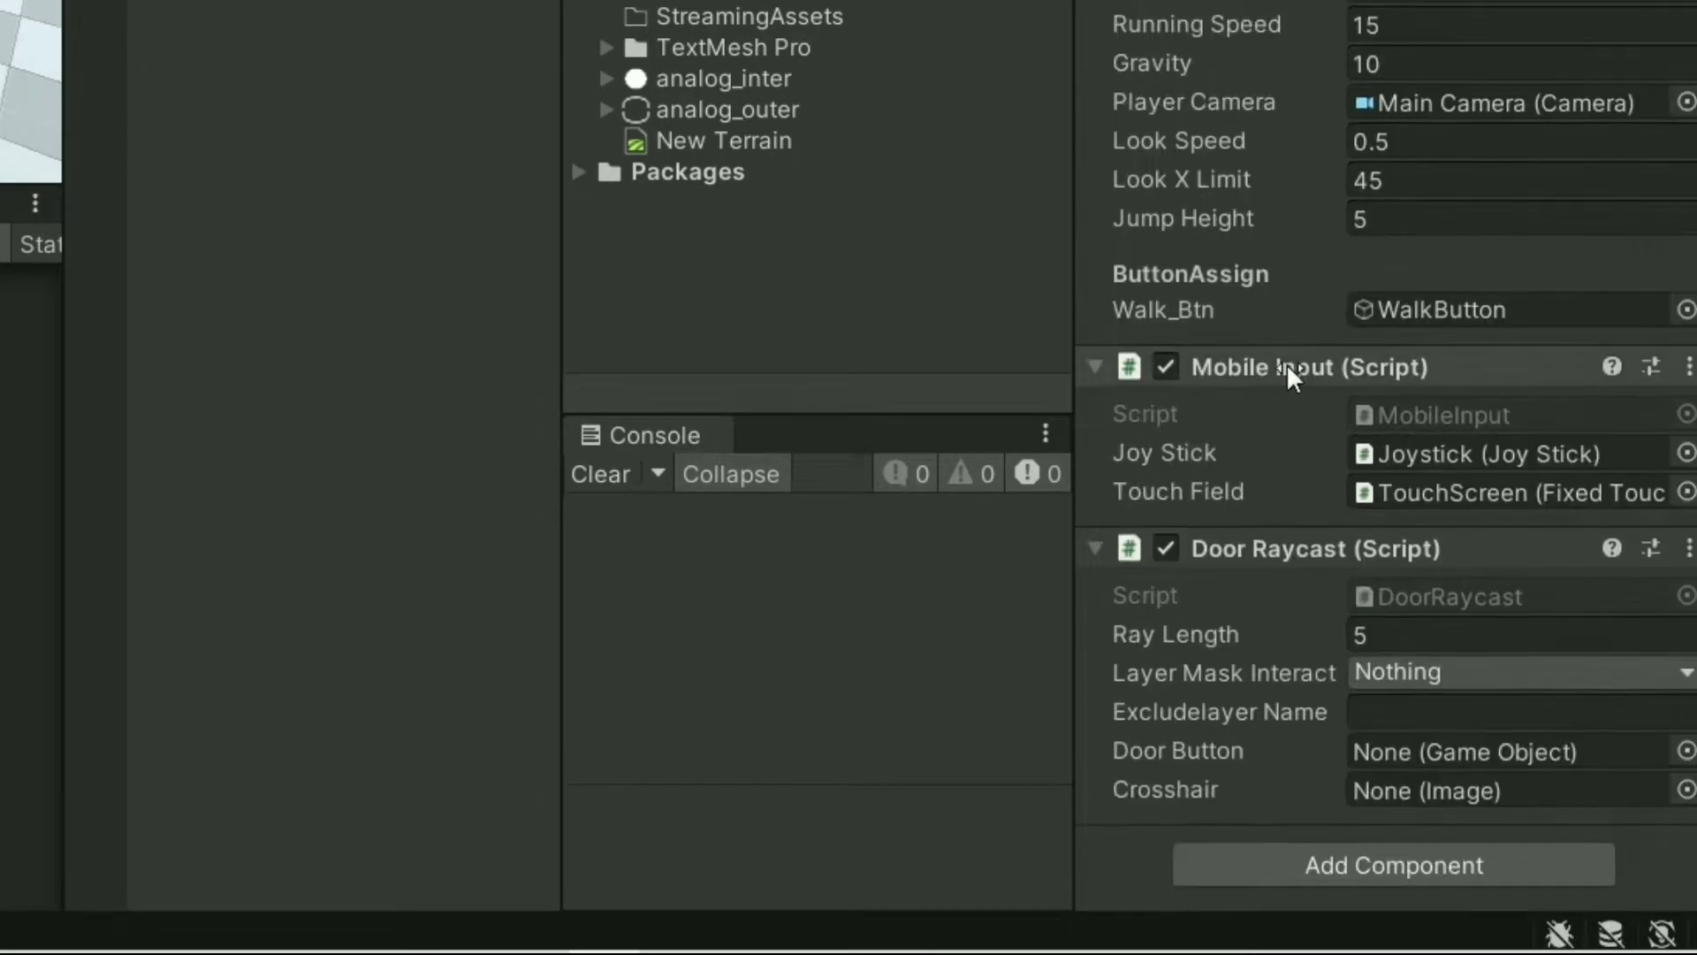
{"action": "left_click", "coordinate": [1402, 632]}
{"action": "type", "text": "2"}
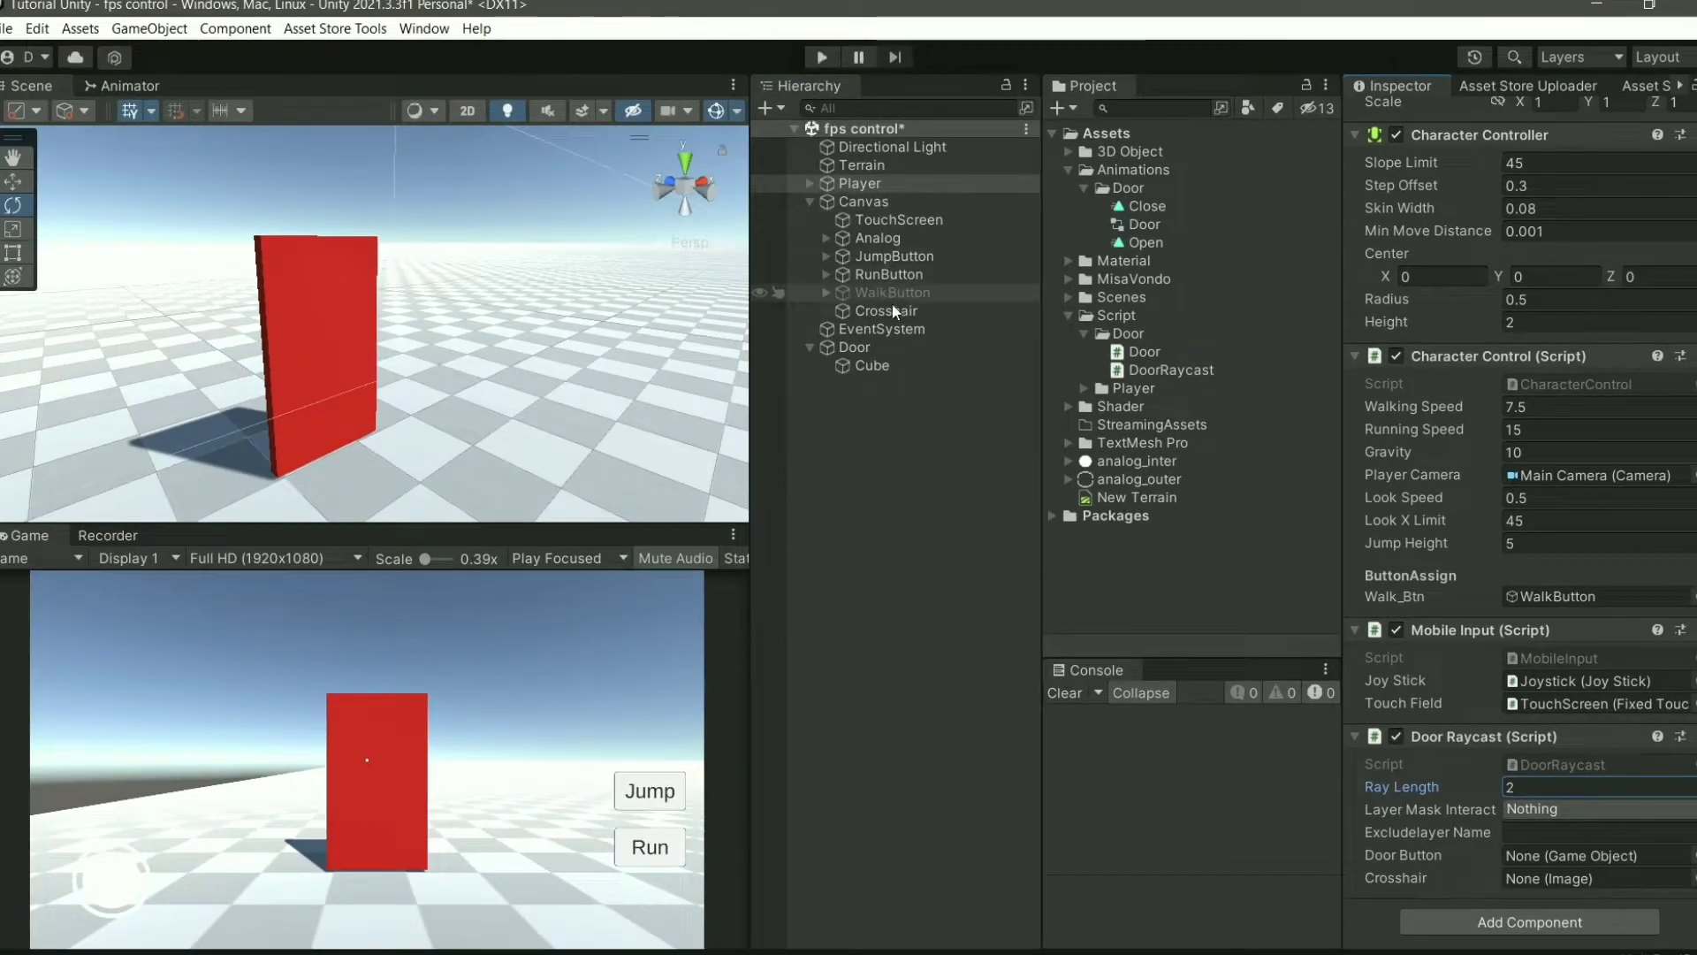
- Disable the existing Crosshair object under the Canvas
{"action": "left_click", "coordinate": [888, 309]}
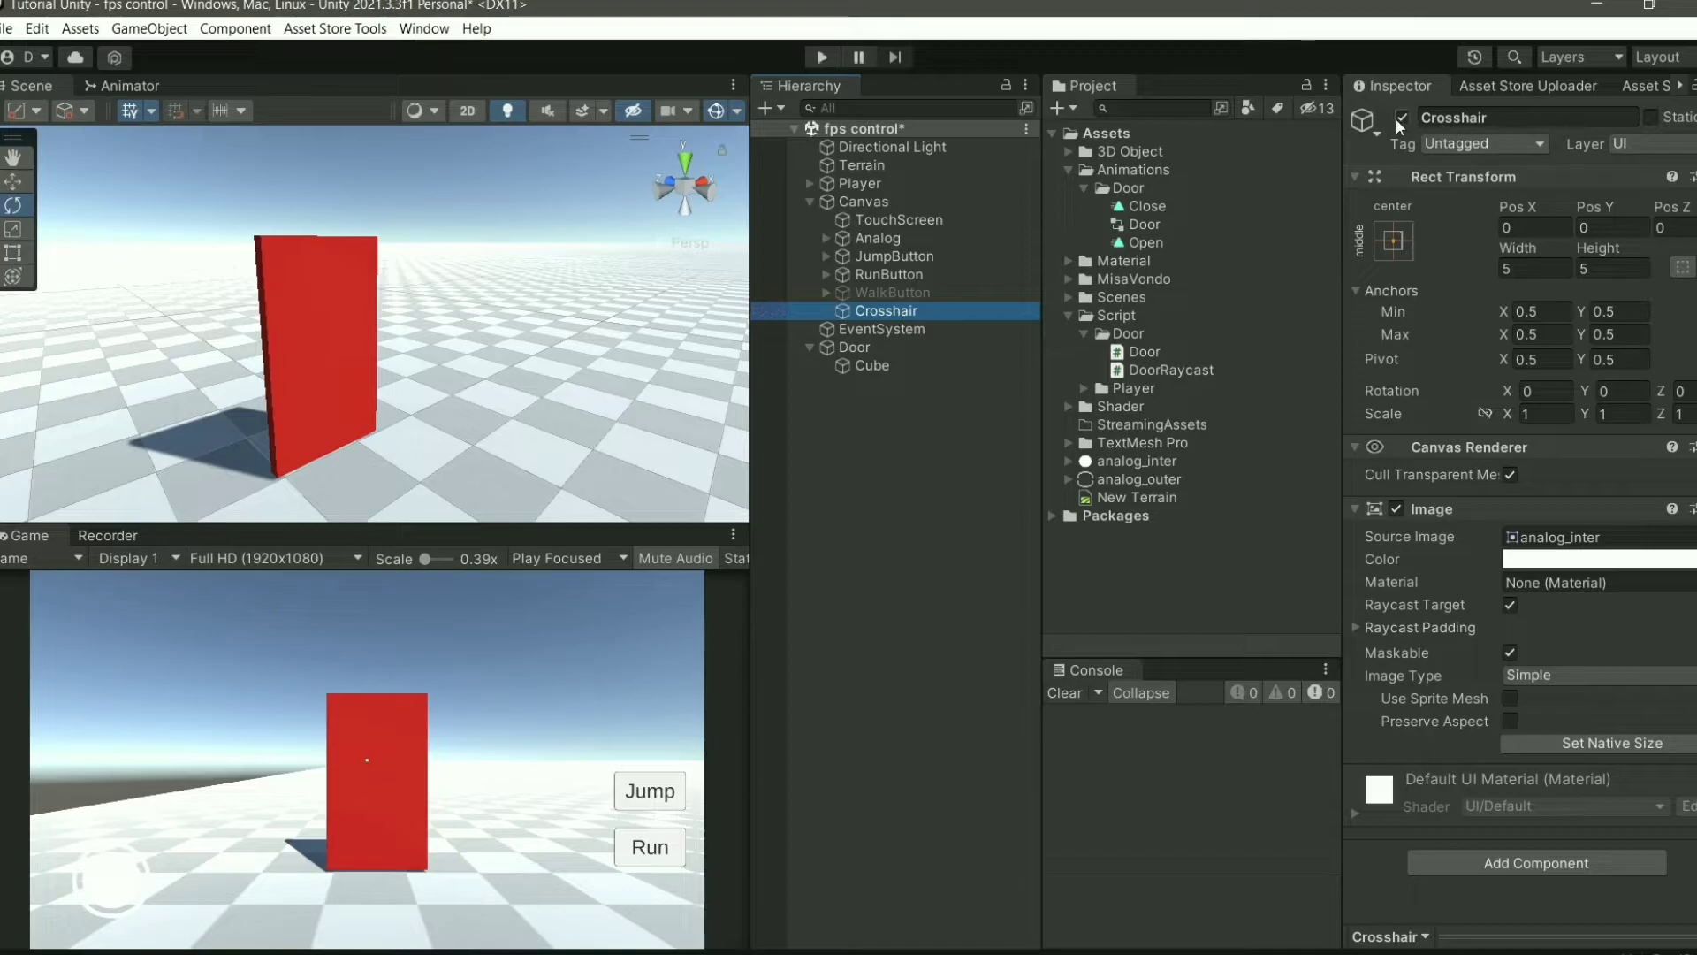
{"action": "left_click", "coordinate": [1397, 122]}
{"action": "left_click", "coordinate": [937, 310]}
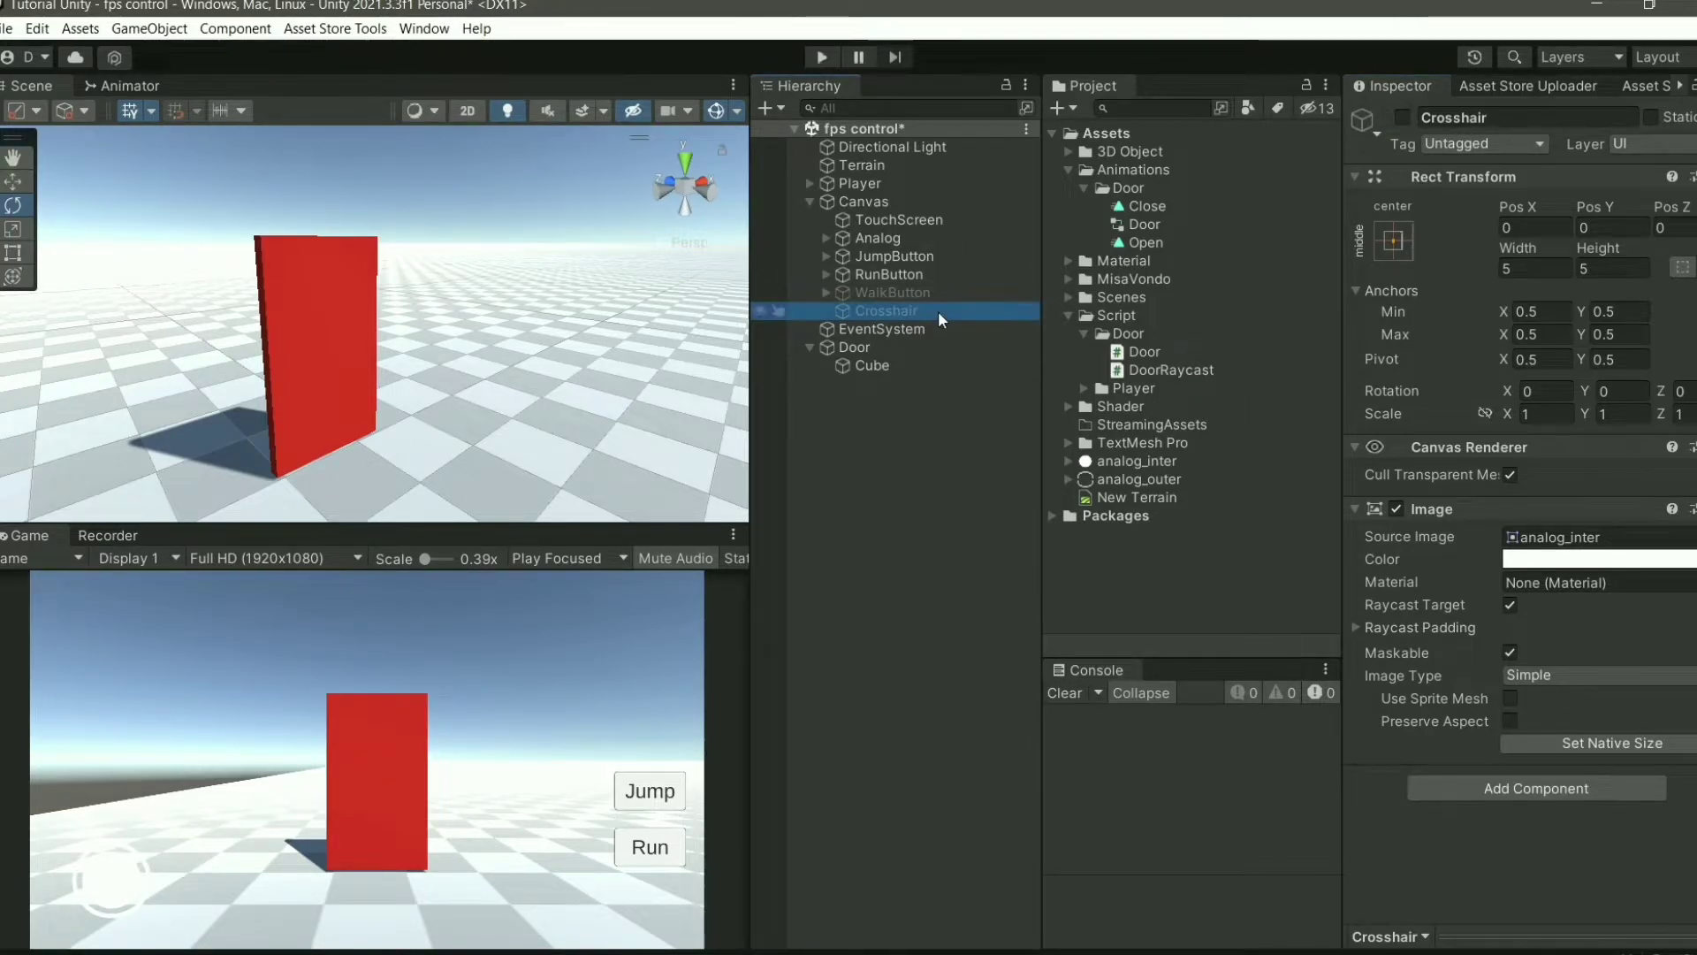
{"action": "right_click", "coordinate": [856, 202]}
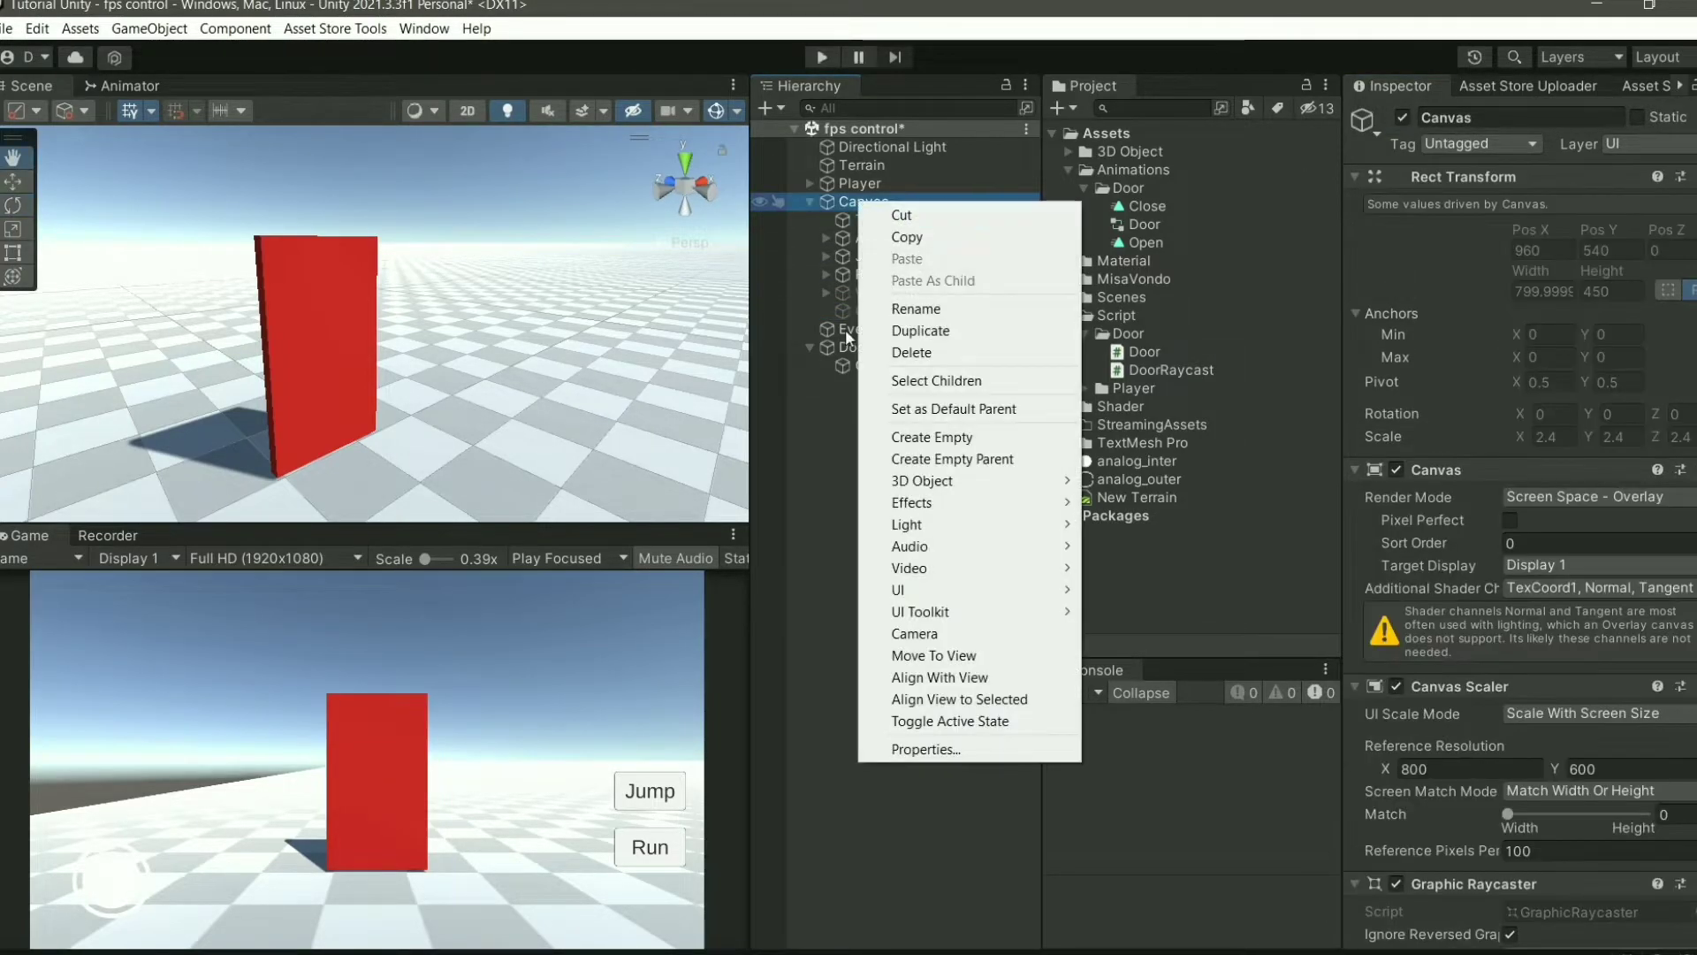
{"action": "left_click", "coordinate": [845, 308]}
- Create a new UI Image under the Canvas named Crosshair
{"action": "right_click", "coordinate": [861, 206]}
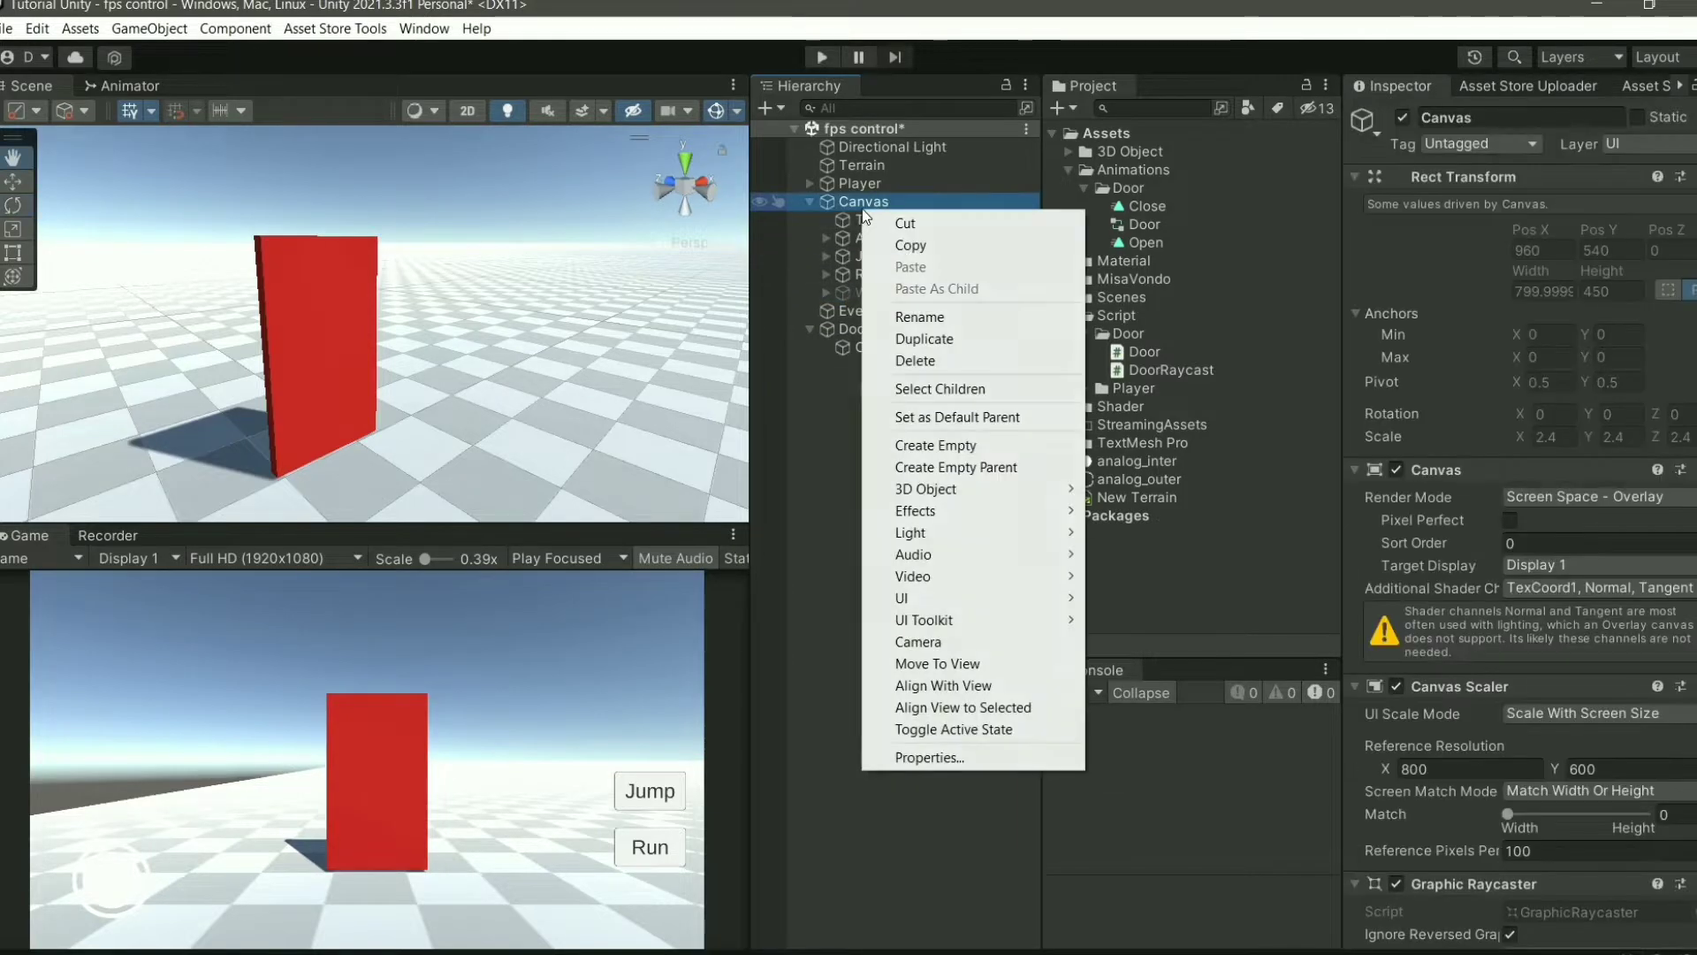
{"action": "mouse_move", "coordinate": [914, 597]}
{"action": "left_click", "coordinate": [1115, 597]}
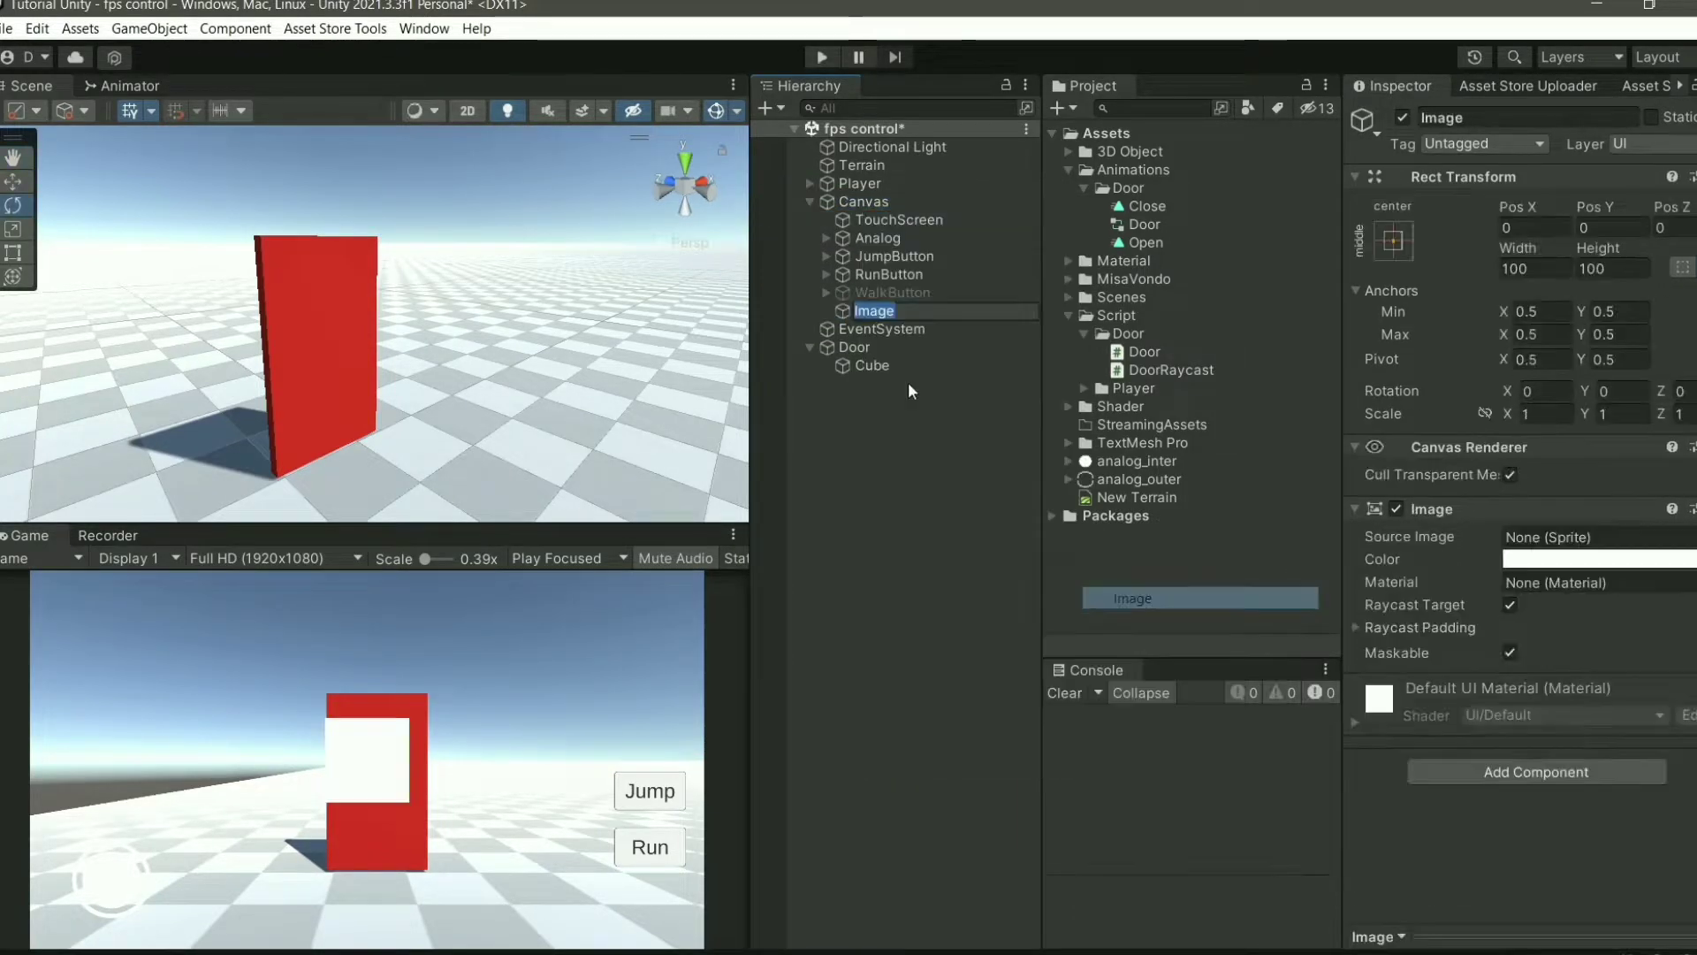
{"action": "type", "text": "Chro"}
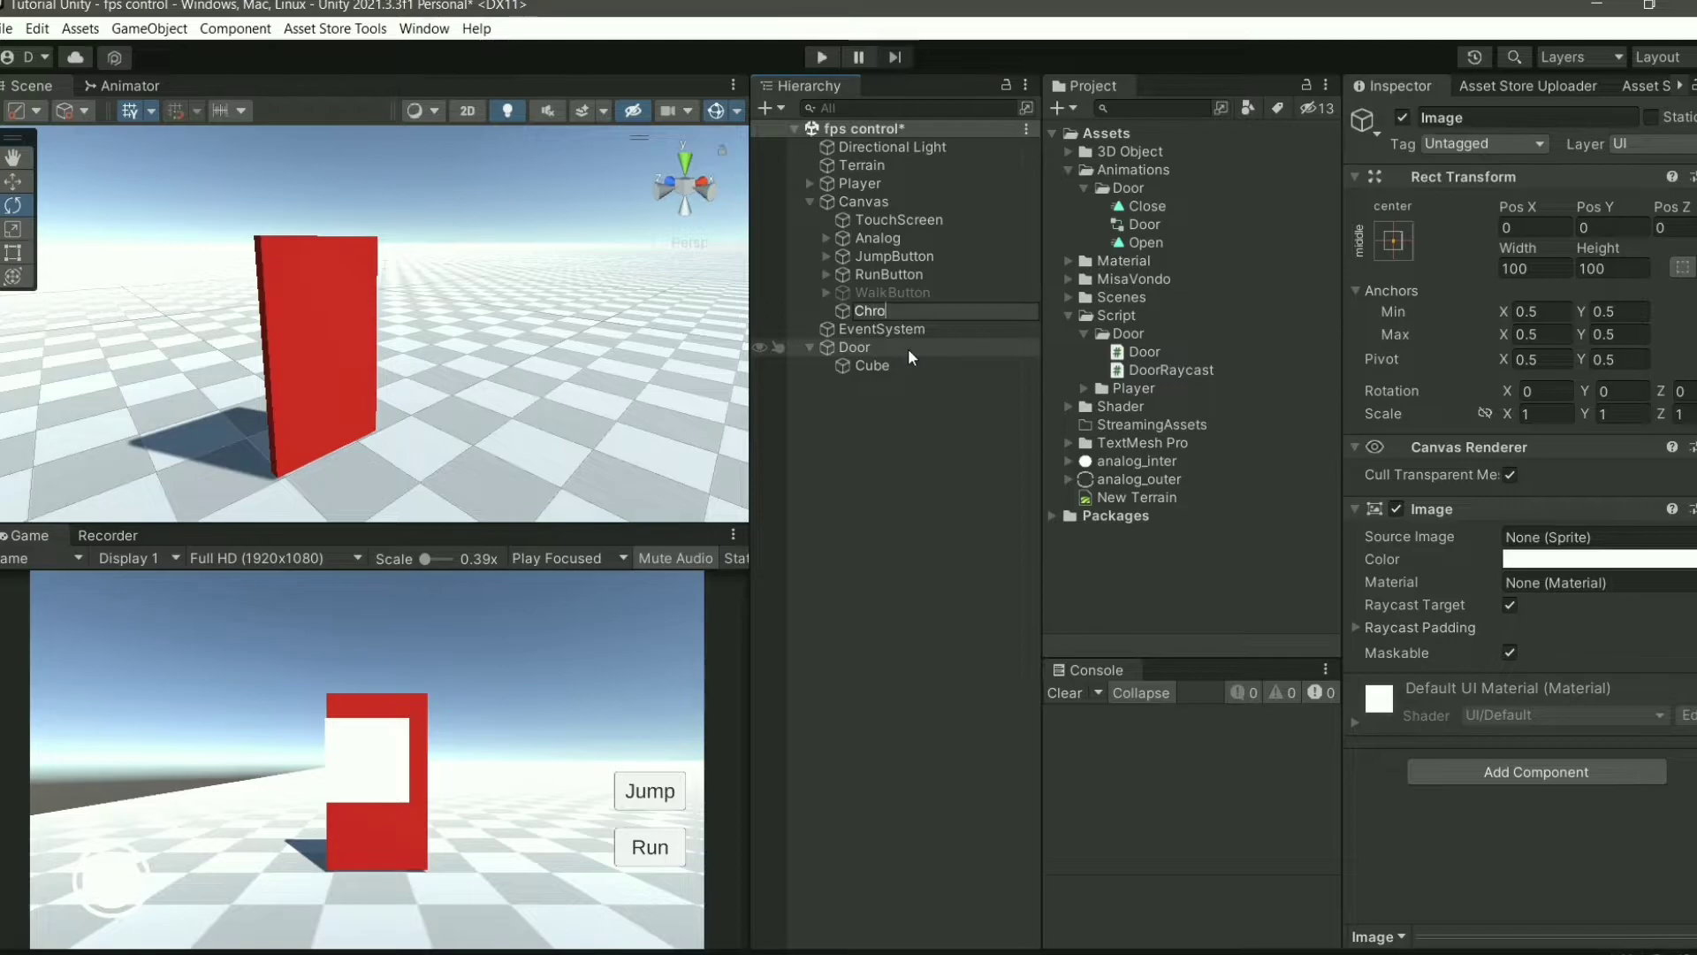
{"action": "type", "text": "sshair"}
{"action": "key", "text": "Return"}
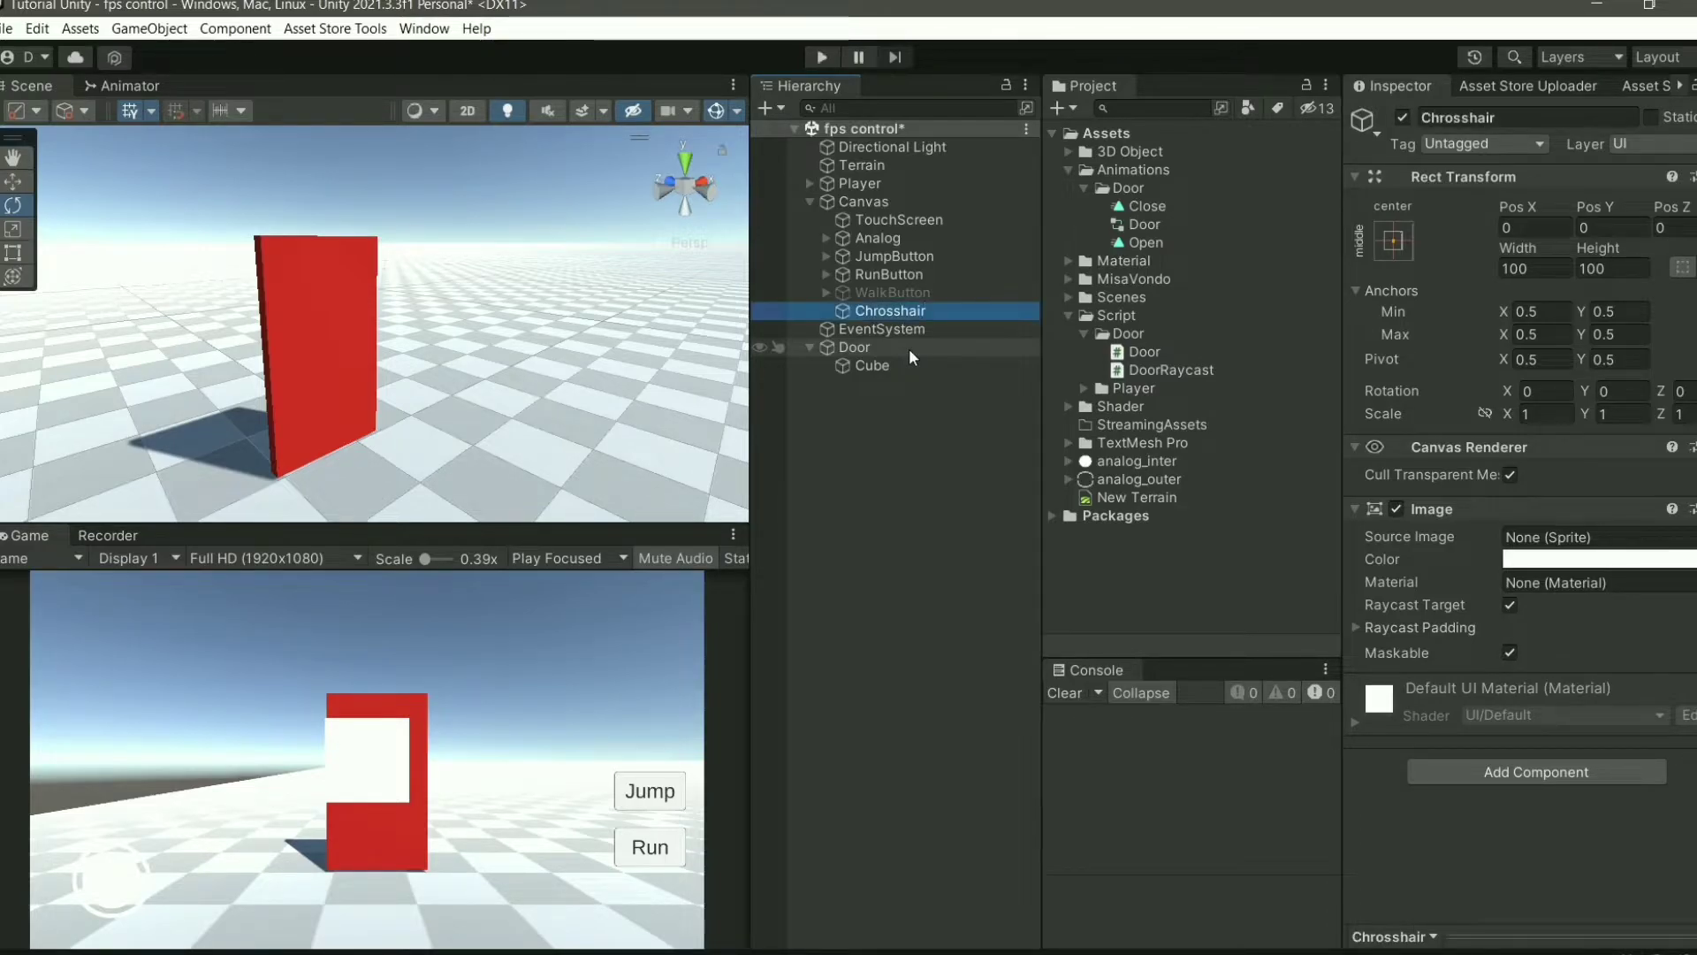
{"action": "left_click", "coordinate": [924, 312]}
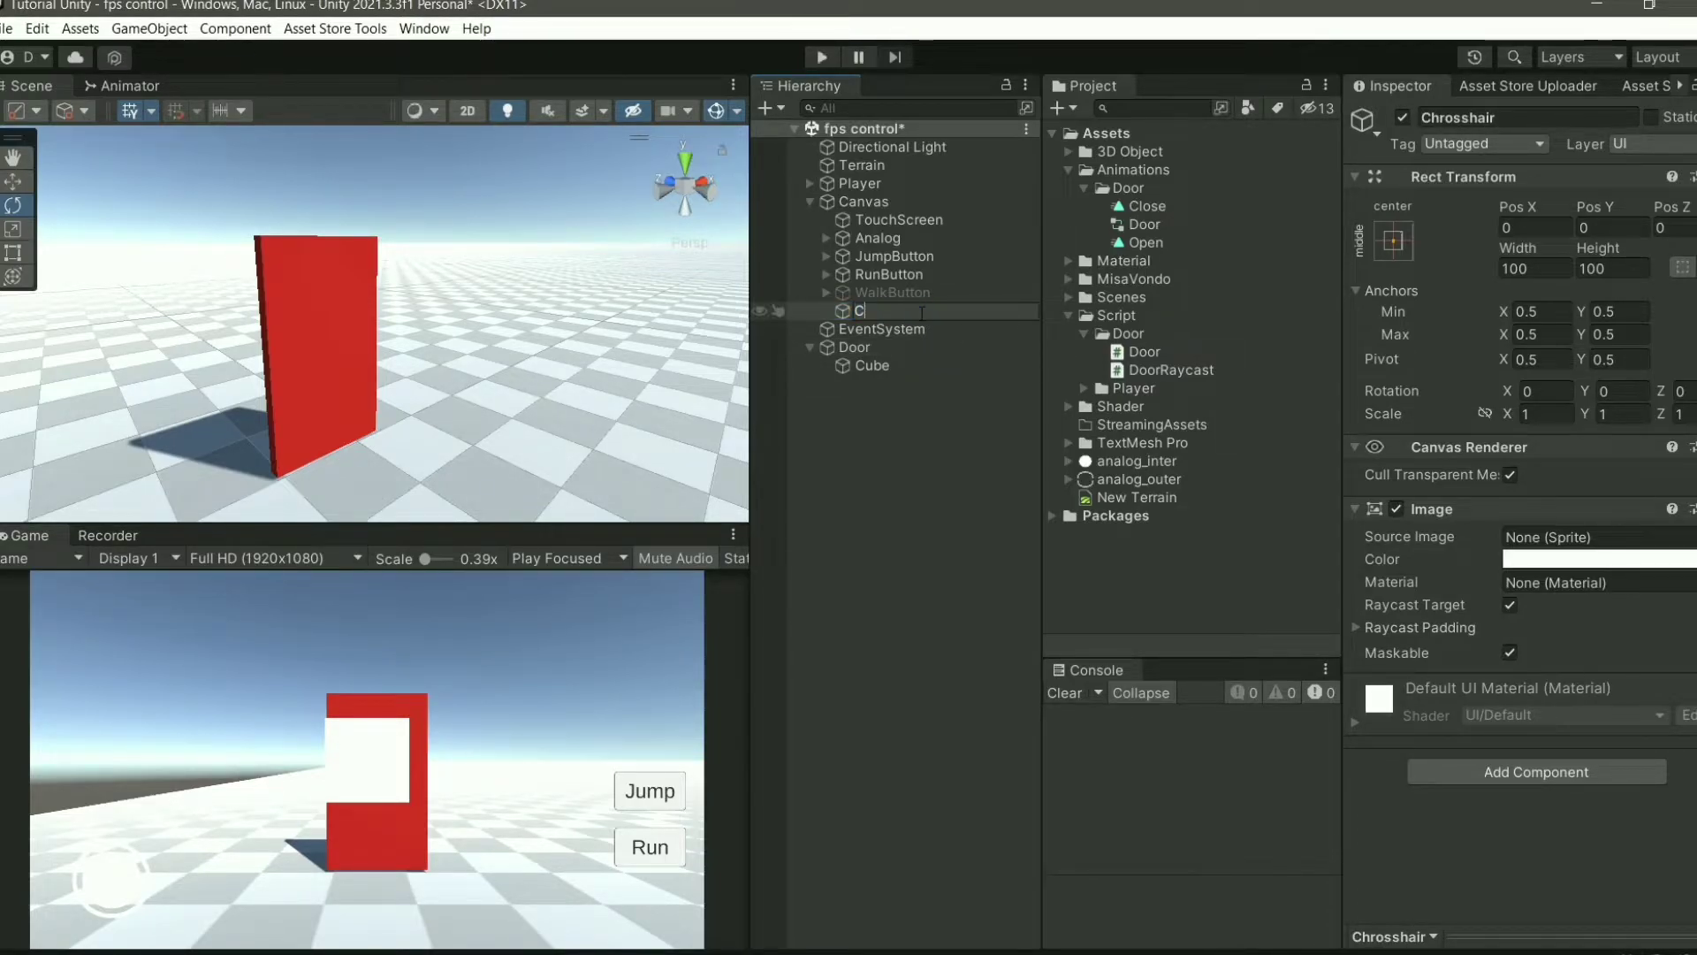
{"action": "type", "text": "rosshair"}
{"action": "key", "text": "Return"}
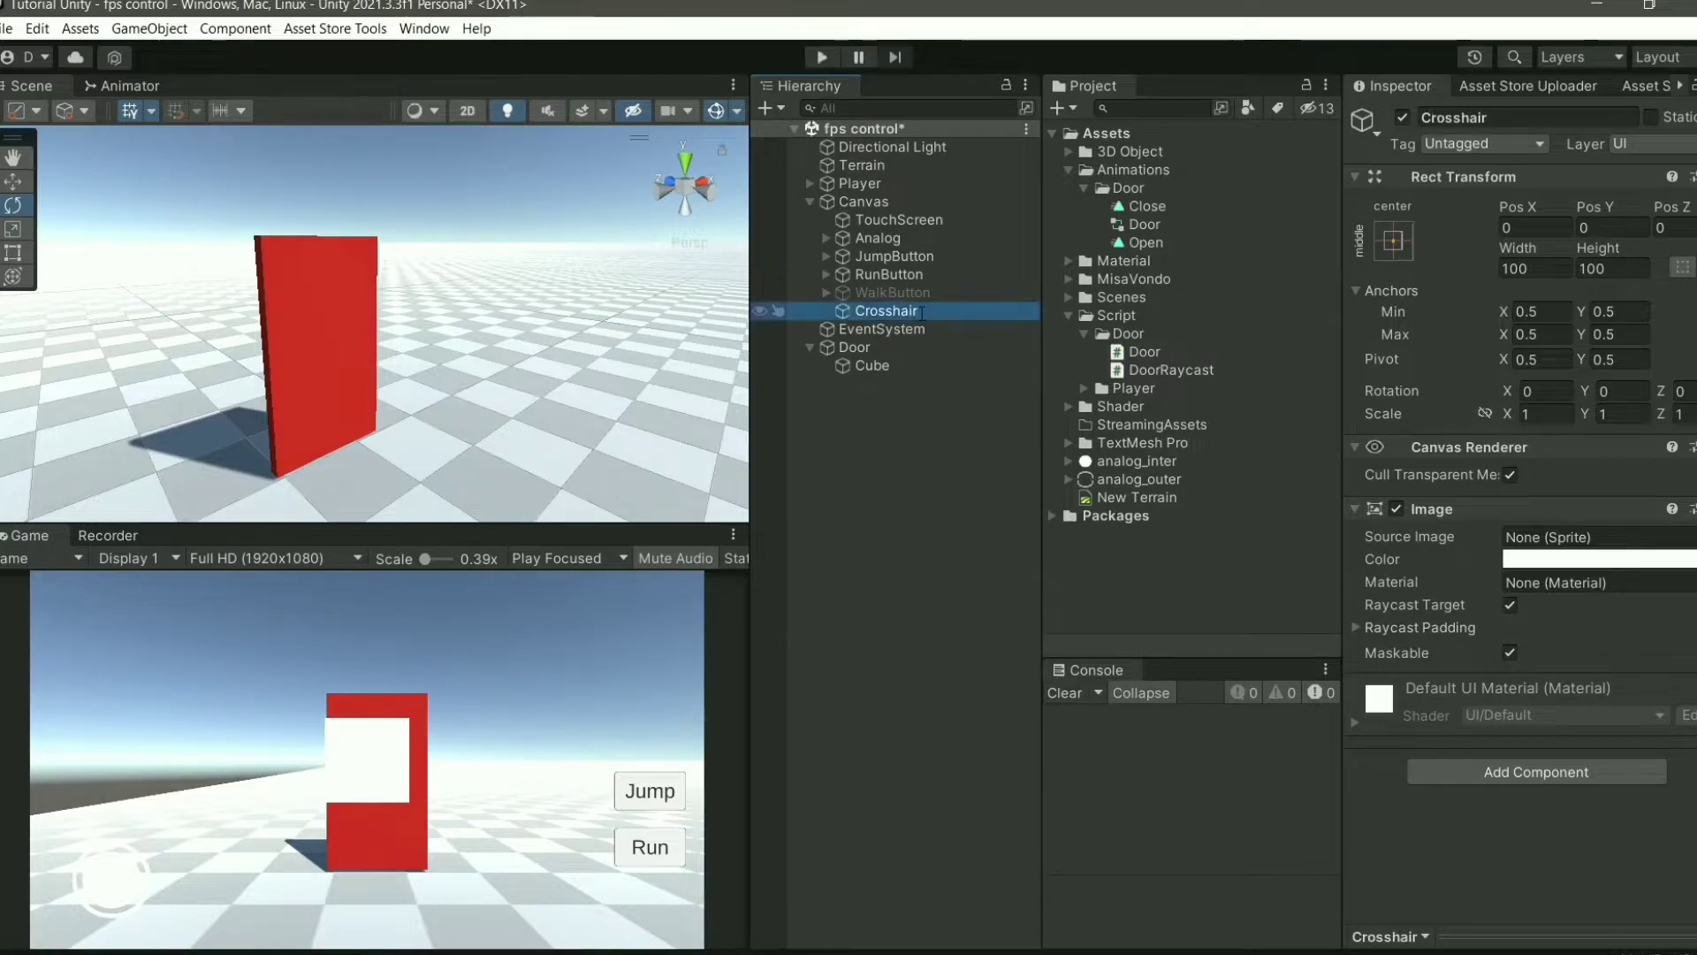
- Give the Crosshair the analog_inter sprite and a 5×5 size, then save the scene
{"action": "left_click", "coordinate": [1686, 536]}
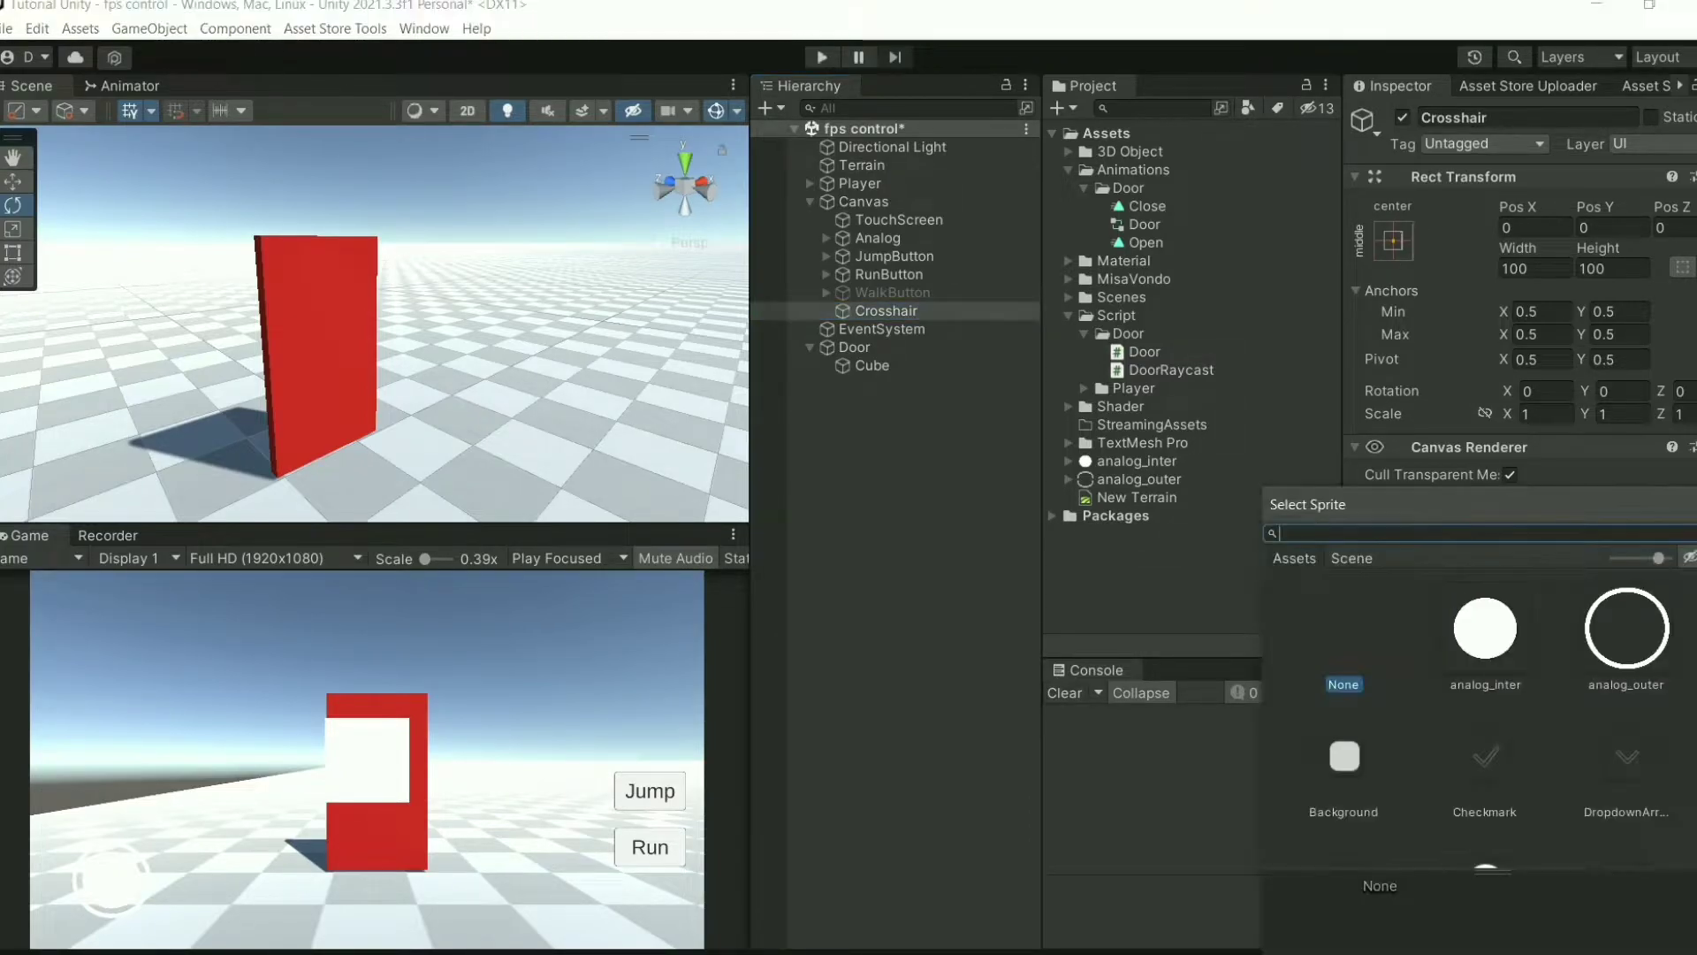
{"action": "left_click", "coordinate": [1505, 626]}
{"action": "key", "text": "Return"}
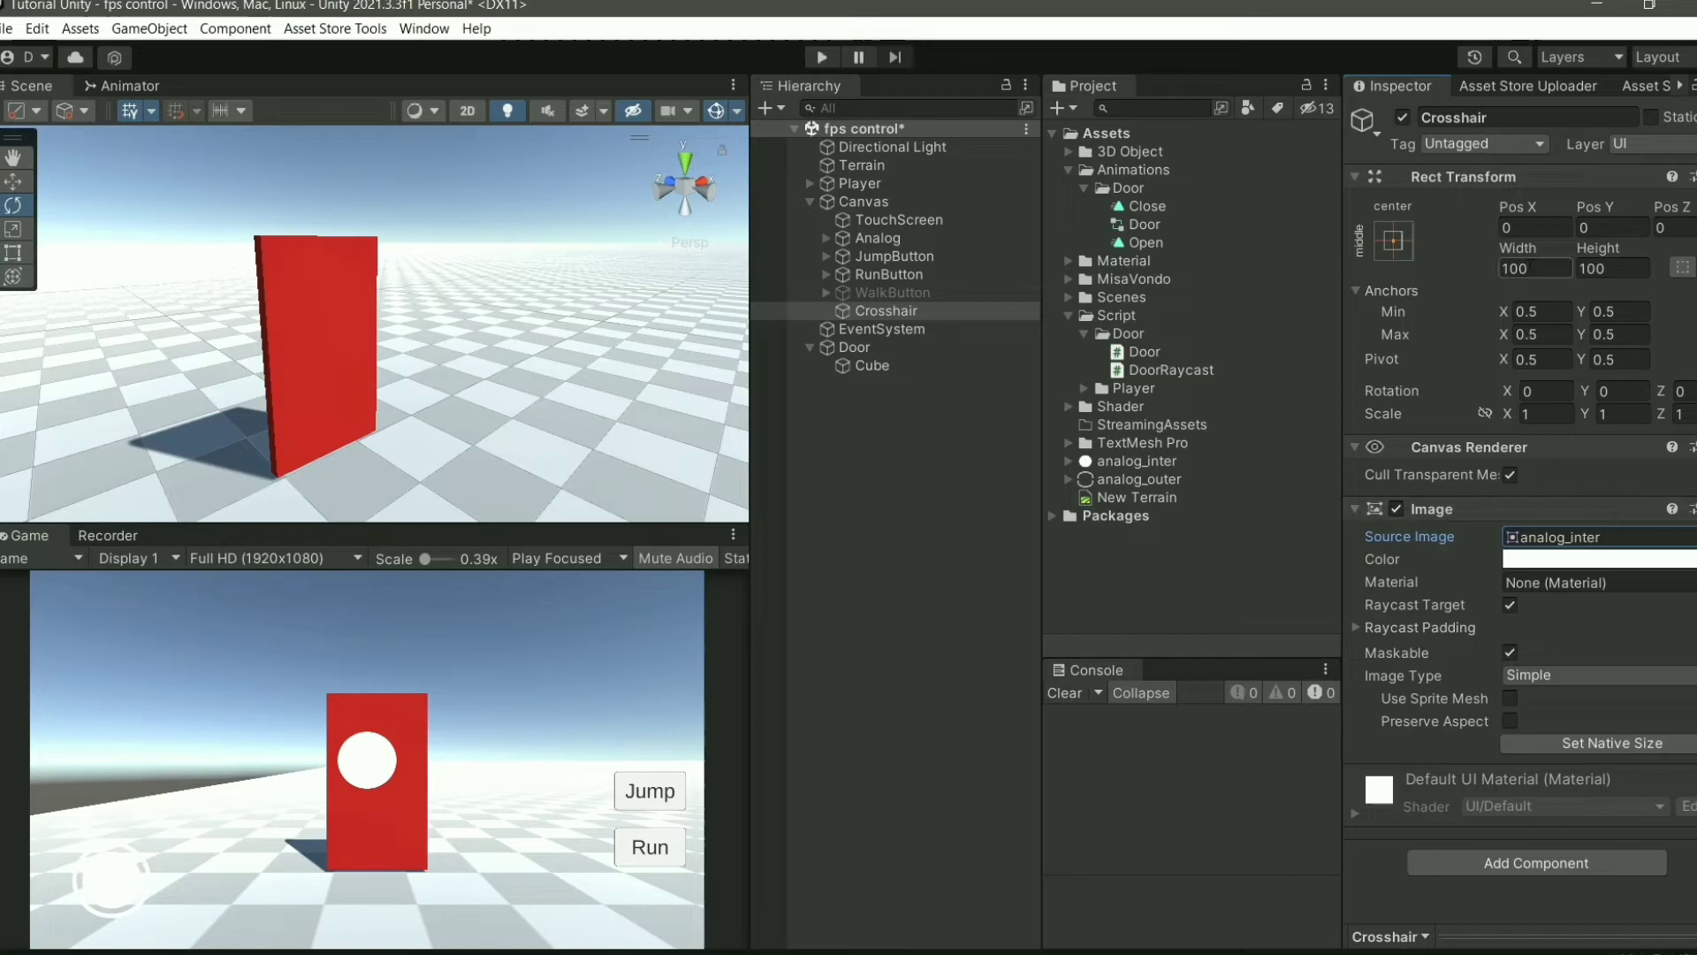
{"action": "type", "text": "5"}
{"action": "left_click", "coordinate": [1610, 270]}
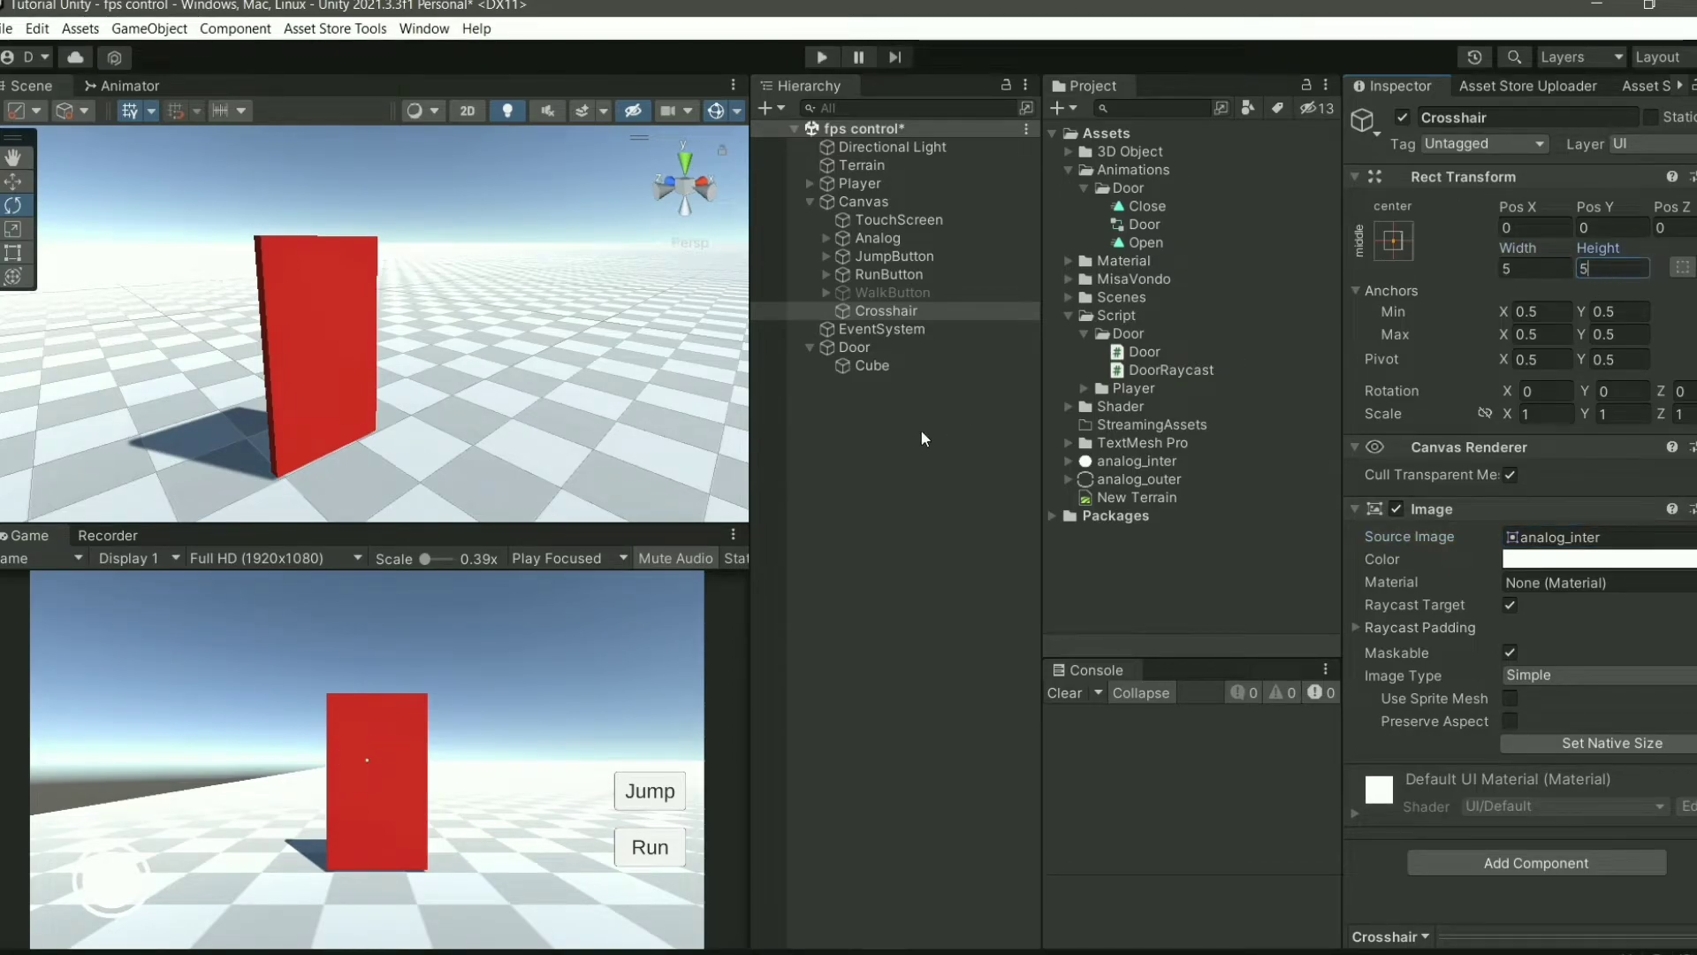
{"action": "key", "text": "ctrl+s"}
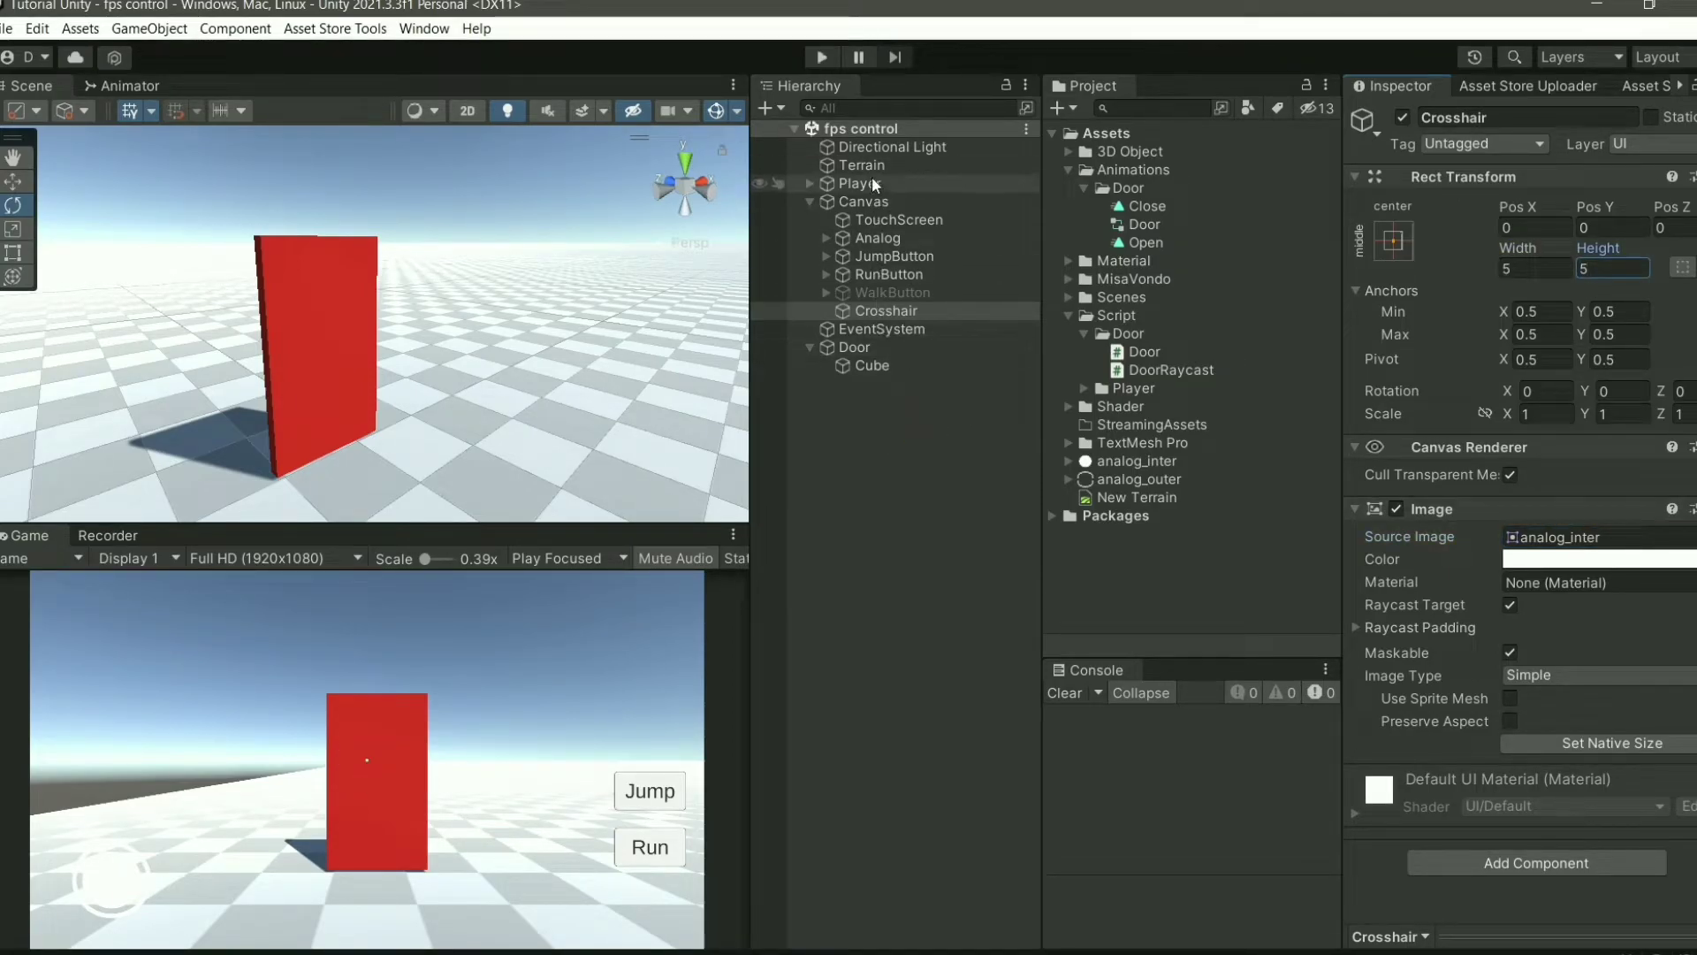
- Duplicate the JumpButton and rename the copy to Door Button
{"action": "left_click", "coordinate": [891, 257]}
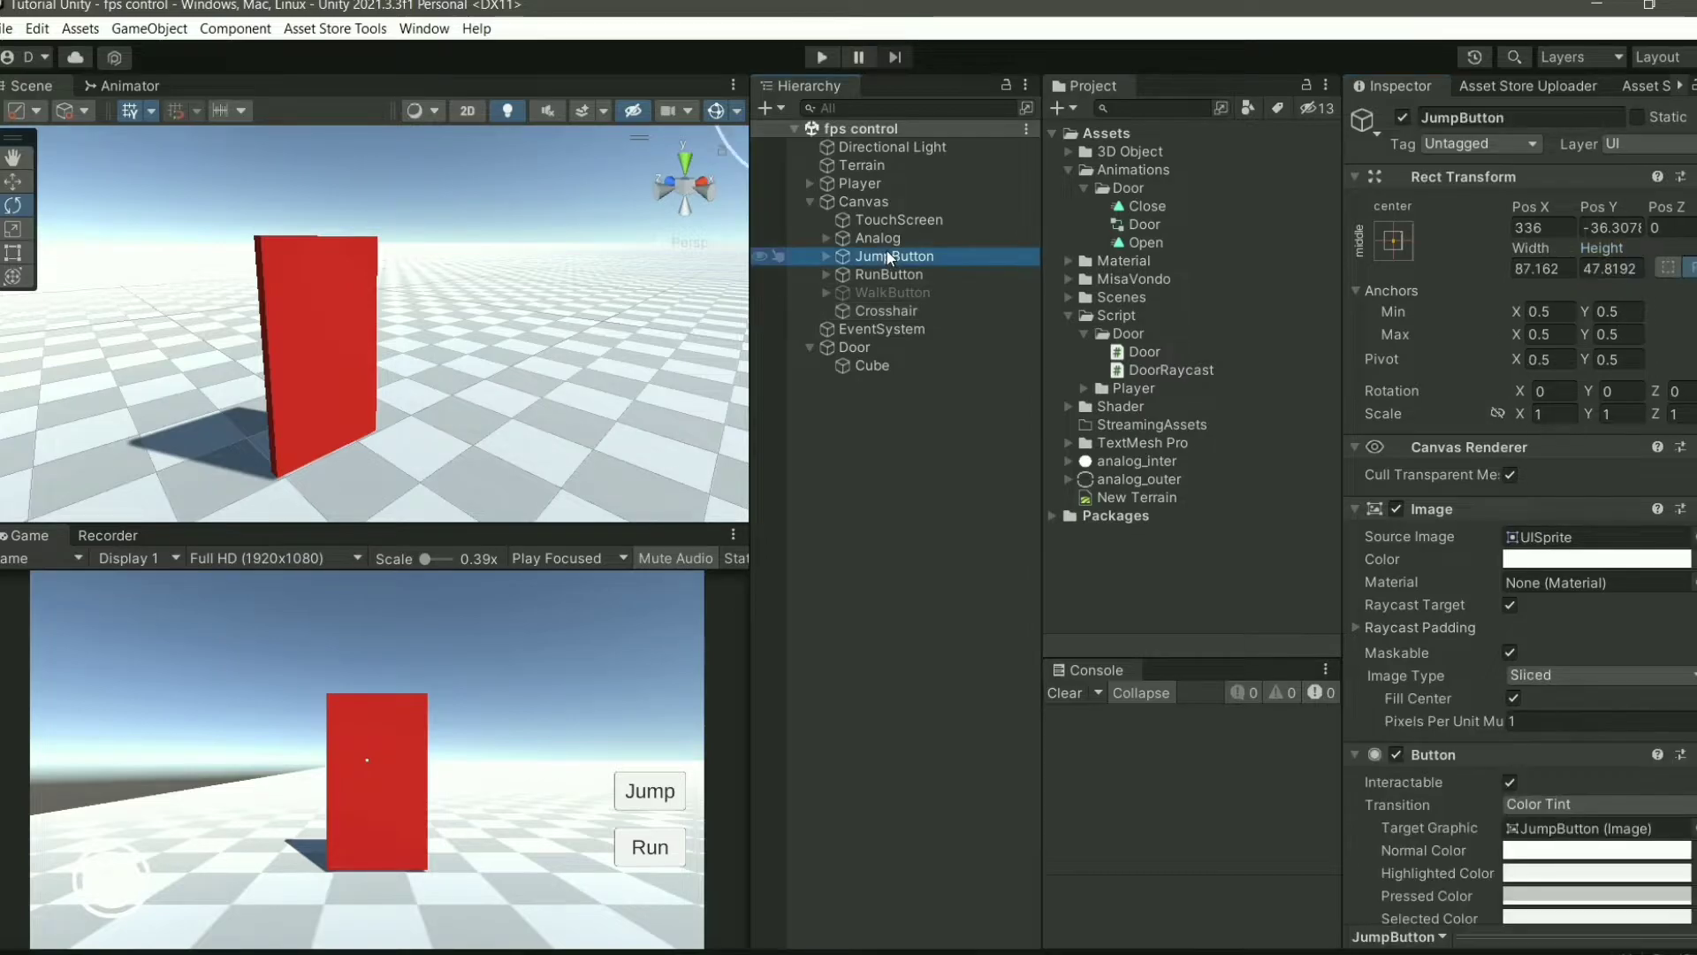
{"action": "right_click", "coordinate": [889, 257]}
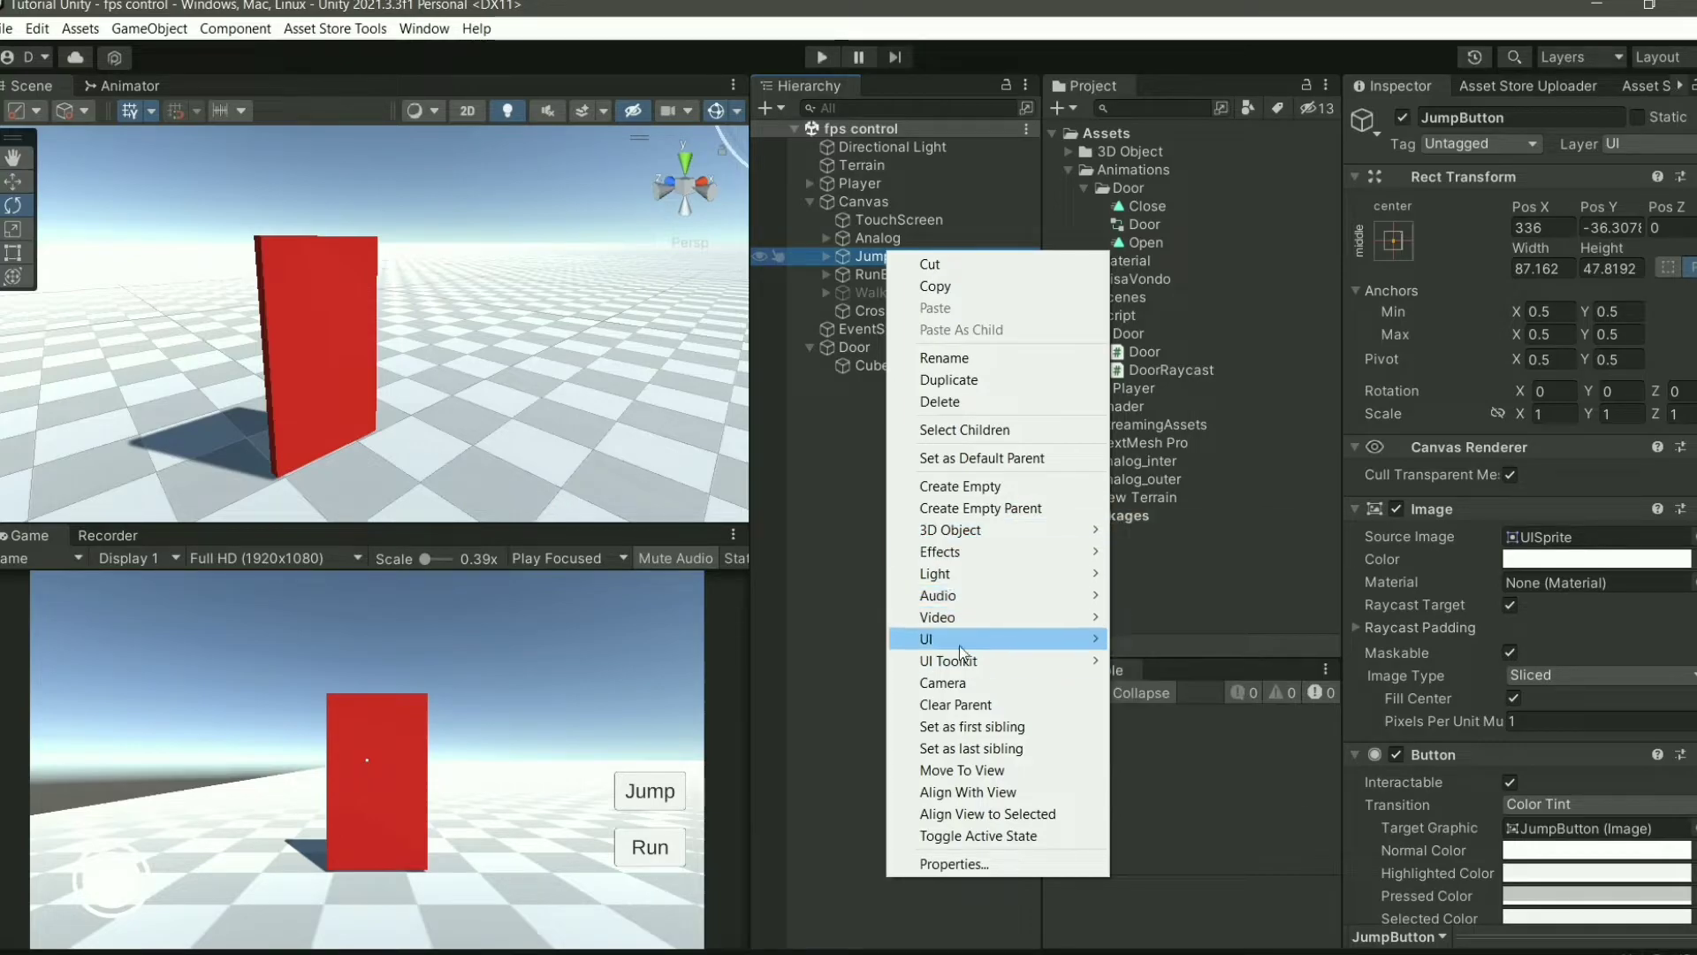
{"action": "mouse_move", "coordinate": [928, 638]}
{"action": "left_click", "coordinate": [946, 357]}
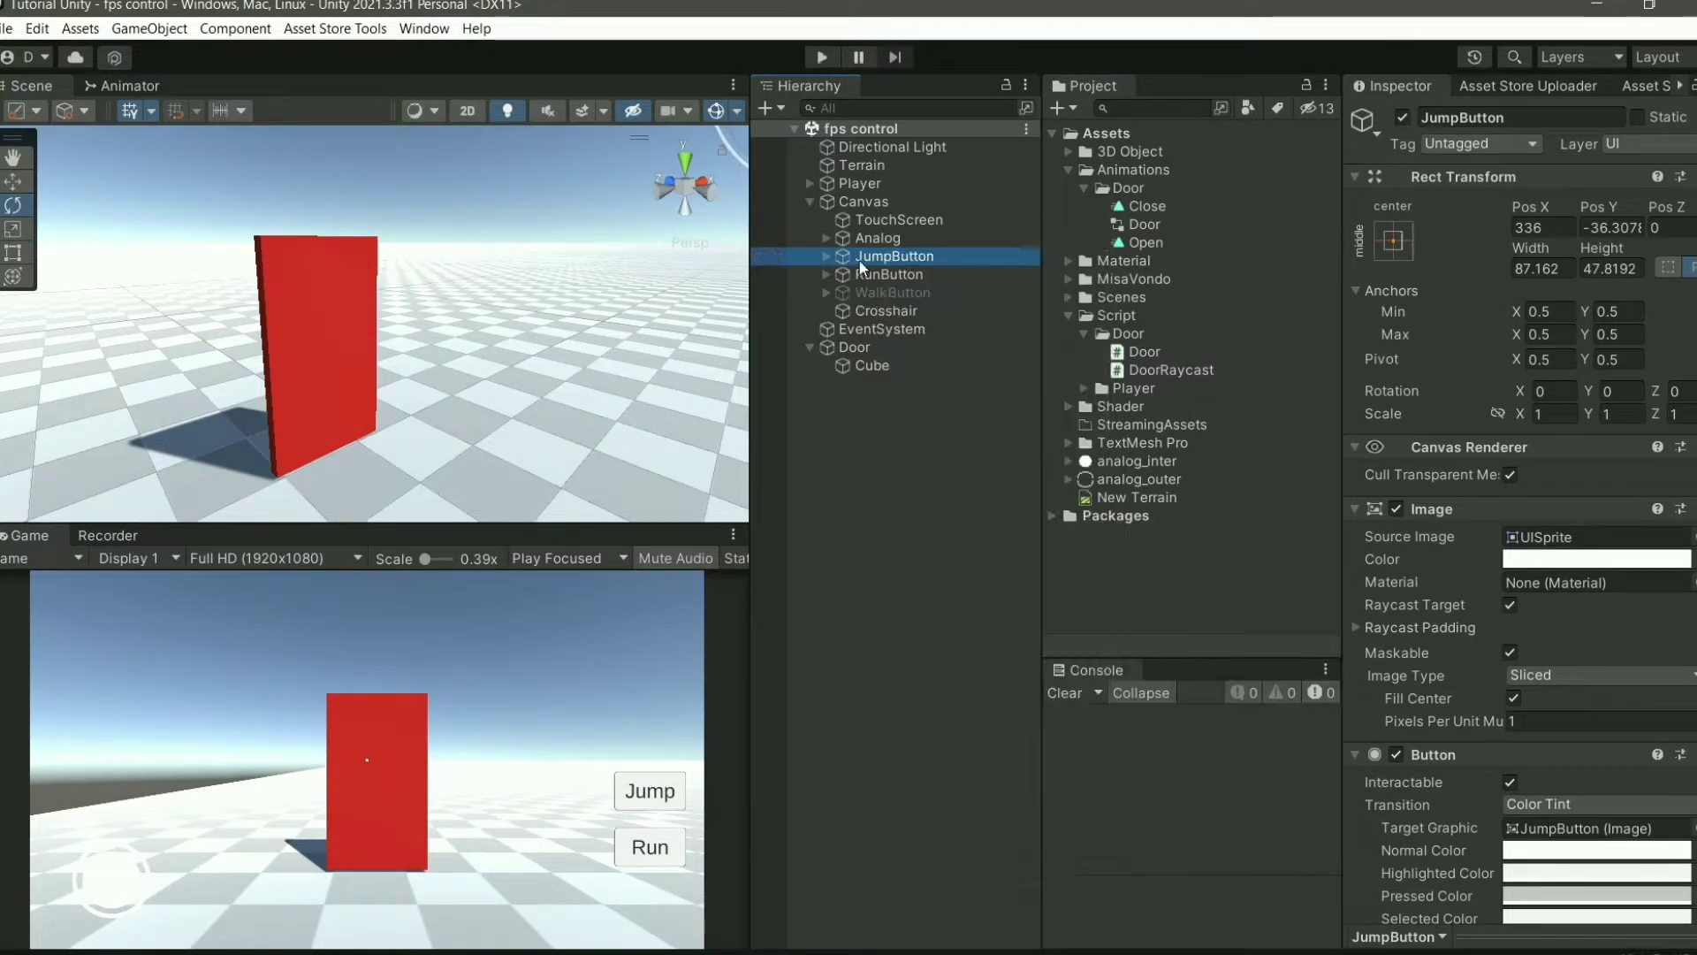
{"action": "key", "text": "ctrl+d"}
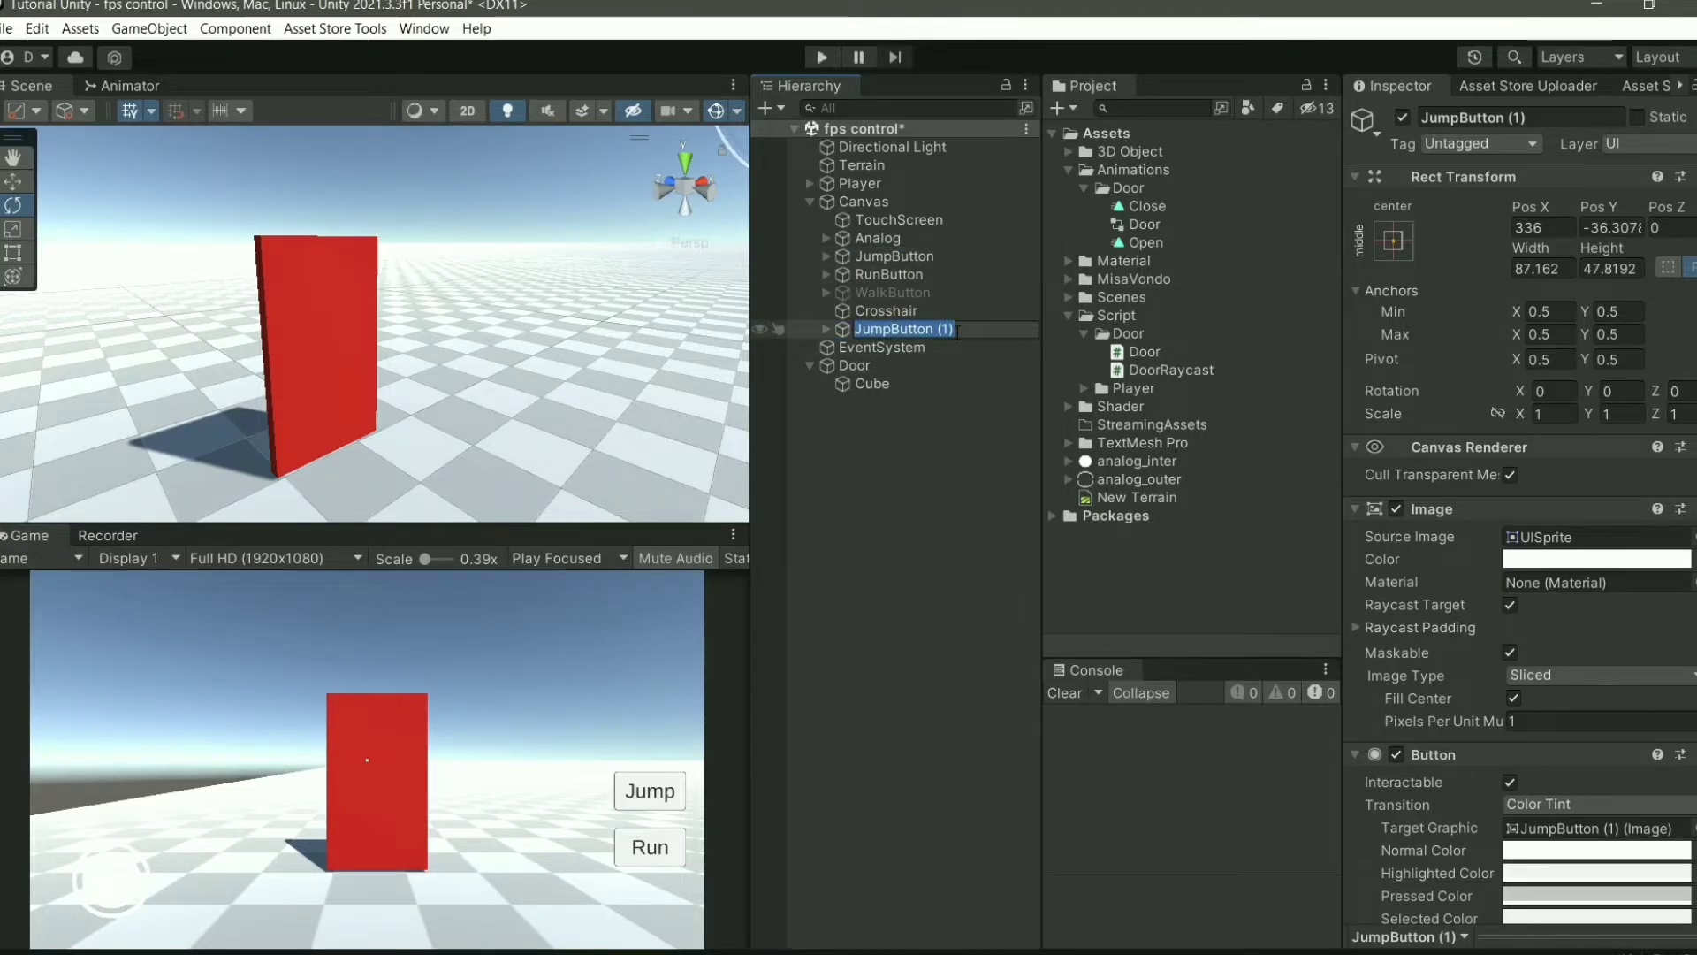
{"action": "type", "text": "Door"}
{"action": "key", "text": "Return"}
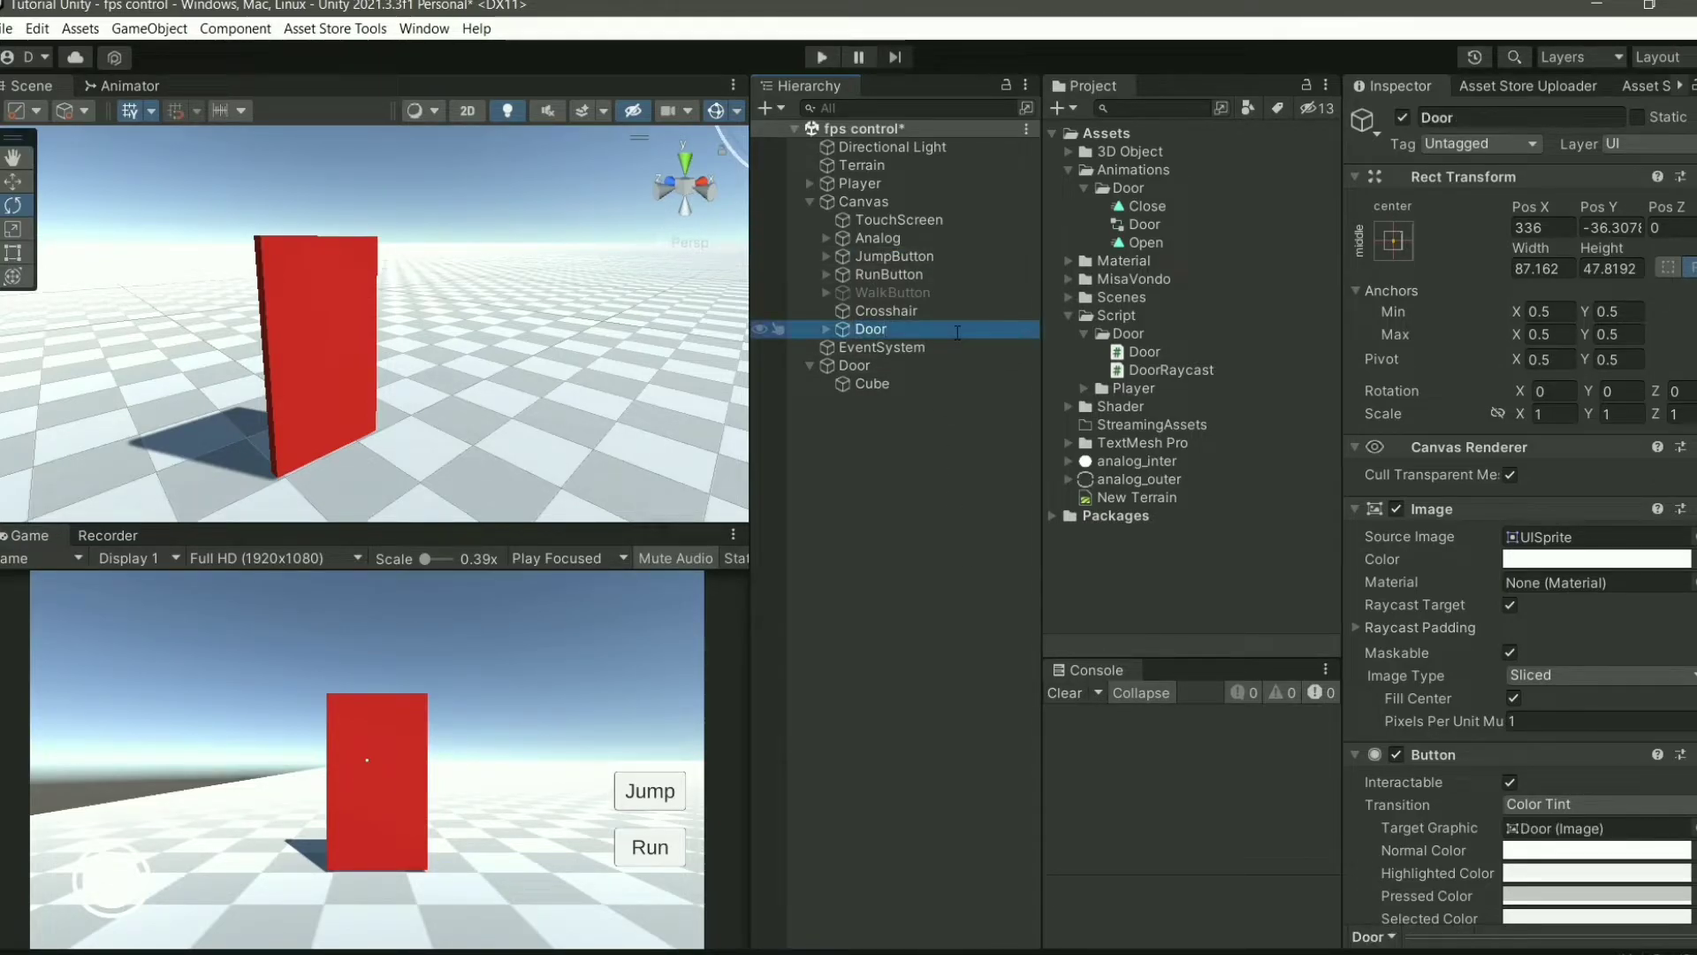
{"action": "type", "text": " B"}
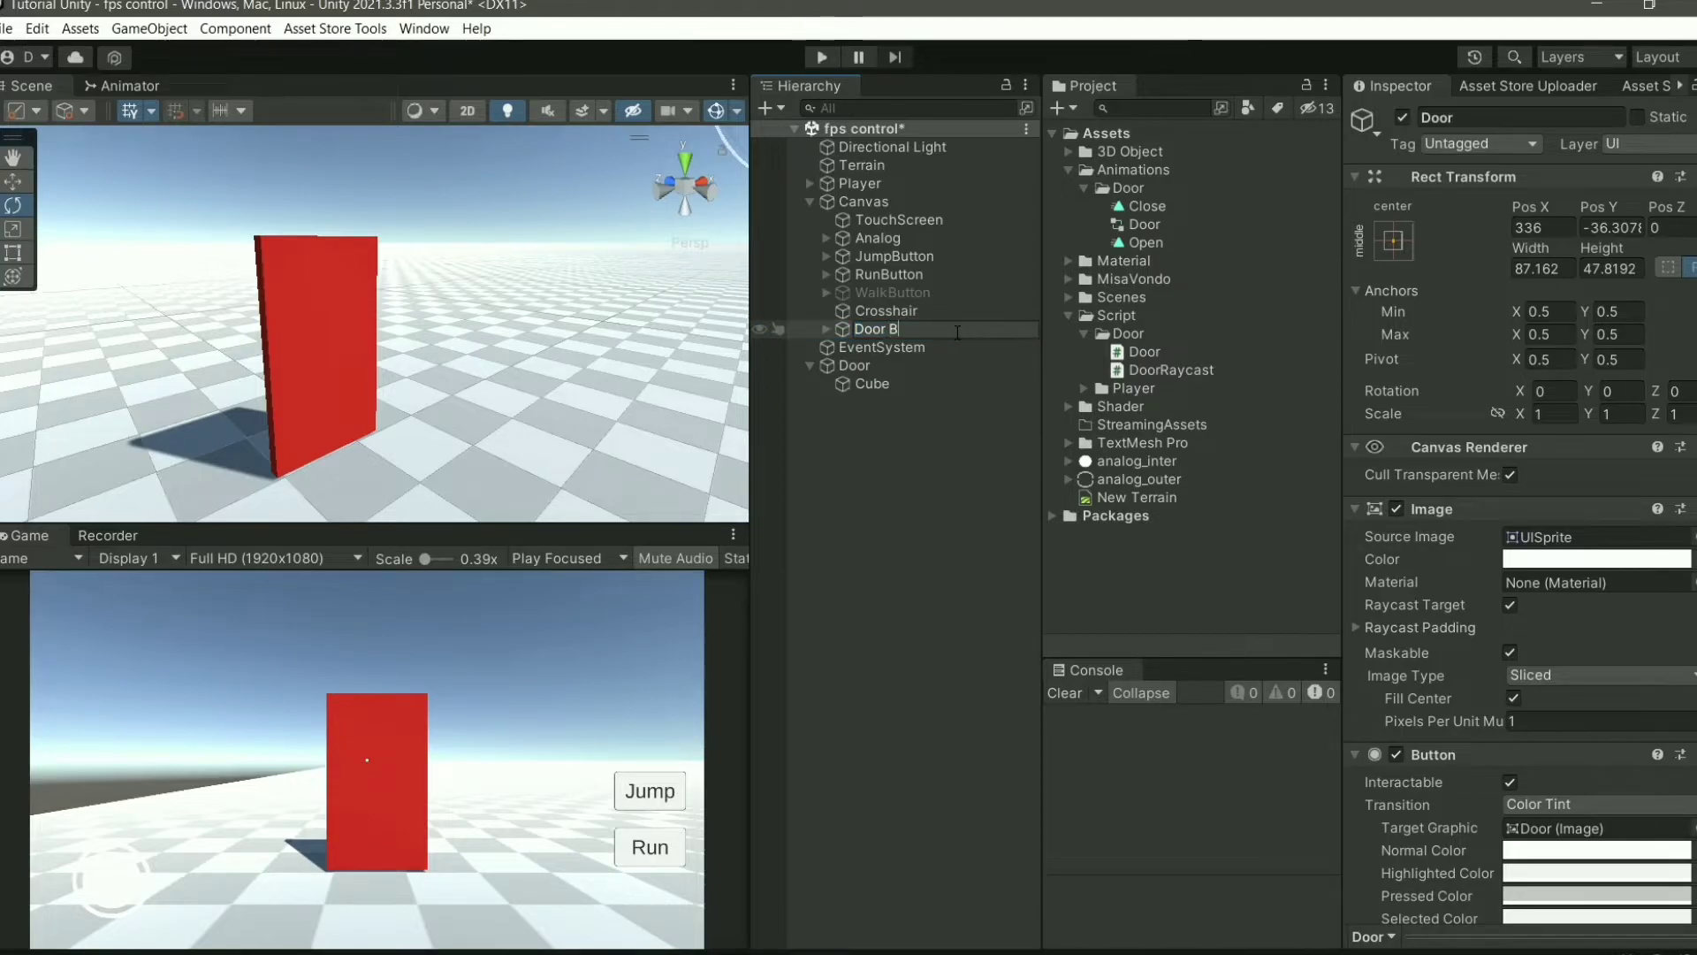
{"action": "type", "text": "utton"}
{"action": "key", "text": "Return"}
- Change the Door Button's label text from Jump to Door
{"action": "left_click", "coordinate": [826, 329]}
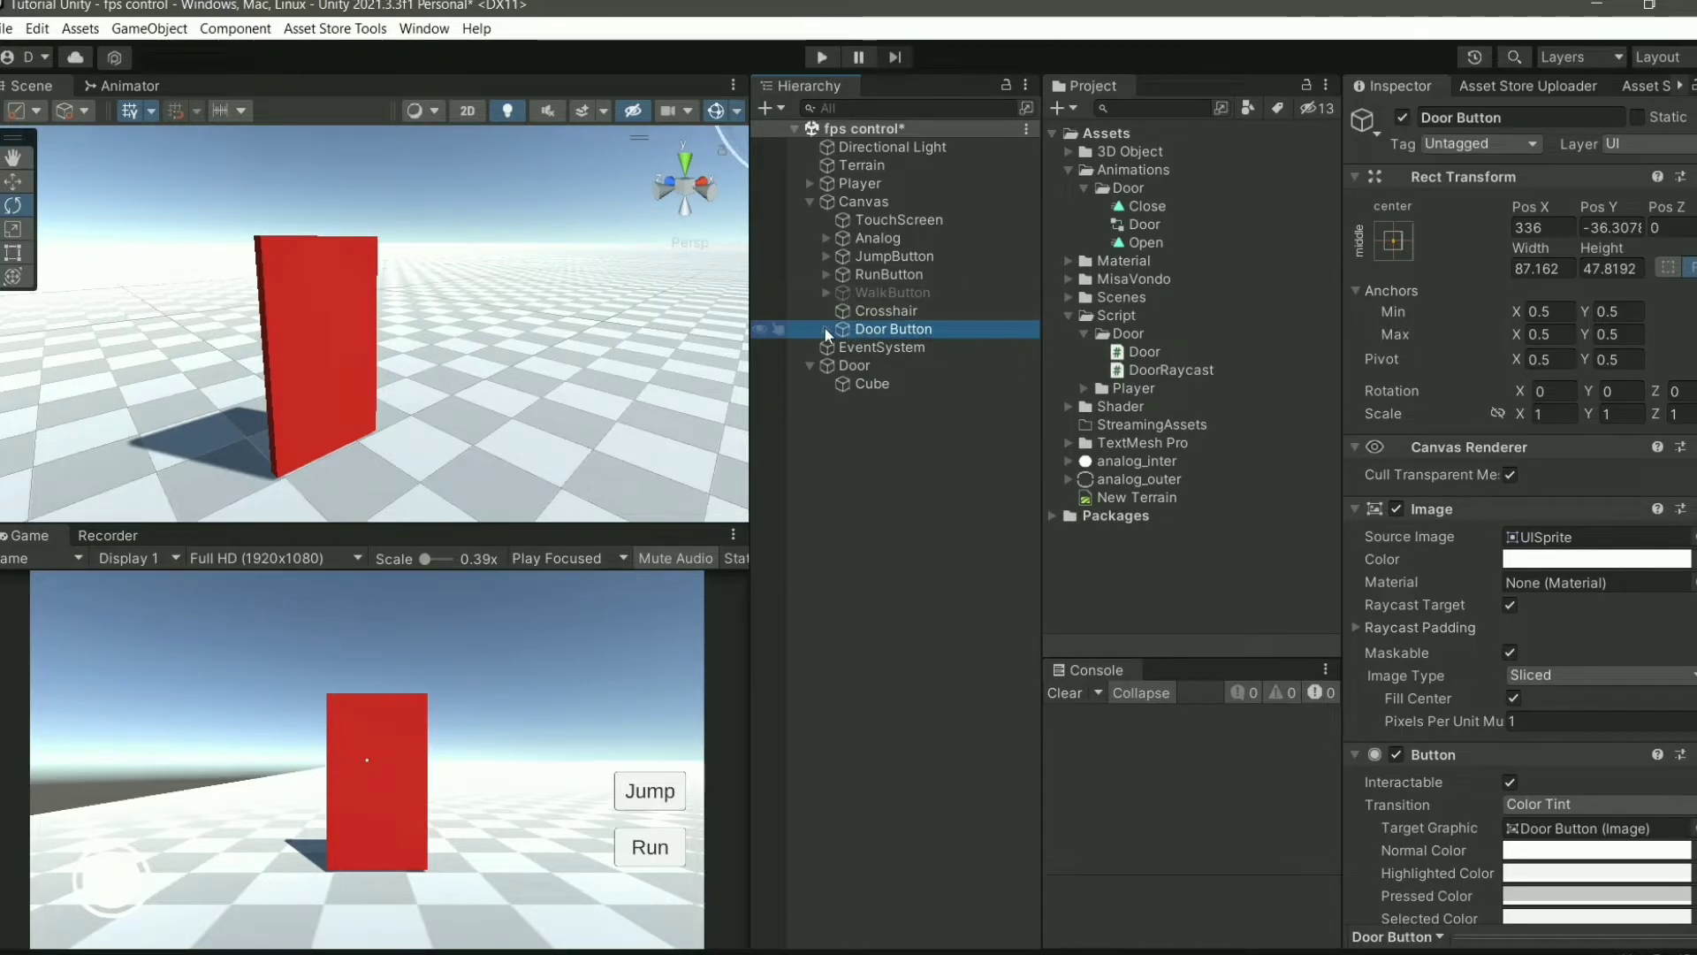
{"action": "left_click", "coordinate": [903, 347]}
{"action": "double_click", "coordinate": [1384, 594]}
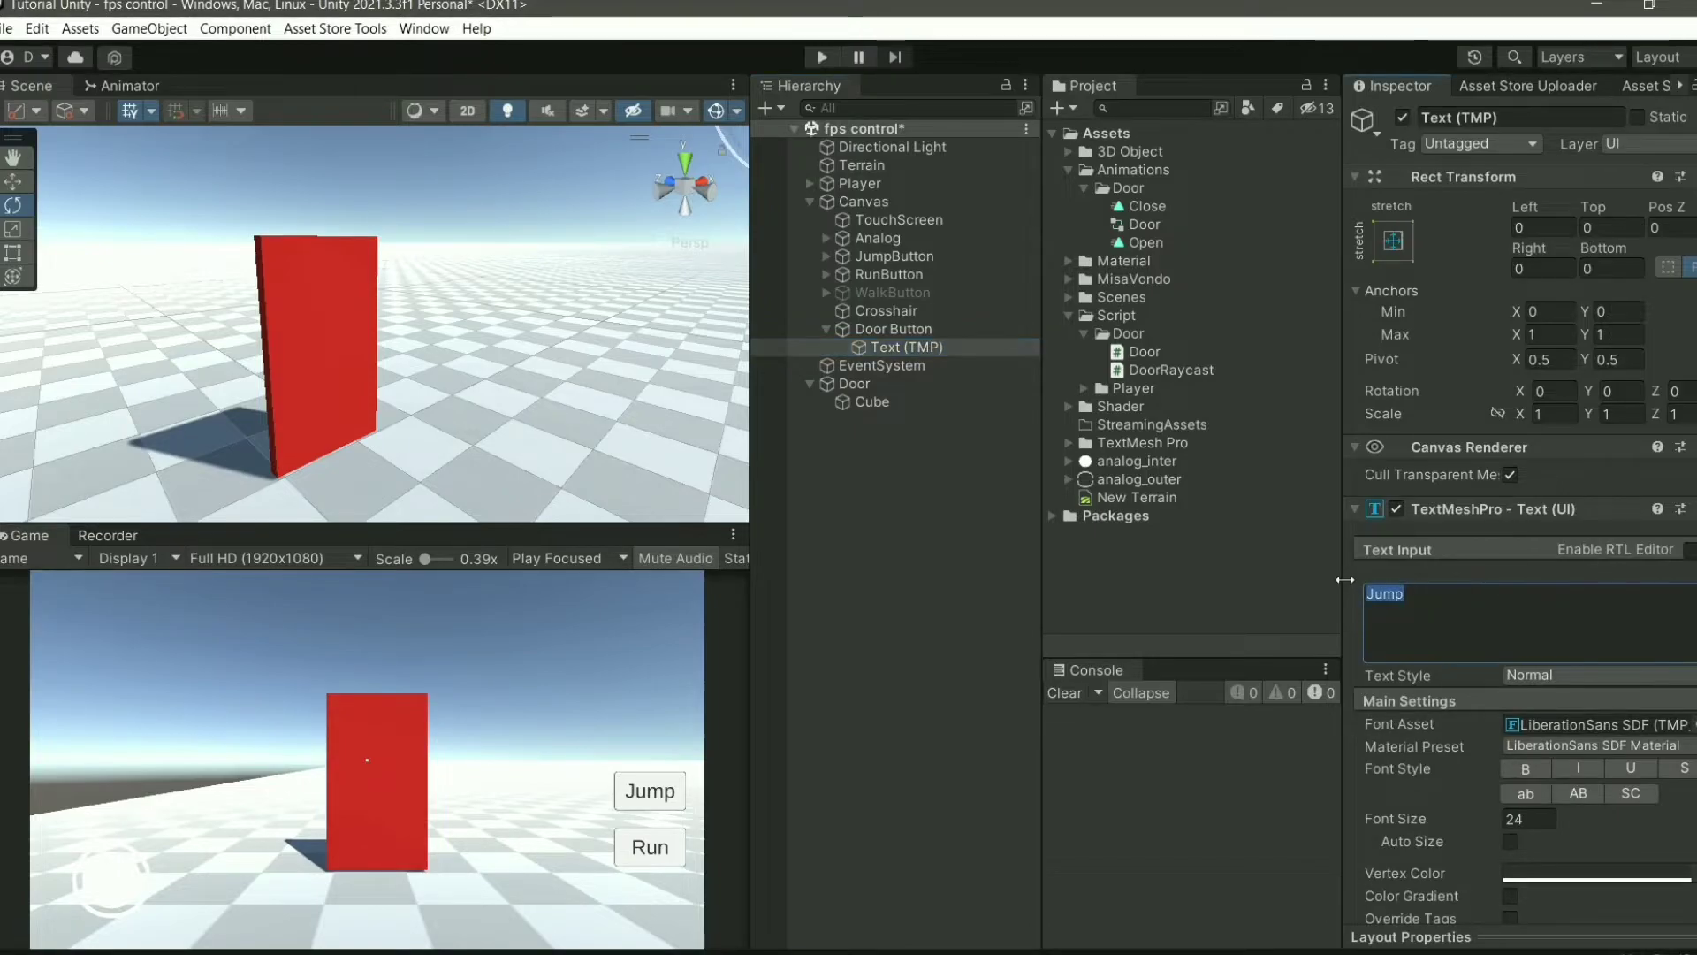
{"action": "type", "text": "Door"}
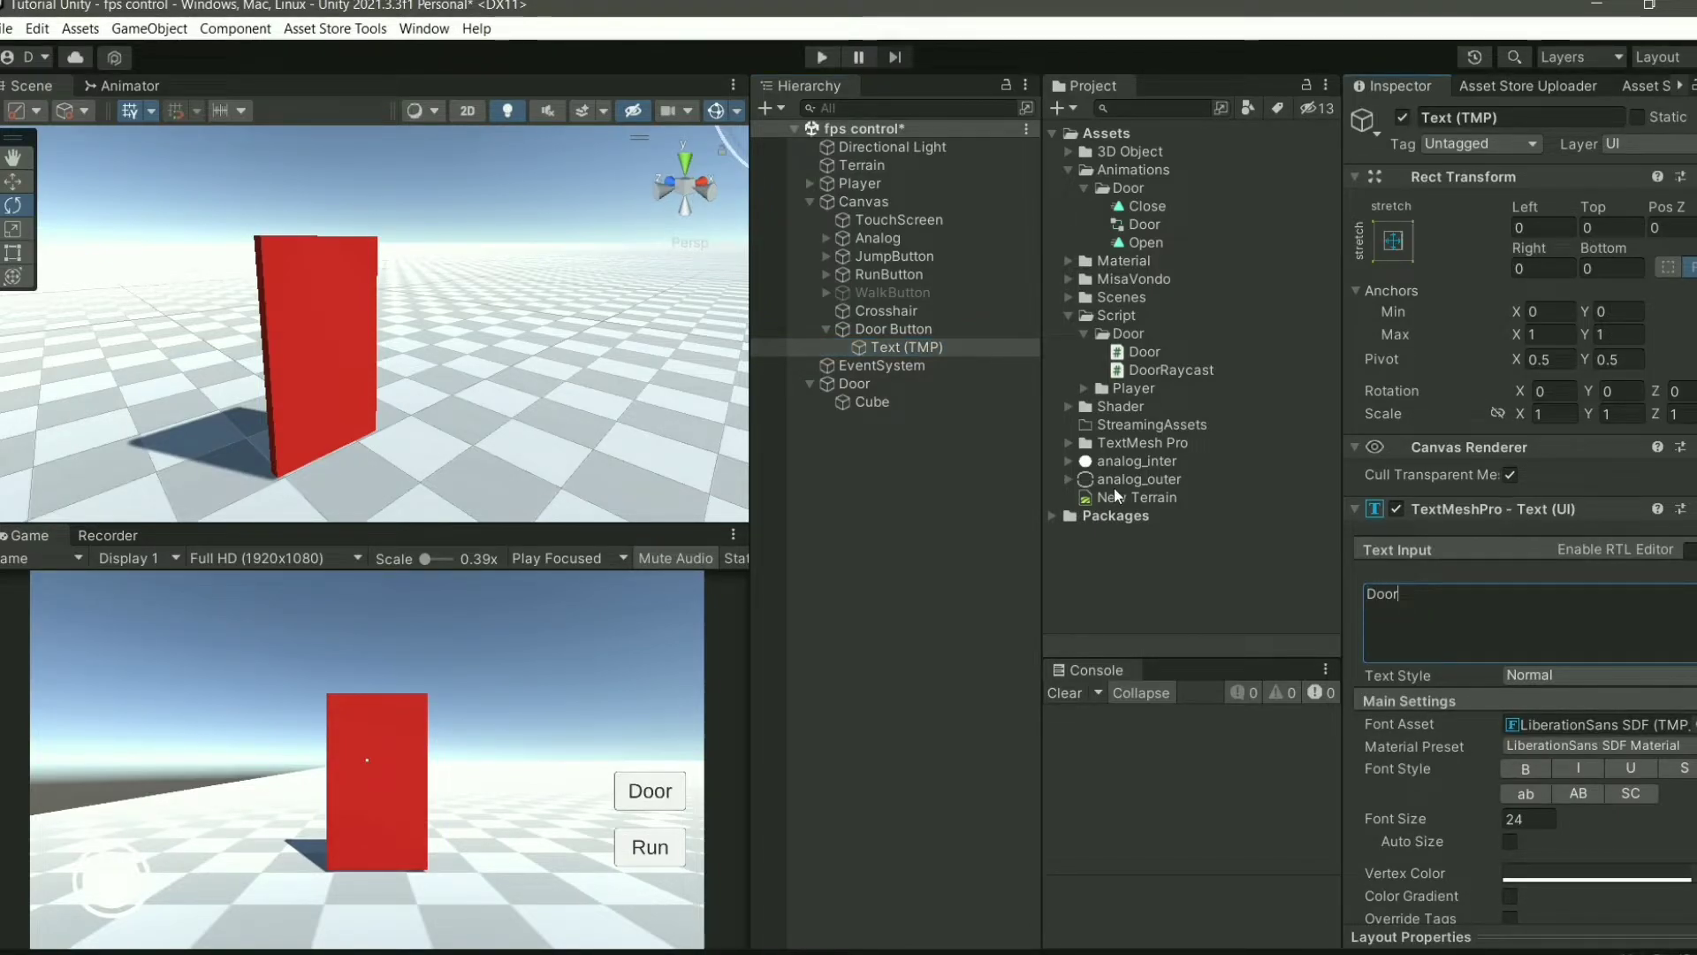
- Set the Door Button's Pos Y to 27.48, just above the Jump button
{"action": "left_click", "coordinate": [1017, 329]}
{"action": "key", "text": "Left"}
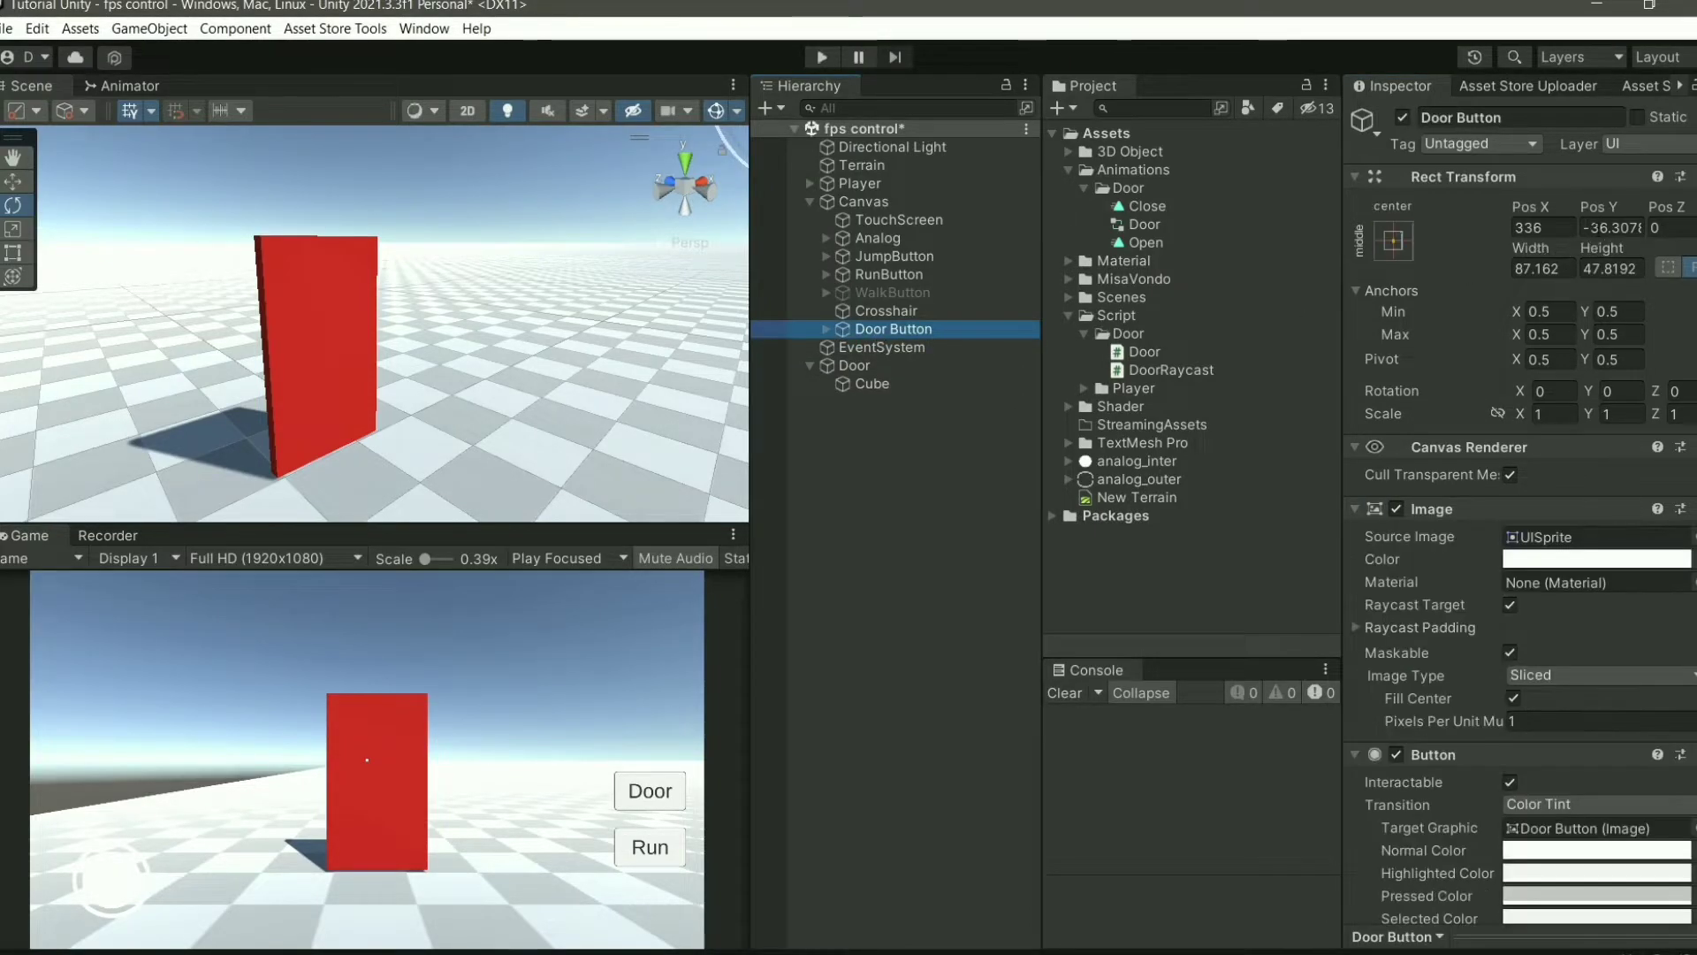
{"action": "left_click", "coordinate": [1610, 227]}
{"action": "type", "text": "-14.3"}
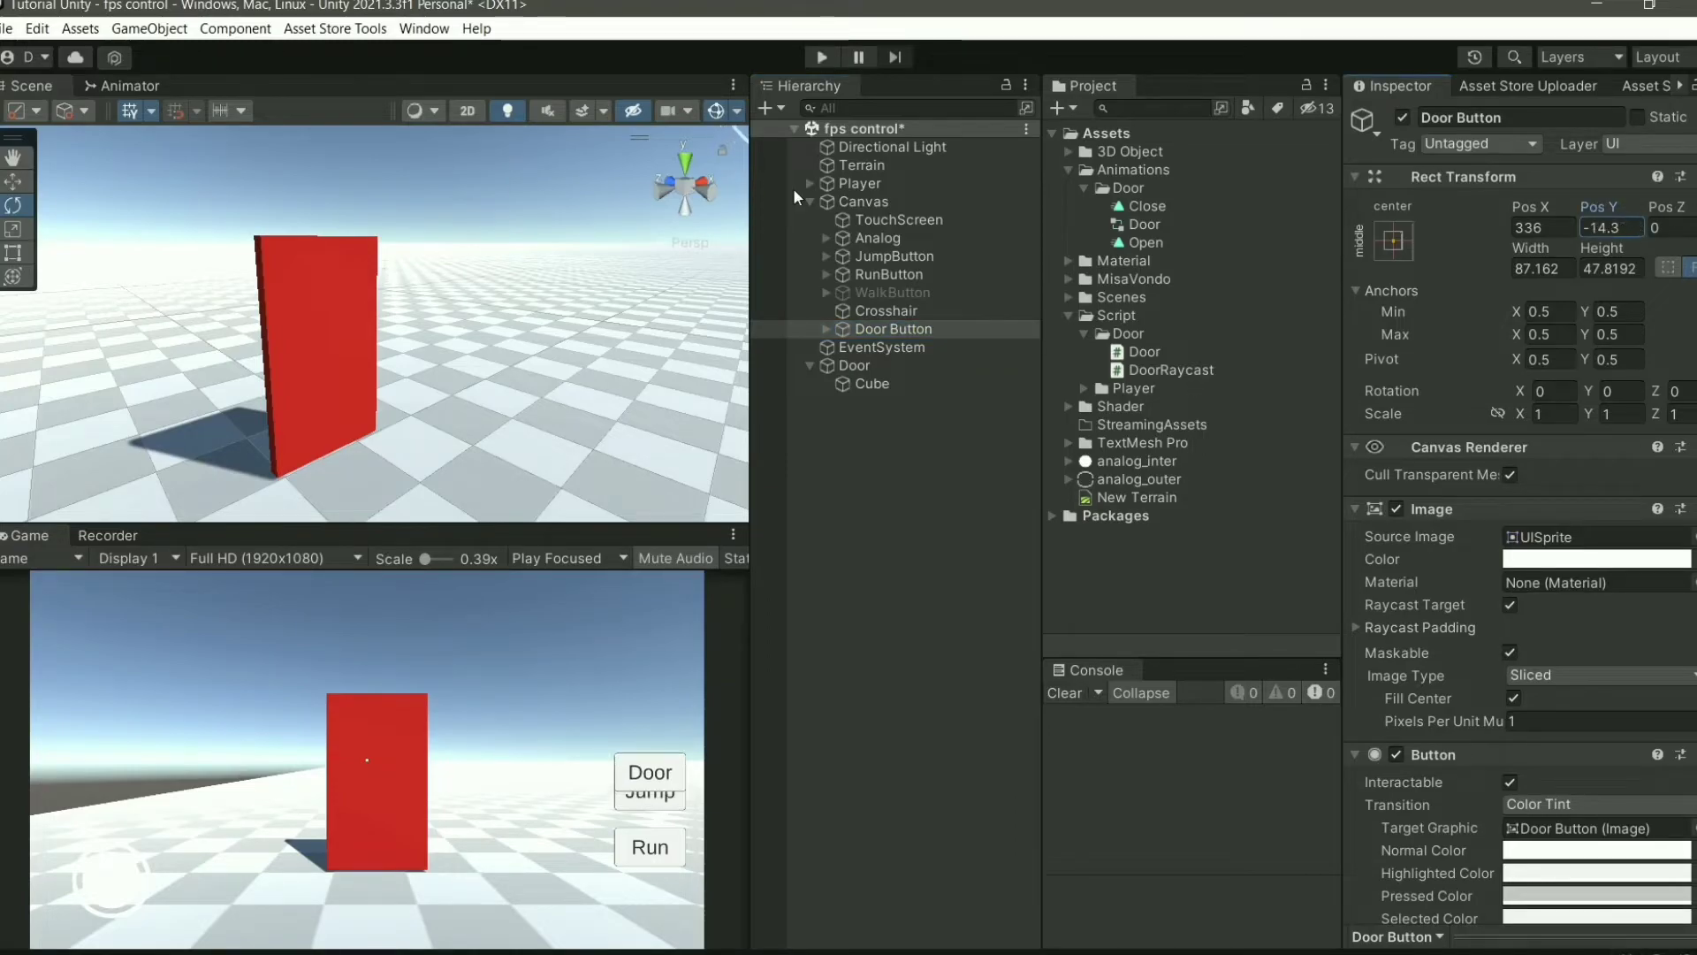
{"action": "type", "text": "27.06"}
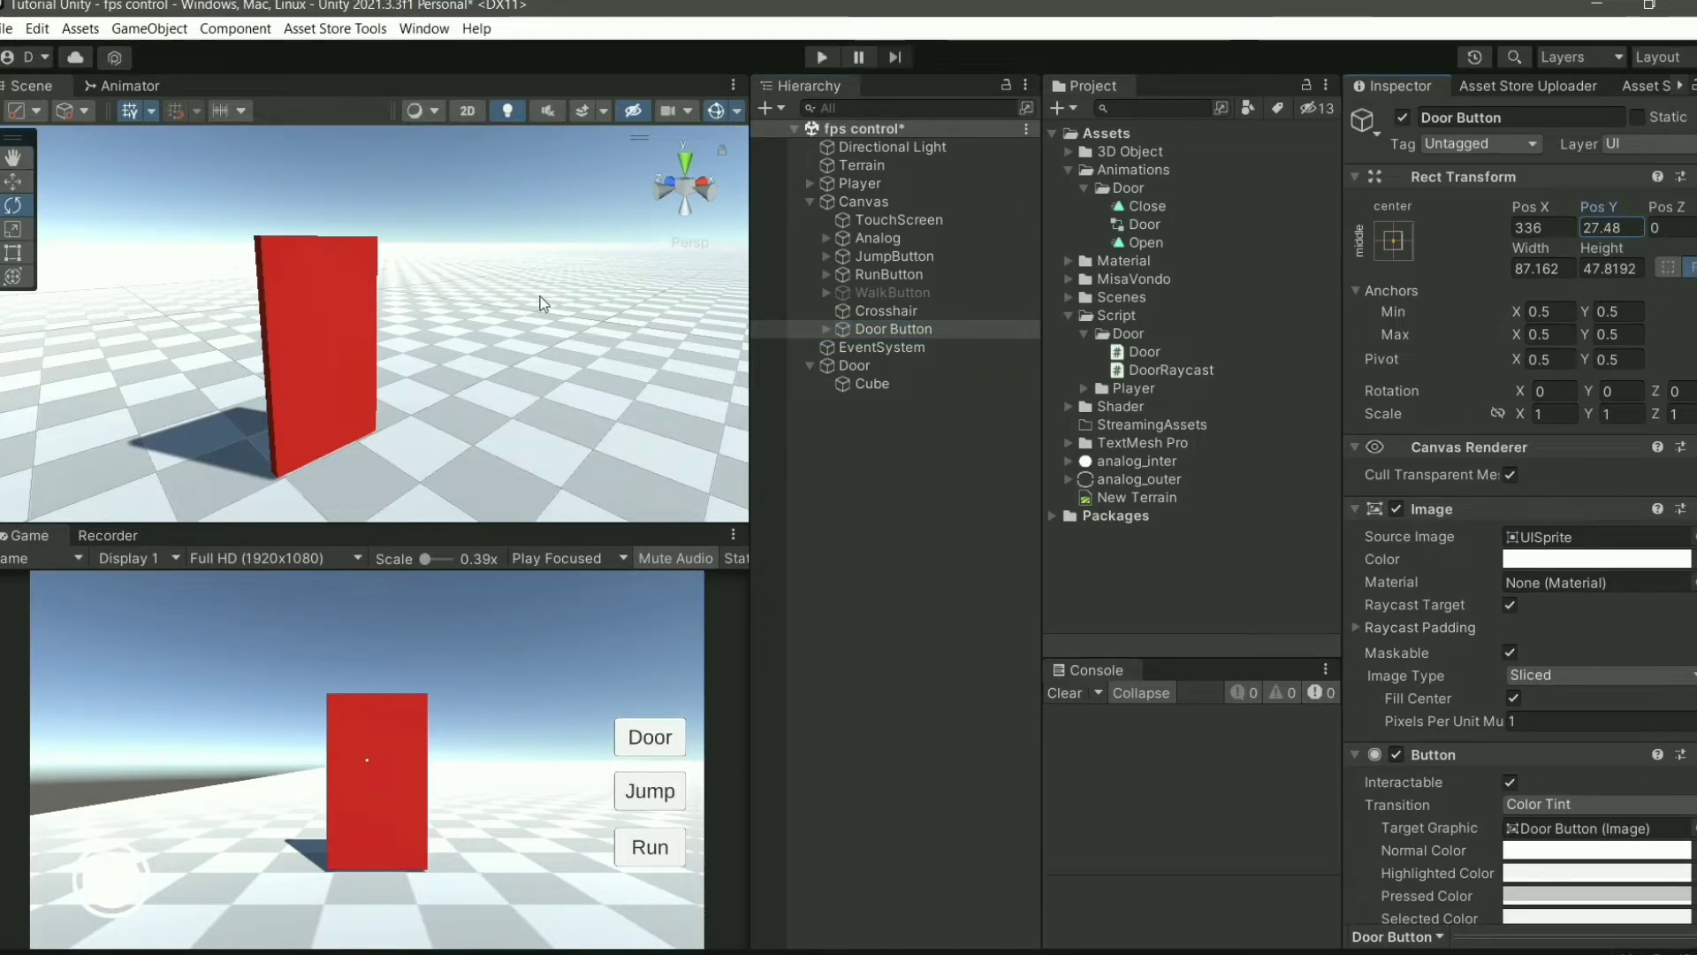
{"action": "left_click", "coordinate": [893, 328]}
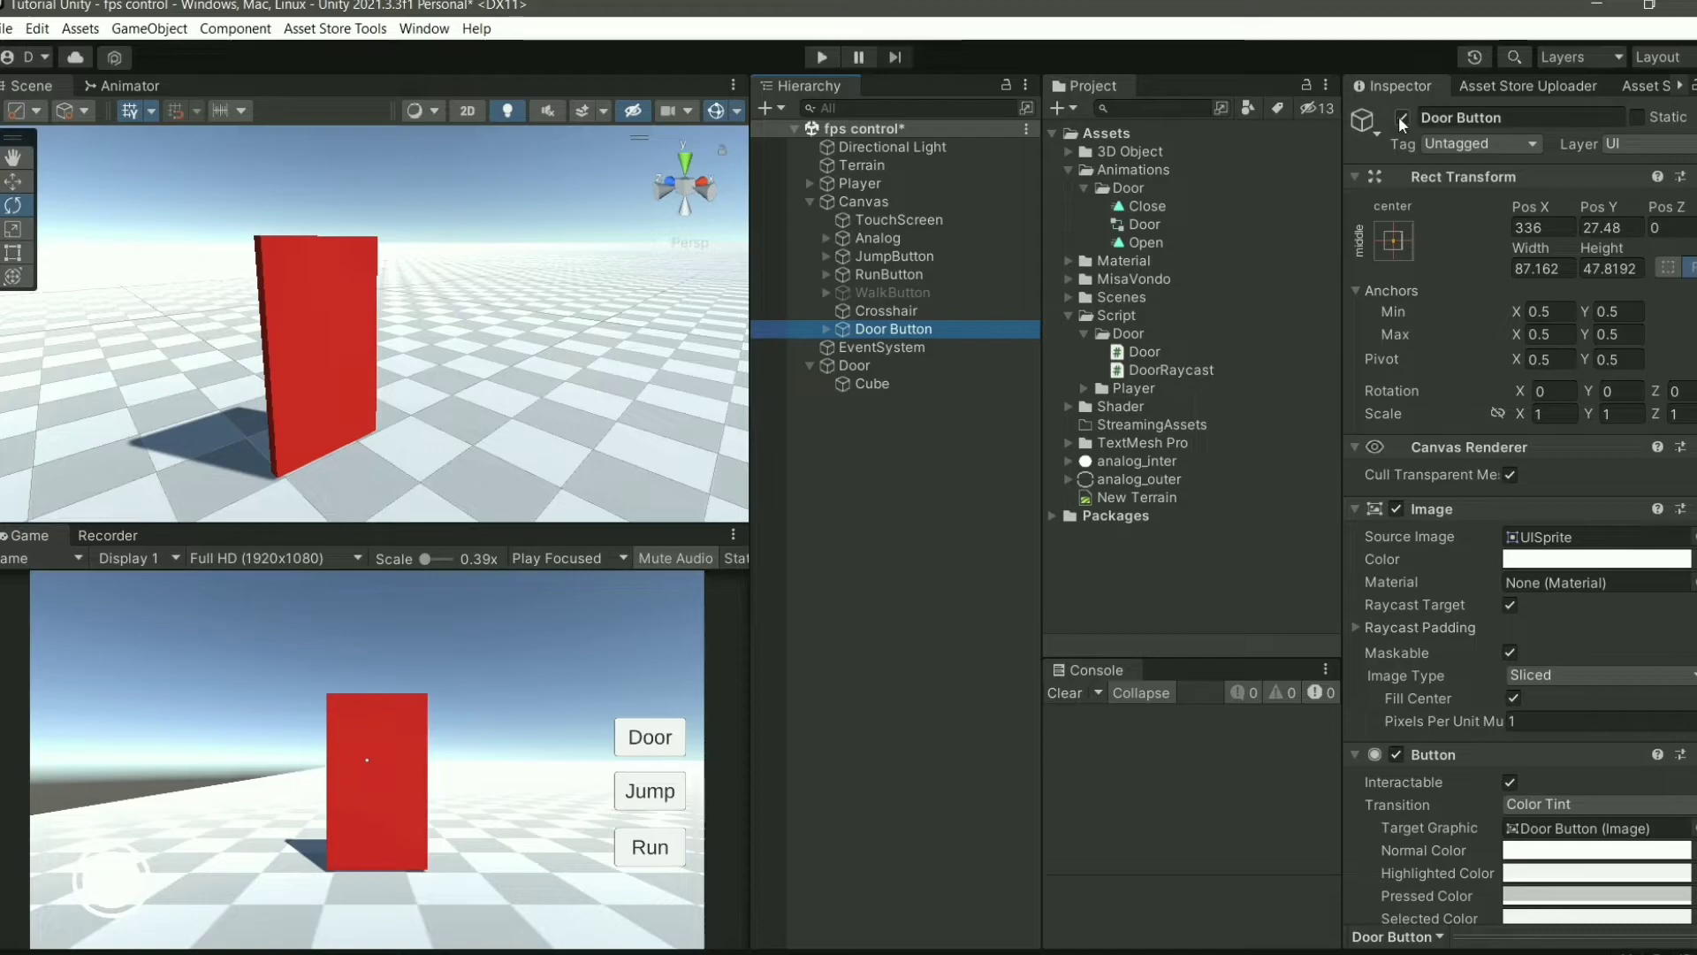
- Set the Door Button's On Click to call the Player's DoorRaycast.Door()
{"action": "scroll", "coordinate": [1485, 345], "scroll_direction": "down", "scroll_amount": 5}
{"action": "scroll", "coordinate": [1487, 353], "scroll_direction": "down", "scroll_amount": 1}
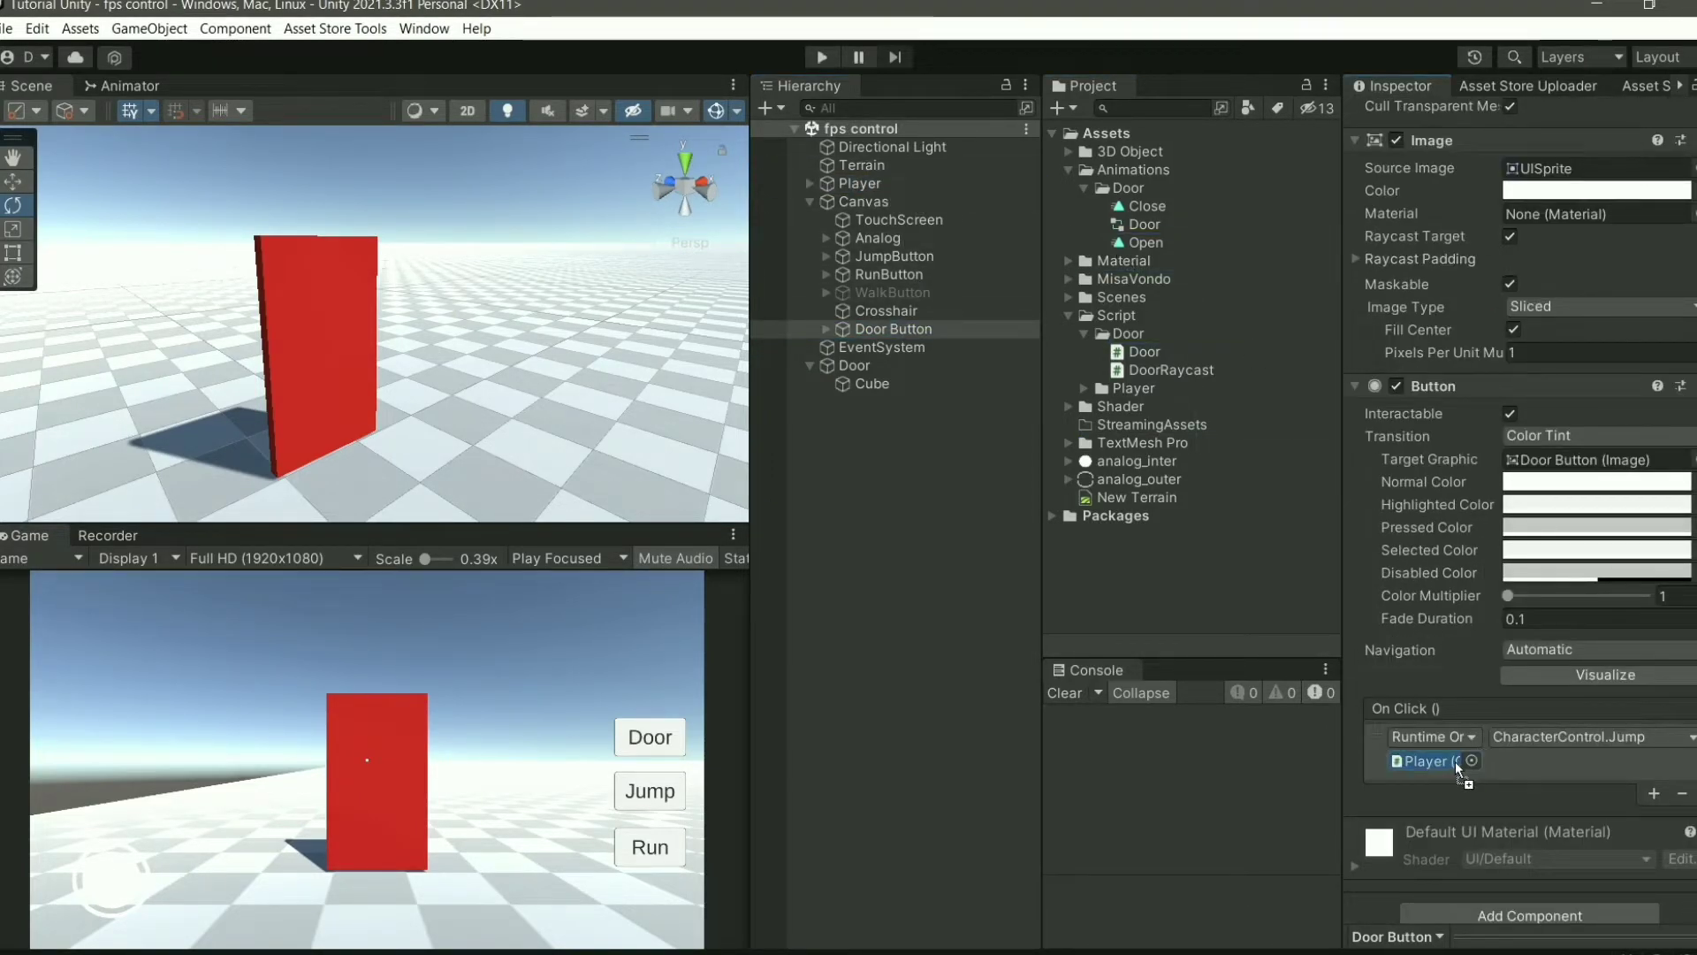
{"action": "left_click_drag", "start_coordinate": [1494, 745], "coordinate": [1455, 761]}
{"action": "left_click", "coordinate": [1510, 738]}
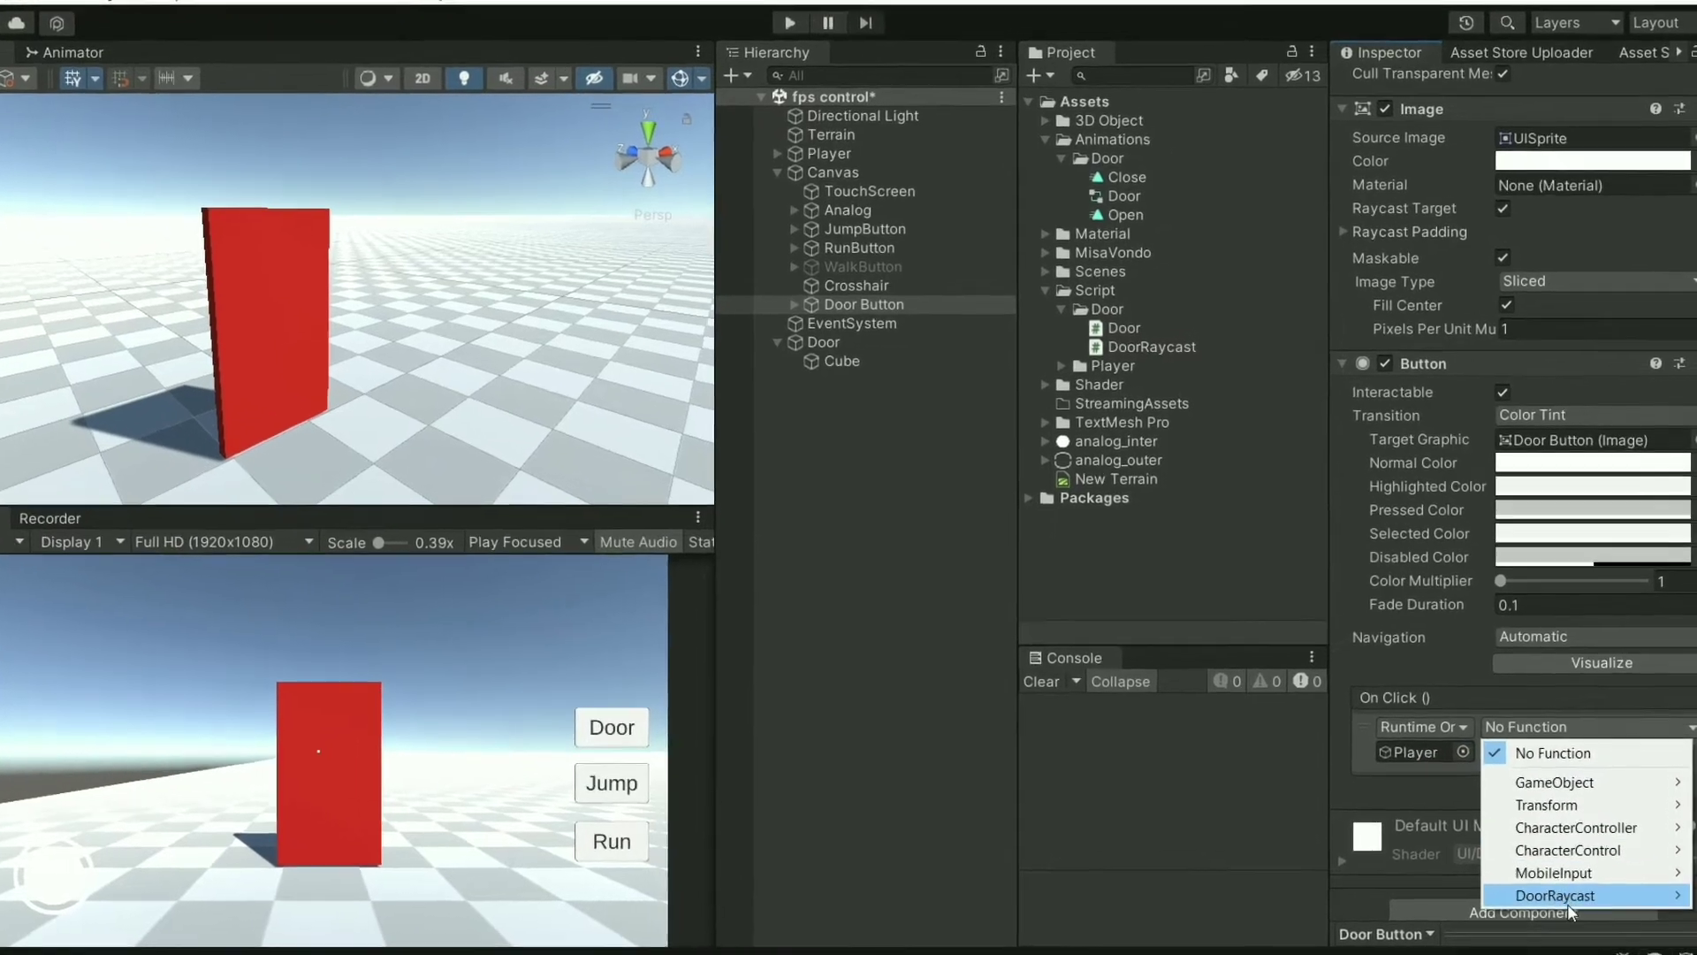
{"action": "mouse_move", "coordinate": [1469, 833]}
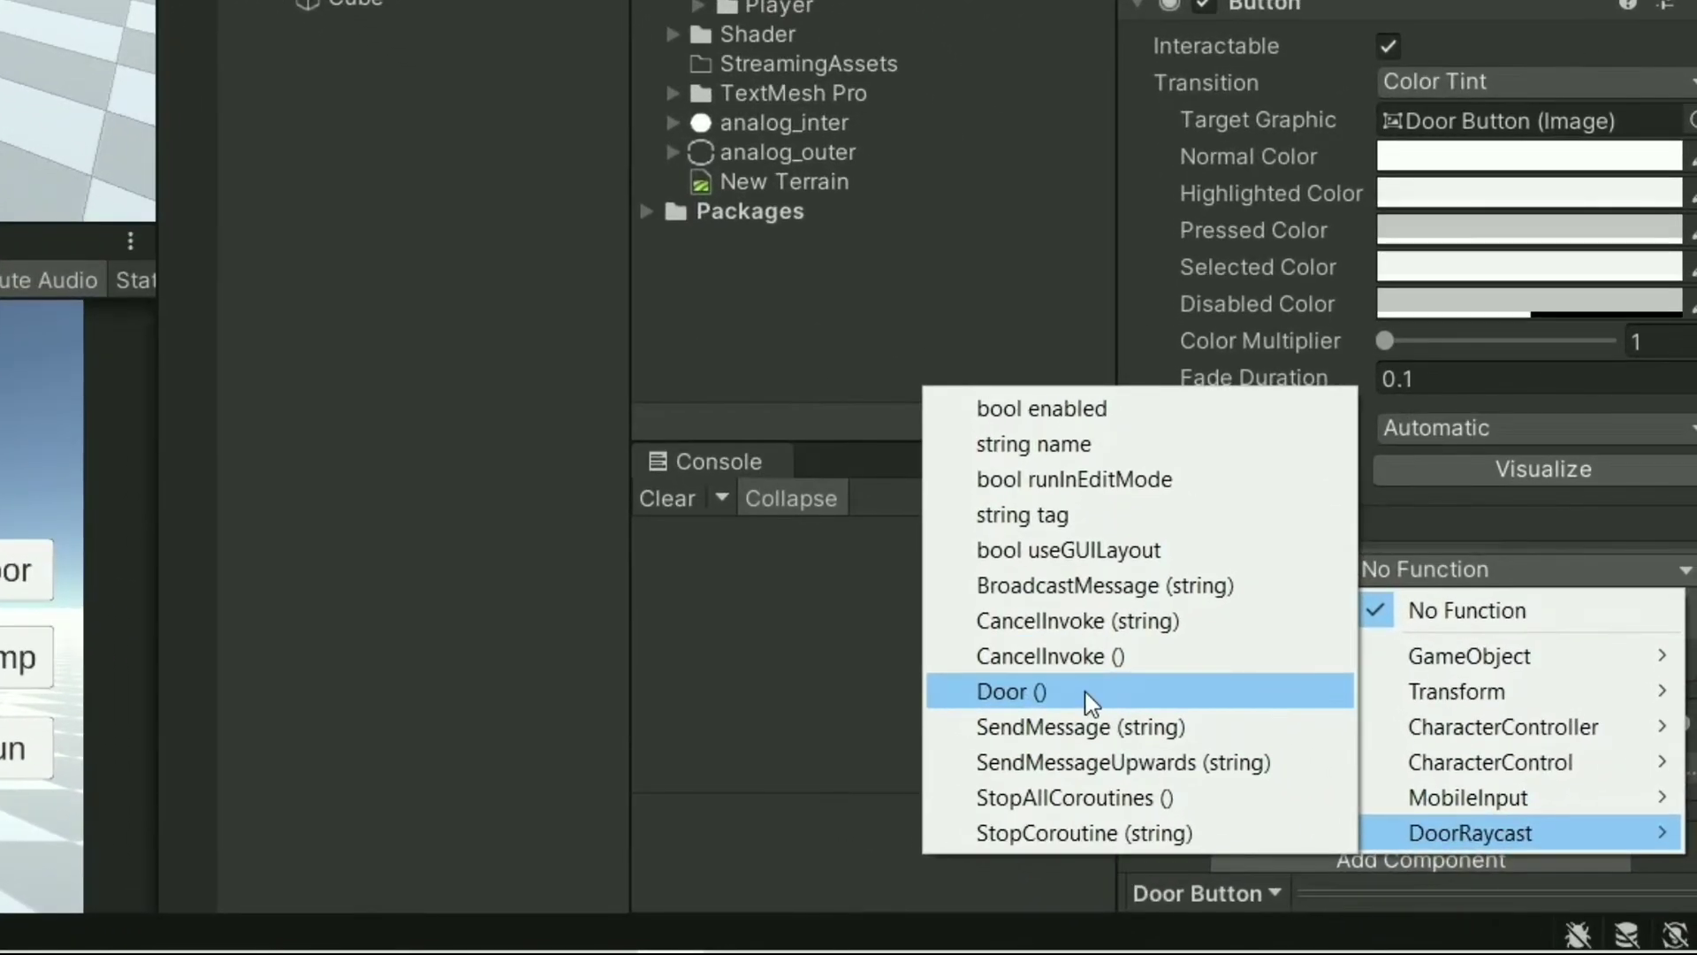
{"action": "left_click", "coordinate": [1090, 702]}
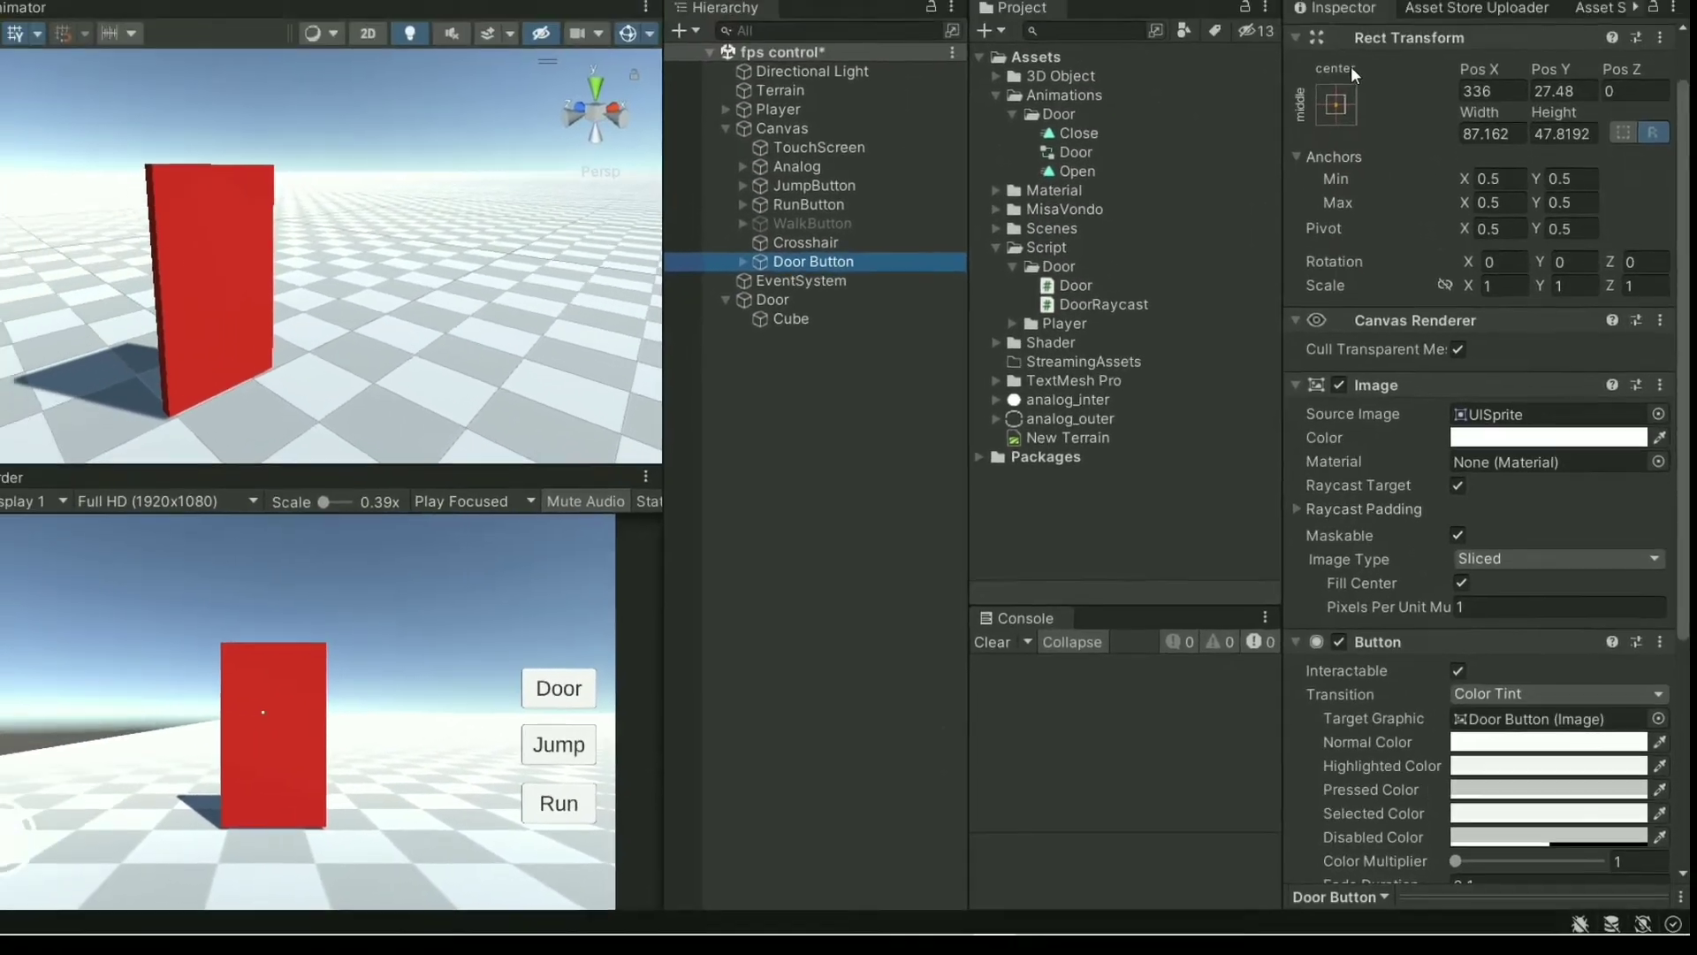
- Deactivate the Door Button to hide it and save the scene
{"action": "scroll", "coordinate": [1360, 163], "scroll_direction": "up", "scroll_amount": 3}
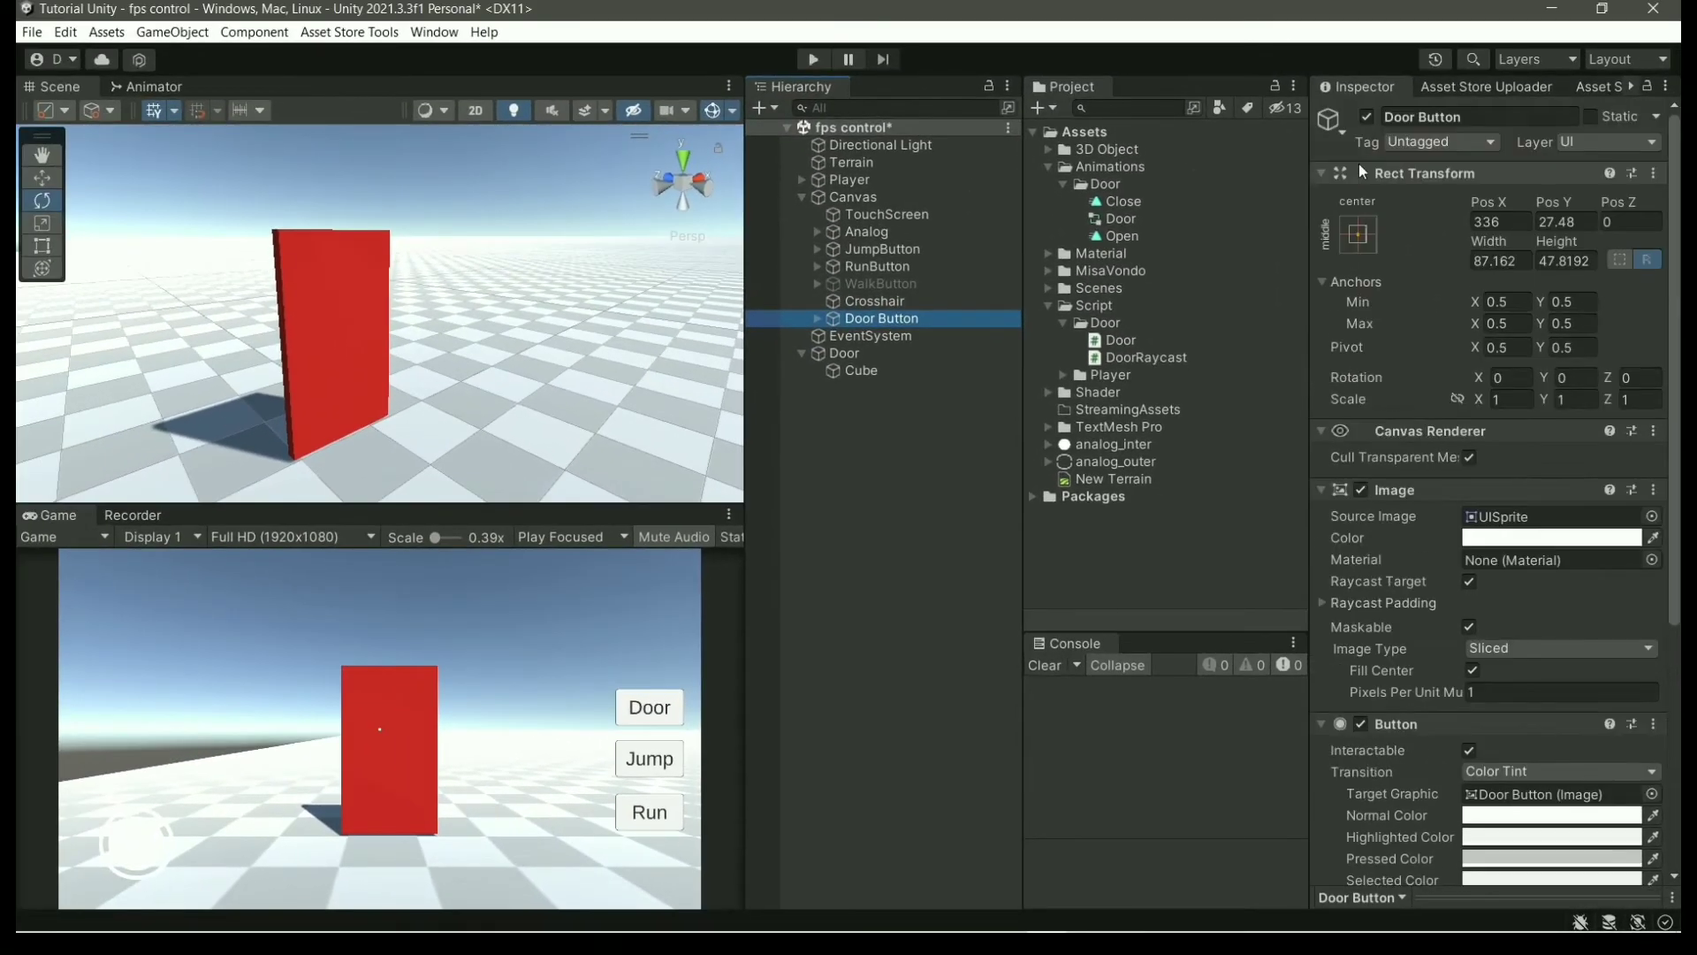
{"action": "left_click", "coordinate": [1367, 117]}
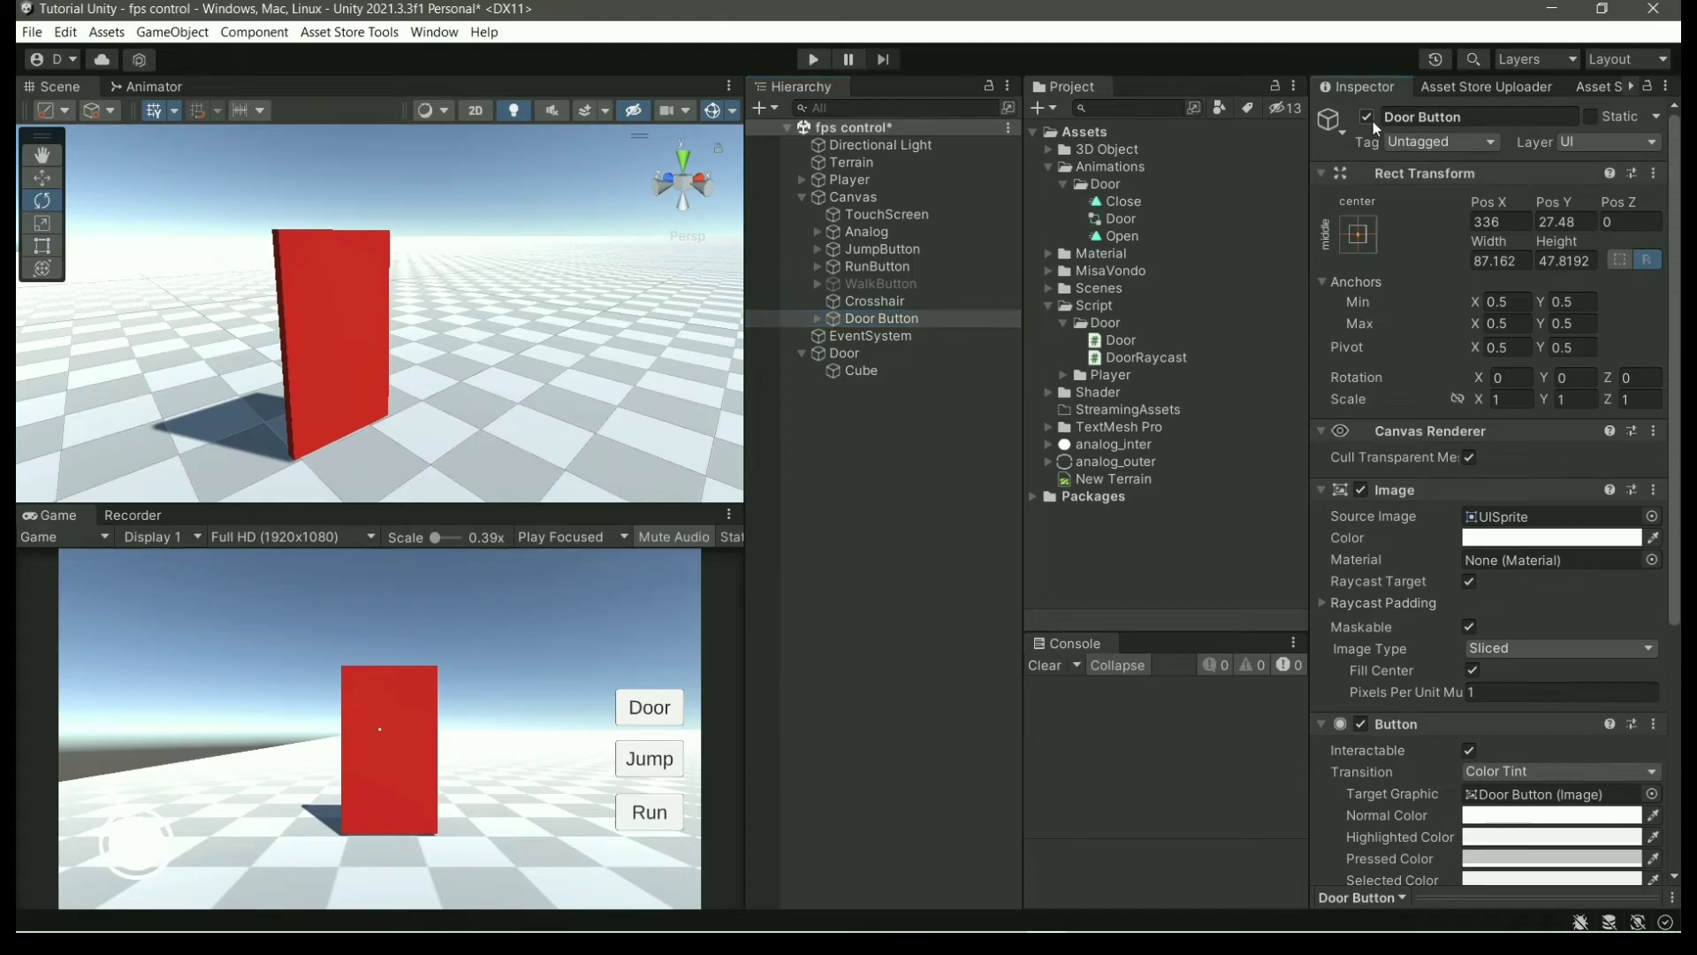
{"action": "key", "text": "ctrl+s"}
{"action": "left_click", "coordinate": [899, 389]}
- Assign the Door Button and Crosshair to the Player's Door Raycast fields
{"action": "left_click", "coordinate": [846, 181]}
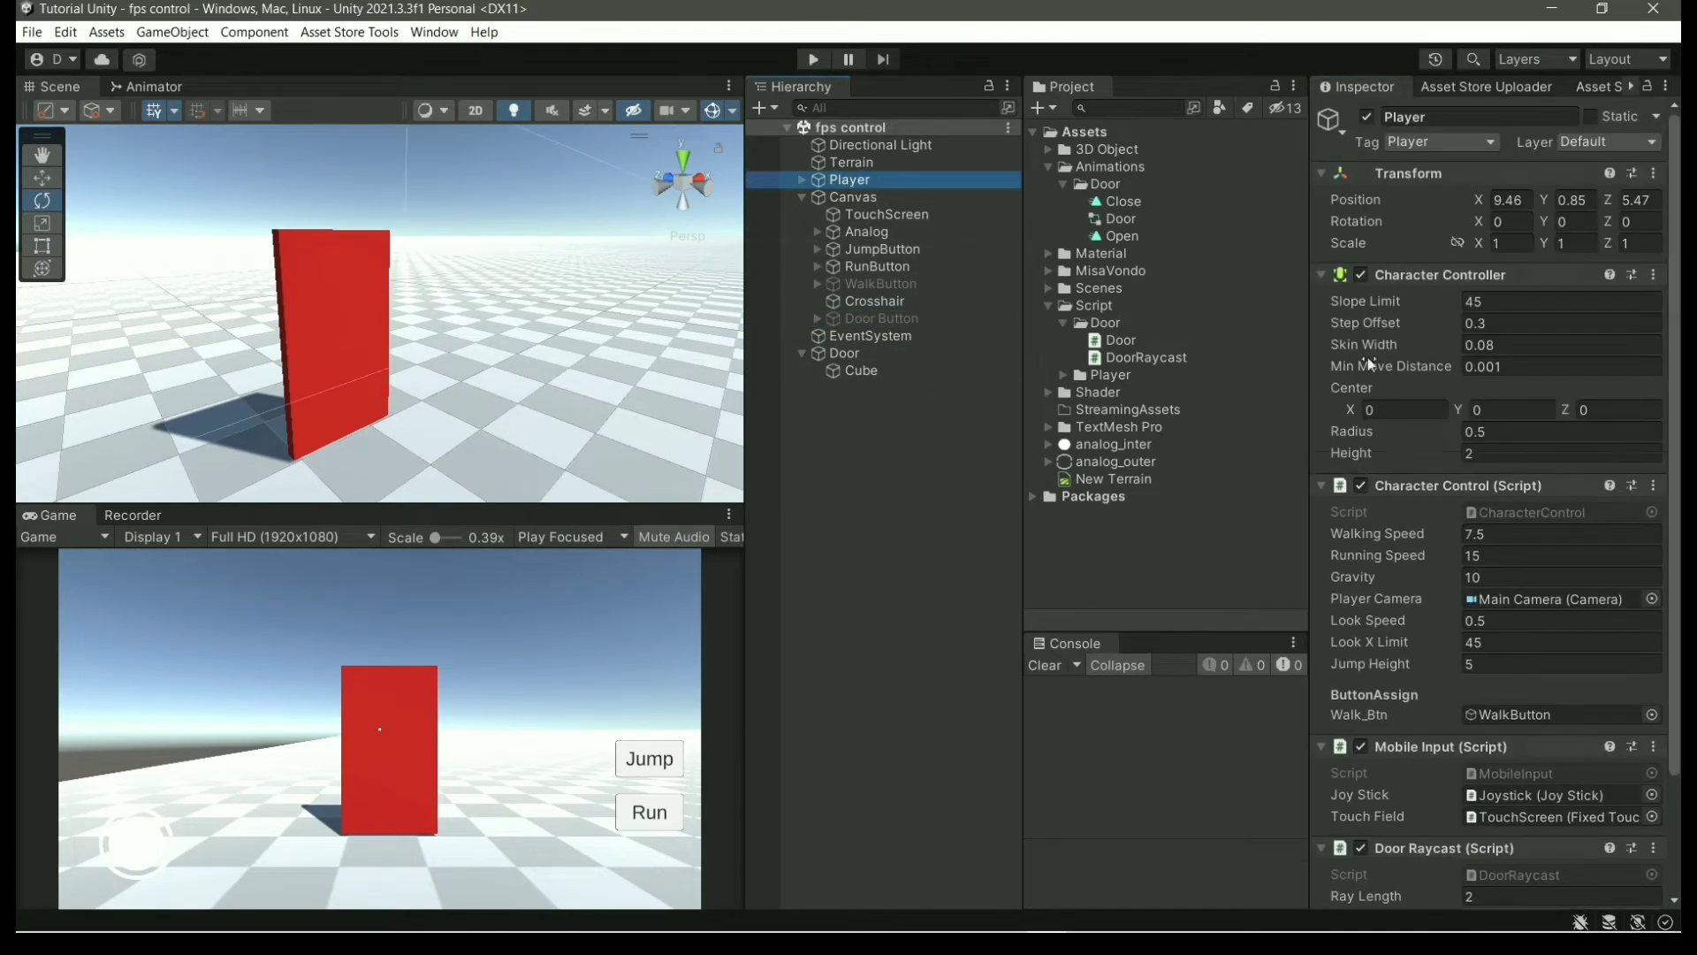
{"action": "scroll", "coordinate": [1370, 364], "scroll_direction": "down", "scroll_amount": 3}
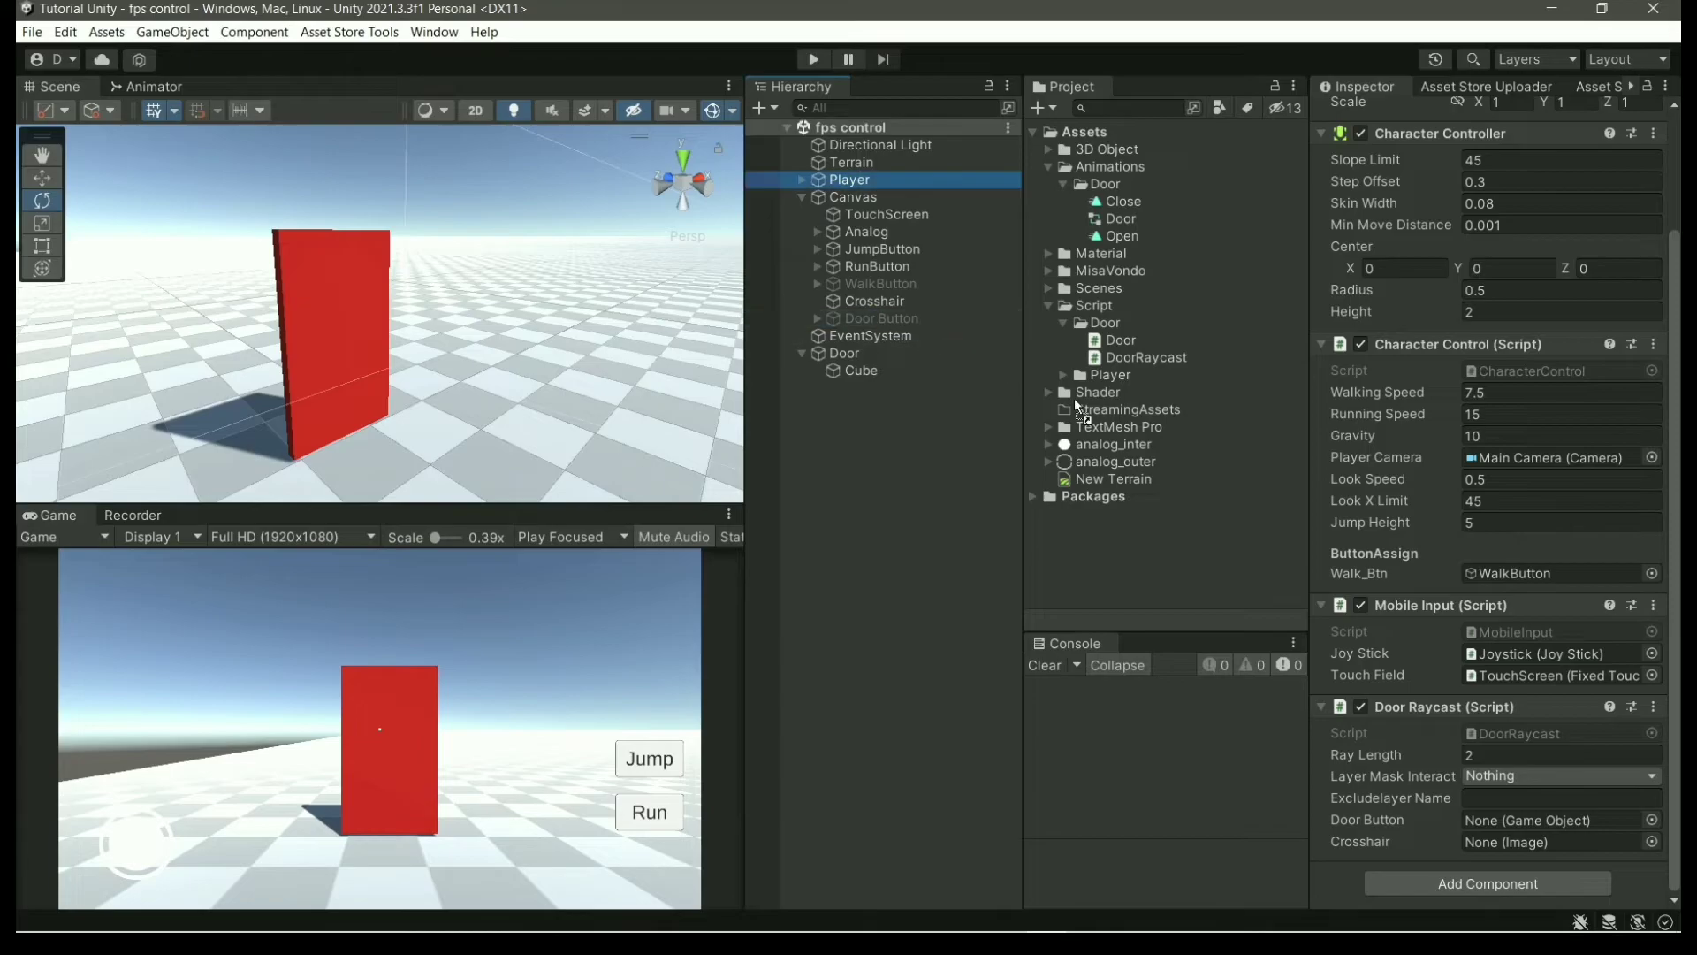
{"action": "left_click_drag", "start_coordinate": [1077, 405], "coordinate": [1536, 819]}
{"action": "mouse_move", "coordinate": [870, 305]}
{"action": "left_mouse_down"}
{"action": "mouse_move", "coordinate": [1262, 568]}
{"action": "mouse_move", "coordinate": [1534, 841]}
{"action": "left_mouse_up"}
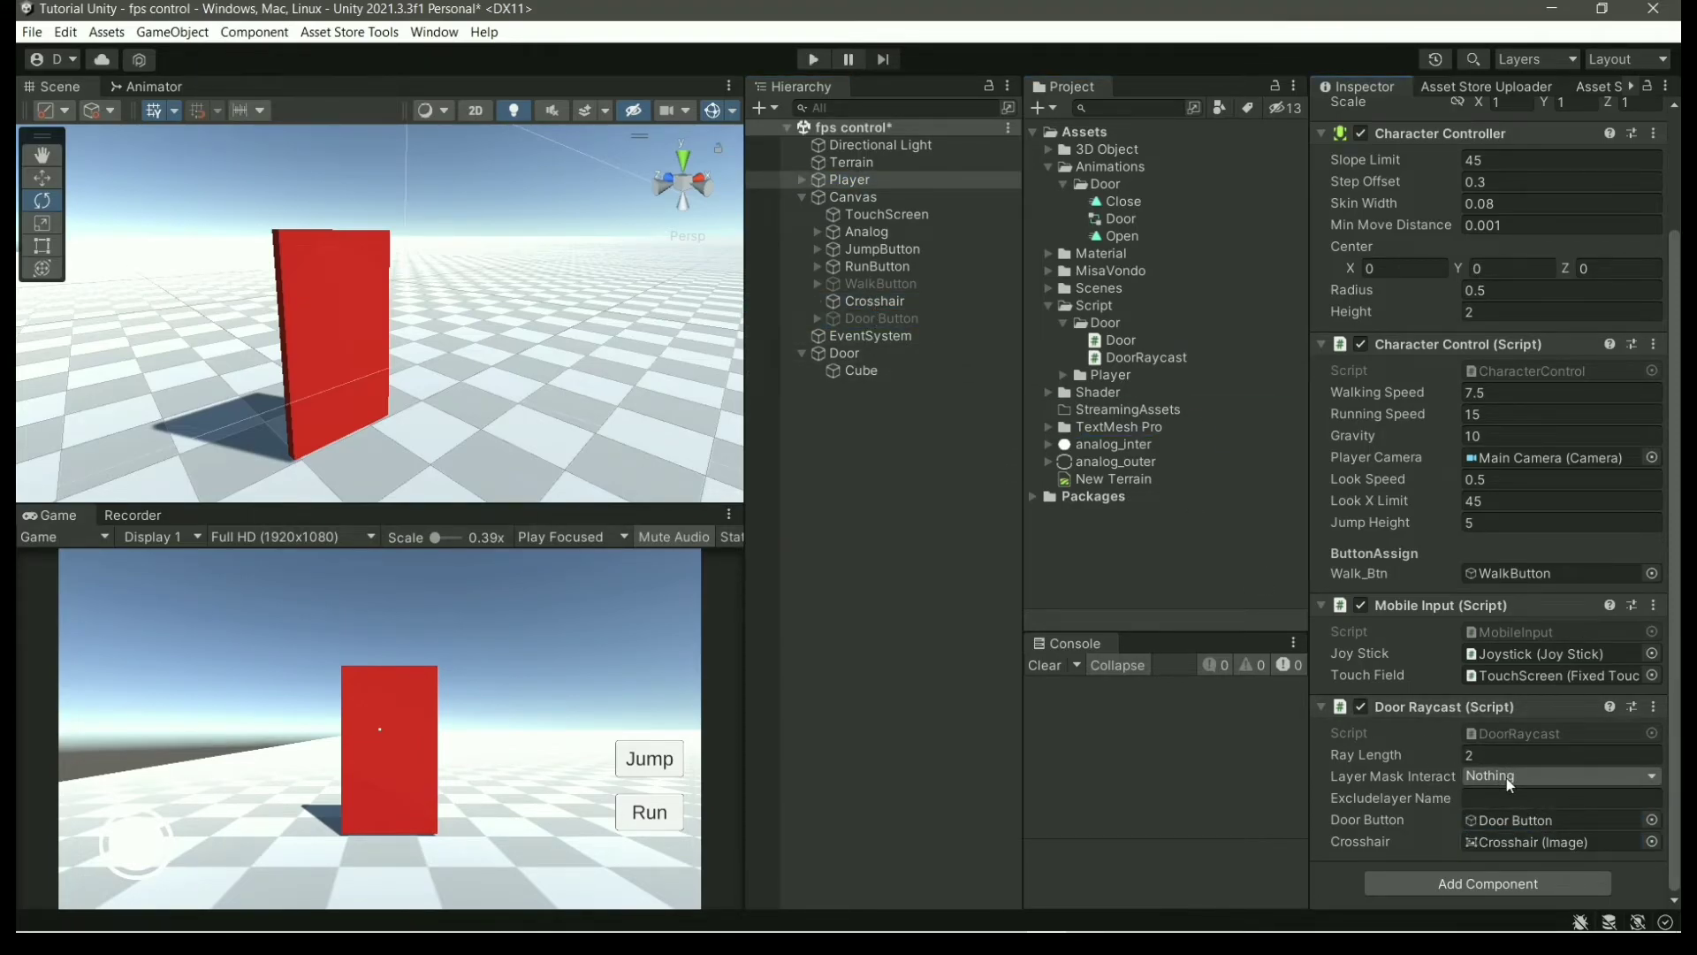
- Try setting the Door Raycast Layer Mask to Interact
{"action": "left_click", "coordinate": [1515, 776]}
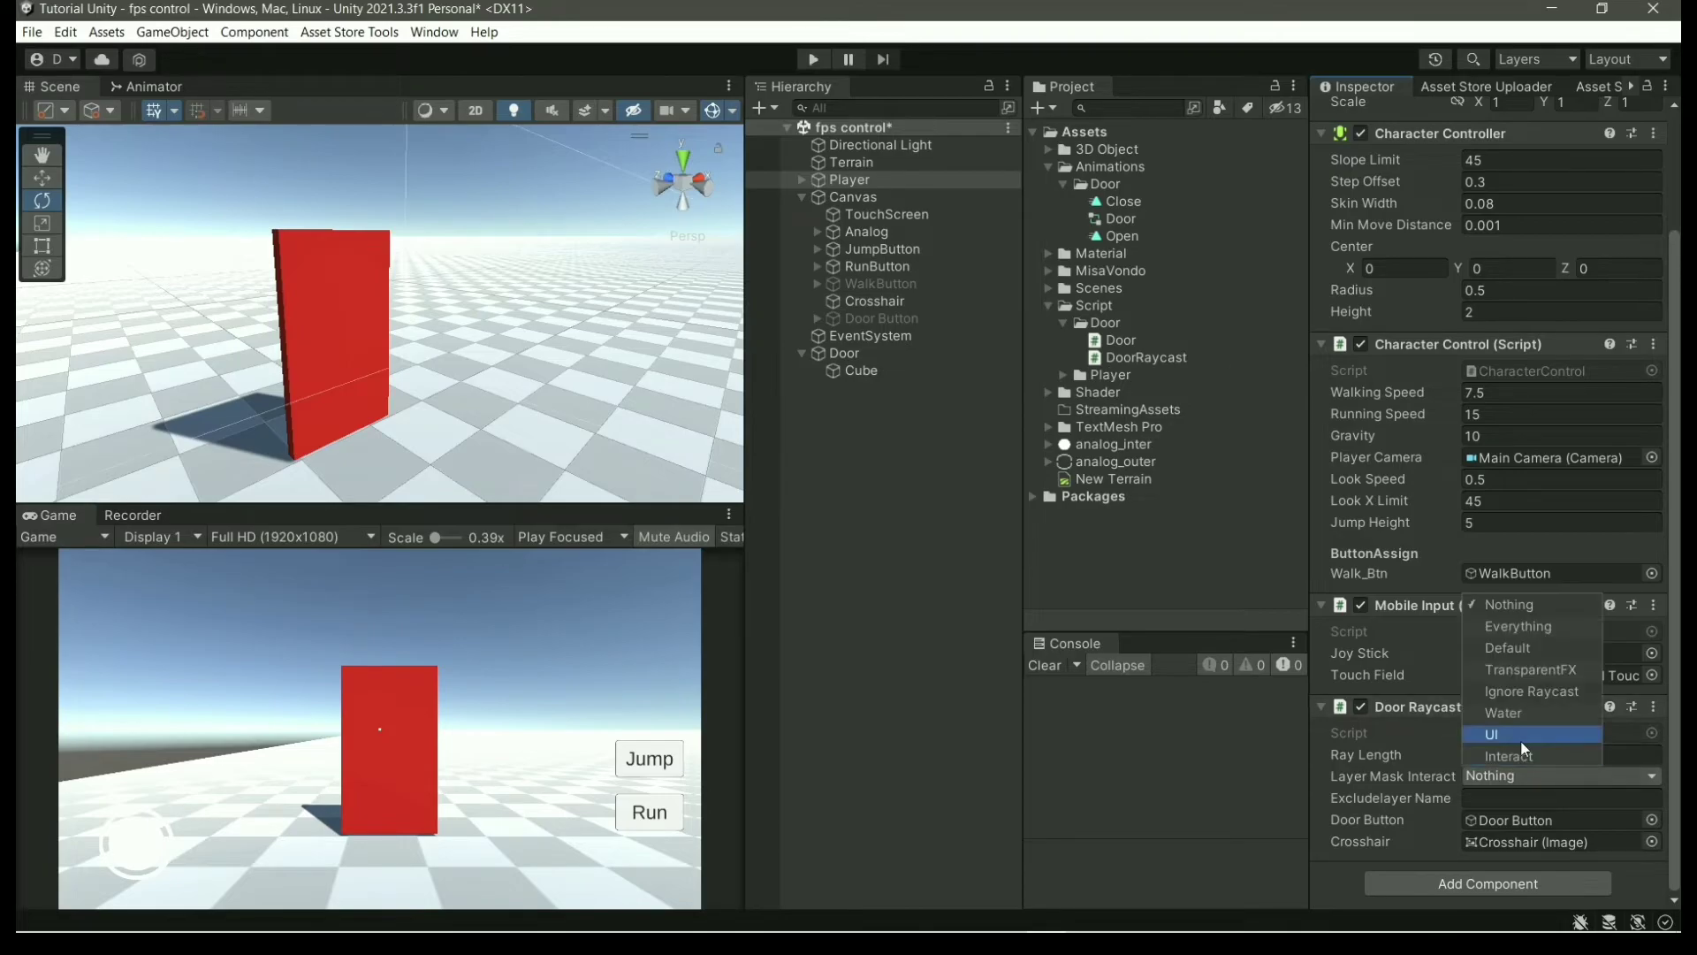
{"action": "left_click", "coordinate": [1404, 778]}
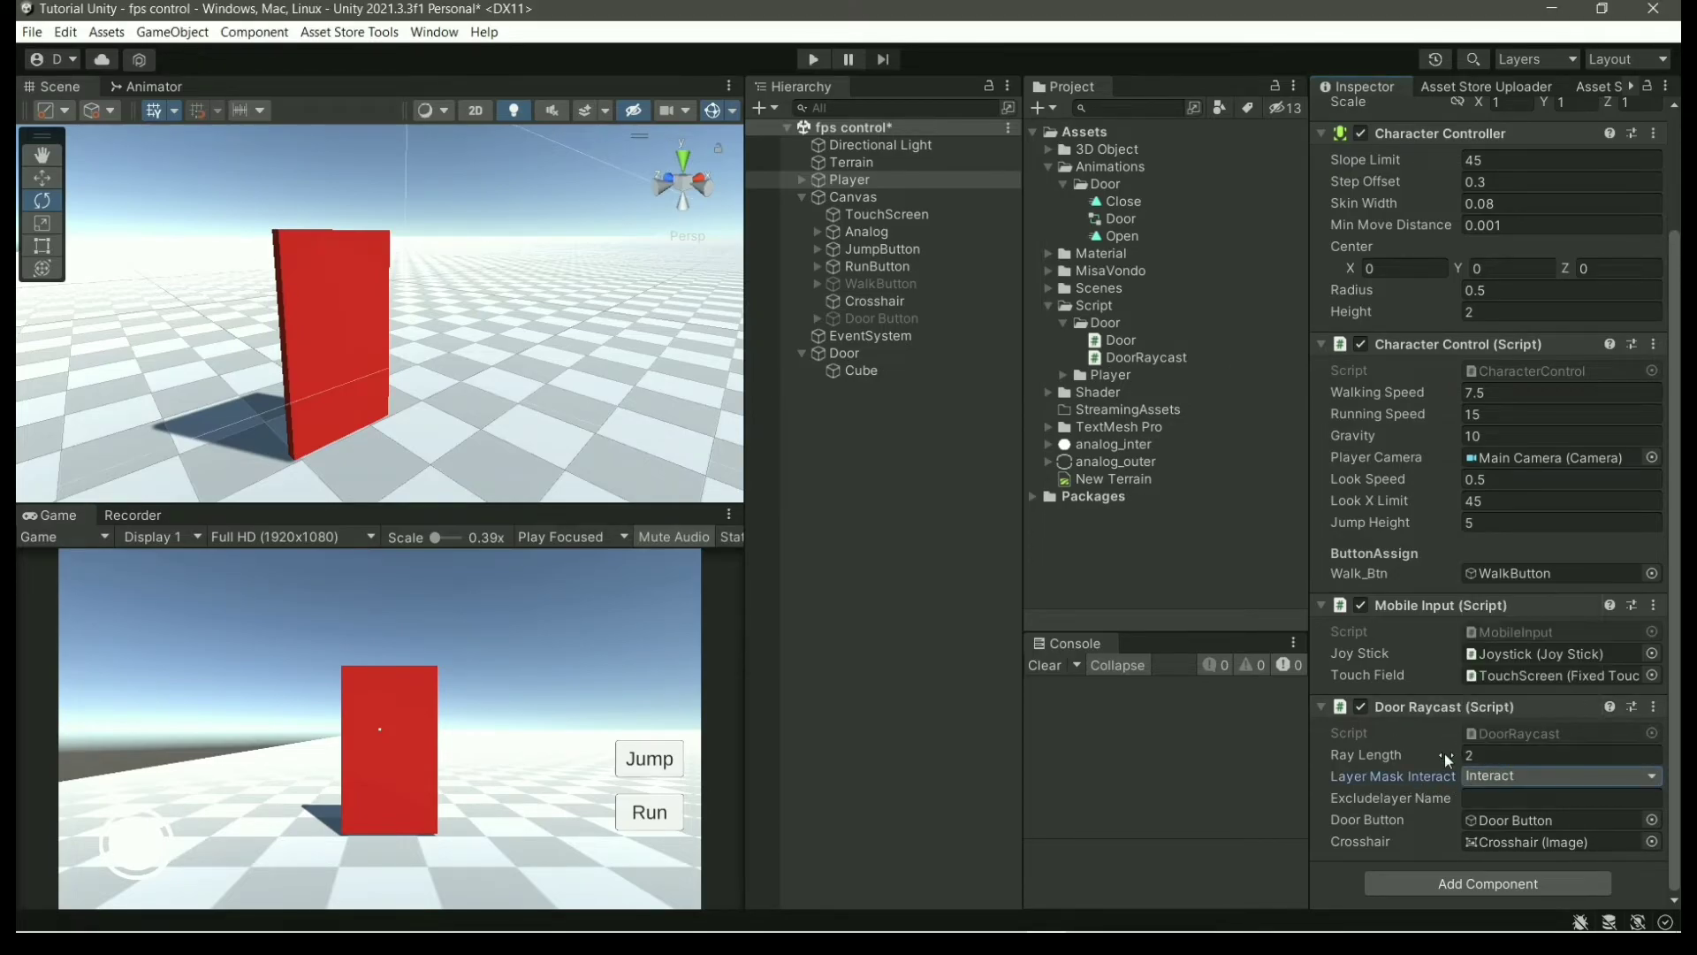
{"action": "left_click", "coordinate": [1489, 773]}
{"action": "left_click", "coordinate": [1500, 606]}
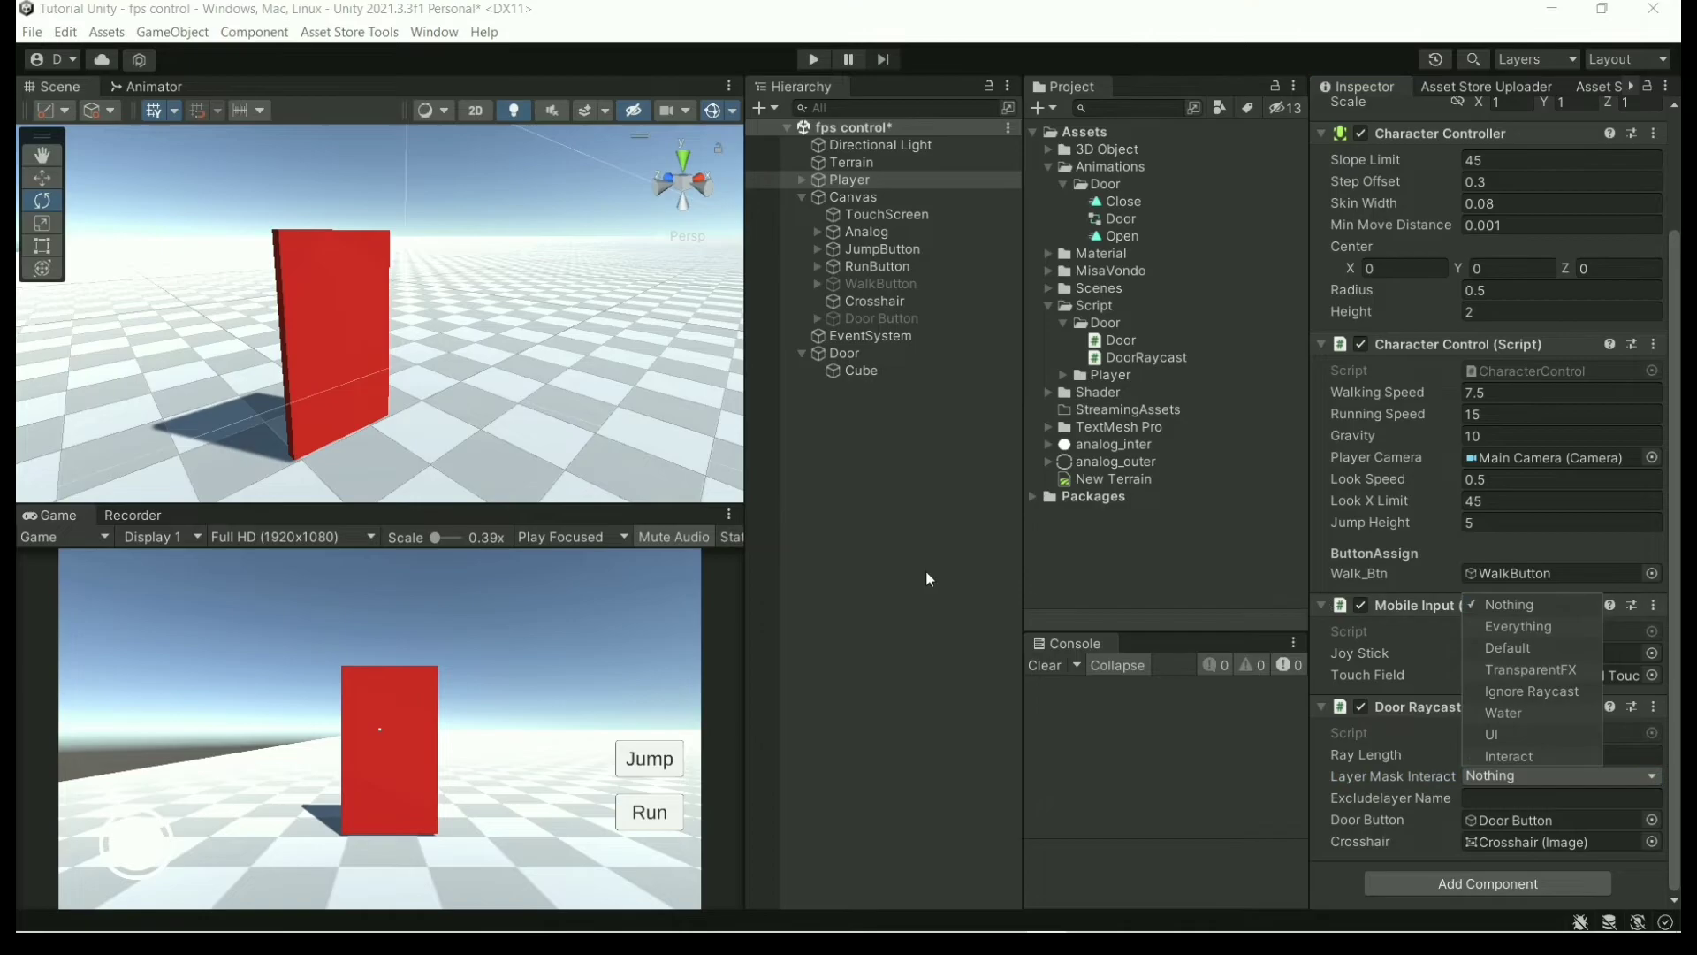
{"action": "left_click", "coordinate": [926, 569]}
- Clear the Console errors and recheck the Player's Door Raycast layer mask
{"action": "left_click", "coordinate": [1044, 665]}
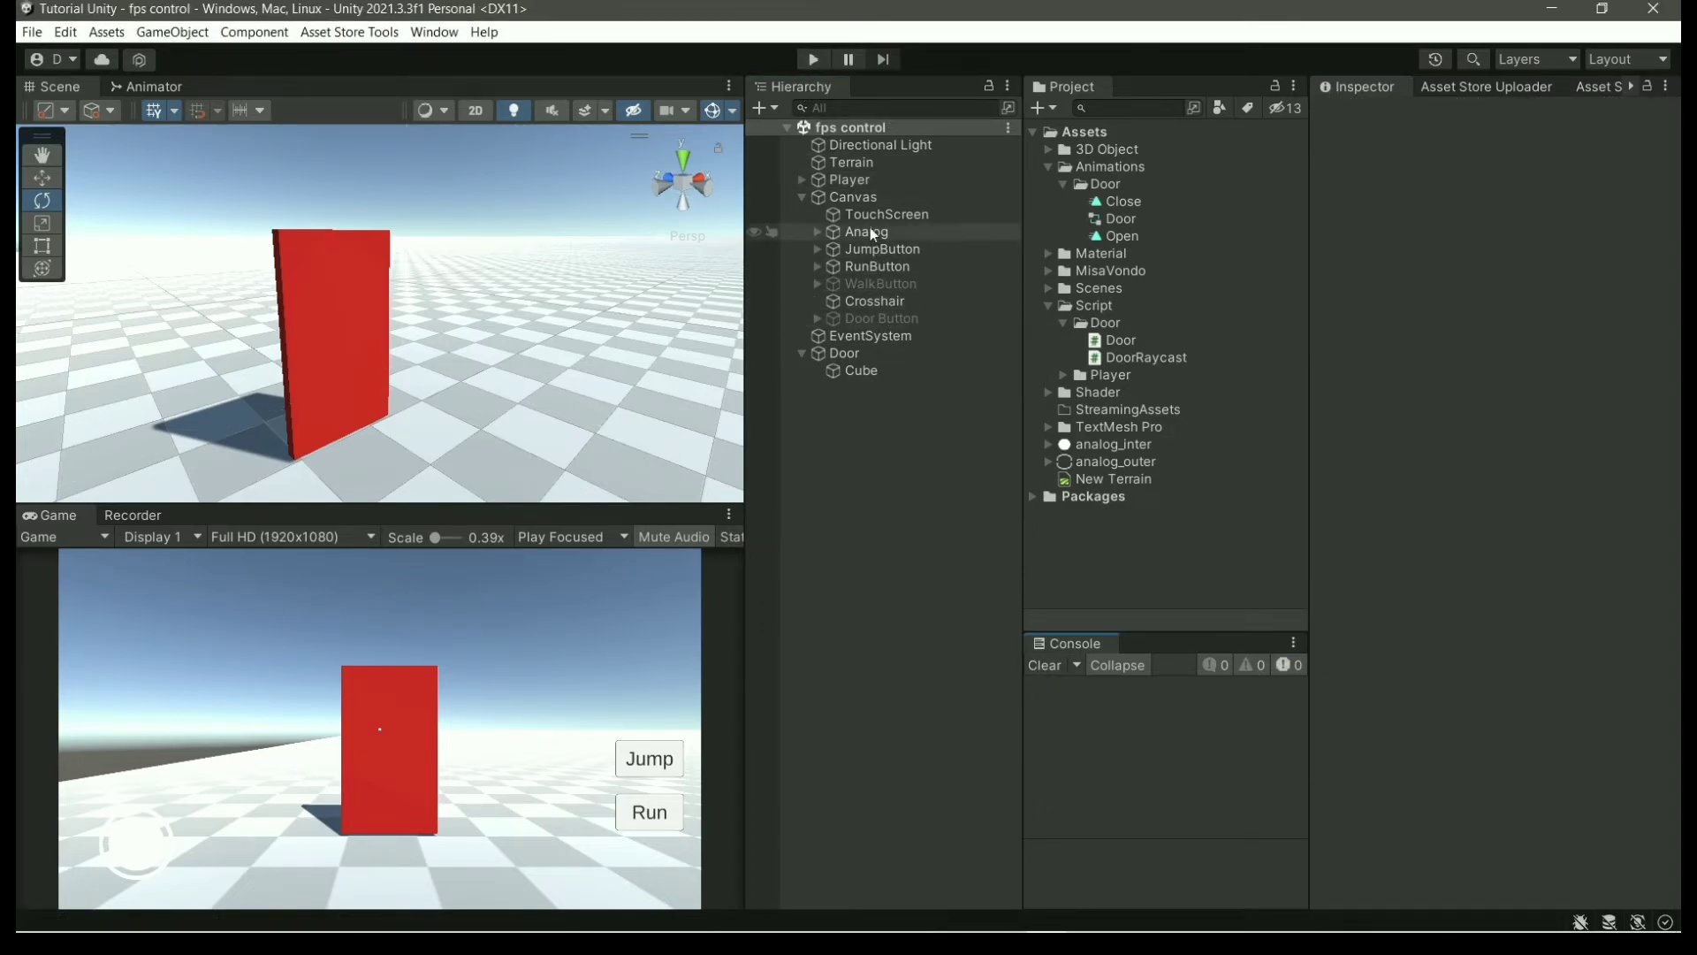
{"action": "left_click", "coordinate": [870, 181]}
{"action": "scroll", "coordinate": [1548, 831], "scroll_direction": "down", "scroll_amount": 3}
{"action": "left_click", "coordinate": [1525, 776]}
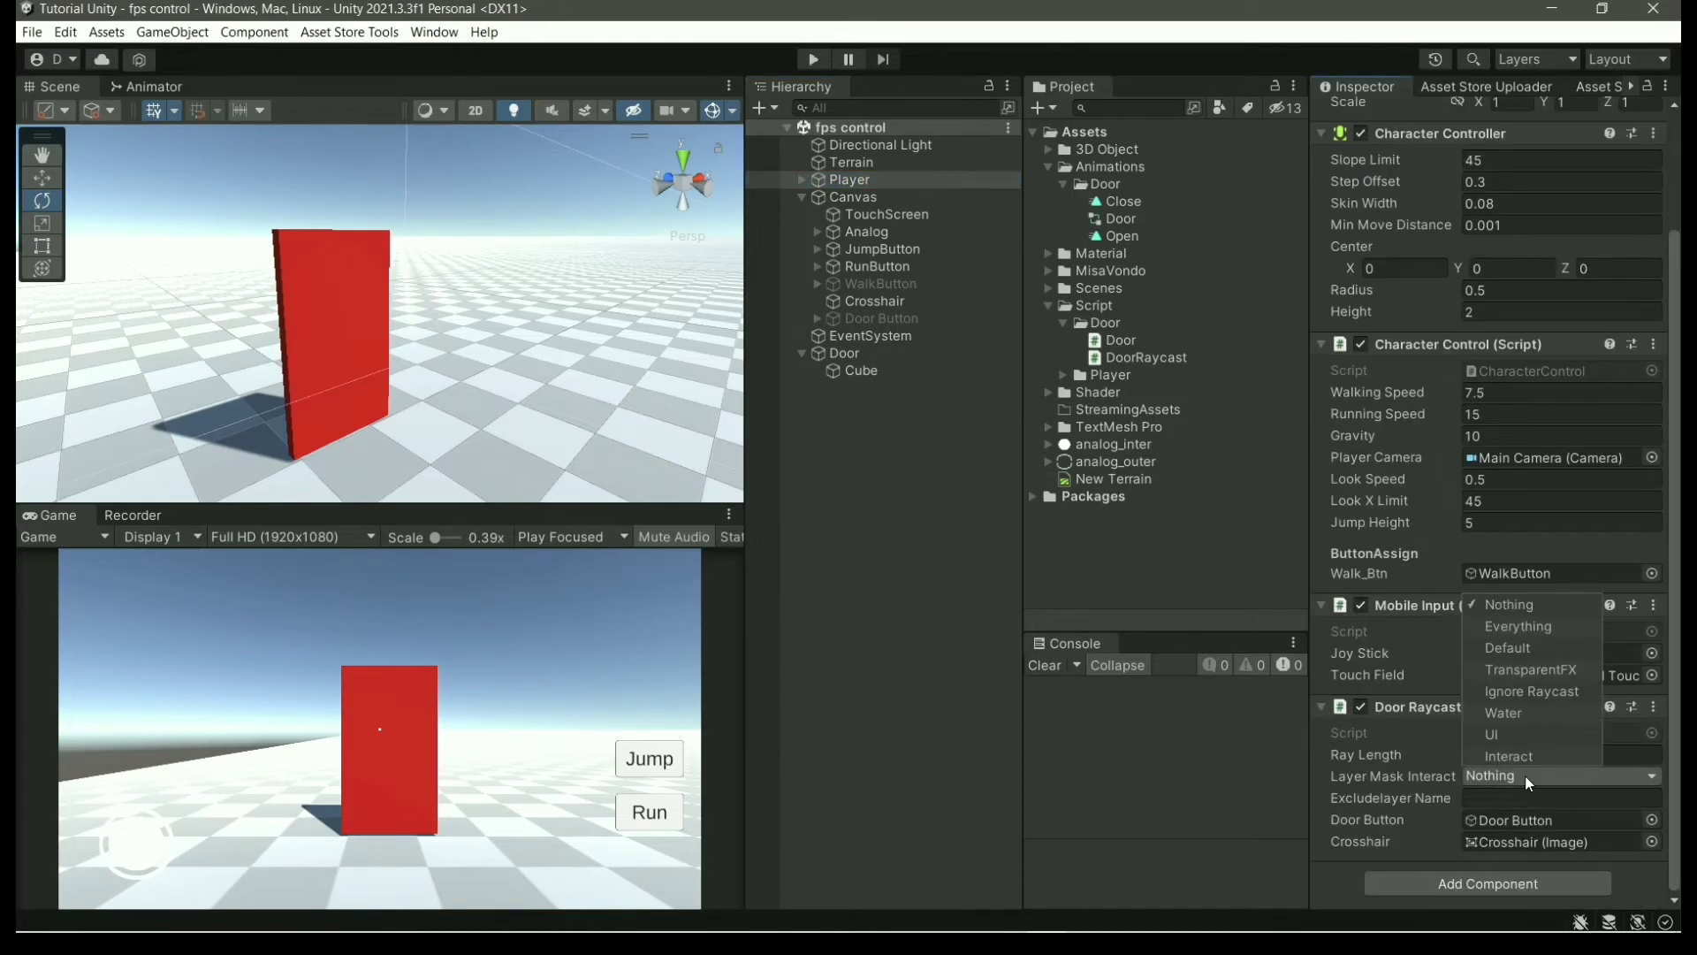
{"action": "left_click", "coordinate": [923, 606]}
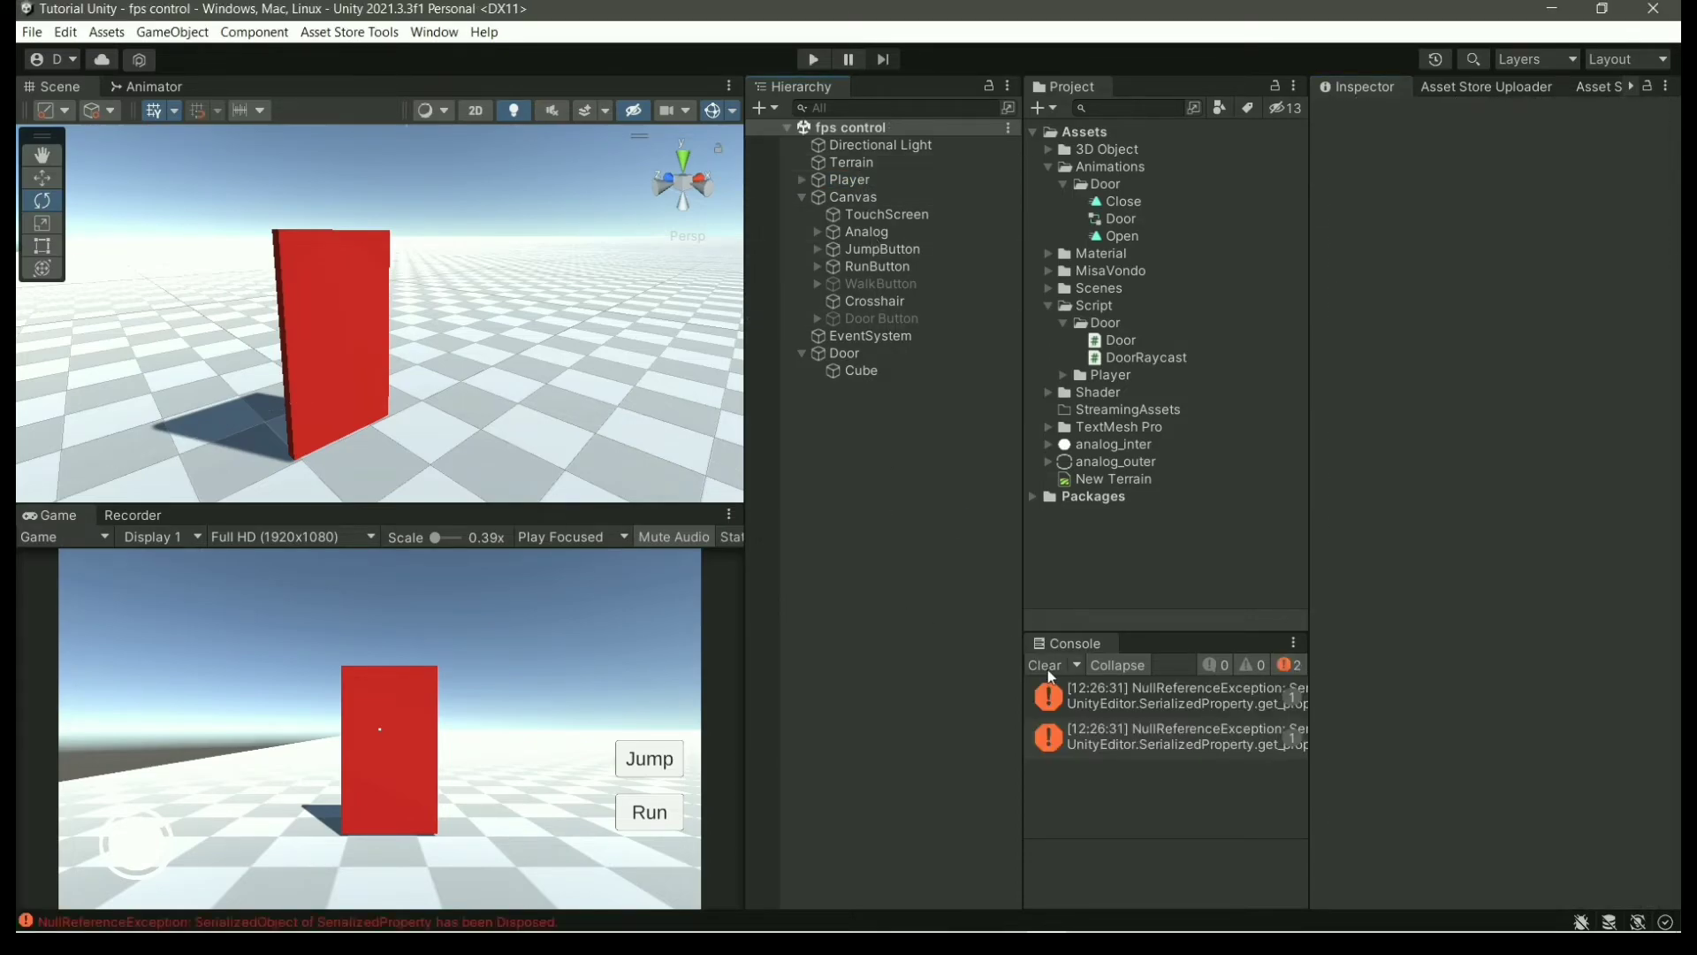
- In Play mode, walk to the red door and open and close it with the Door button
{"action": "left_click", "coordinate": [813, 59]}
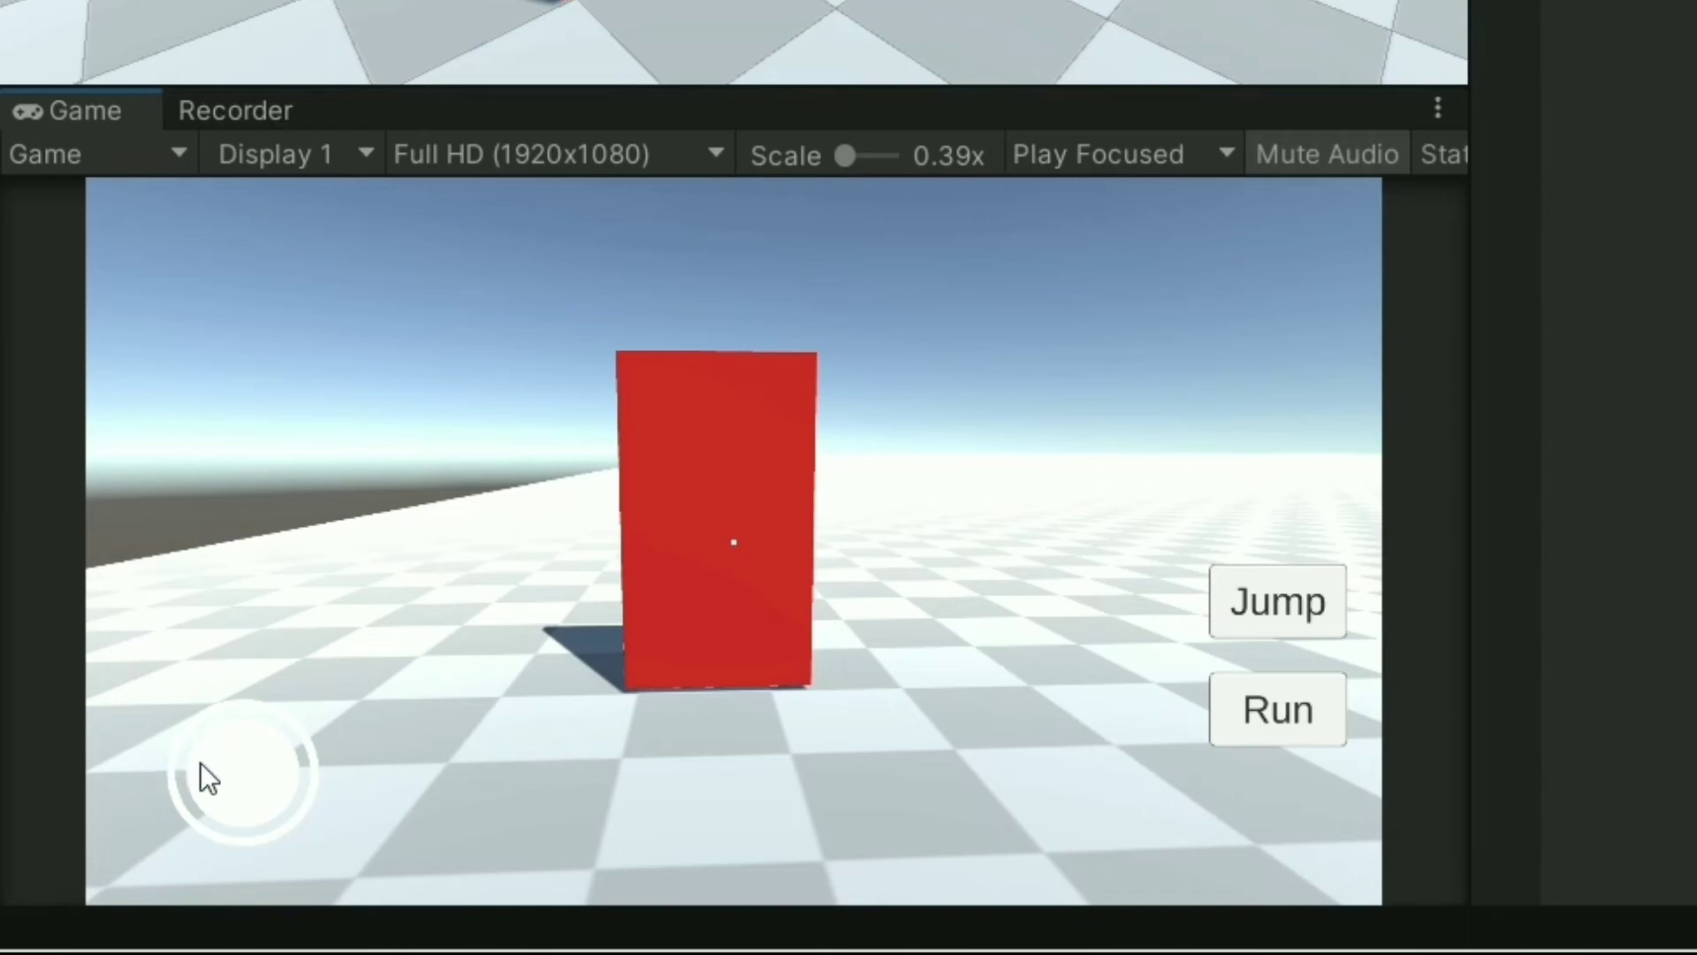
{"action": "mouse_move", "coordinate": [200, 764]}
{"action": "left_mouse_down"}
{"action": "mouse_move", "coordinate": [265, 668]}
{"action": "mouse_move", "coordinate": [300, 778]}
{"action": "mouse_move", "coordinate": [336, 776]}
{"action": "left_mouse_up"}
{"action": "left_click", "coordinate": [1271, 526]}
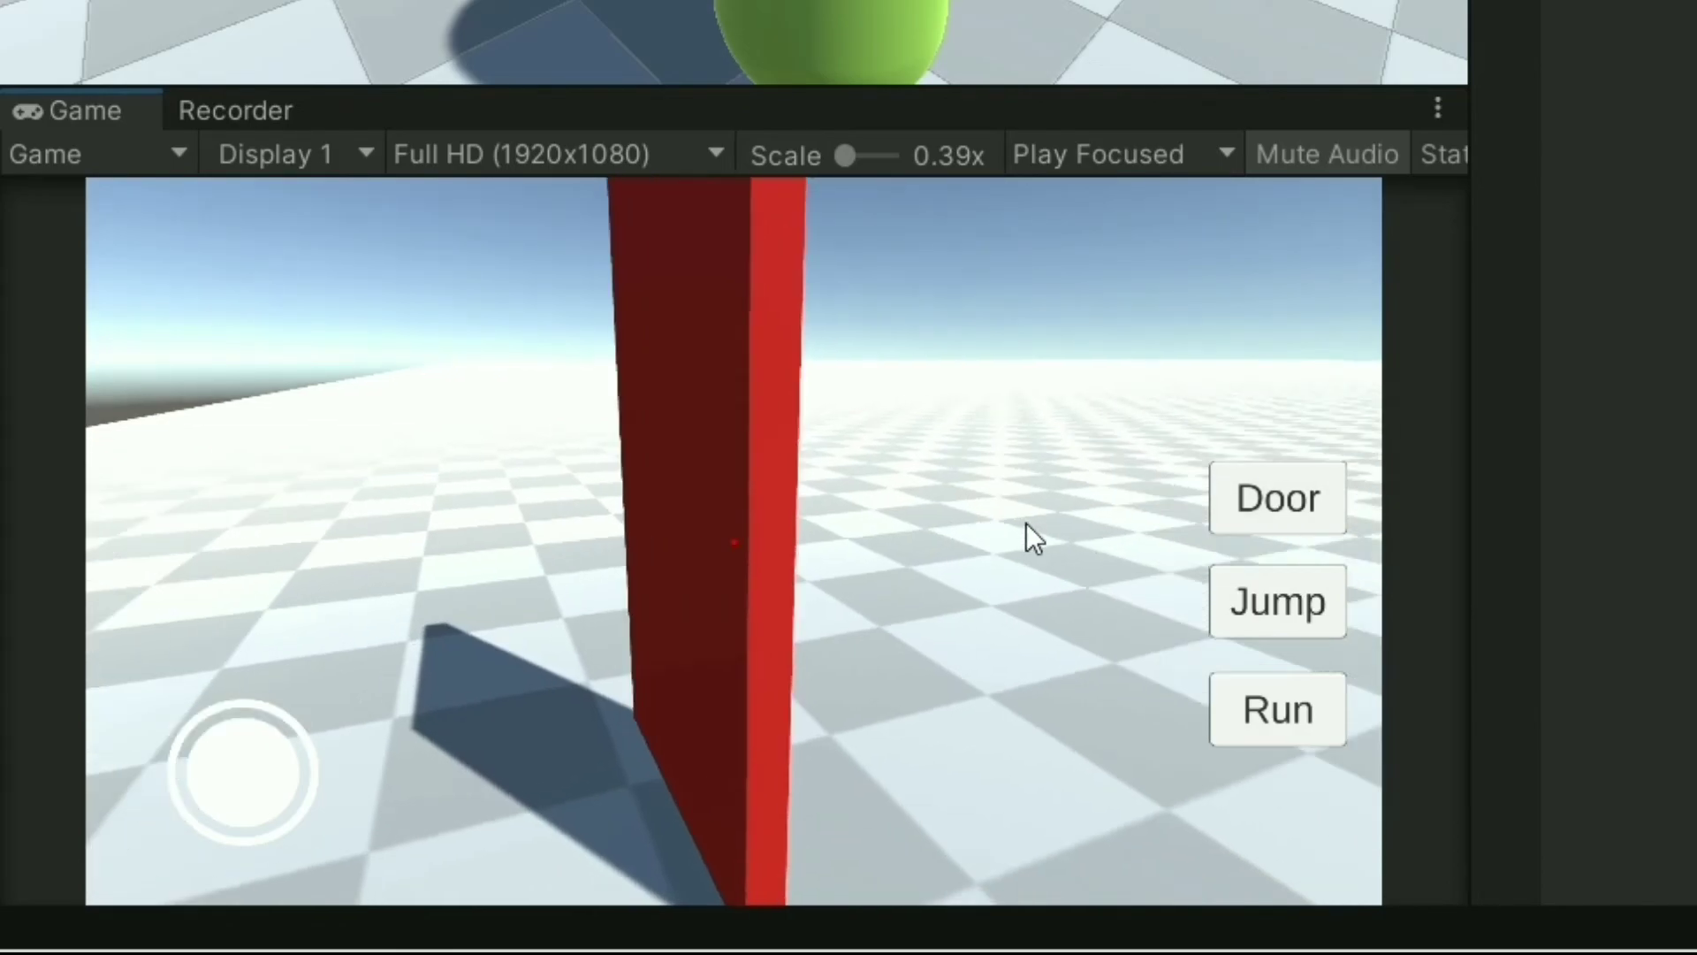
{"action": "left_click", "coordinate": [1247, 515]}
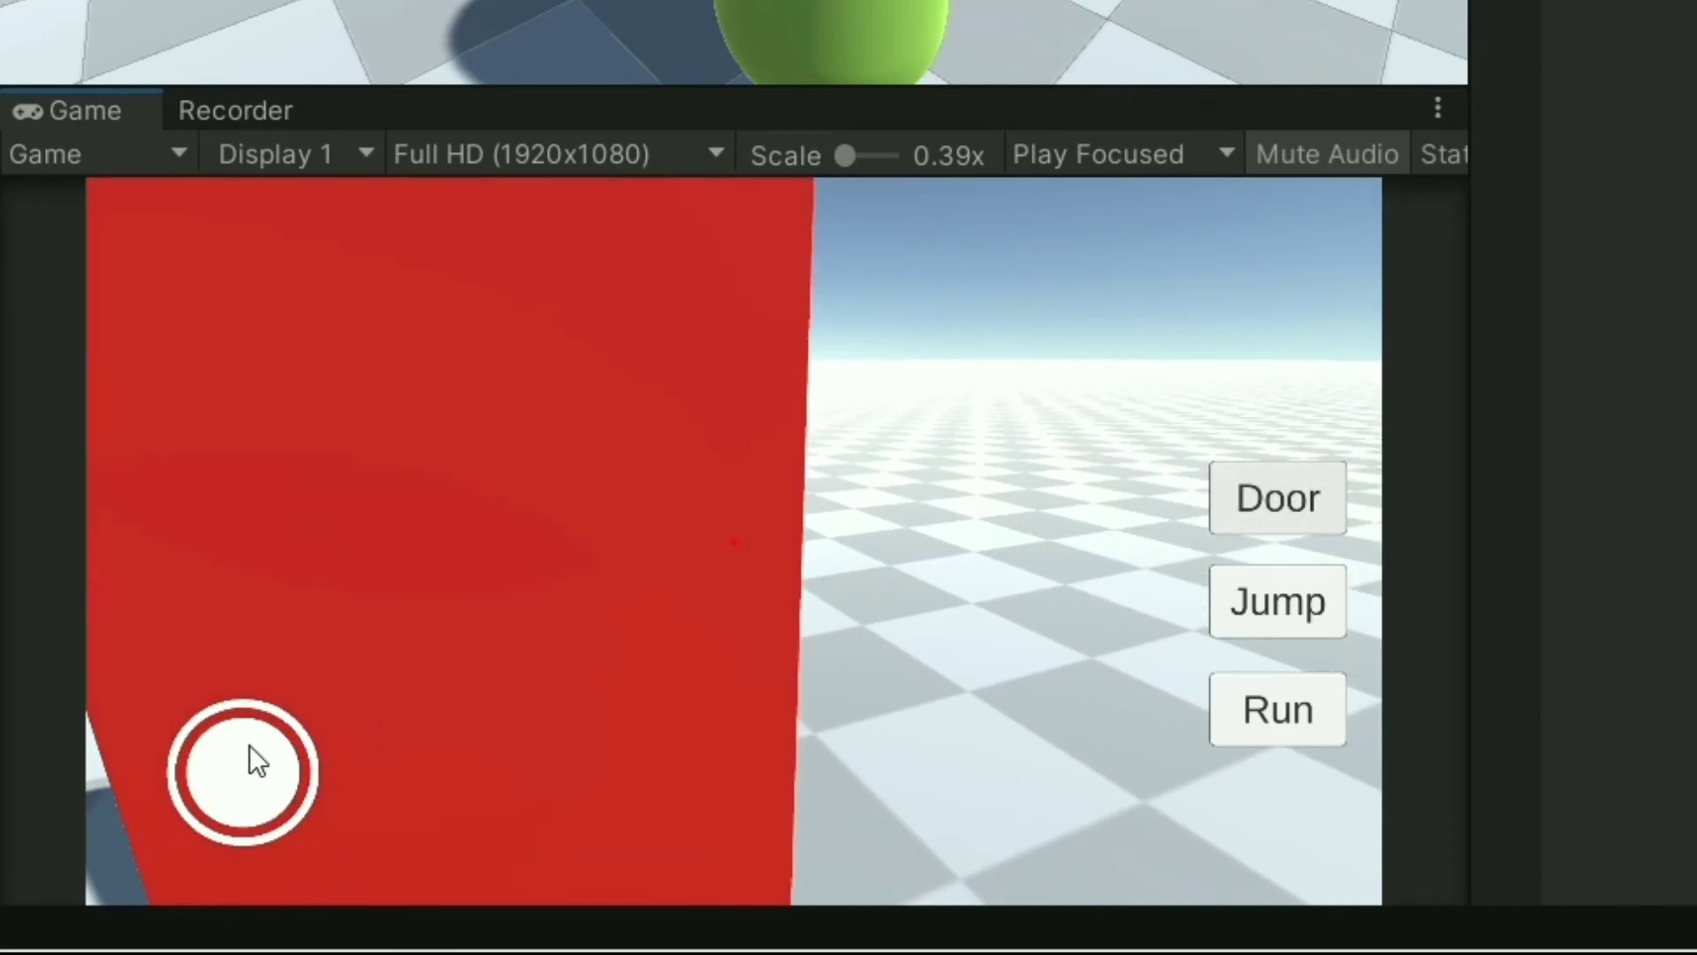
{"action": "left_click_drag", "start_coordinate": [250, 758], "coordinate": [216, 807]}
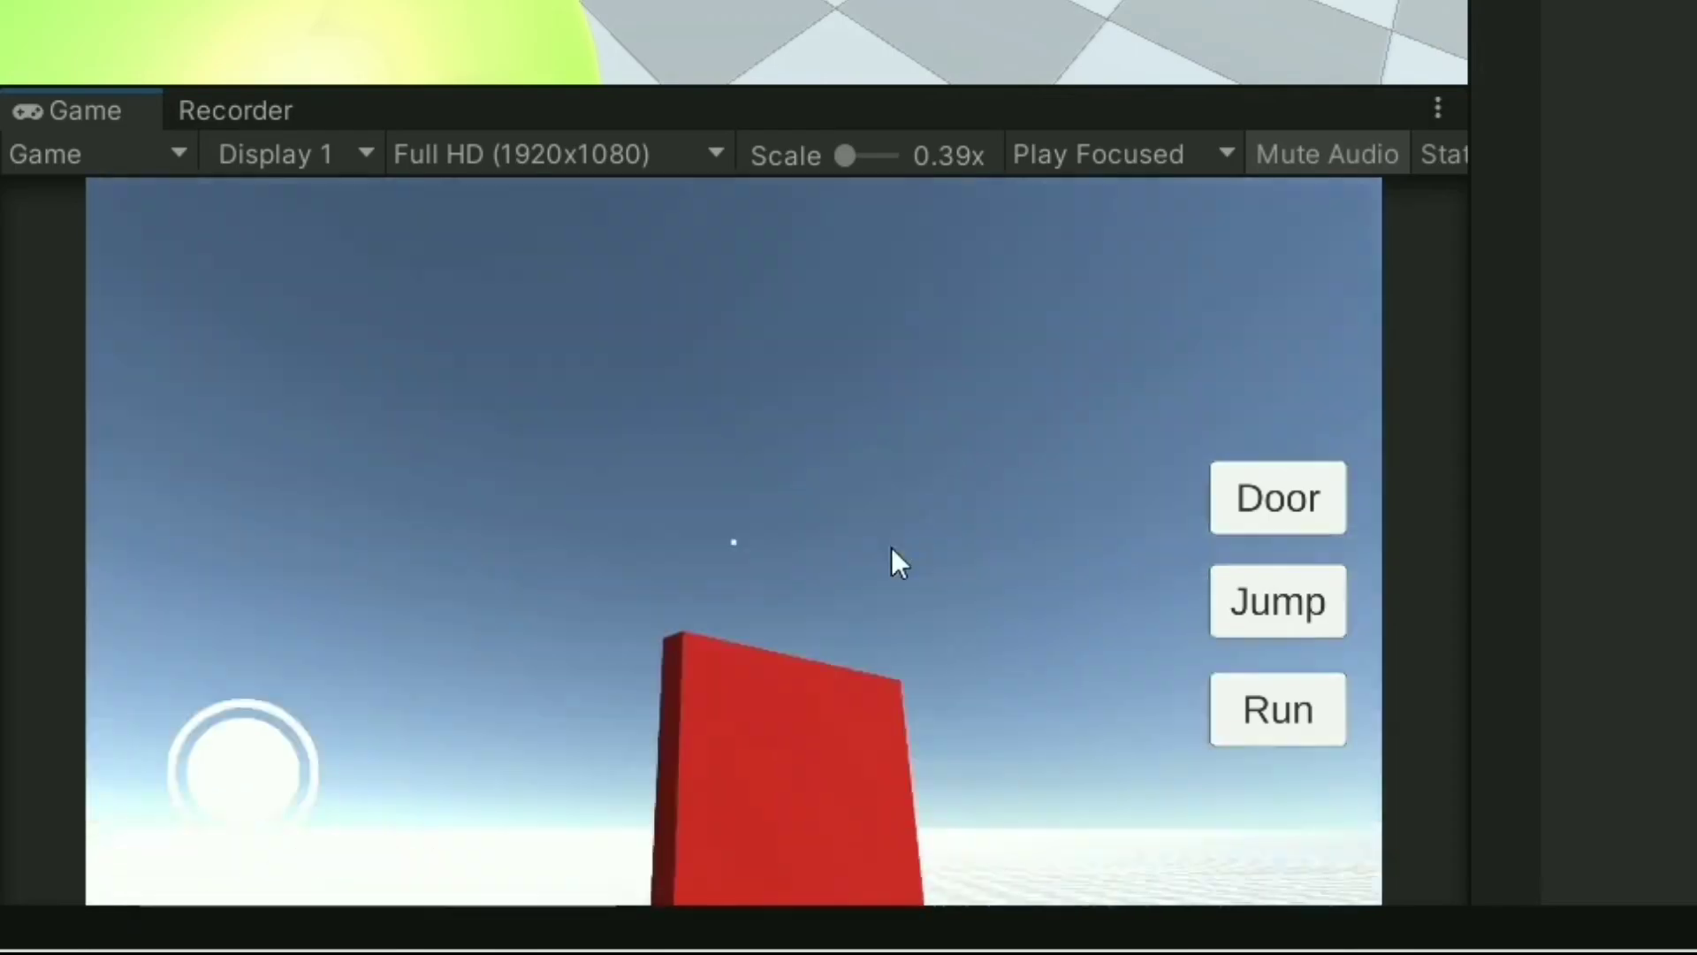
{"action": "mouse_move", "coordinate": [893, 549]}
{"action": "left_mouse_down"}
{"action": "mouse_move", "coordinate": [905, 594]}
{"action": "mouse_move", "coordinate": [890, 588]}
{"action": "left_mouse_up"}
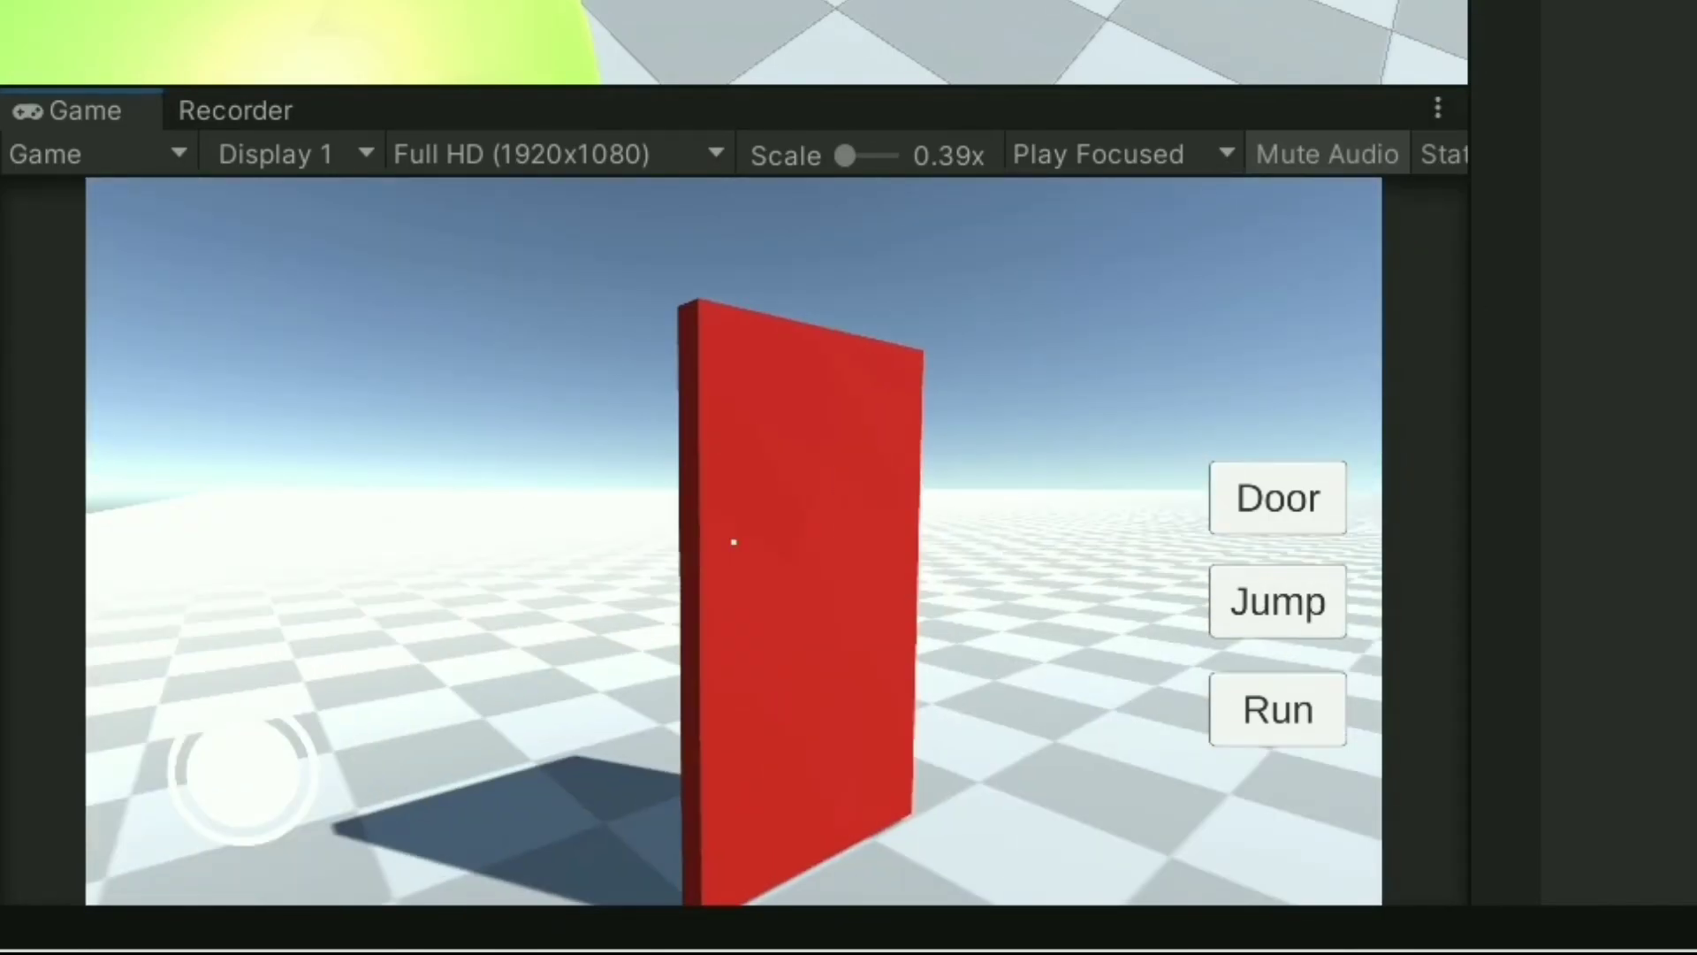